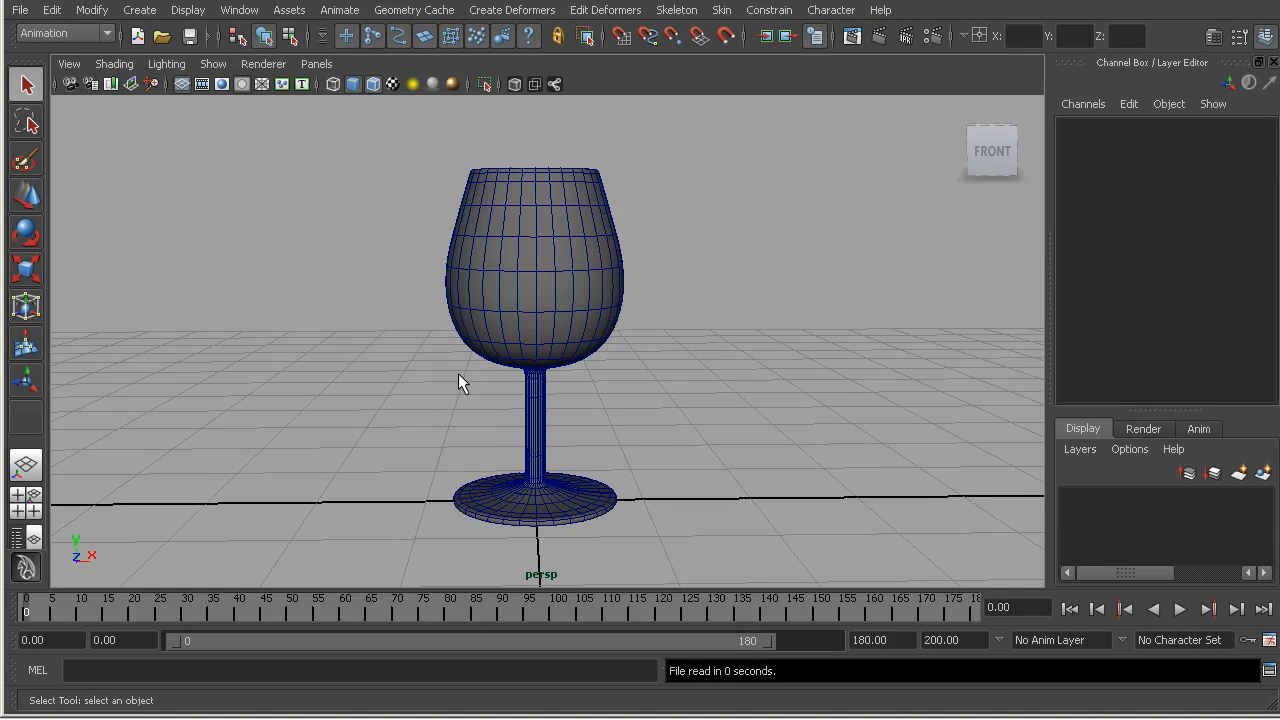
- Select the wine glass model and frame it in the front view with wireframe display
alt+drag(489, 348, 500, 397)
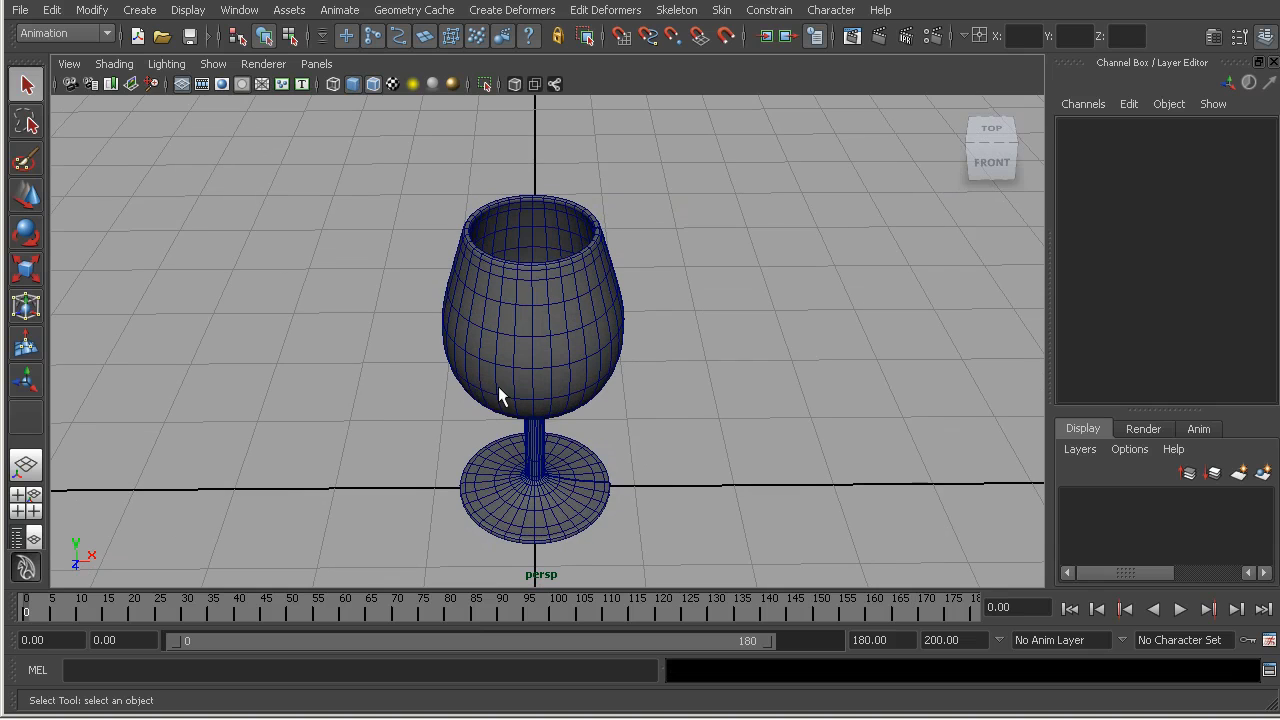
alt+right_drag(448, 381, 504, 382)
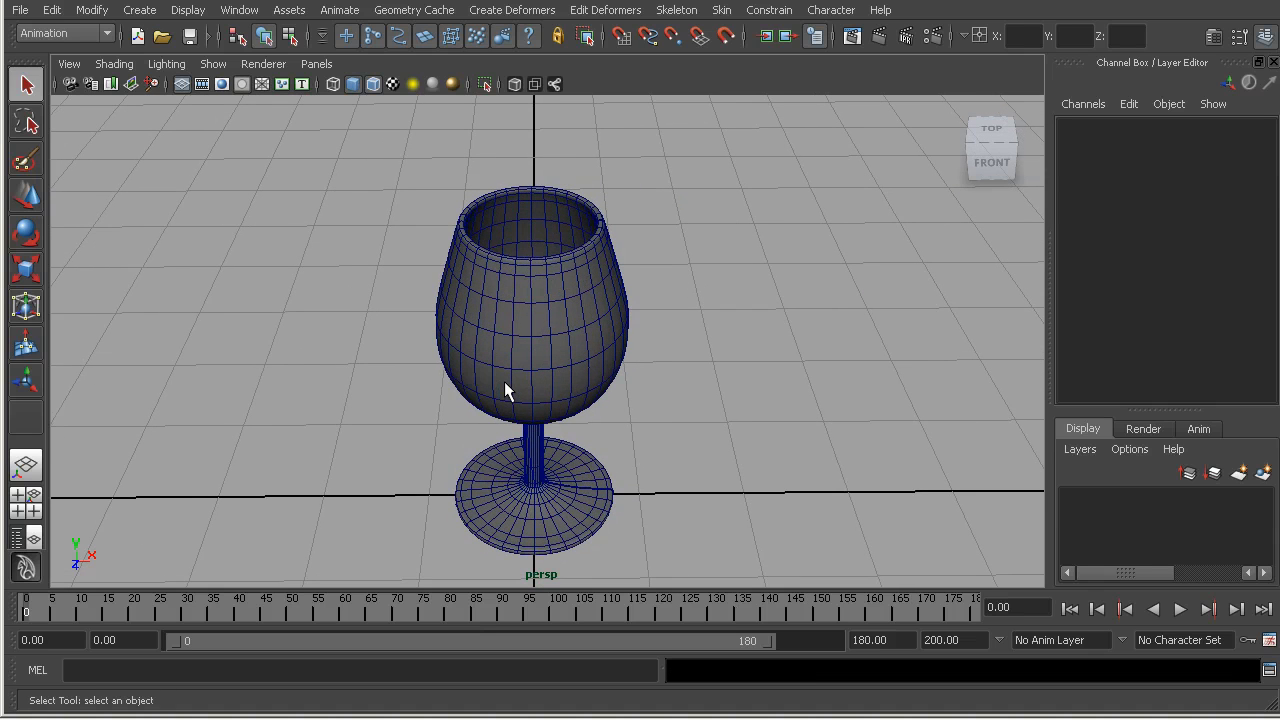
alt+drag(503, 404, 503, 380)
alt+right_drag(586, 366, 494, 366)
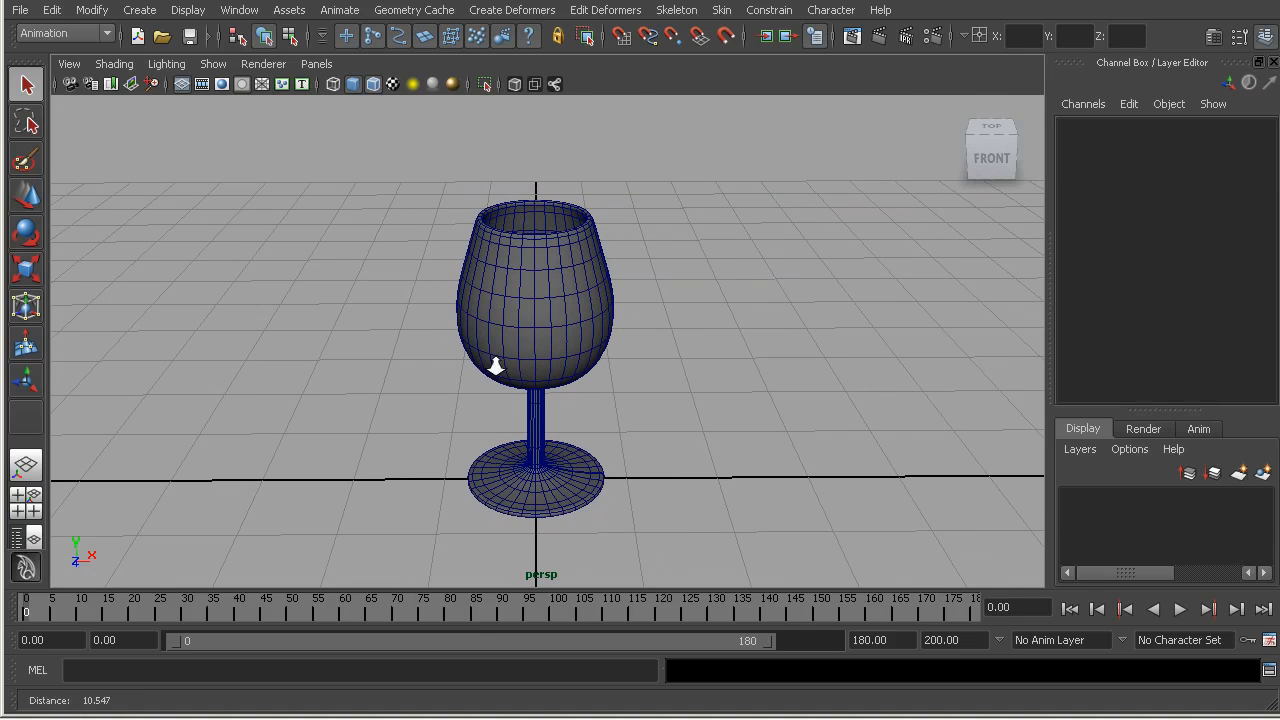
click(510, 325)
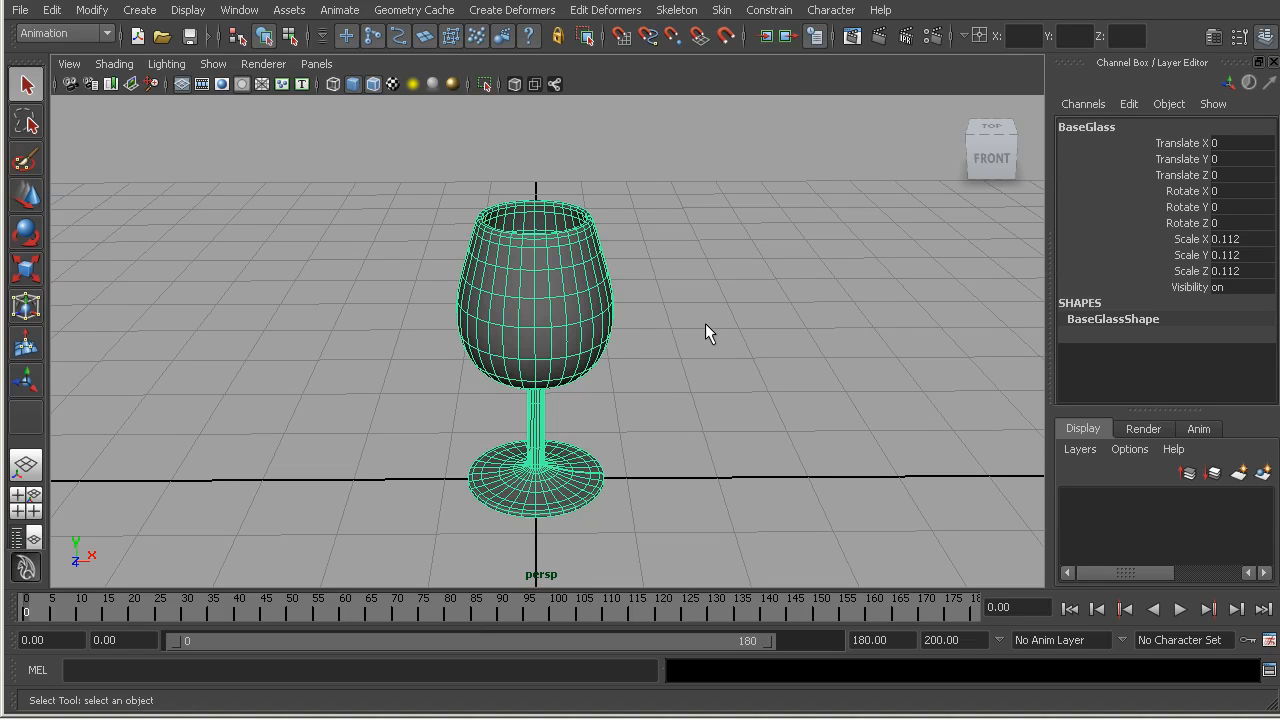
alt+right_drag(455, 251, 495, 254)
key(space)
drag(495, 256, 499, 302)
alt+right_drag(560, 320, 769, 357)
alt+middle_drag(478, 268, 475, 320)
alt+right_drag(480, 325, 830, 437)
alt+middle_drag(497, 212, 493, 252)
alt+right_drag(505, 262, 517, 200)
alt+middle_drag(517, 200, 484, 196)
key(4)
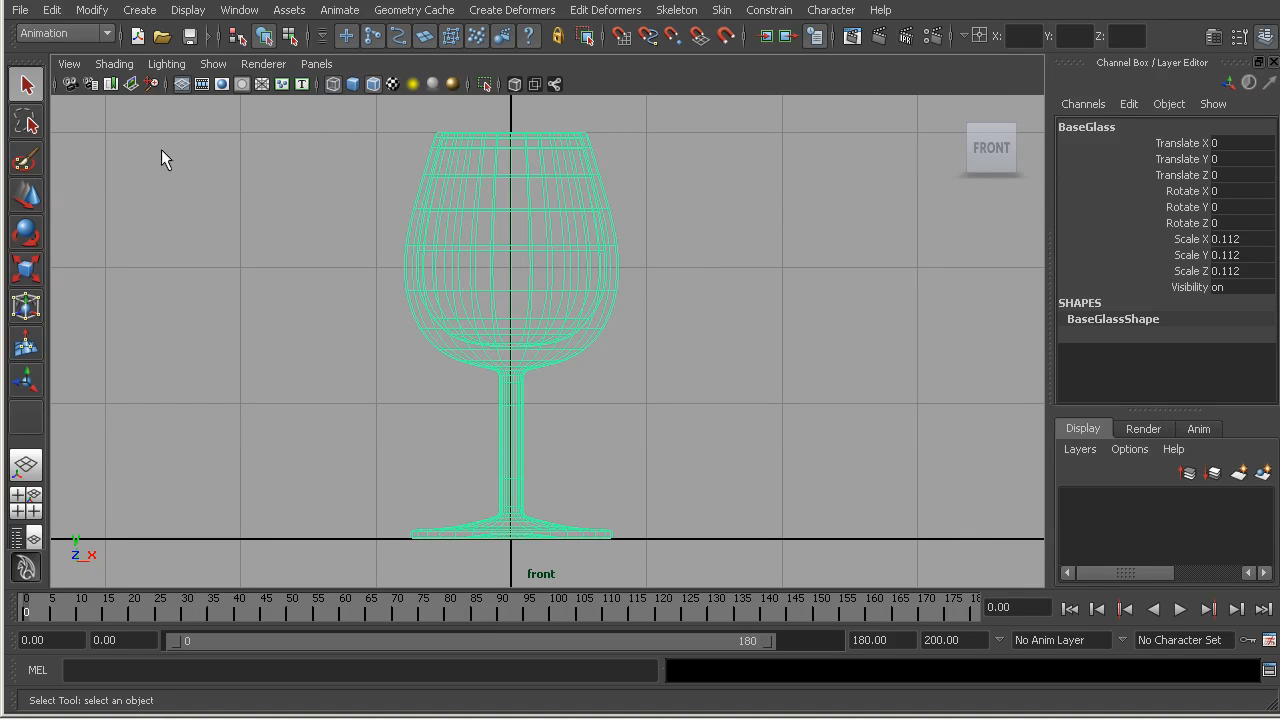
- Create a locator and raise it along Y to about 2.364, inside the glass bowl
click(140, 10)
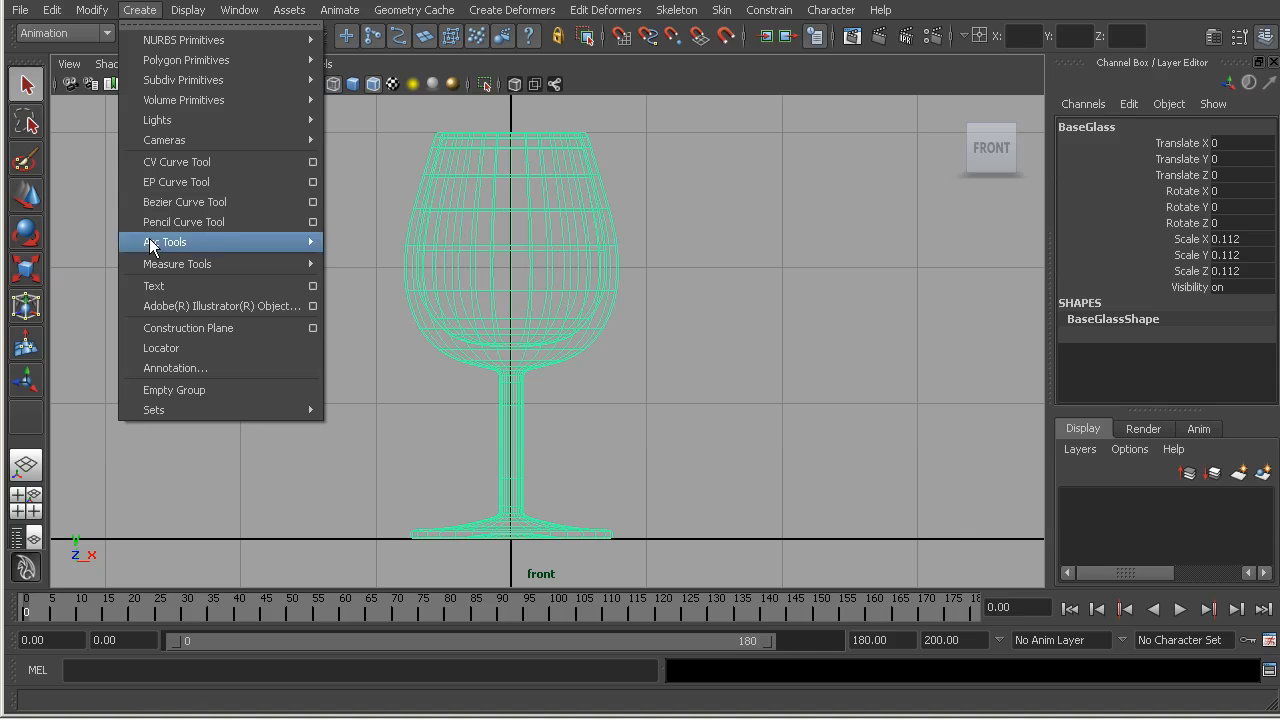
click(155, 348)
key(w)
drag(510, 493, 511, 172)
- Freeze the locator's transformations and rename it LevelCTRL
click(91, 10)
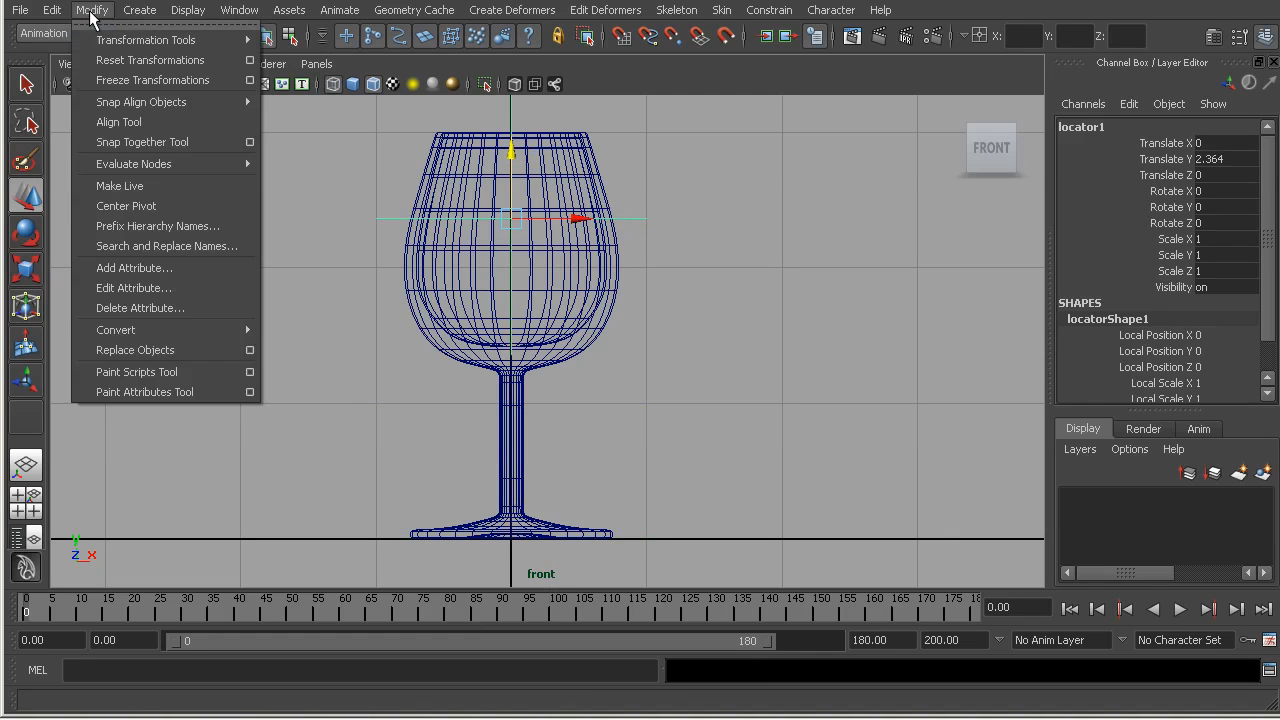
click(112, 80)
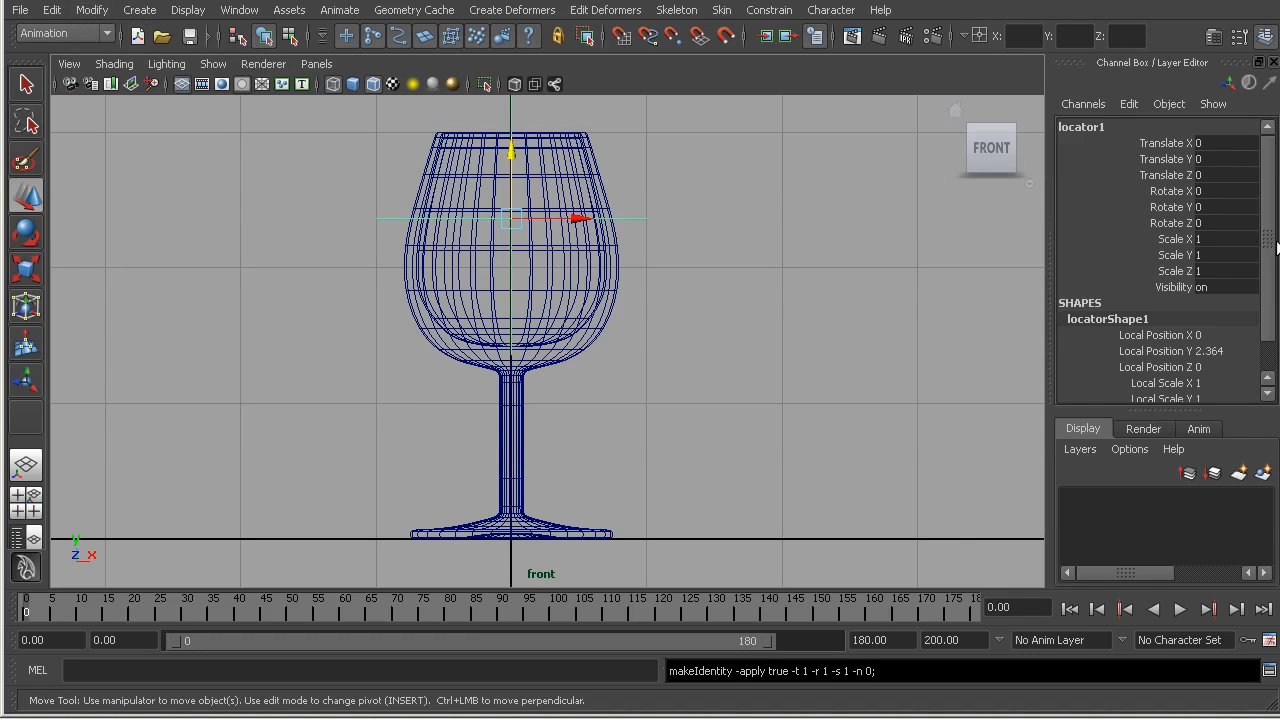
double_click(1080, 127)
text(LevelCTRL)
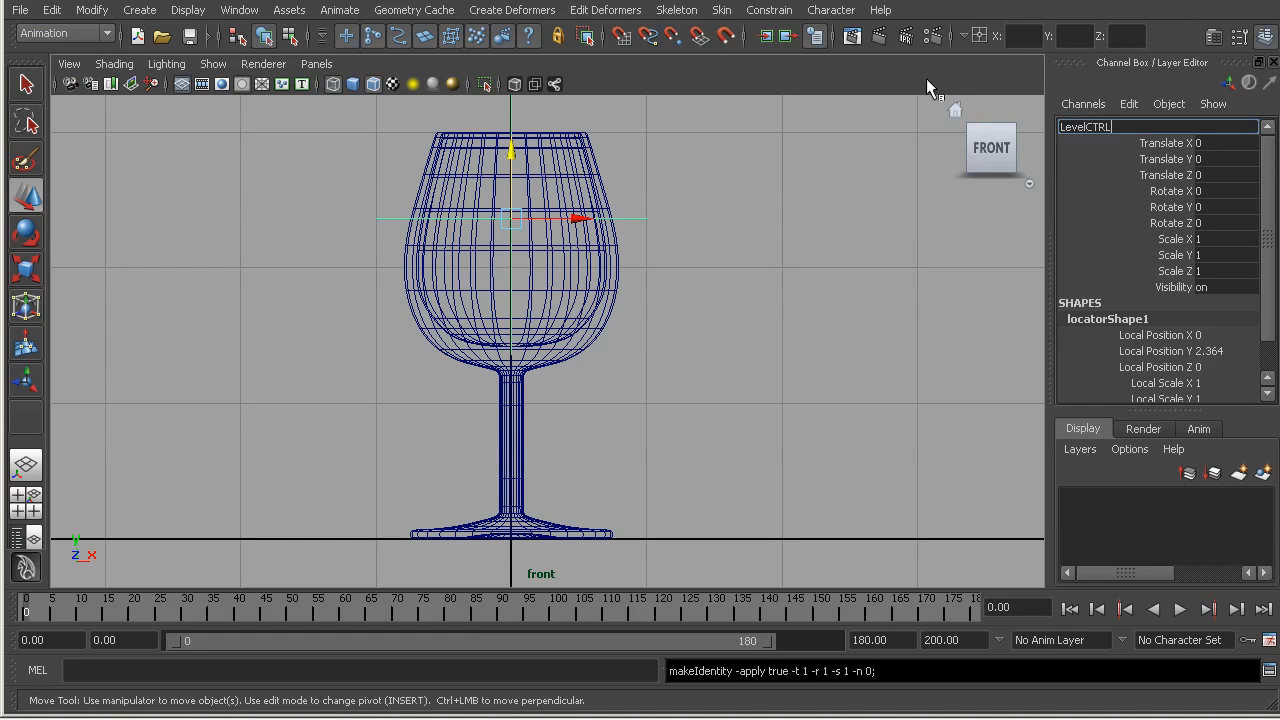
key(Return)
- Create a NURBS plane at the origin in the perspective view, scale it uniformly to about 4.141, and restore shaded display
key(space)
drag(625, 339, 623, 282)
alt+drag(623, 282, 585, 325)
click(140, 10)
mouse_move(184, 40)
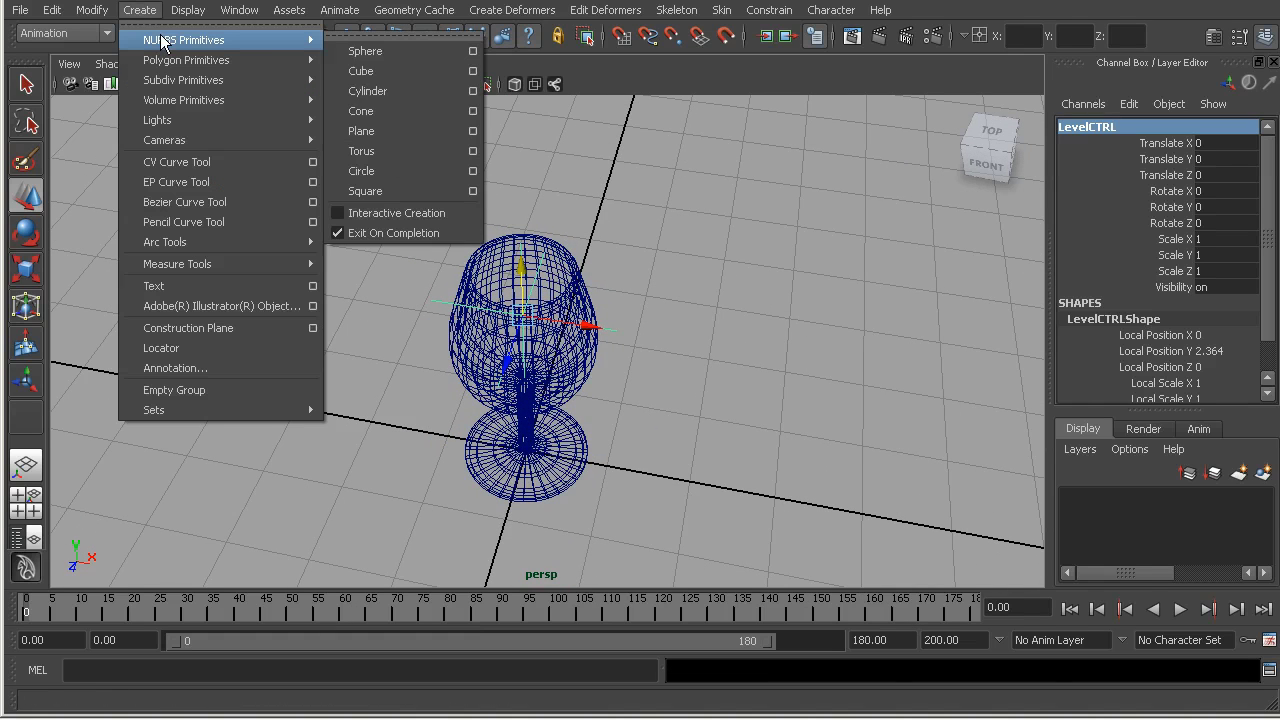
click(362, 131)
key(r)
drag(525, 451, 707, 474)
alt+middle_drag(608, 449, 606, 360)
alt+right_drag(606, 360, 549, 354)
key(5)
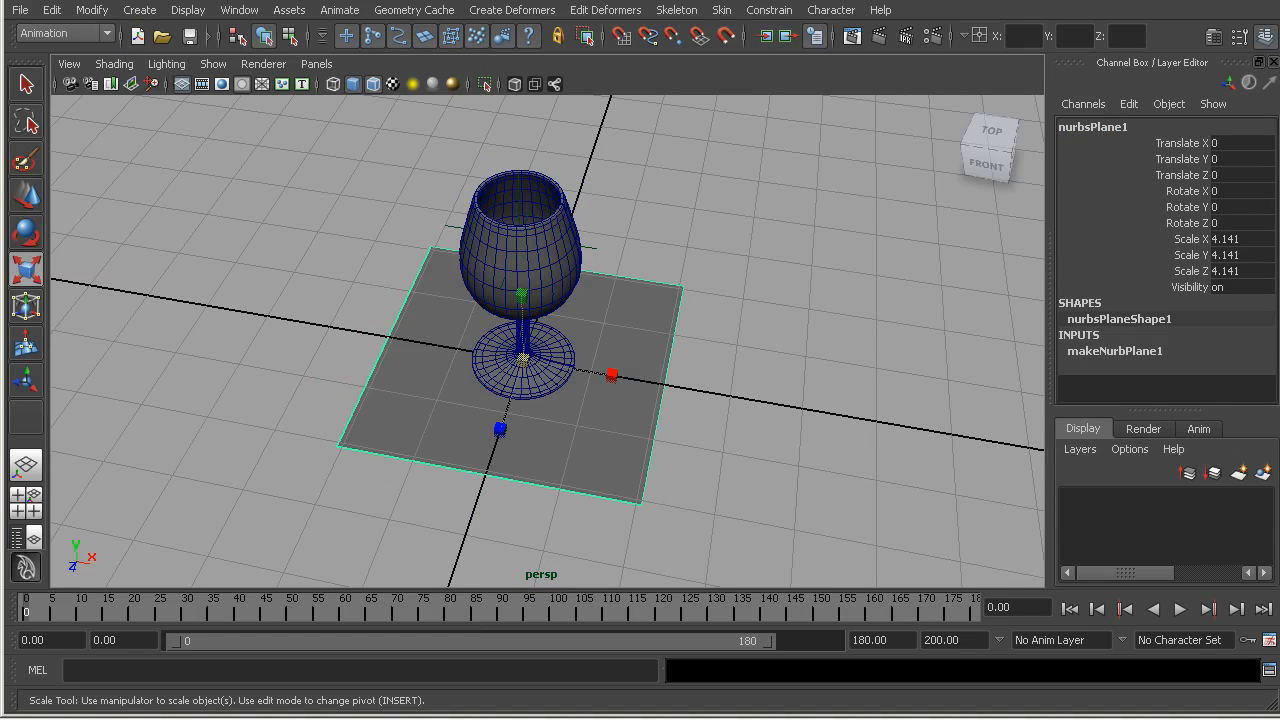
- Increase the NURBS plane's patches in both U and V
click(1092, 349)
drag(1168, 346, 1160, 360)
middle_drag(666, 355, 730, 350)
- Point constrain the NURBS plane to the LevelCTRL locator
alt+drag(450, 408, 536, 386)
click(603, 209)
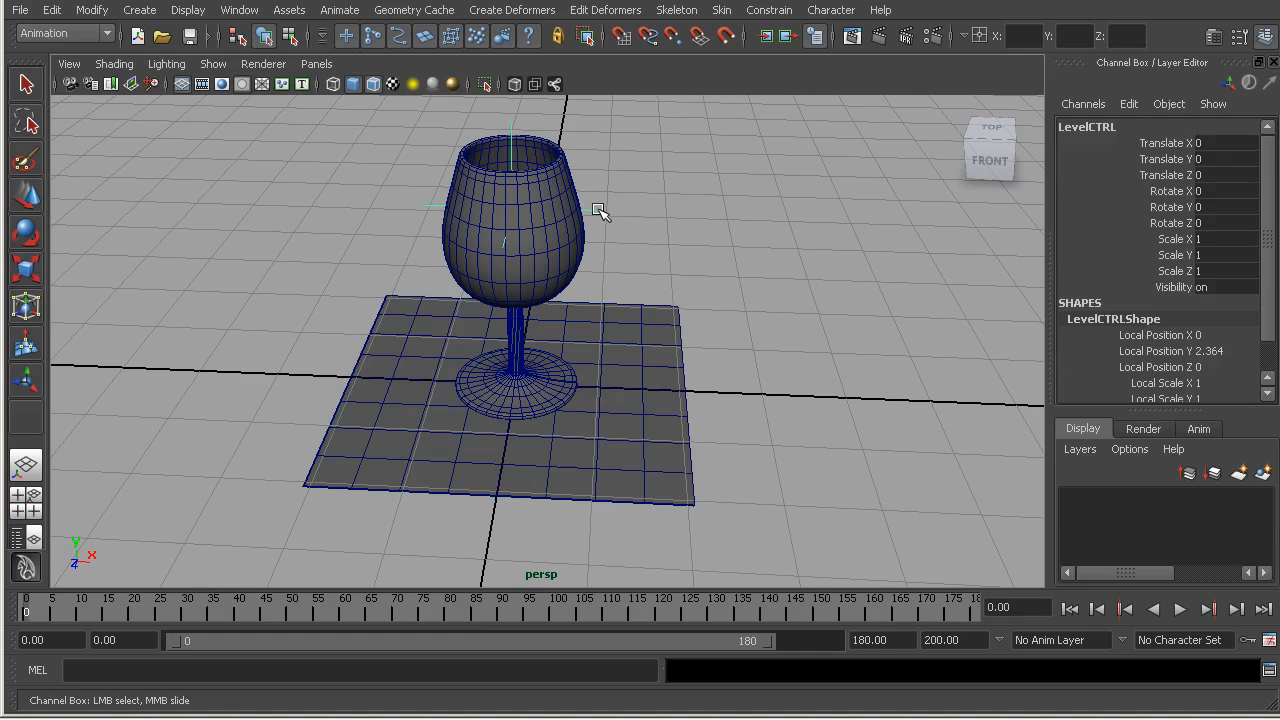
click(643, 360)
click(768, 10)
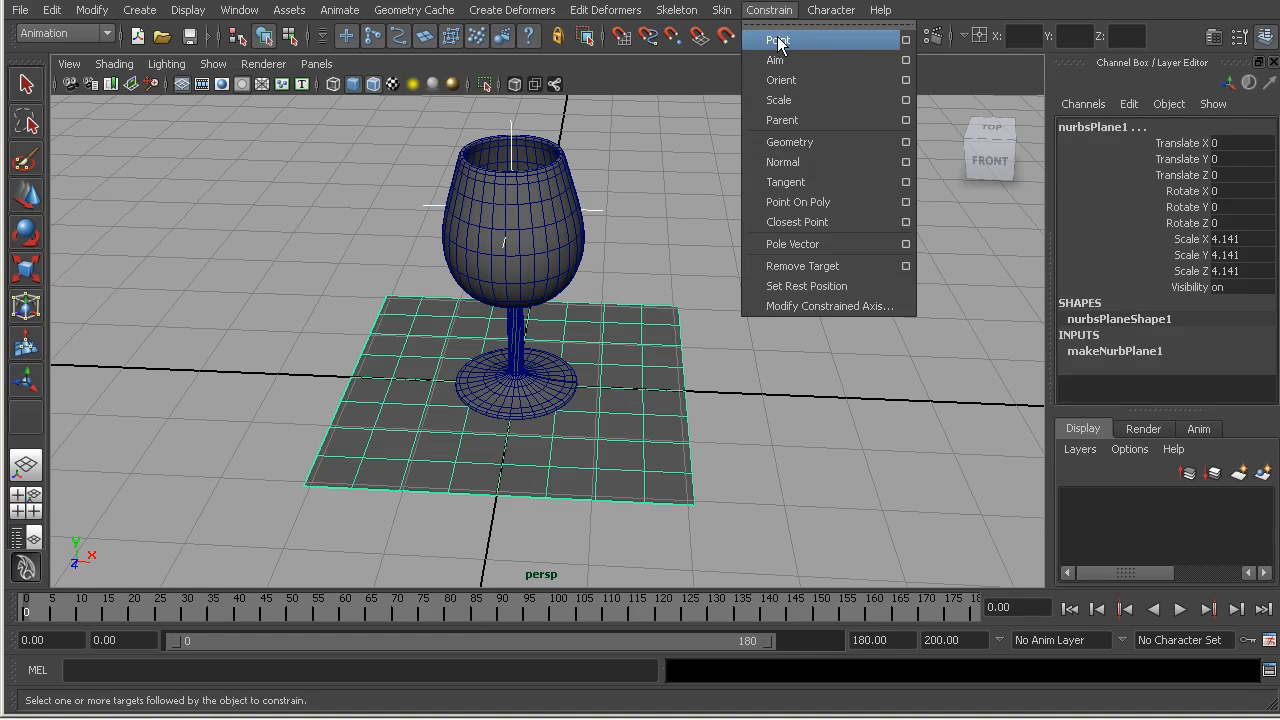
click(772, 39)
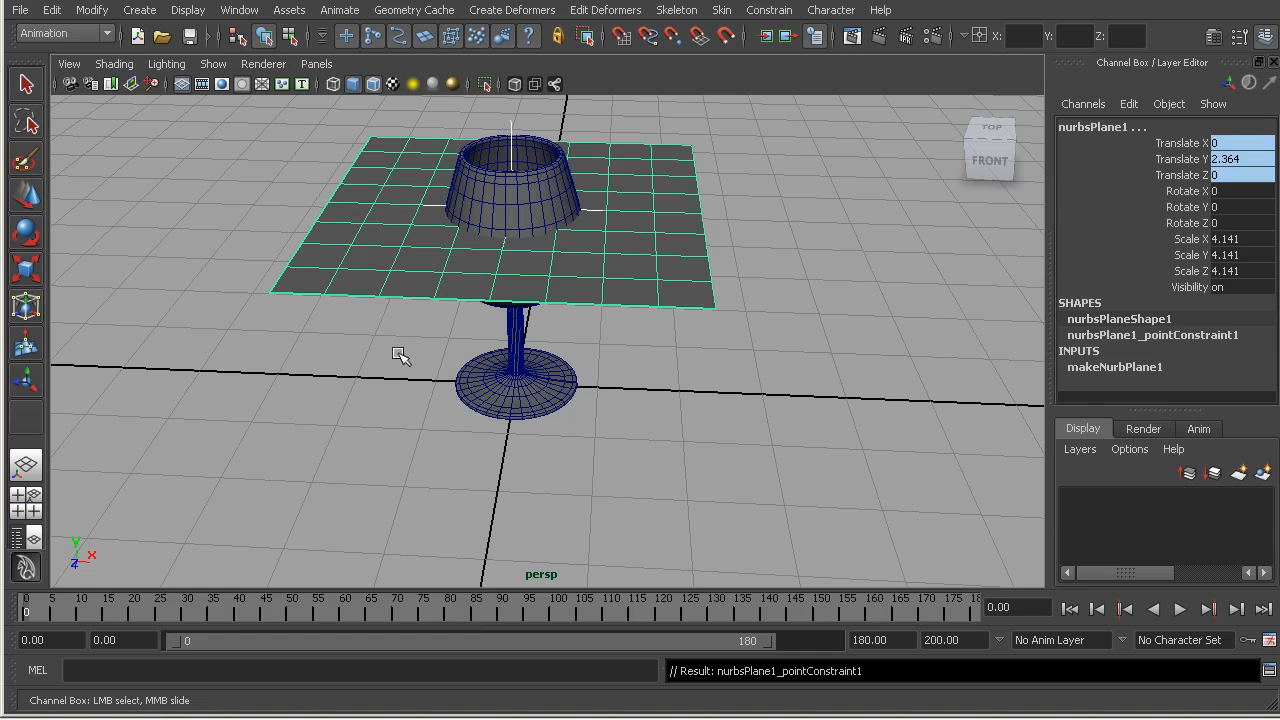
- Create a NURBS circle around the glass foot and scale it uniformly to about 0.927
scroll(366, 357, up, 2)
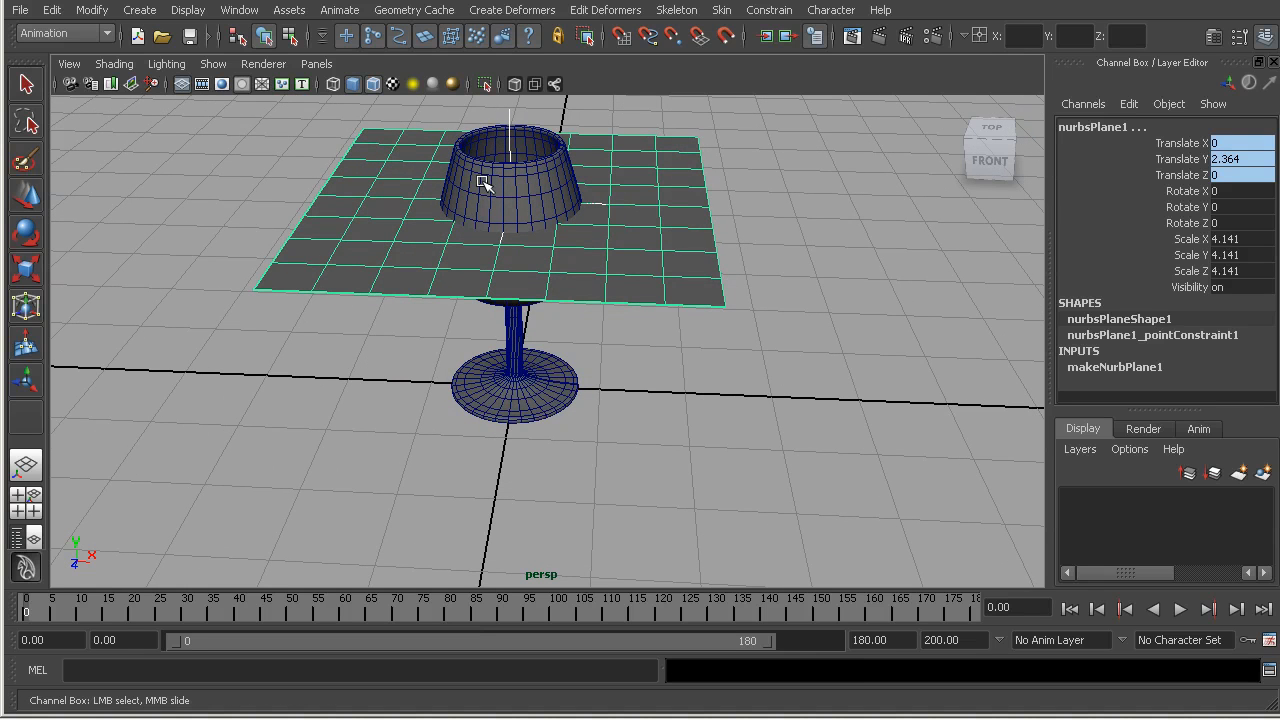
alt+middle_drag(451, 209, 449, 243)
alt+right_drag(449, 243, 466, 253)
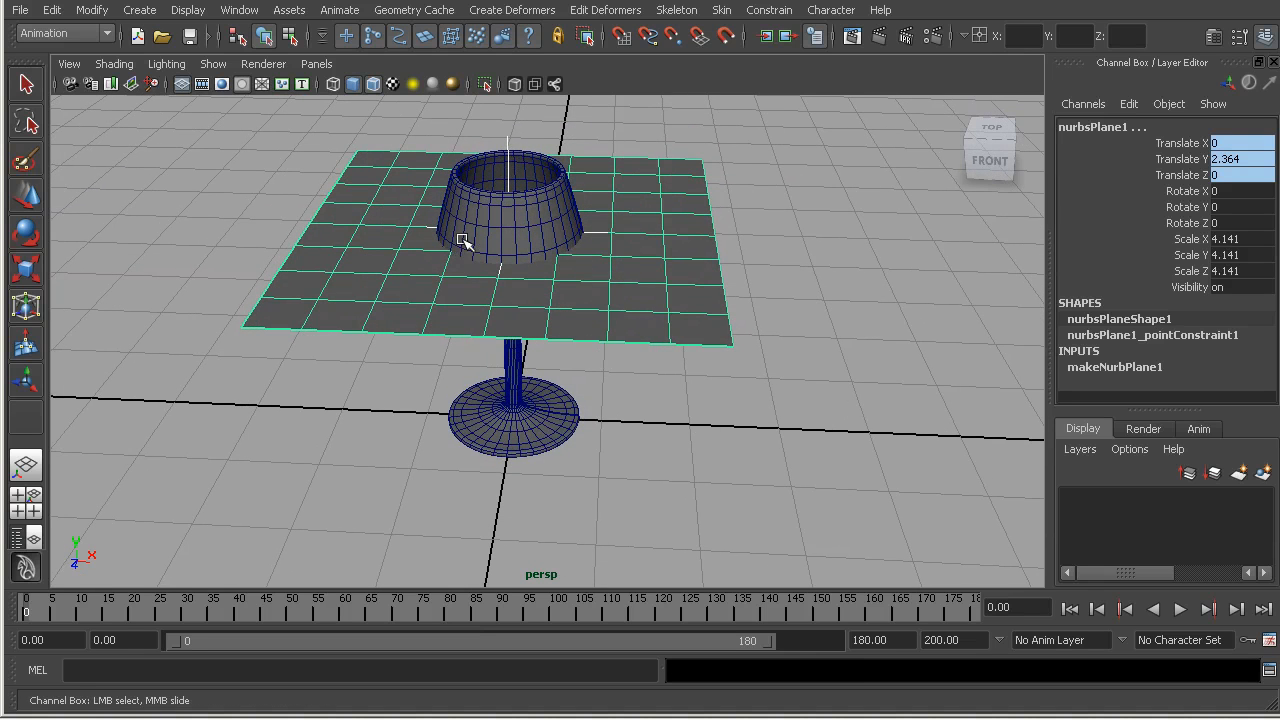
alt+drag(460, 237, 357, 209)
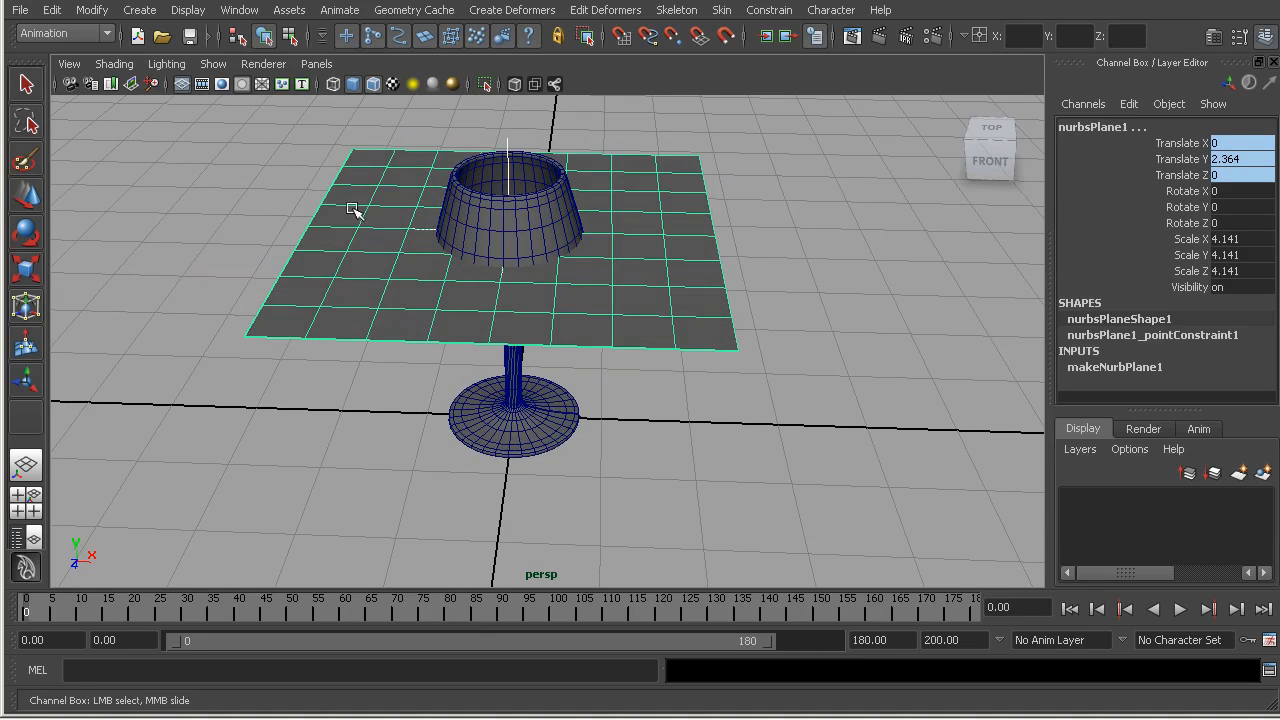
click(139, 10)
mouse_move(170, 40)
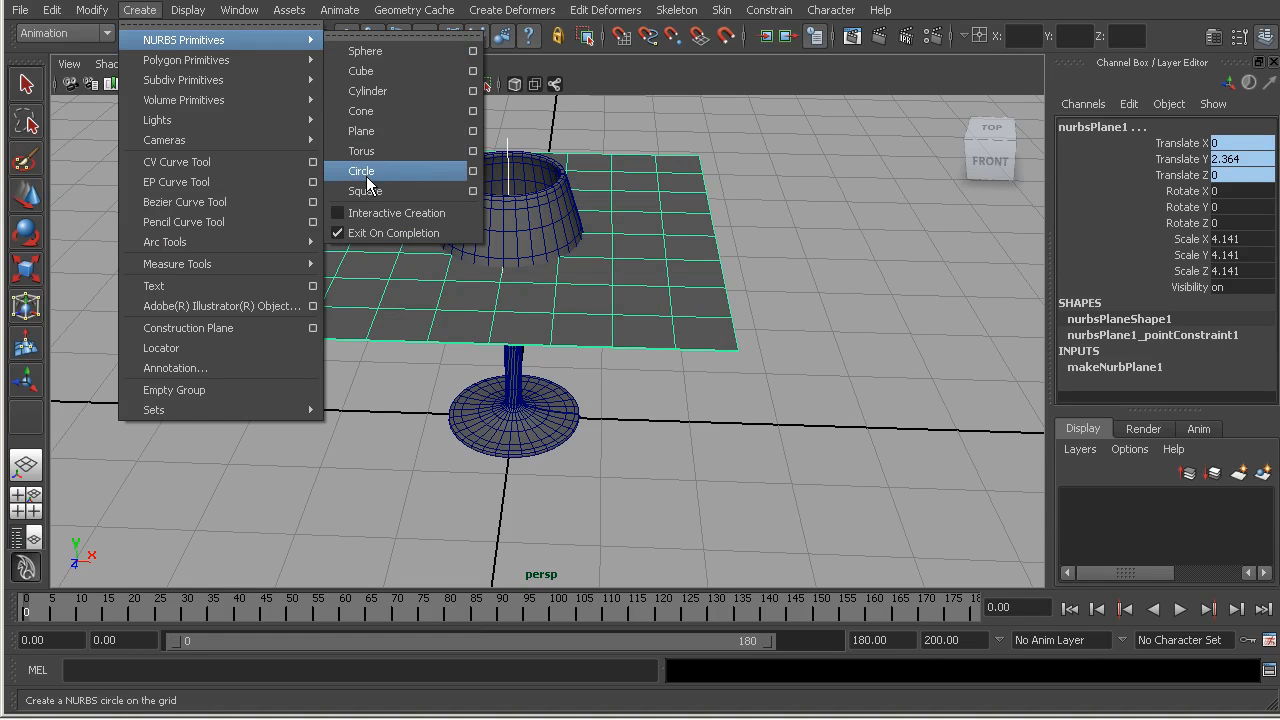
click(361, 171)
key(r)
drag(514, 423, 506, 423)
- Delete the circle's history and freeze its transformations
click(52, 10)
mouse_move(90, 232)
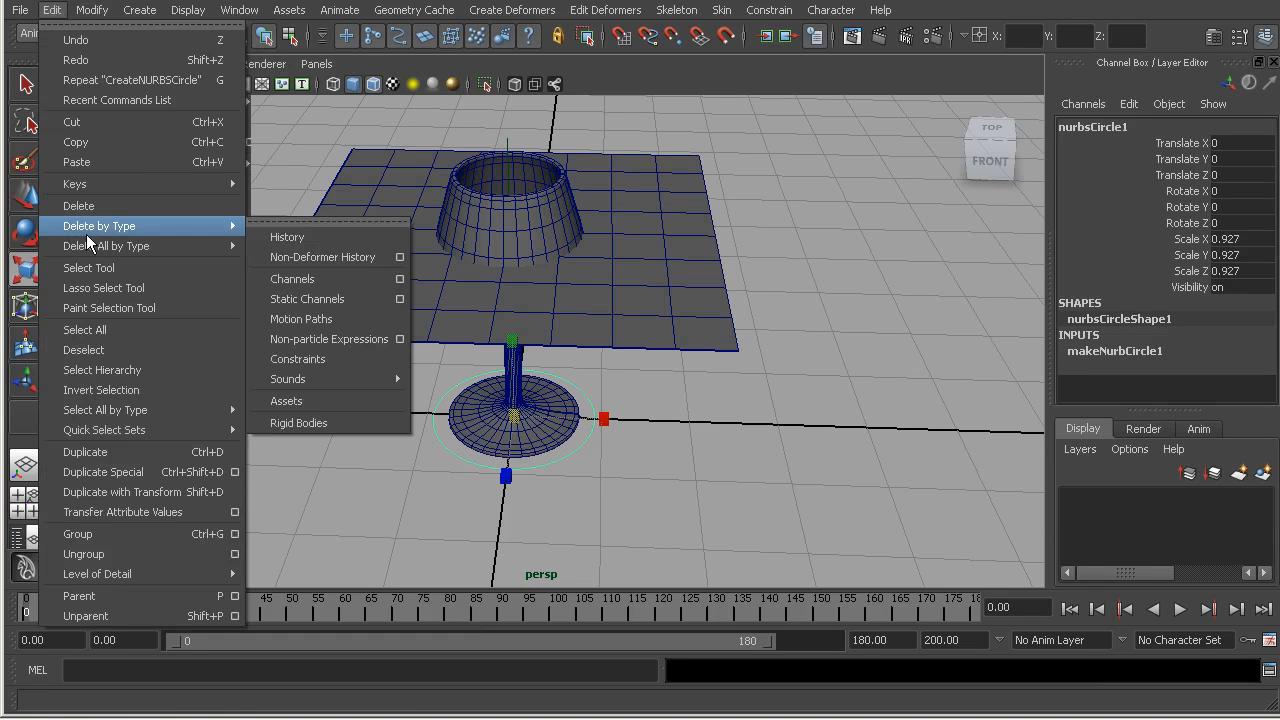
click(286, 237)
click(98, 11)
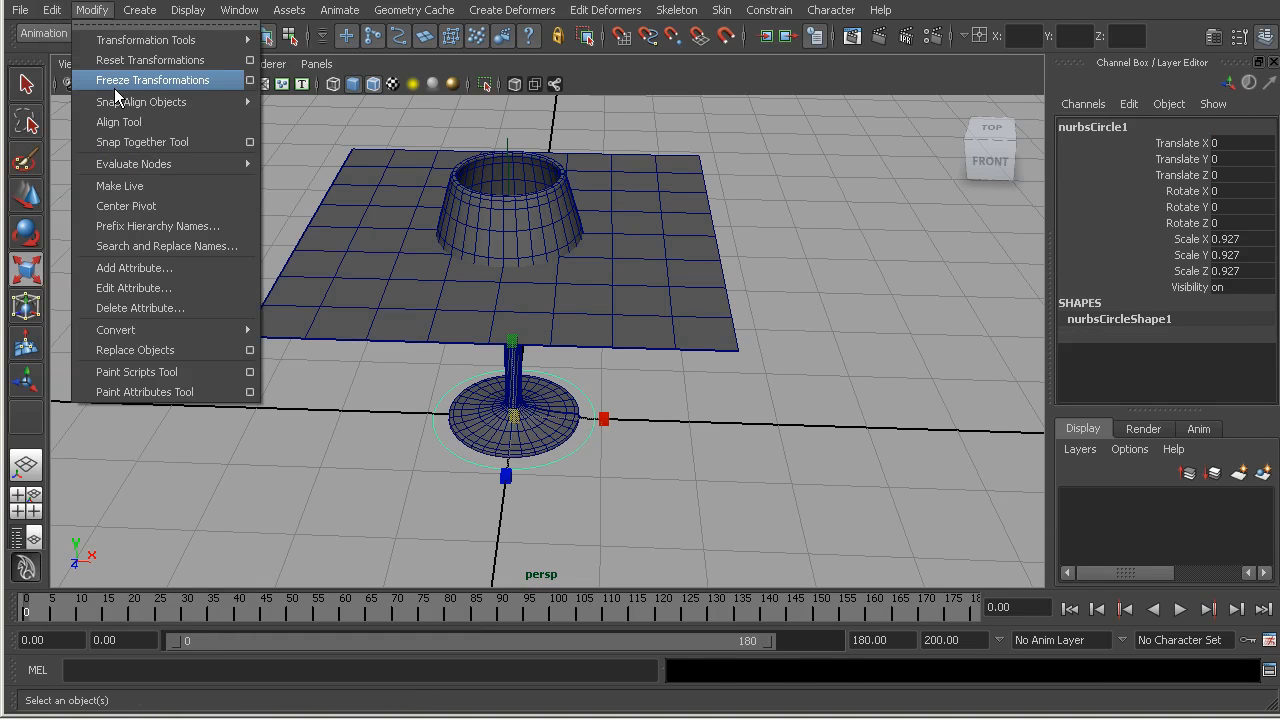
click(152, 80)
- Rename the circle around the glass foot as GlassCTRL
double_click(1125, 125)
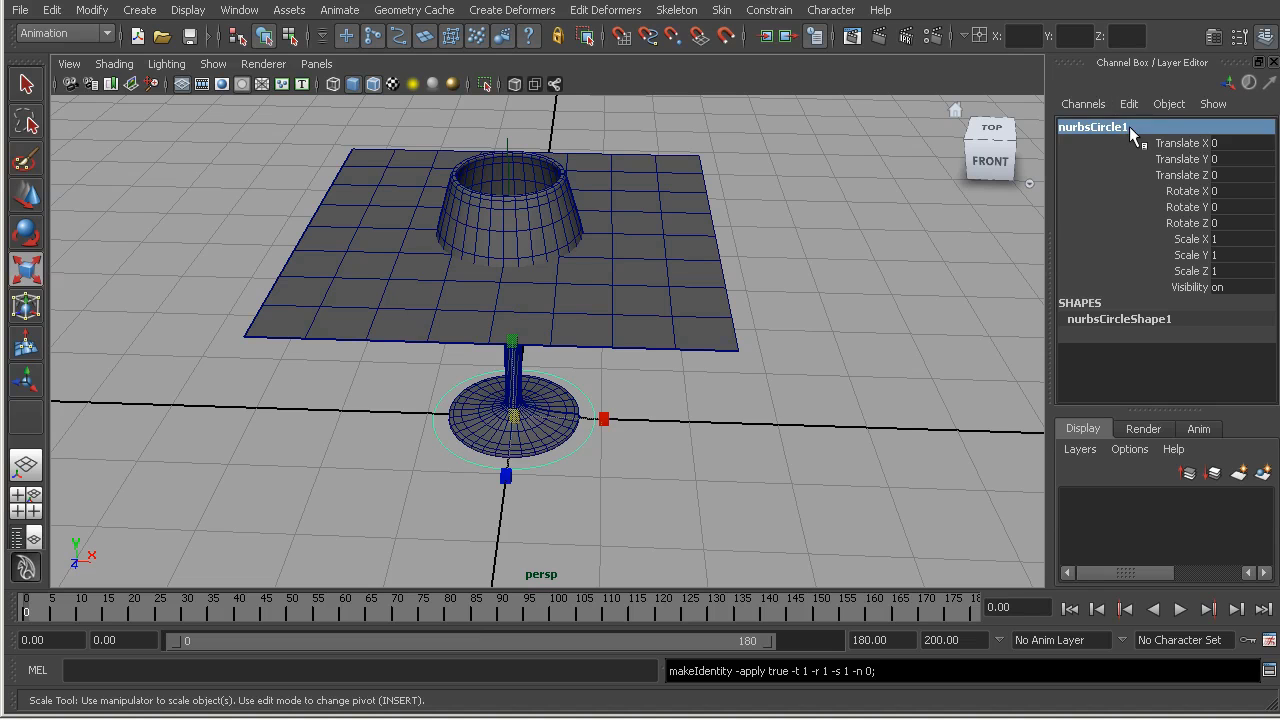
text(GlassCTRL)
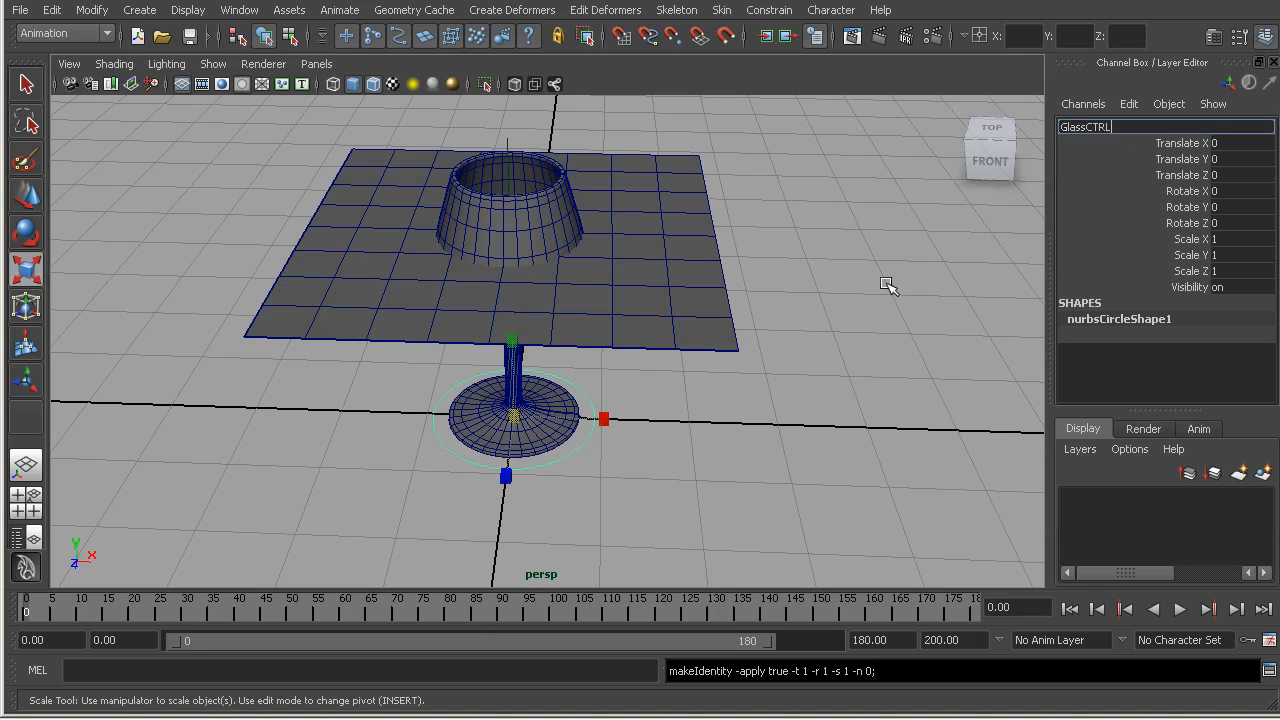
click(819, 347)
- Parent the BaseGlass mesh and the LevelCTRL locator to the GlassCTRL circle
alt+drag(619, 379, 572, 381)
click(521, 378)
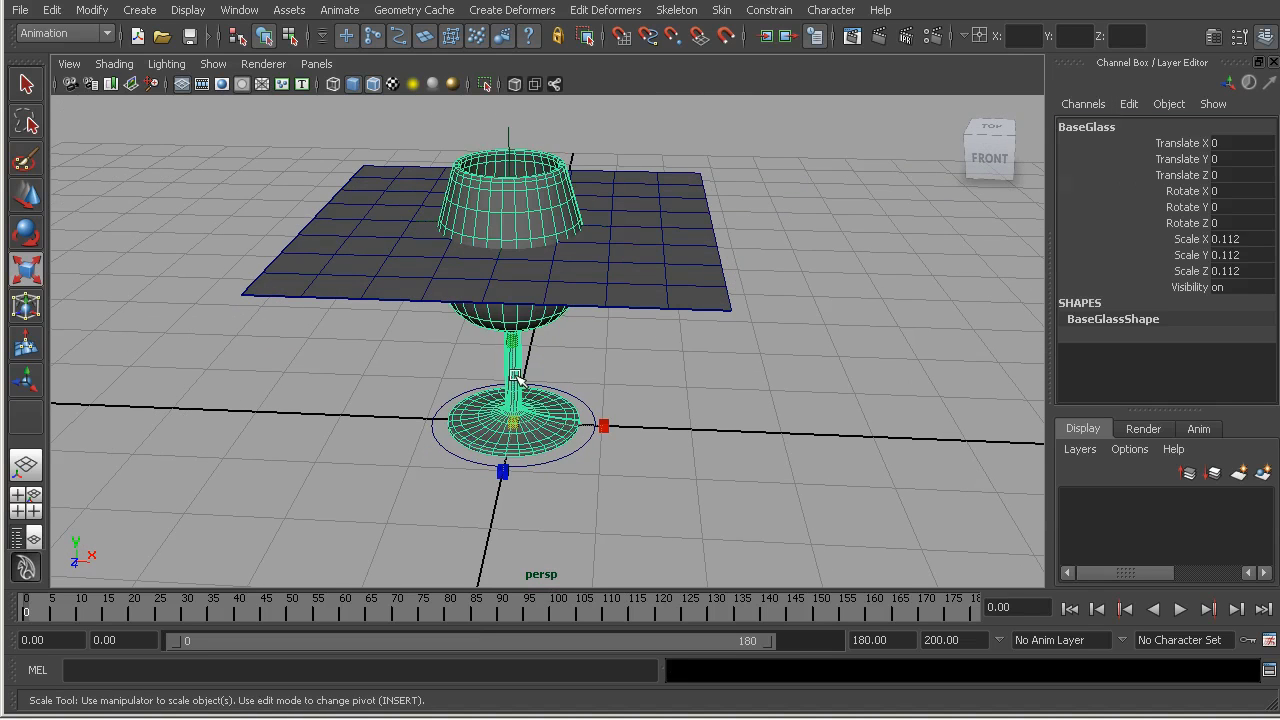
shift+click(570, 456)
key(p)
click(510, 143)
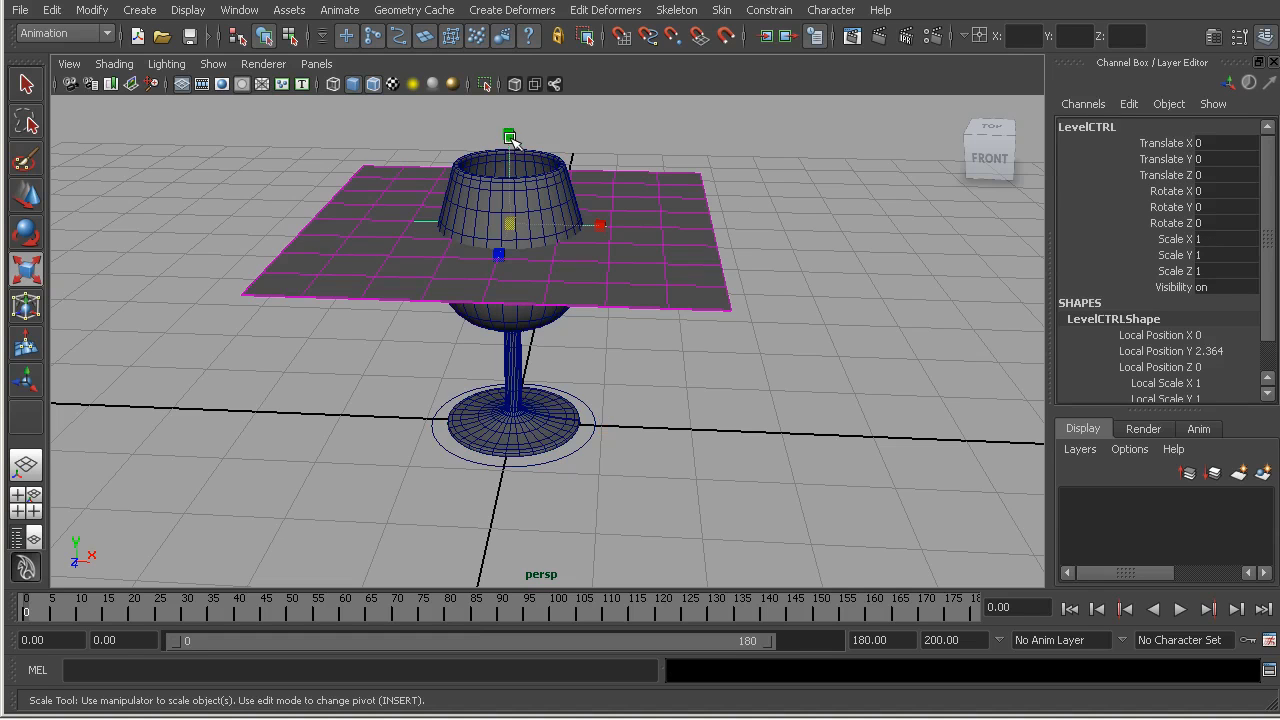
alt+drag(590, 448, 535, 403)
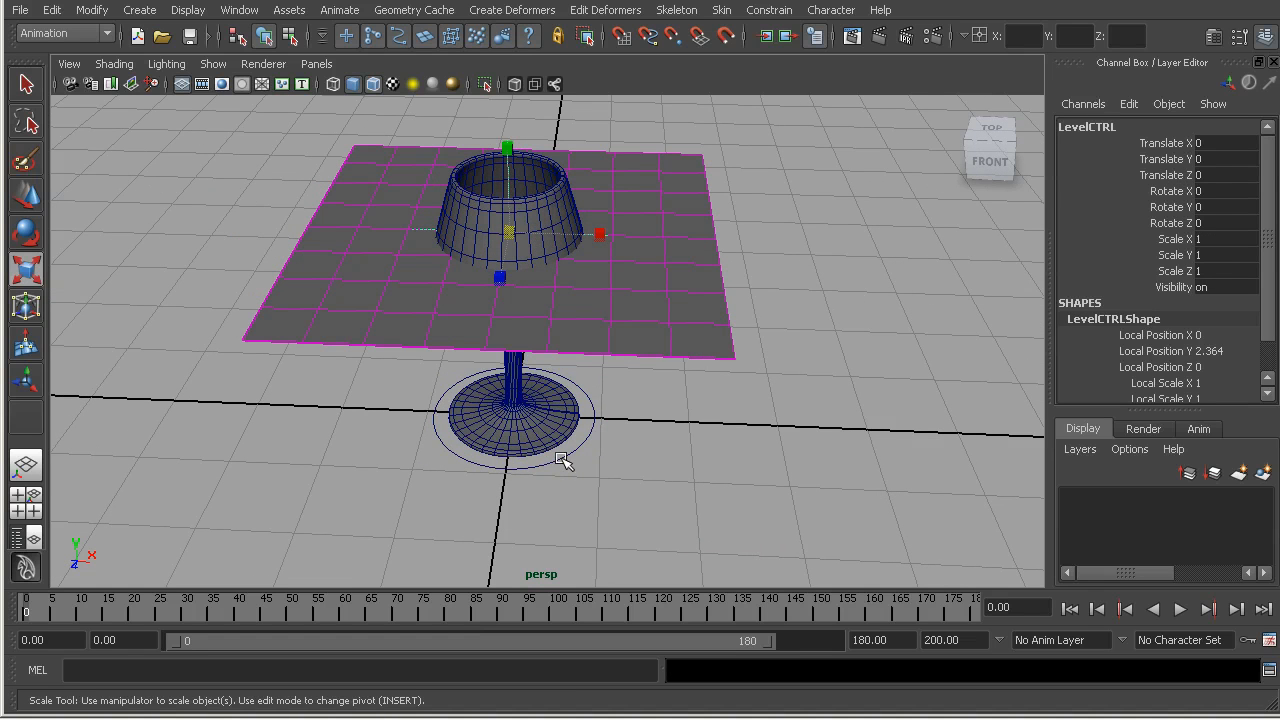
click(562, 460)
key(ctrl+z)
- Test the rig by rotating GlassCTRL to about 11, -41 and -7 degrees and moving it about 0.35 along X
click(463, 460)
alt+drag(463, 460, 468, 510)
alt+drag(780, 470, 849, 491)
key(e)
drag(548, 448, 402, 411)
key(w)
drag(597, 479, 635, 452)
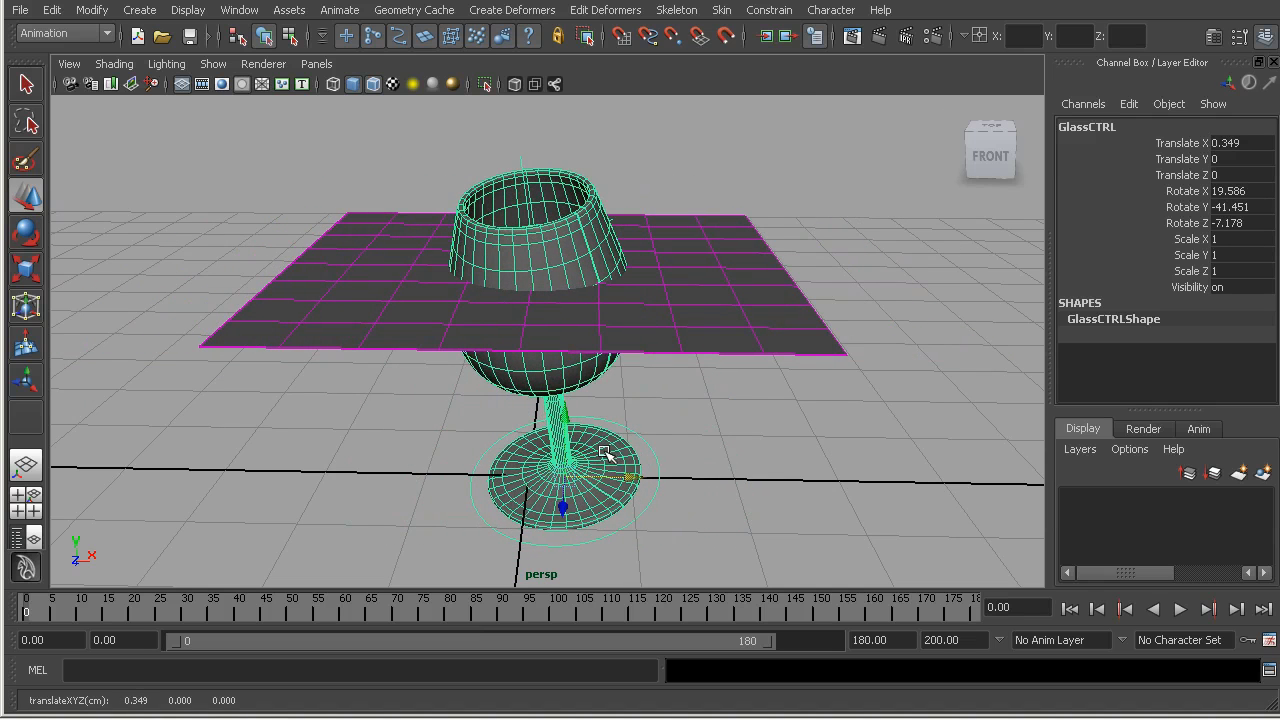
key(e)
drag(533, 425, 495, 406)
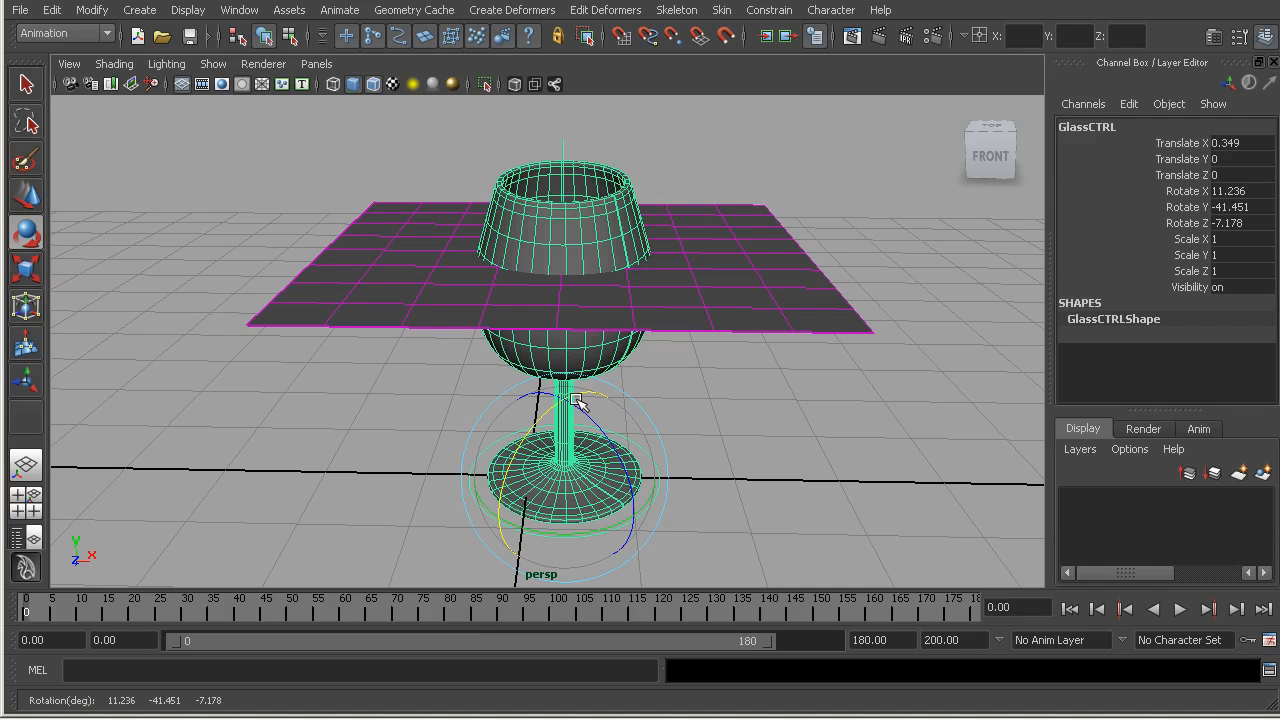
- Template the NURBS plane so it displays as a non-selectable wireframe
click(737, 261)
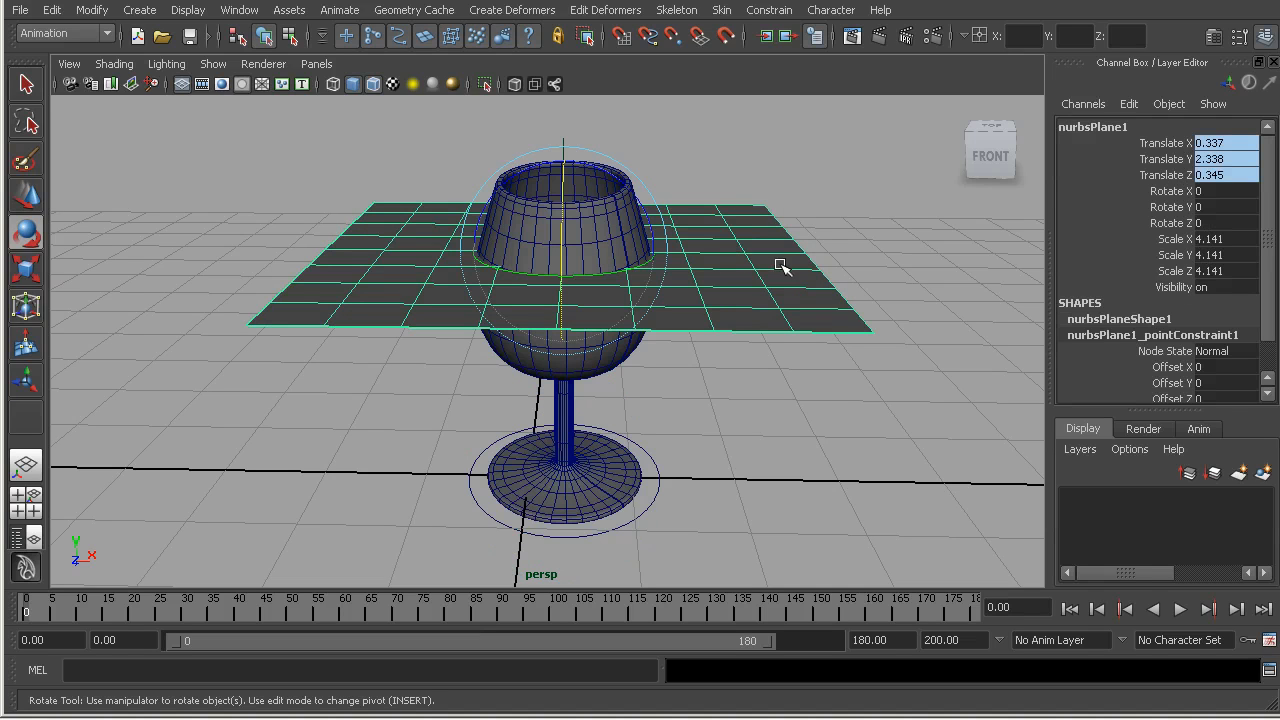
right_click(843, 207)
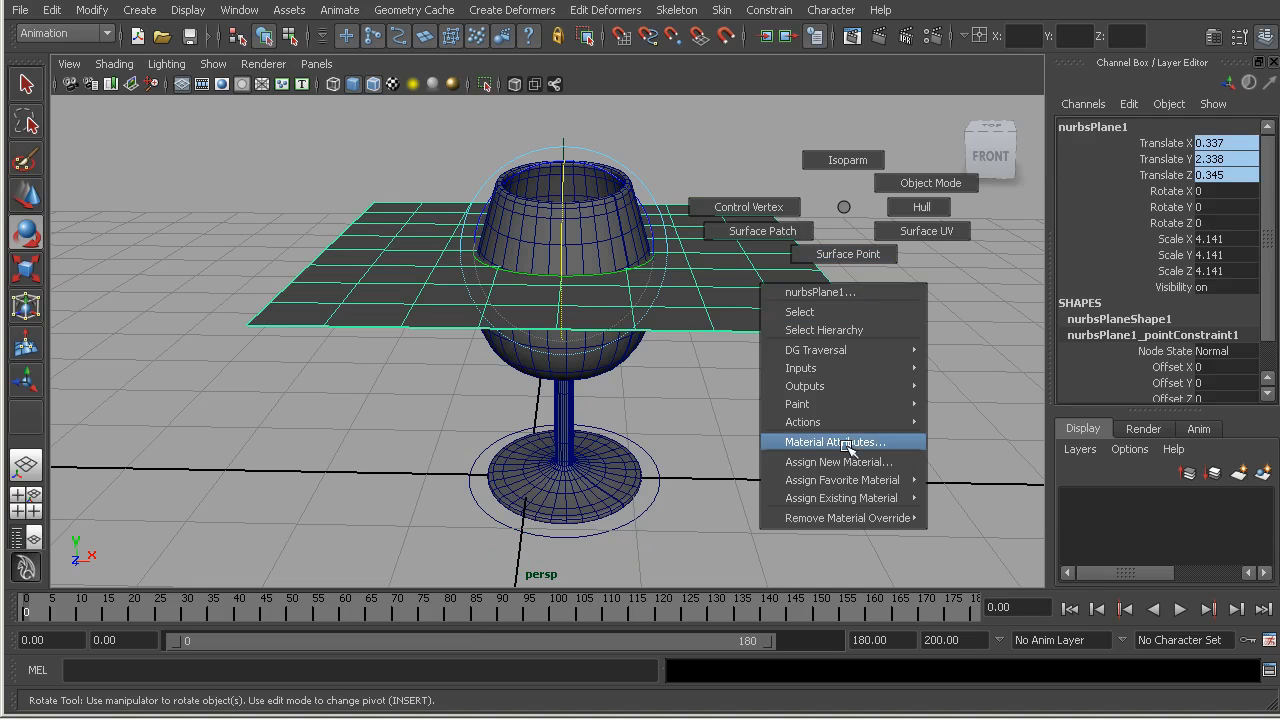
mouse_move(846, 422)
click(955, 424)
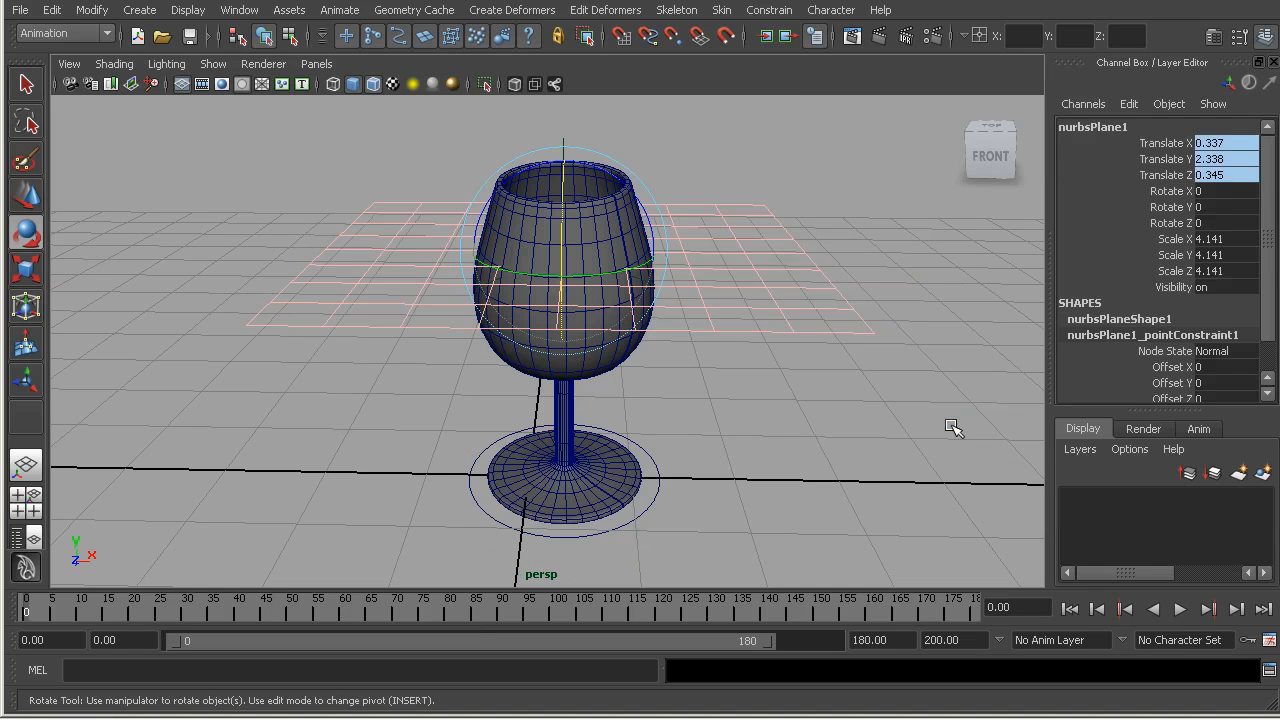
- Reset all of GlassCTRL's translate and rotate values to 0
click(482, 508)
drag(1245, 222, 1242, 143)
text(0)
key(Return)
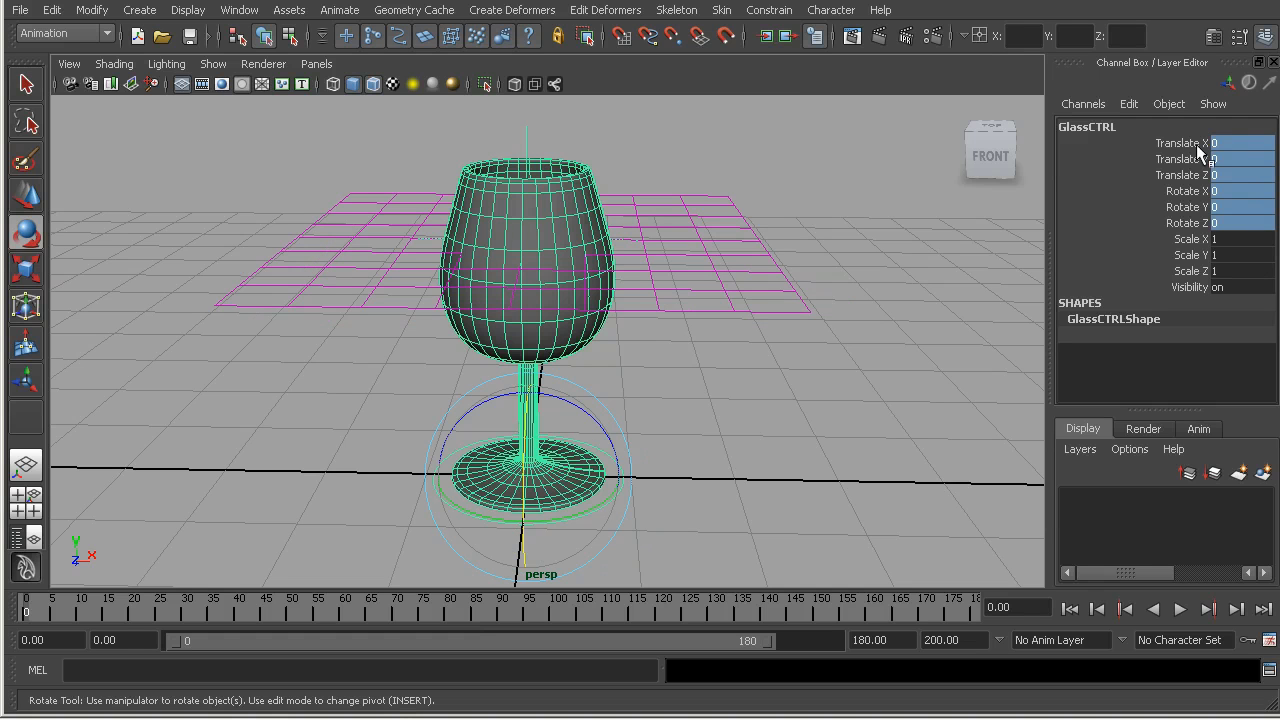
- Switch to the front view and key GlassCTRL's translate and rotate channels at frame 15
alt+middle_drag(586, 422, 531, 411)
alt+right_drag(531, 411, 550, 410)
key(space)
drag(550, 410, 552, 452)
alt+right_drag(359, 412, 394, 414)
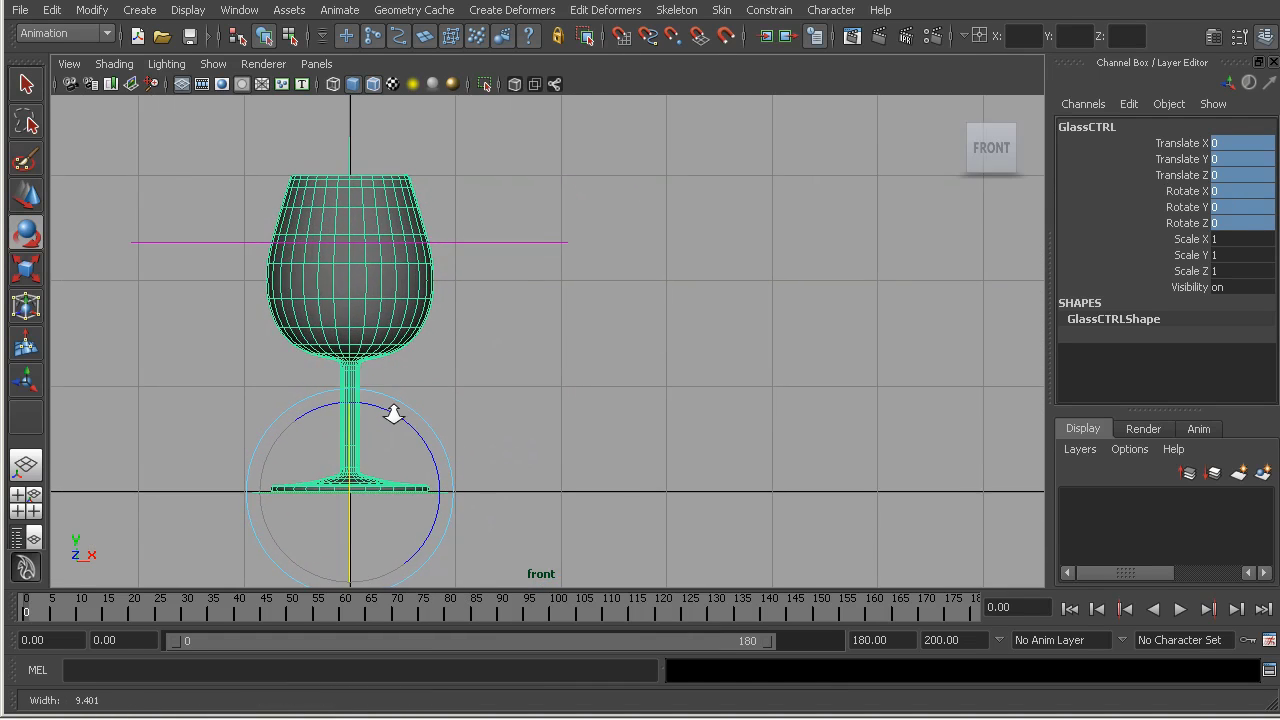
alt+middle_drag(394, 414, 418, 404)
alt+right_drag(422, 401, 428, 403)
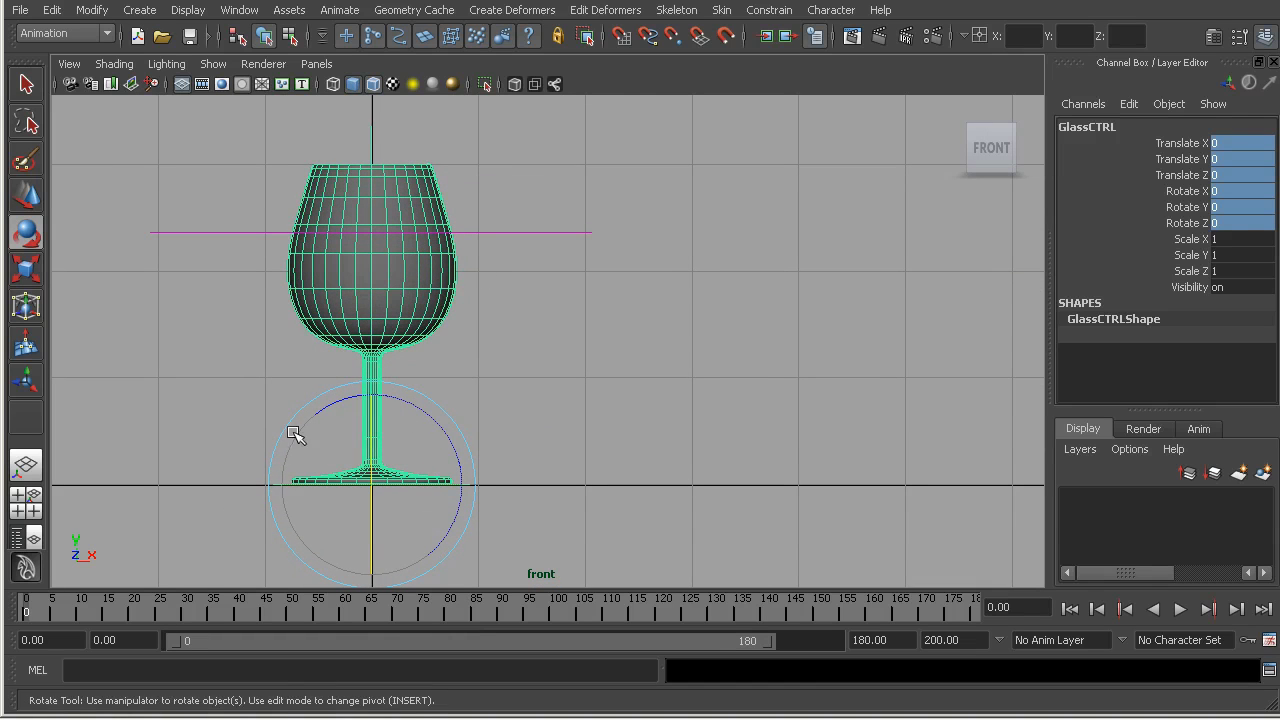
click(105, 612)
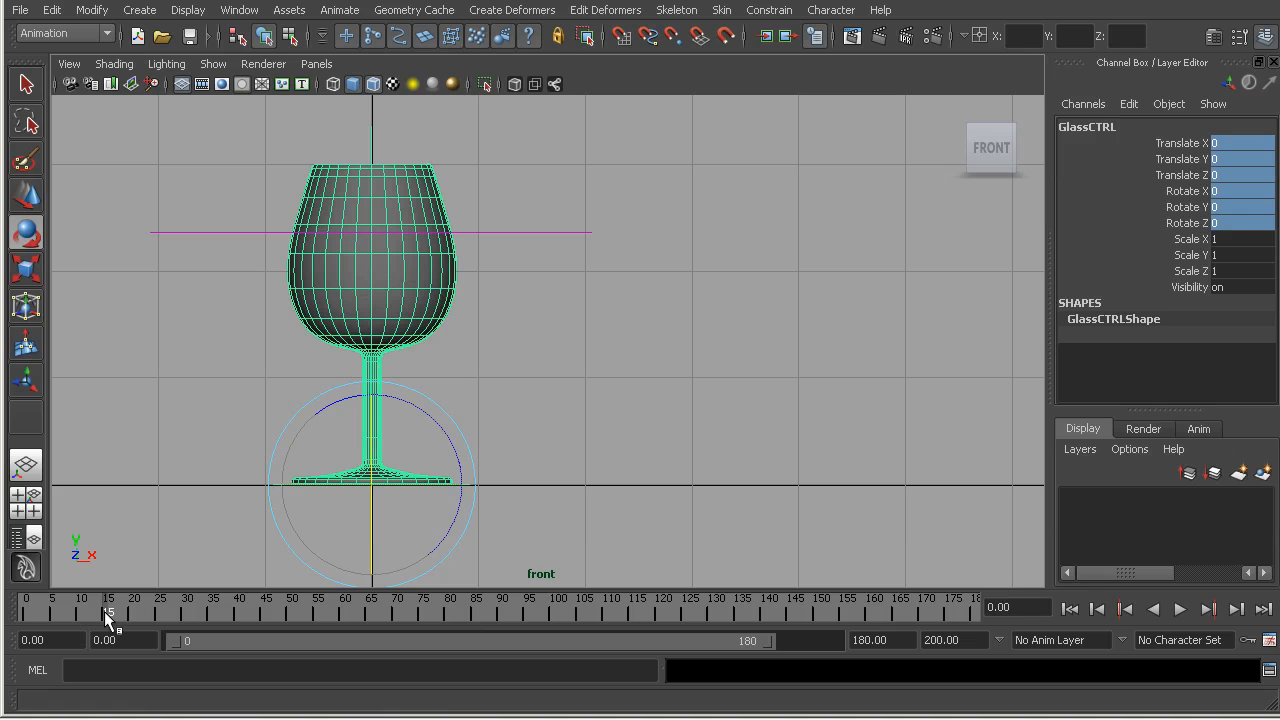
drag(1180, 143, 1167, 220)
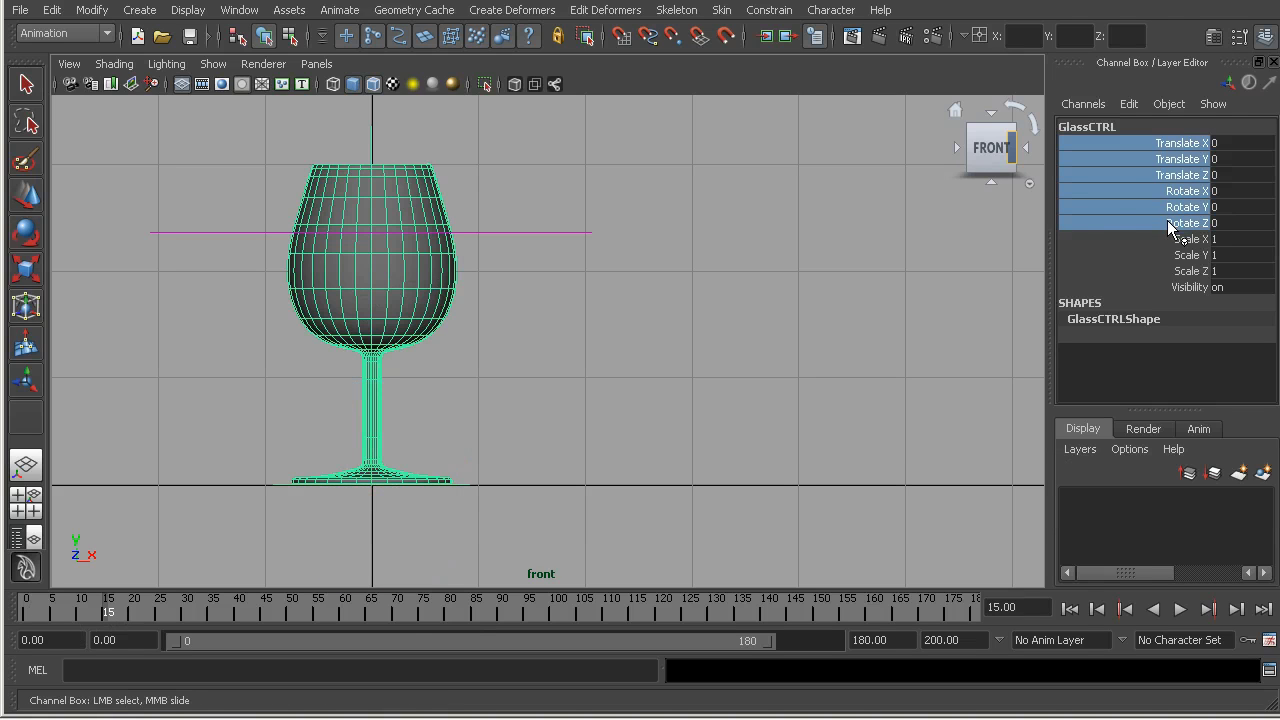
right_click(1070, 141)
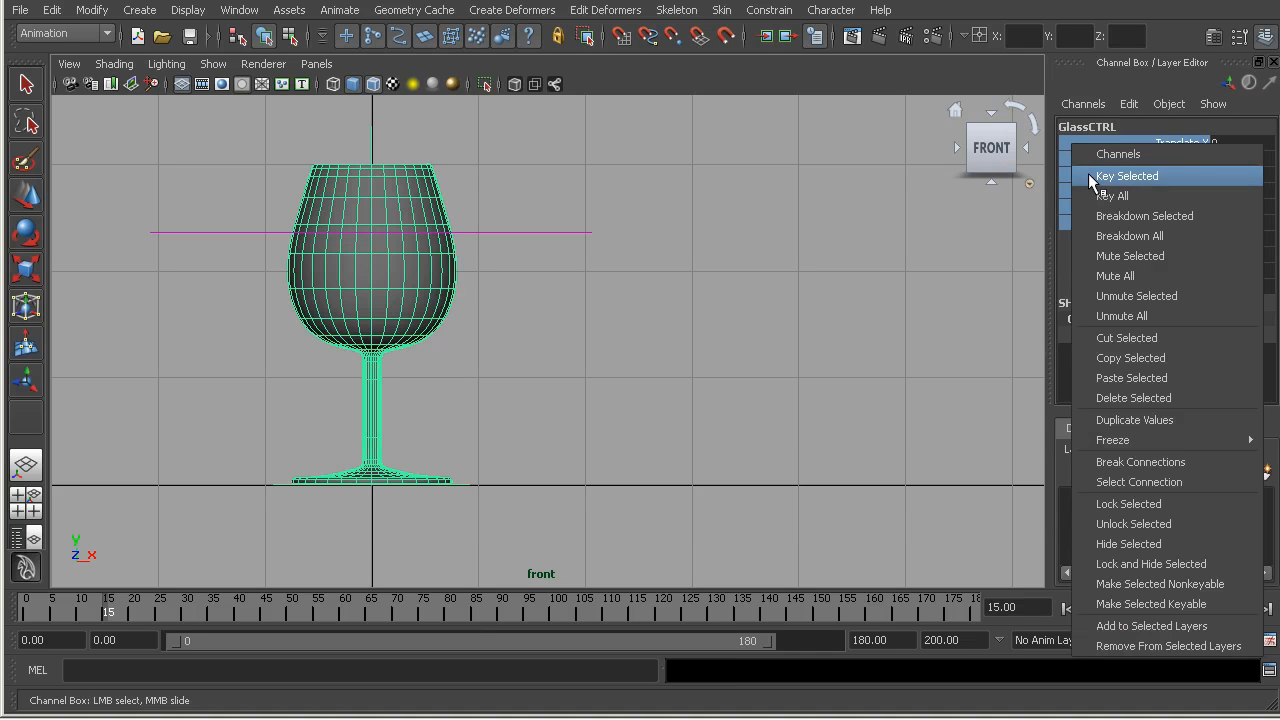
click(1088, 175)
- Move GlassCTRL to 2.221 on X and key its translate and rotate channels at frame 35
key(w)
drag(442, 484, 676, 484)
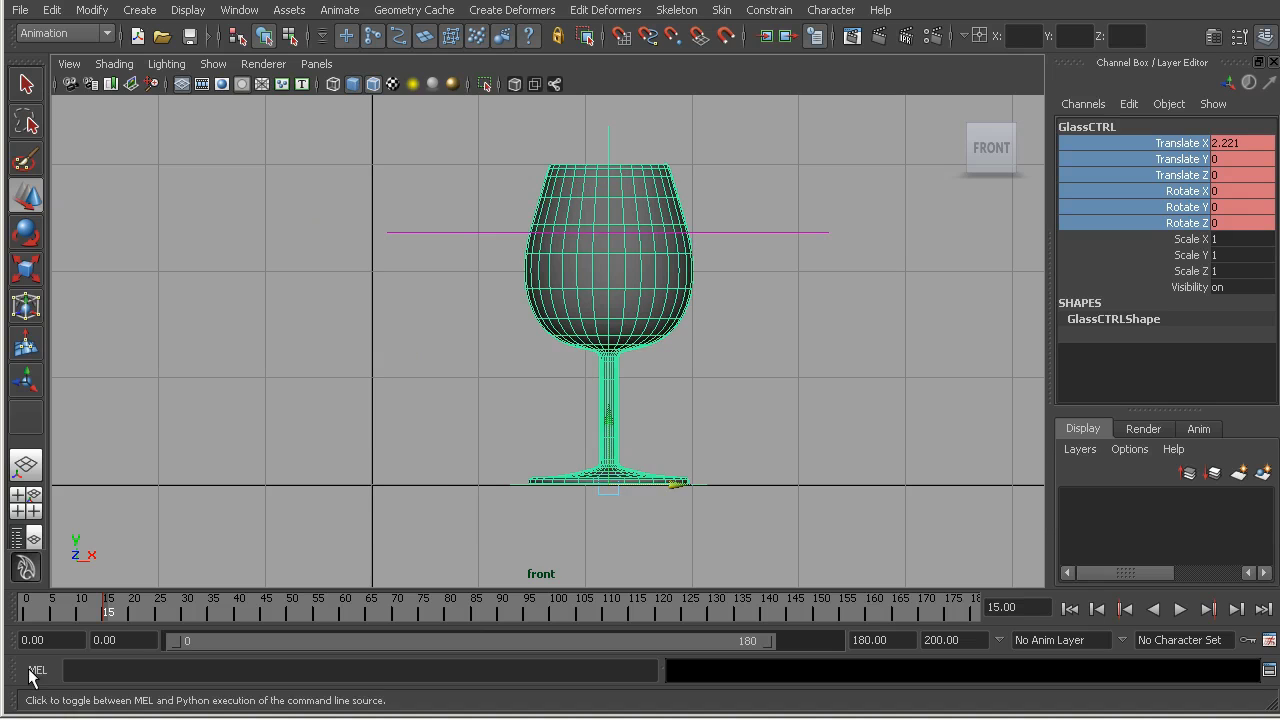
key(alt+v)
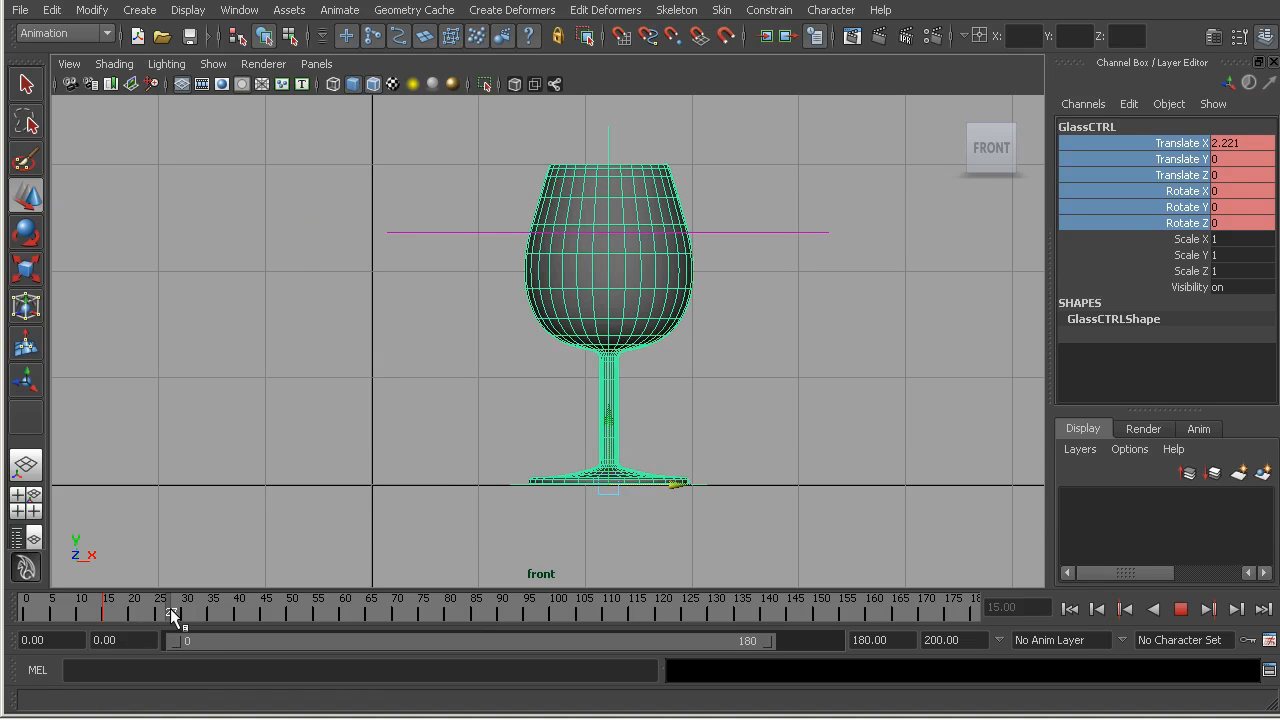
right_click(1153, 185)
click(1153, 185)
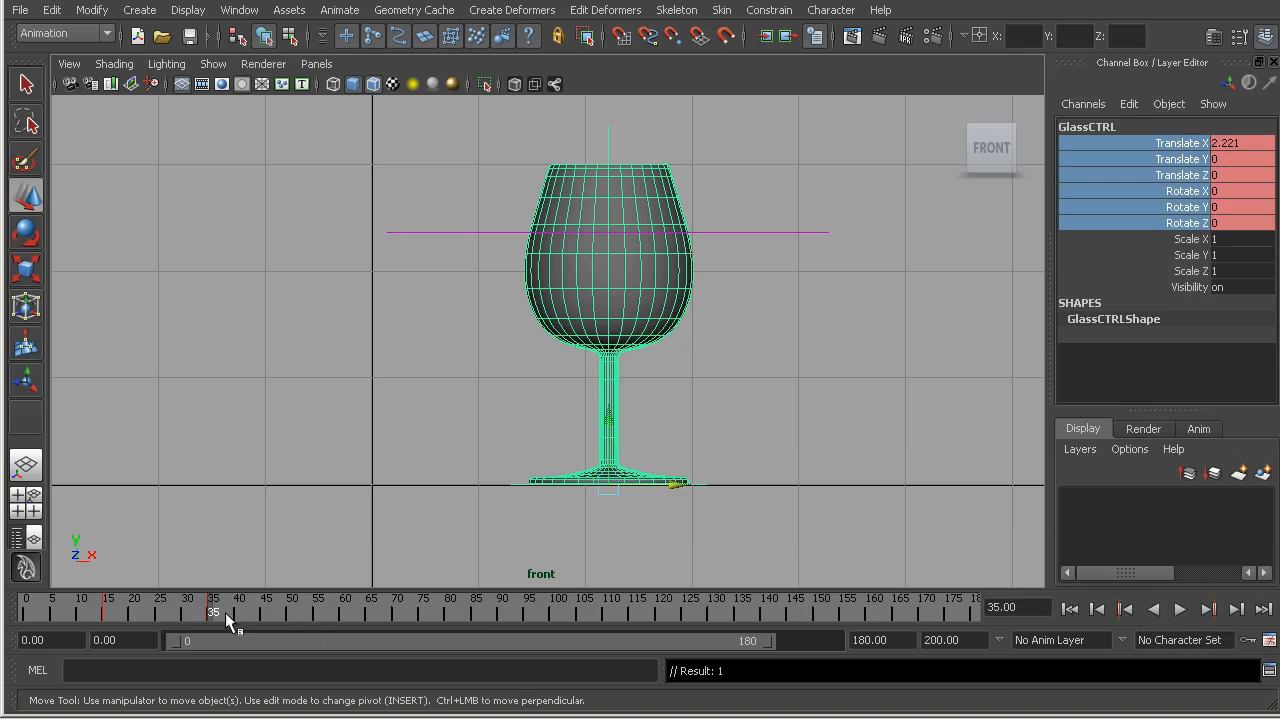
- Tilt GlassCTRL slightly about Z at frame 25, key the pose, and scrub through the motion up to frame 35
mouse_move(162, 611)
mouse_down()
mouse_move(106, 608)
mouse_move(160, 611)
mouse_up()
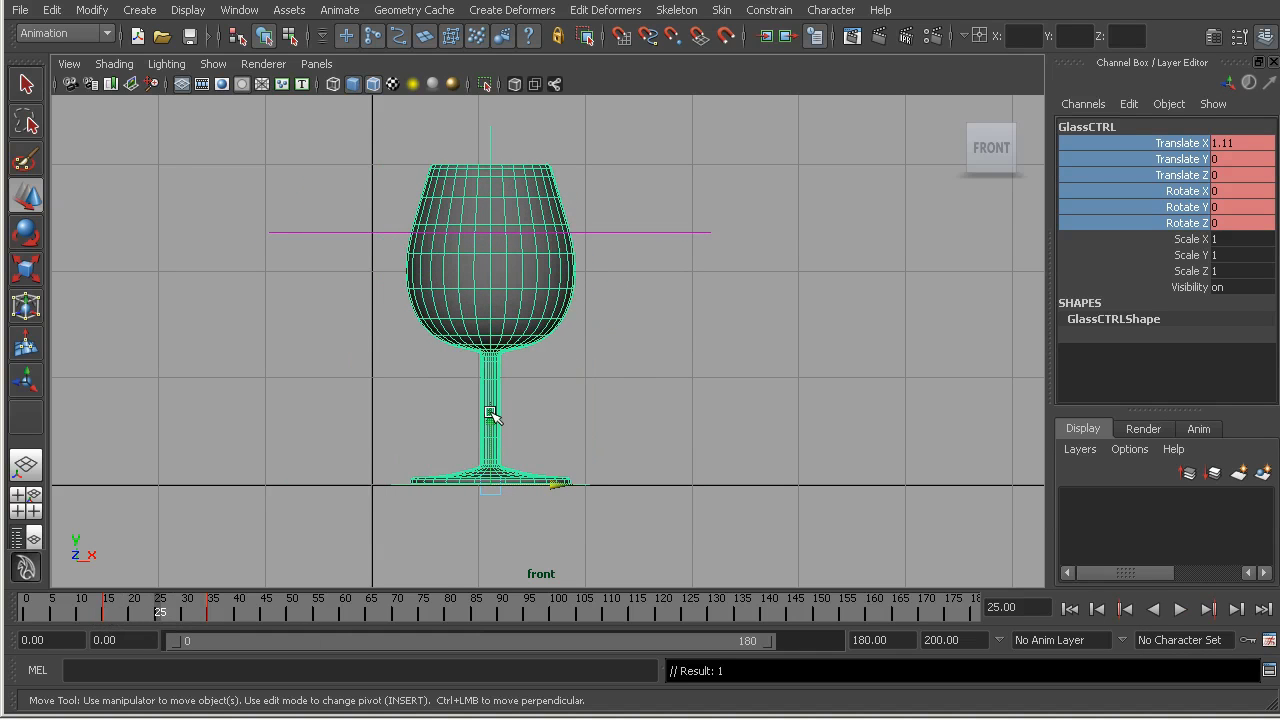
key(e)
mouse_move(516, 394)
mouse_down()
mouse_move(551, 398)
mouse_move(495, 384)
mouse_up()
key(w)
right_click(1158, 267)
click(1085, 234)
drag(120, 622, 212, 615)
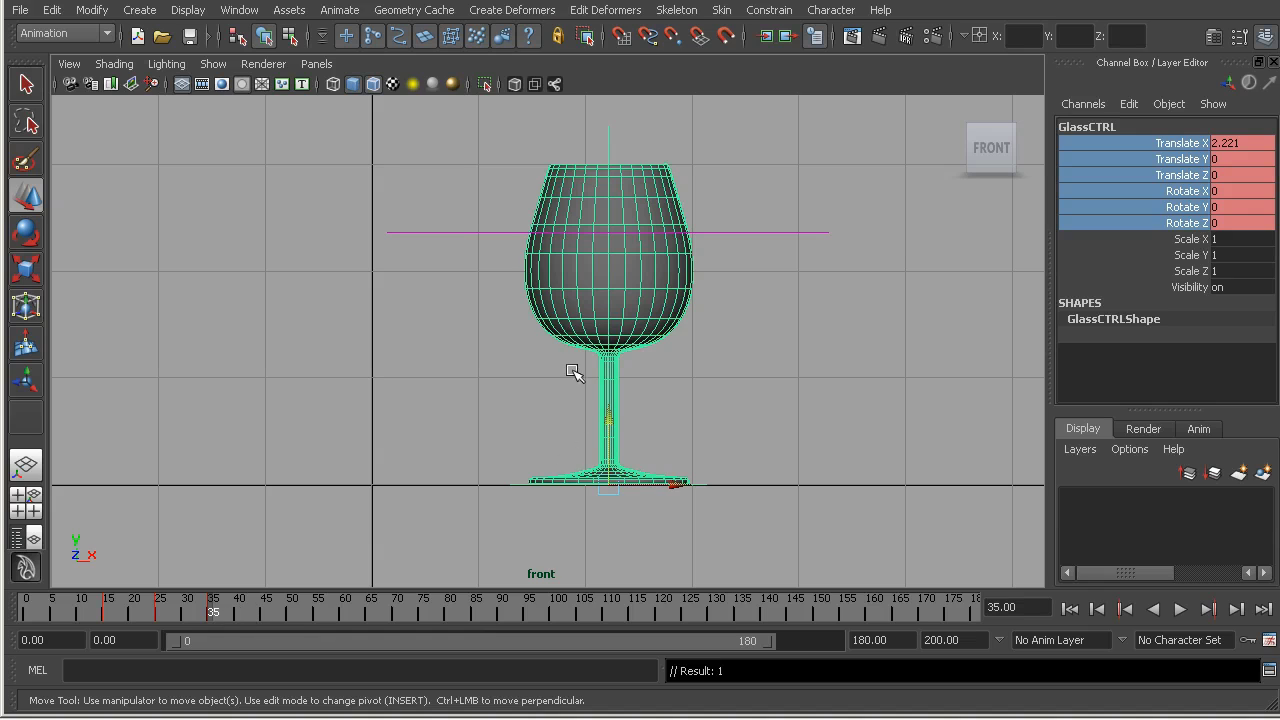
- Hold the upright pose by keying GlassCTRL's translate and rotate channels at frame 60
key(alt+v)
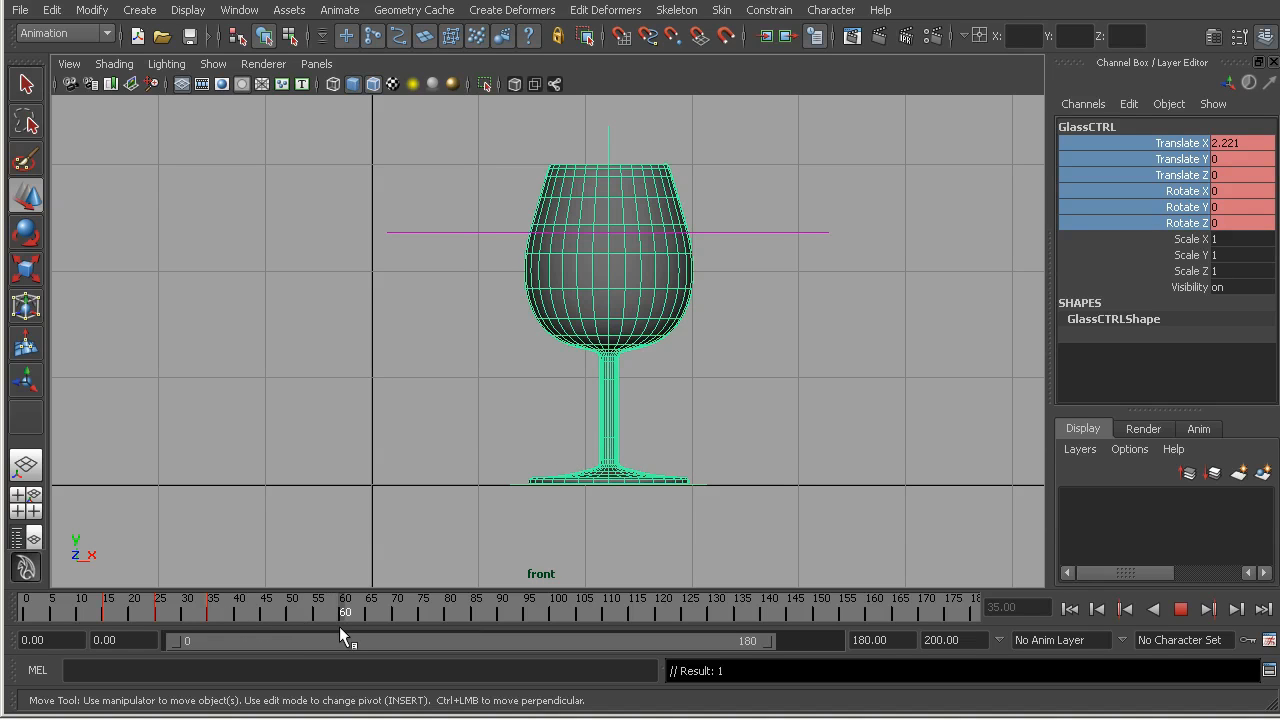
right_click(1088, 156)
click(1089, 167)
- Rotate GlassCTRL to about 41.23 degrees on Z at frame 75 and key its translate and rotate channels
drag(355, 612, 423, 614)
key(e)
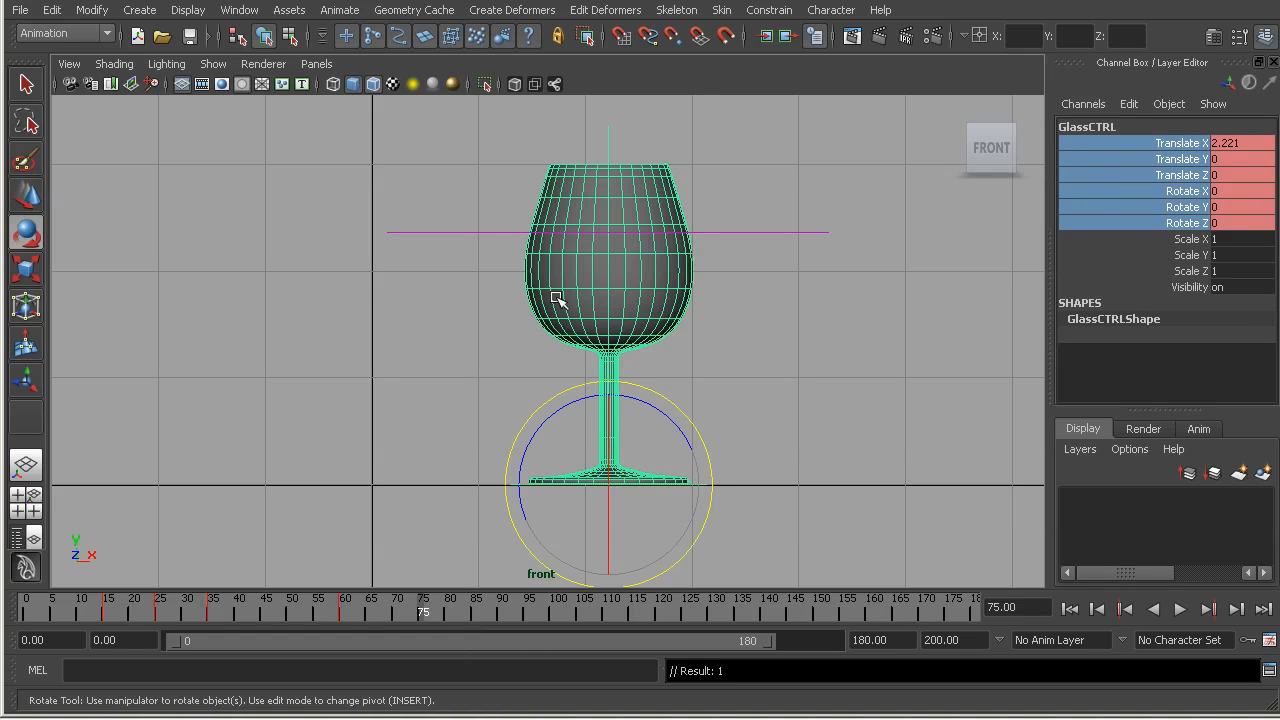
drag(640, 388, 568, 376)
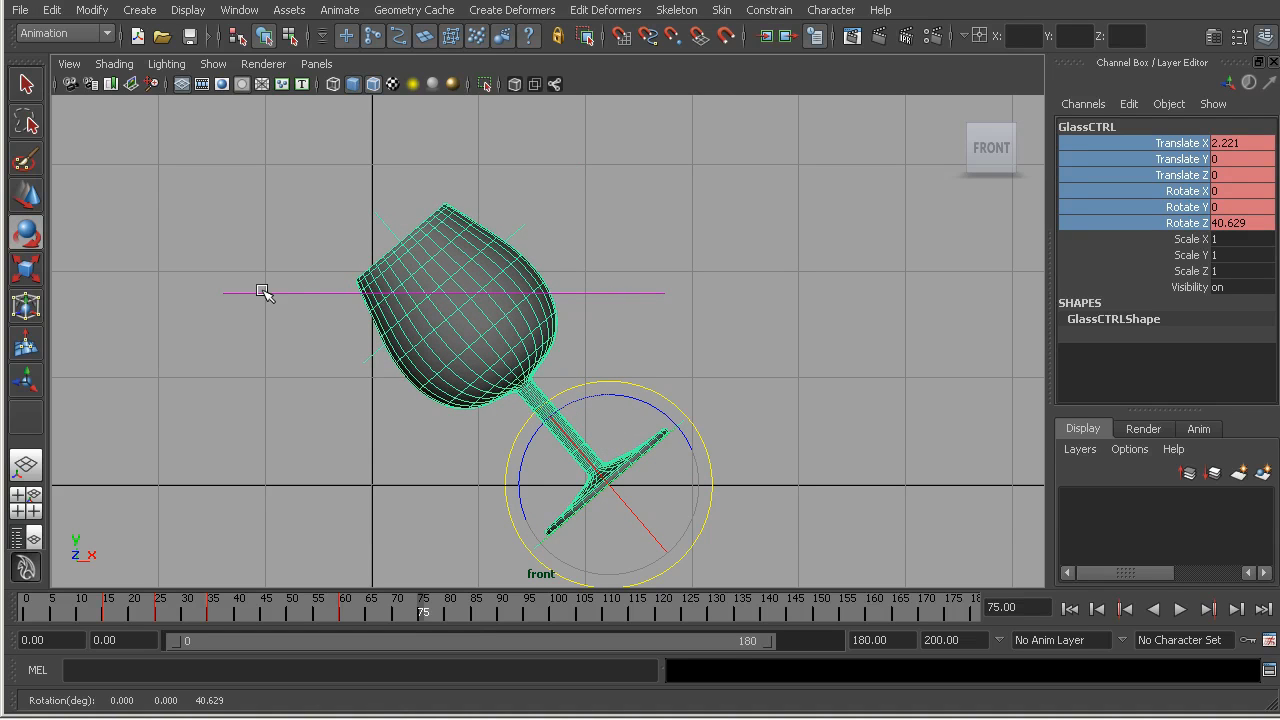
drag(633, 386, 641, 346)
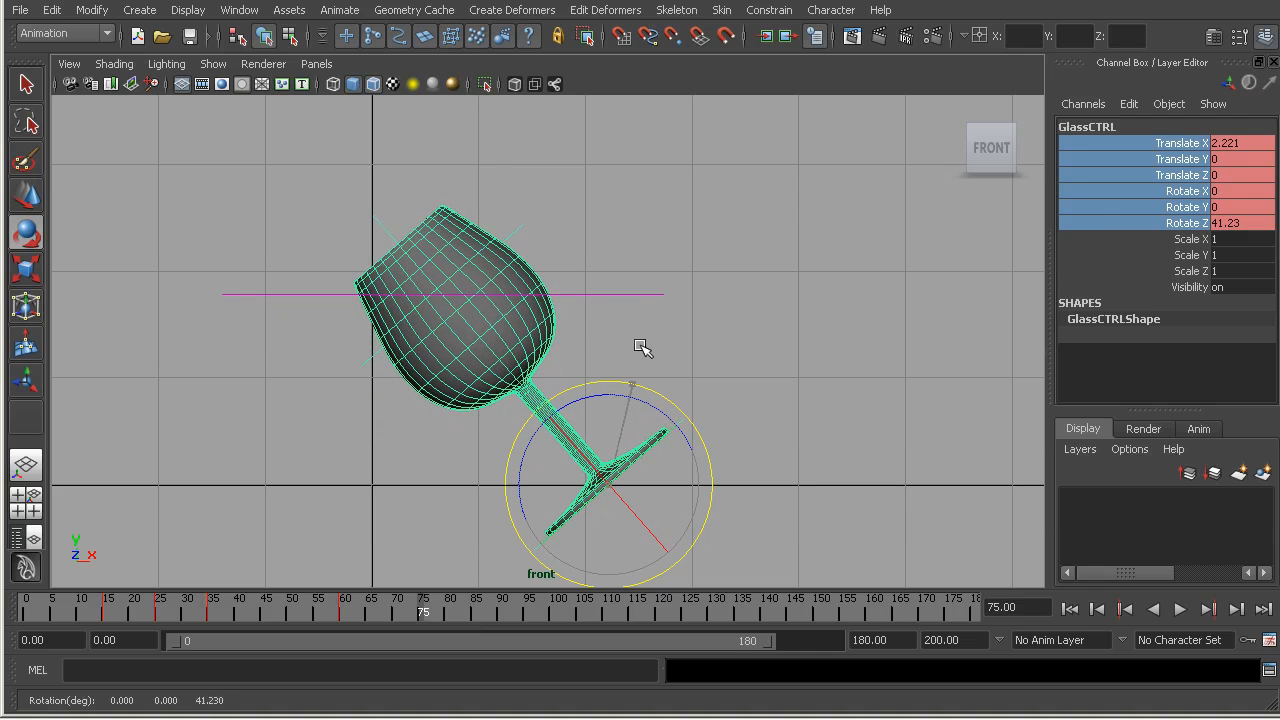
right_click(1096, 146)
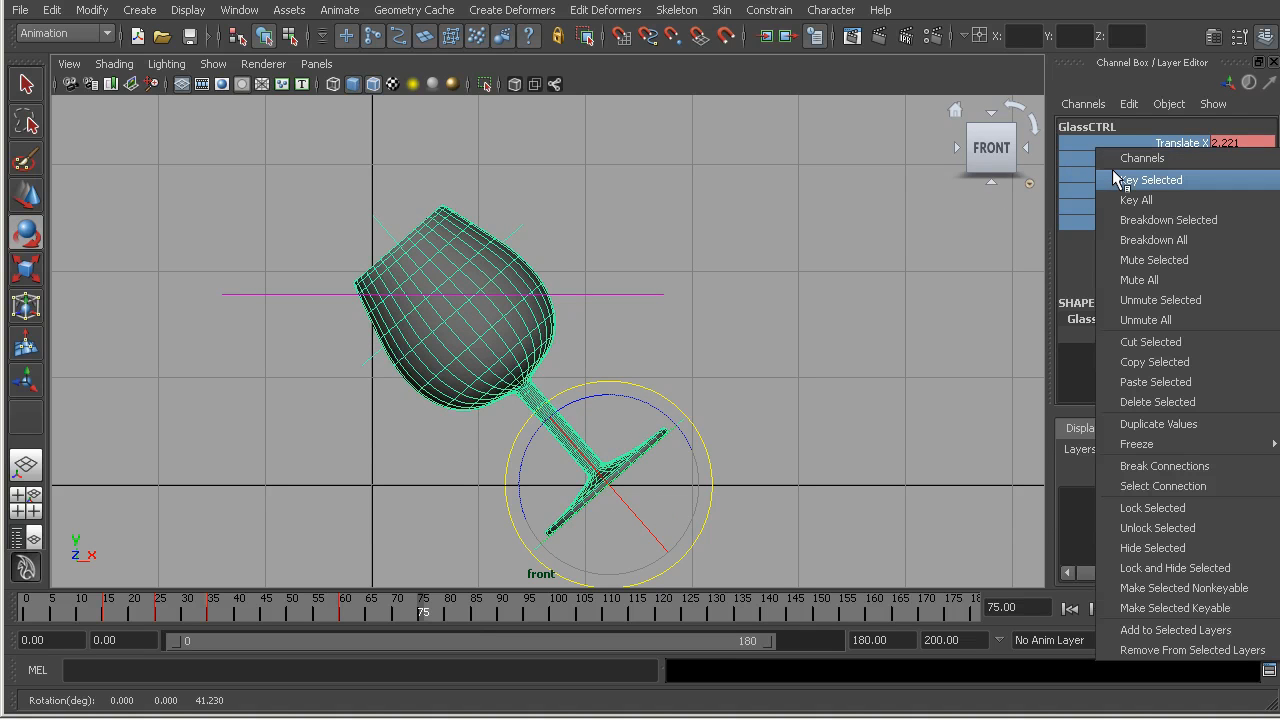
click(1112, 169)
- Hold the tilted pose by keying GlassCTRL's translate and rotate channels at frame 100
drag(323, 609, 558, 612)
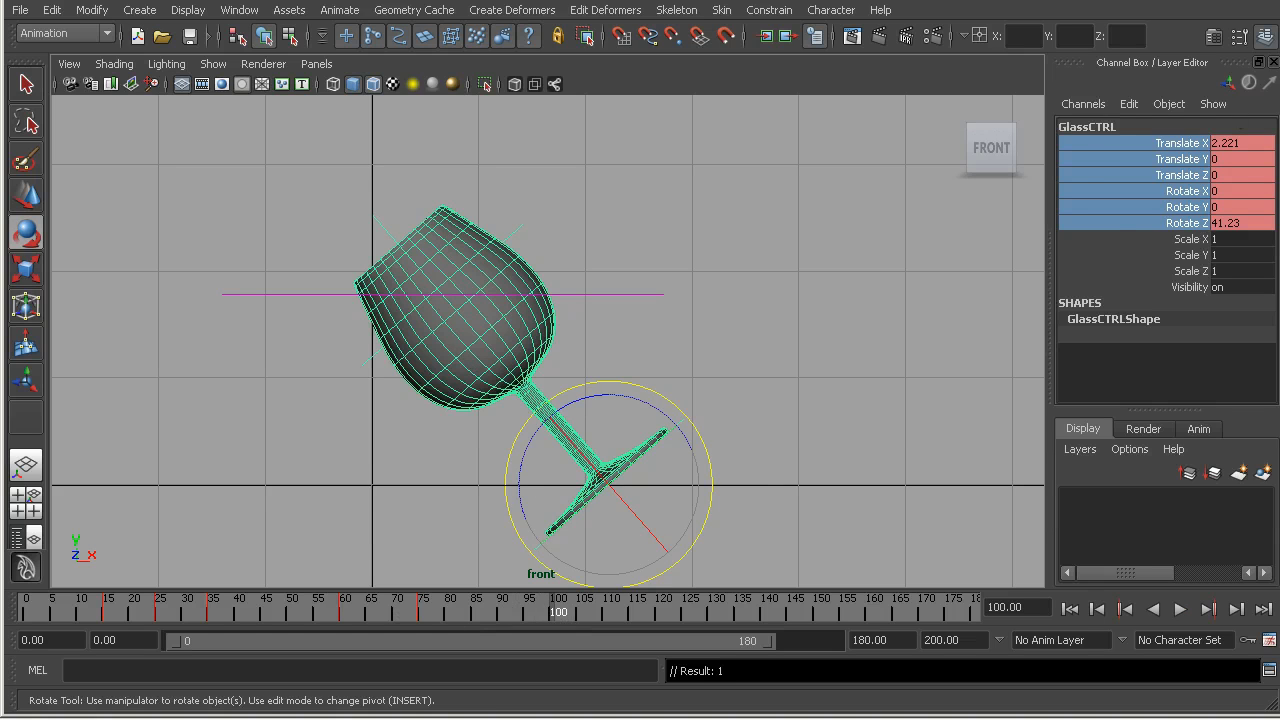
right_click(1076, 143)
click(1091, 170)
- Set GlassCTRL's Rotate Z to 0 at frame 115 and key its translate and rotate channels
drag(558, 610, 634, 614)
double_click(1222, 222)
text(0)
key(Return)
drag(1178, 143, 1160, 222)
right_click(1150, 180)
click(1165, 212)
- Scrub back to frame 0, play the glass animation through, and return to the start
drag(554, 616, 0, 615)
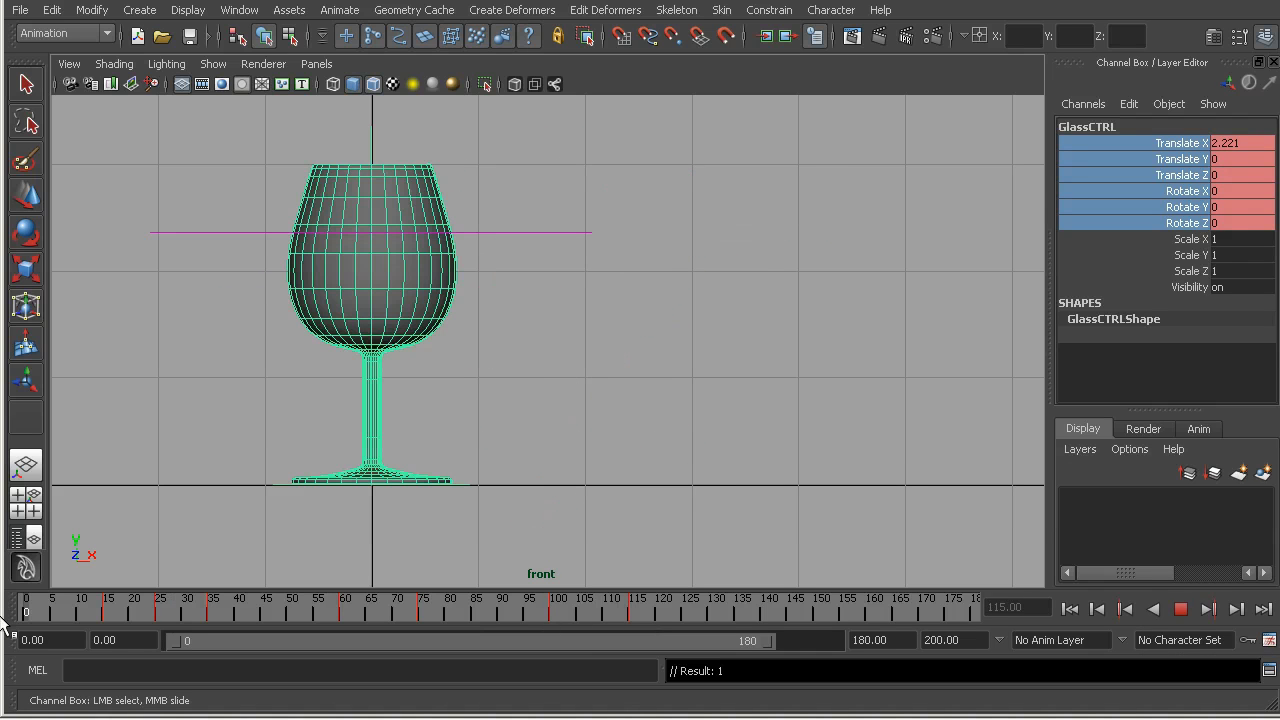
click(1179, 609)
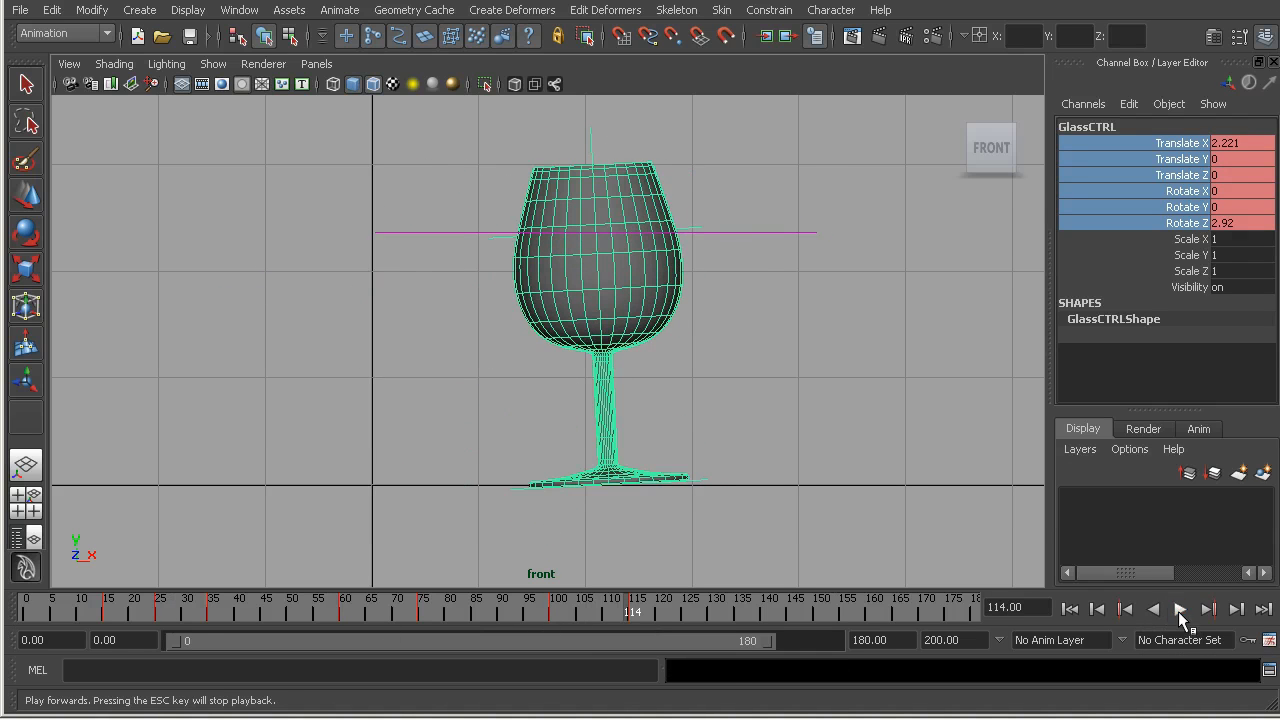
click(1070, 609)
- Set the playback speed to Real-time [24 fps] in the Time Slider preferences and close them
click(1269, 640)
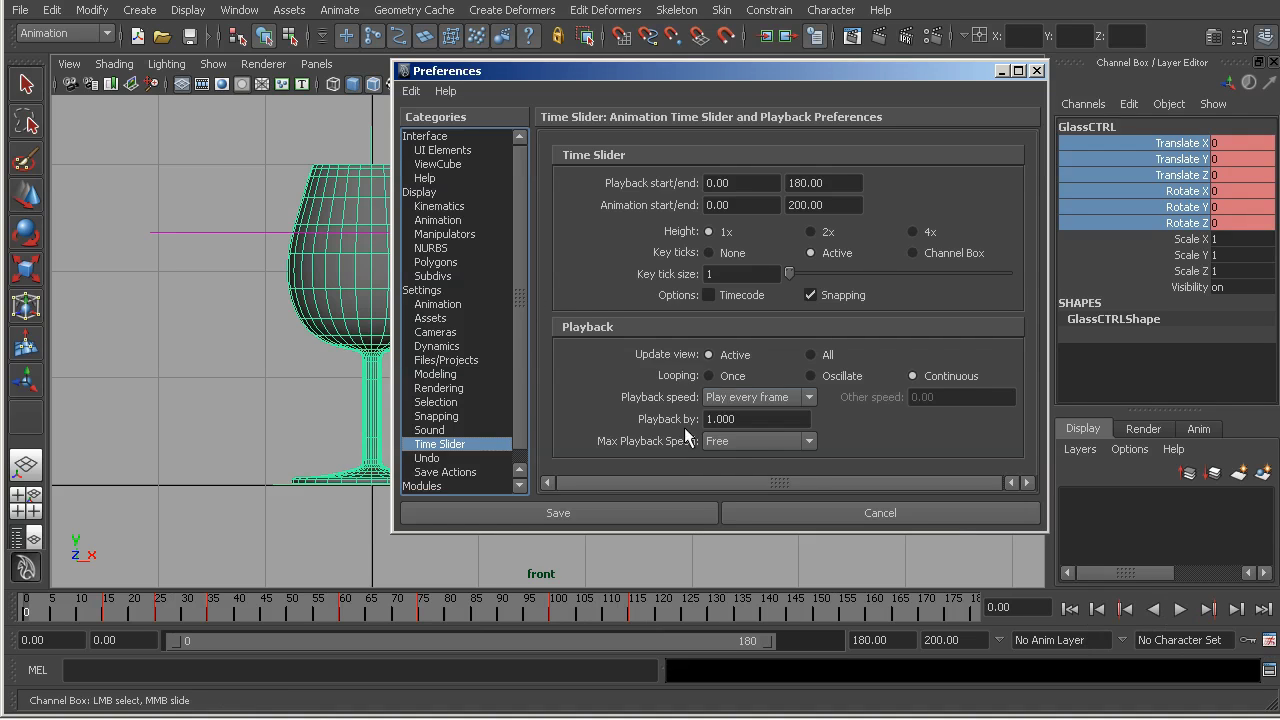
click(750, 397)
click(748, 420)
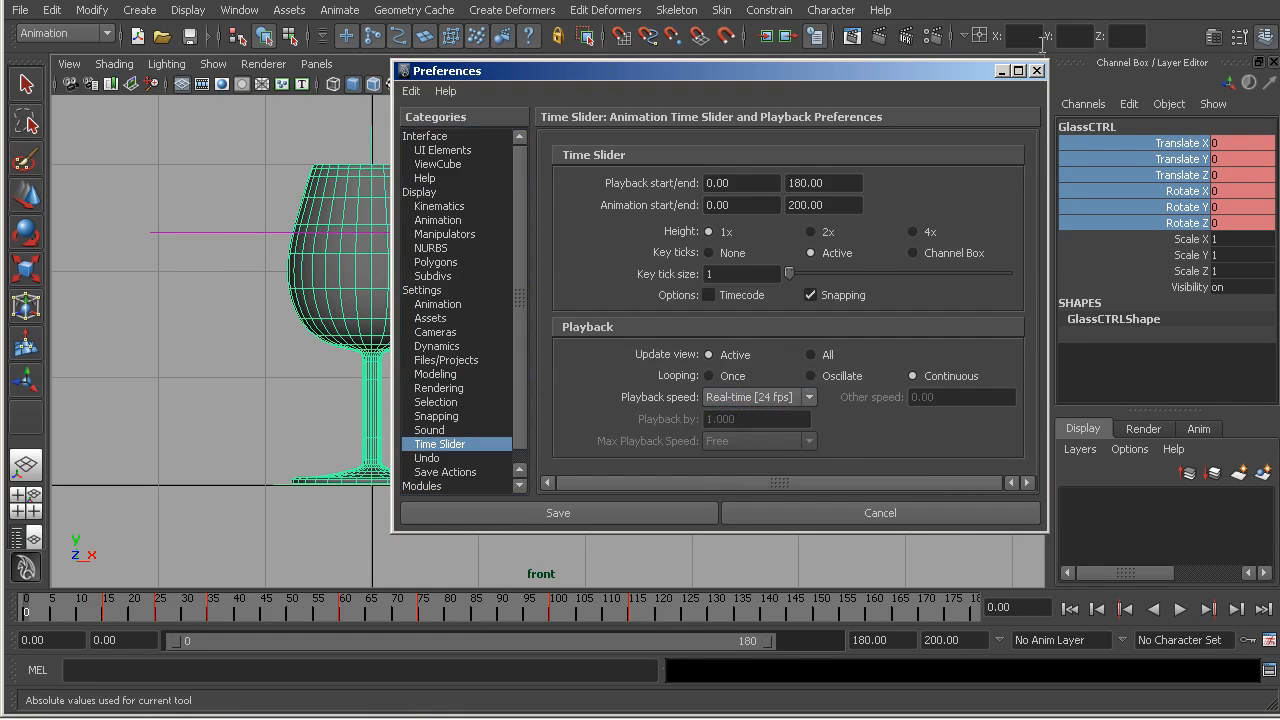
click(1037, 70)
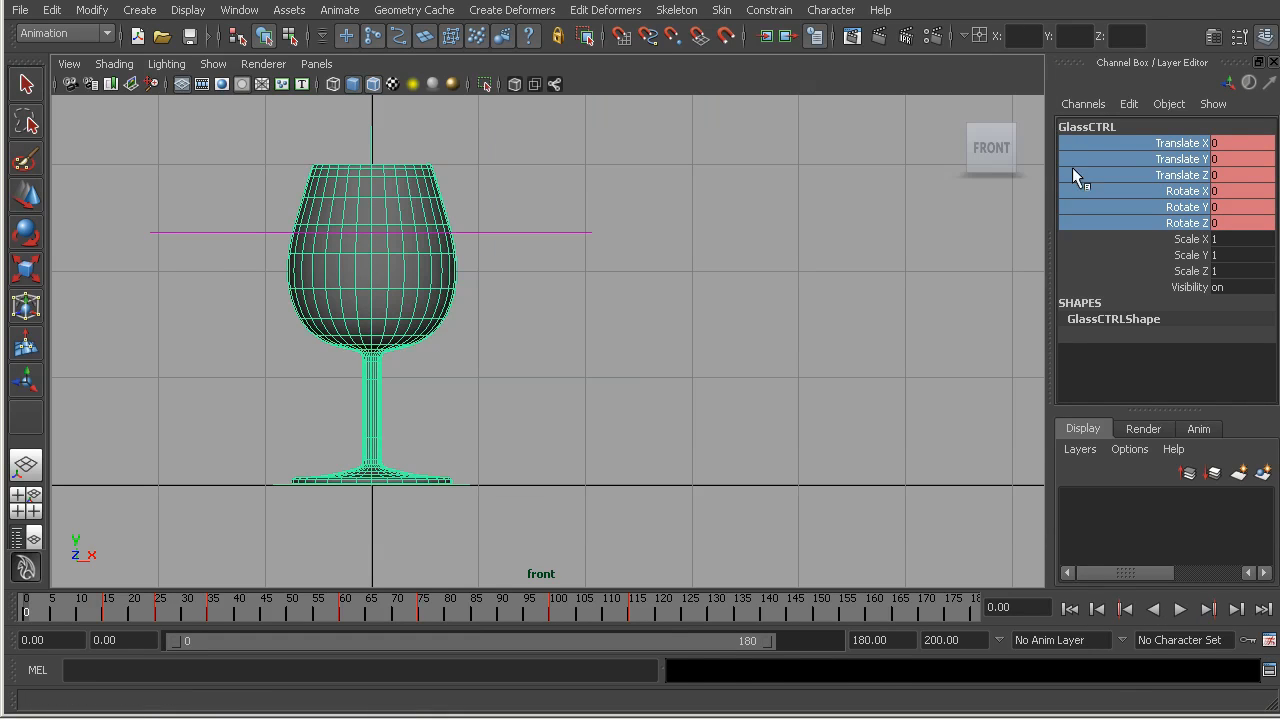
- Play the glass animation in real time, stop it, and rewind to frame 0
click(1180, 610)
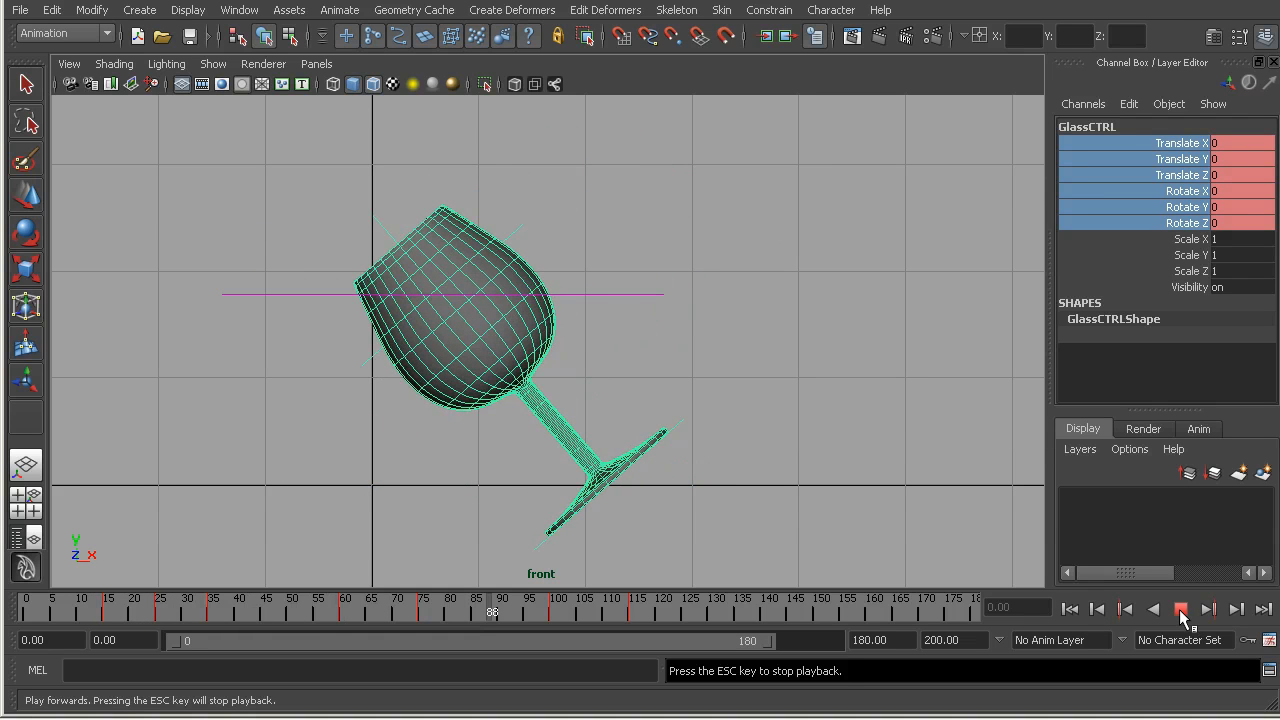
click(1180, 610)
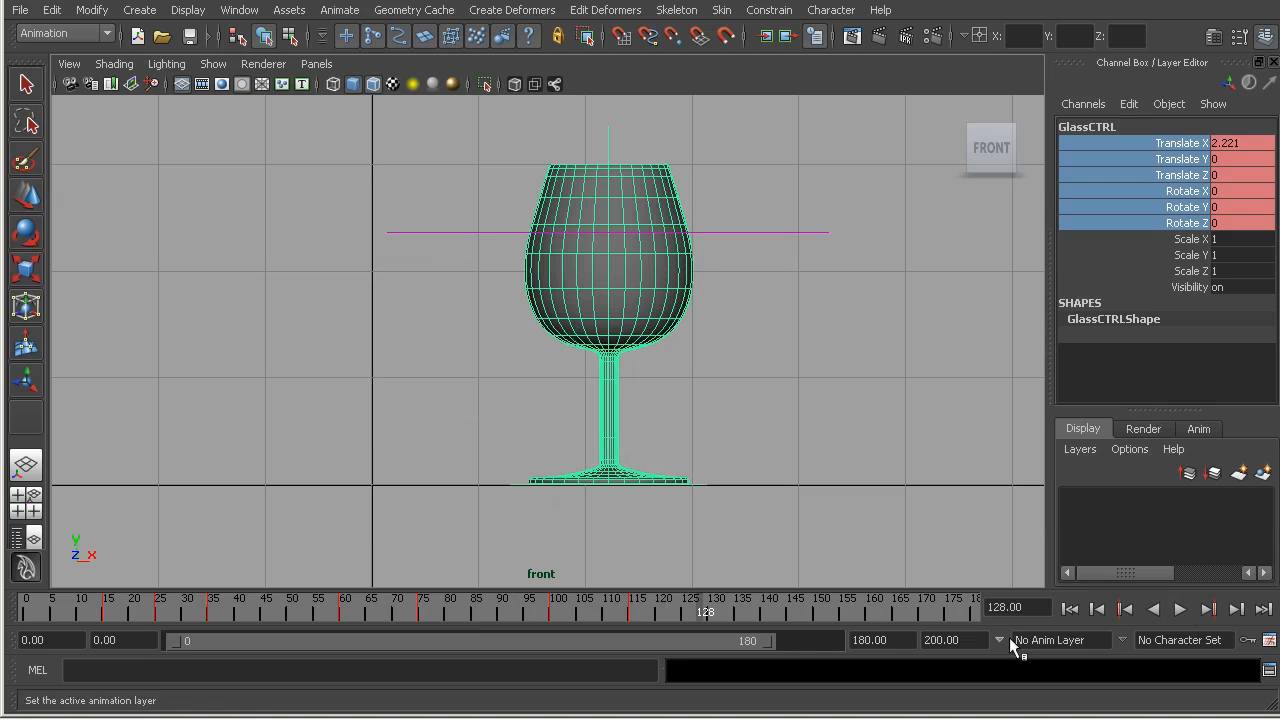
click(1068, 609)
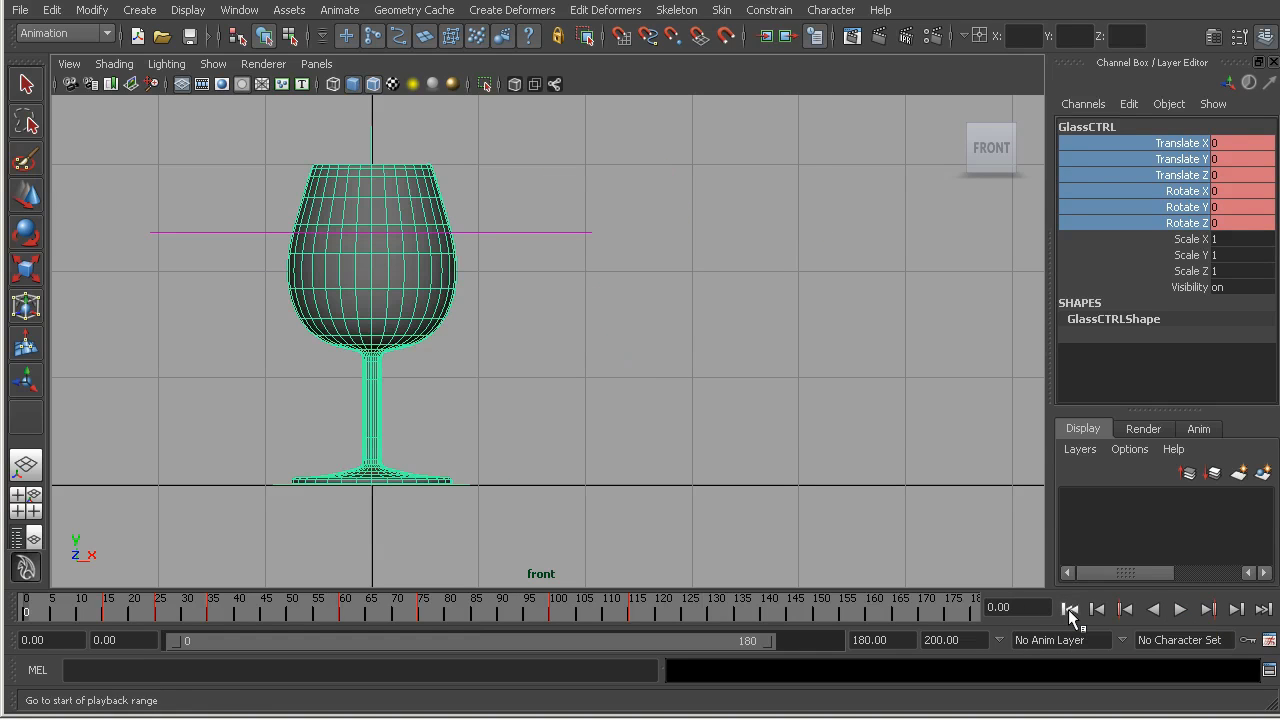
- Deselect the glass control and display the front view in wireframe with free space beside the glass
click(854, 414)
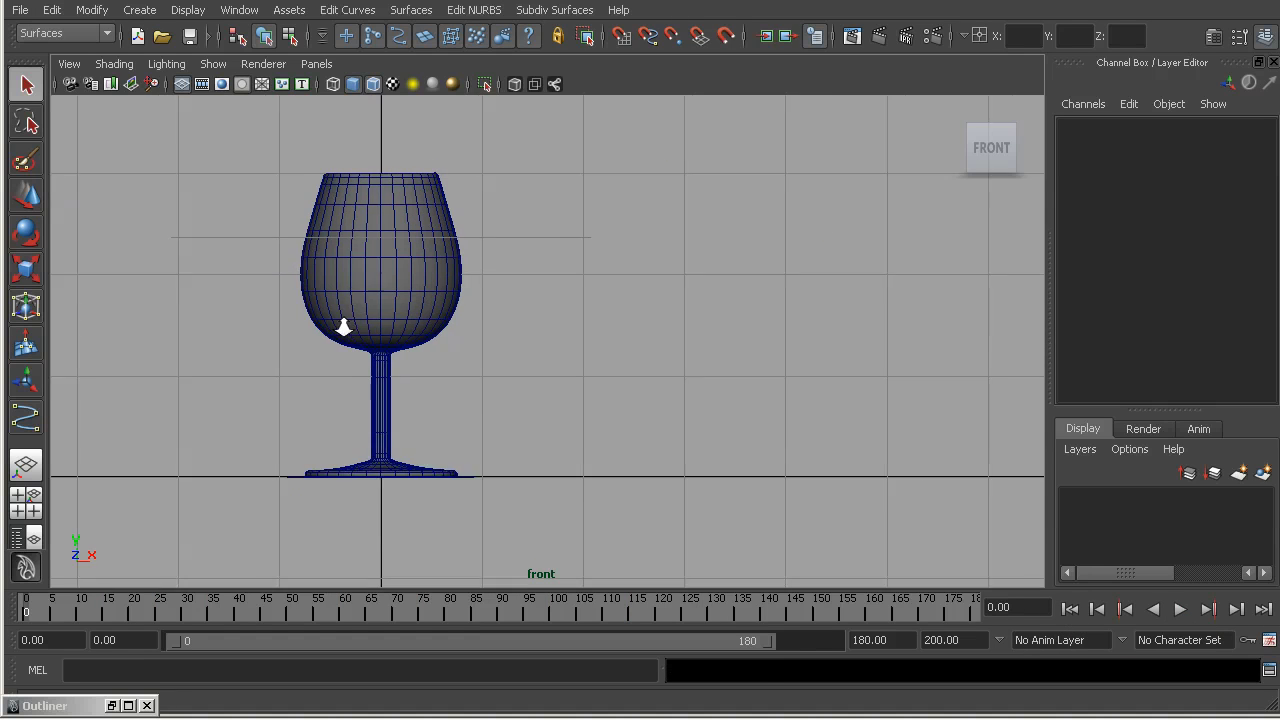
alt+right_drag(343, 327, 325, 322)
alt+middle_drag(325, 320, 431, 326)
alt+right_drag(431, 326, 545, 353)
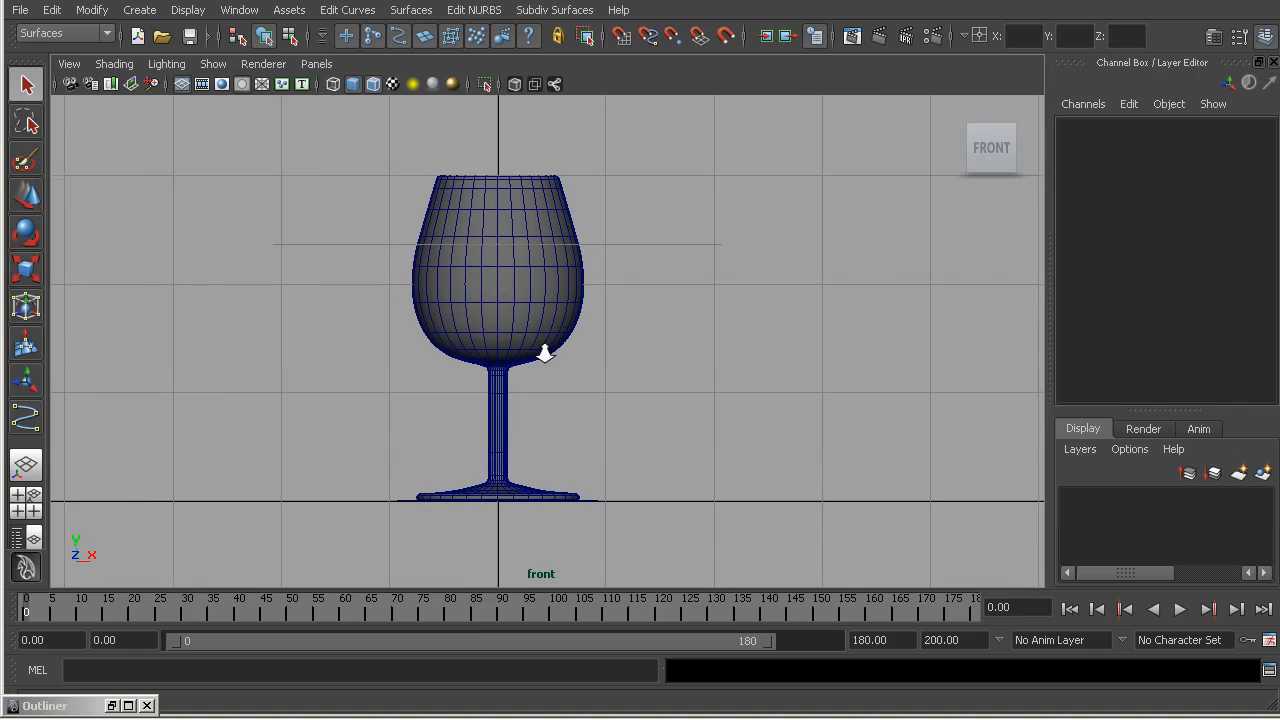
key(4)
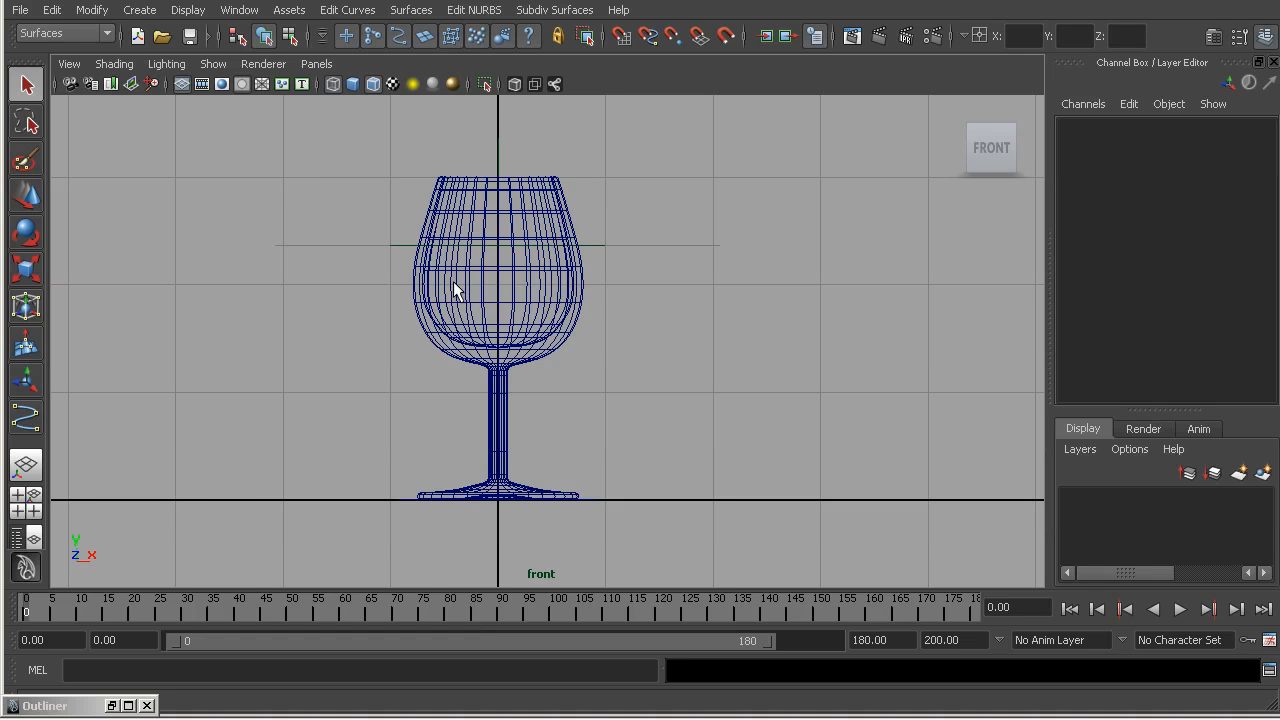
alt+middle_drag(453, 282, 571, 281)
alt+right_drag(571, 281, 407, 278)
alt+middle_drag(380, 273, 397, 272)
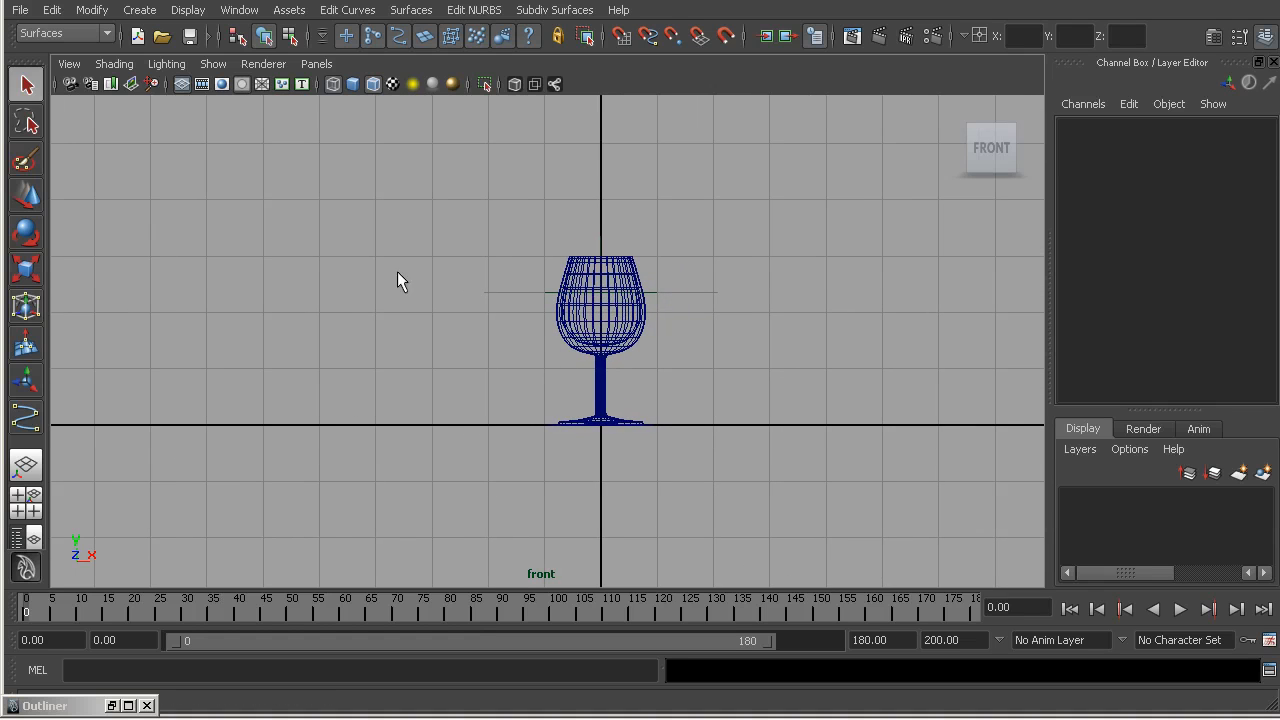
- Draw a straight vertical CV curve beside the glass with seven points, one per grid intersection
click(139, 9)
click(162, 162)
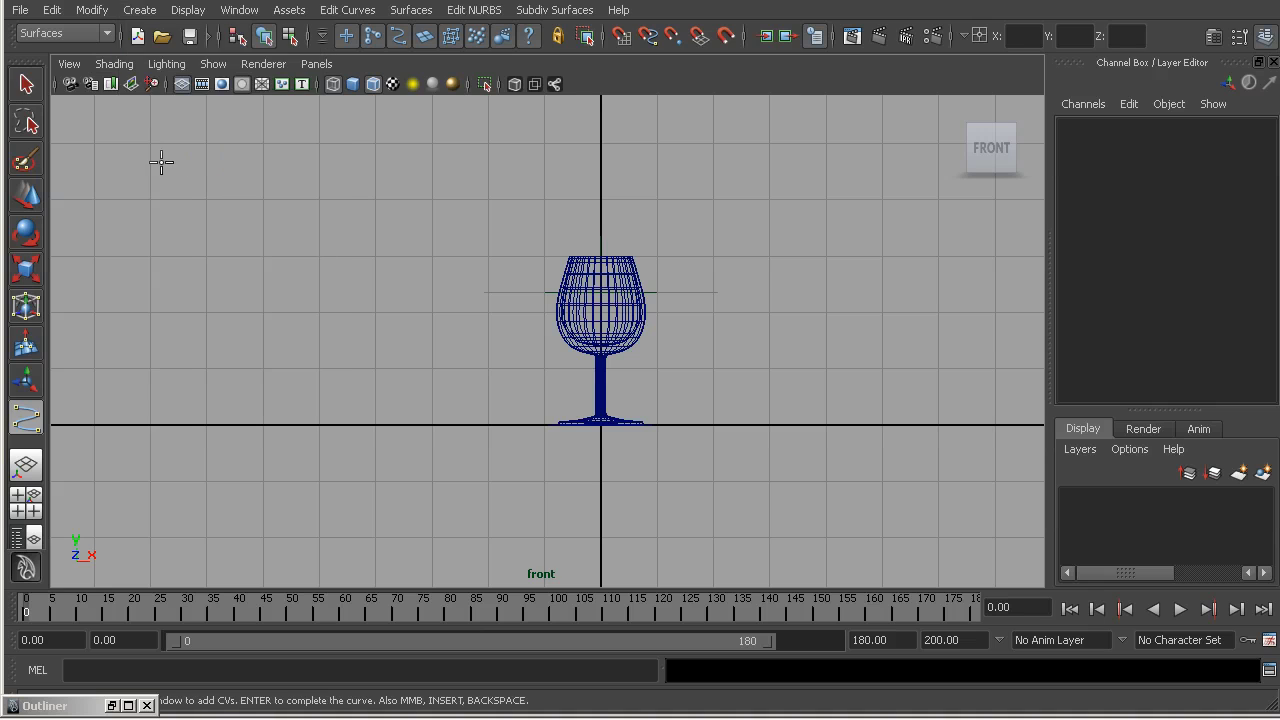
click(432, 143)
click(432, 199)
click(432, 256)
click(432, 312)
click(432, 369)
click(430, 425)
click(430, 481)
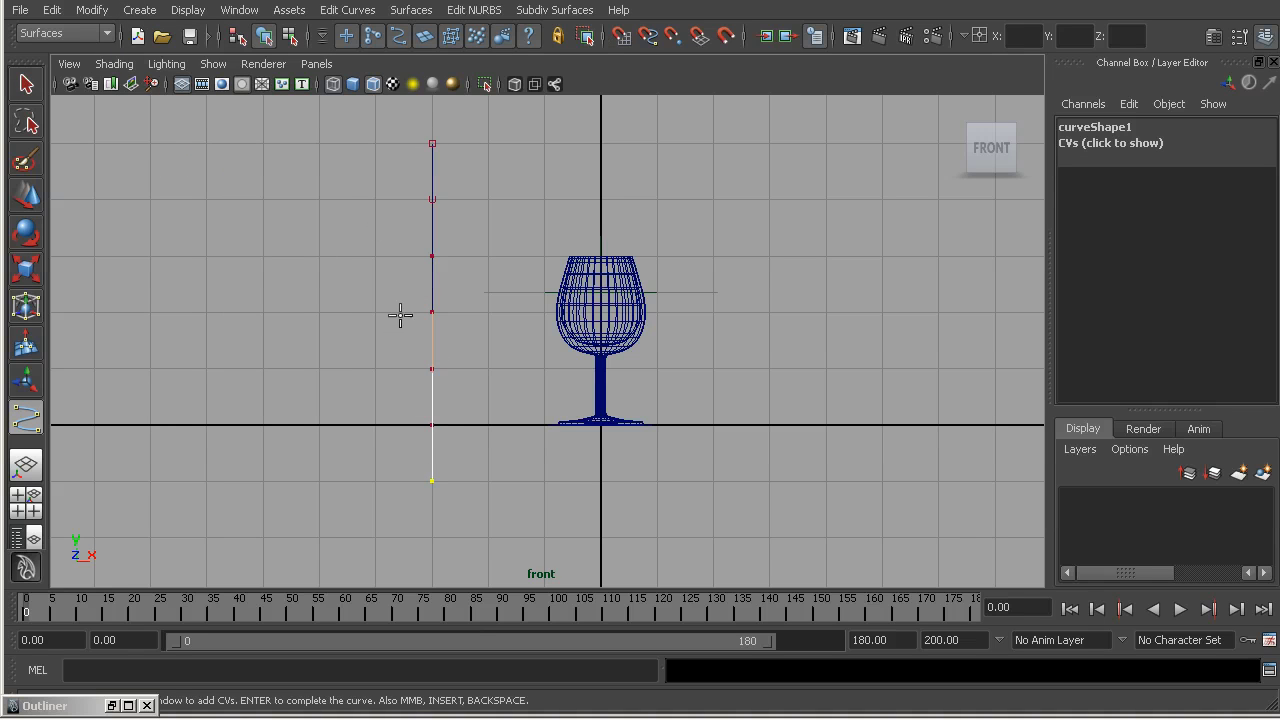
key(q)
- Set the curve's pivot at its upper end and move the curve to 0.48 on X and -2.078 on Y
click(91, 10)
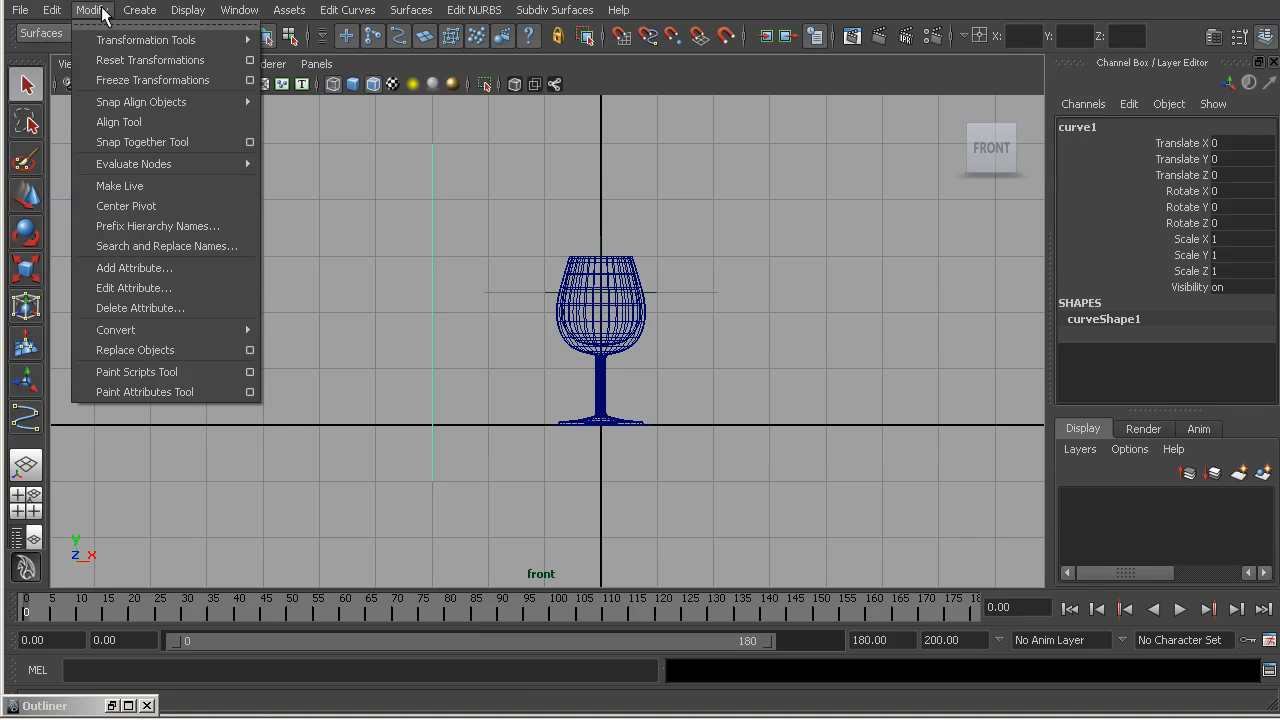
click(105, 206)
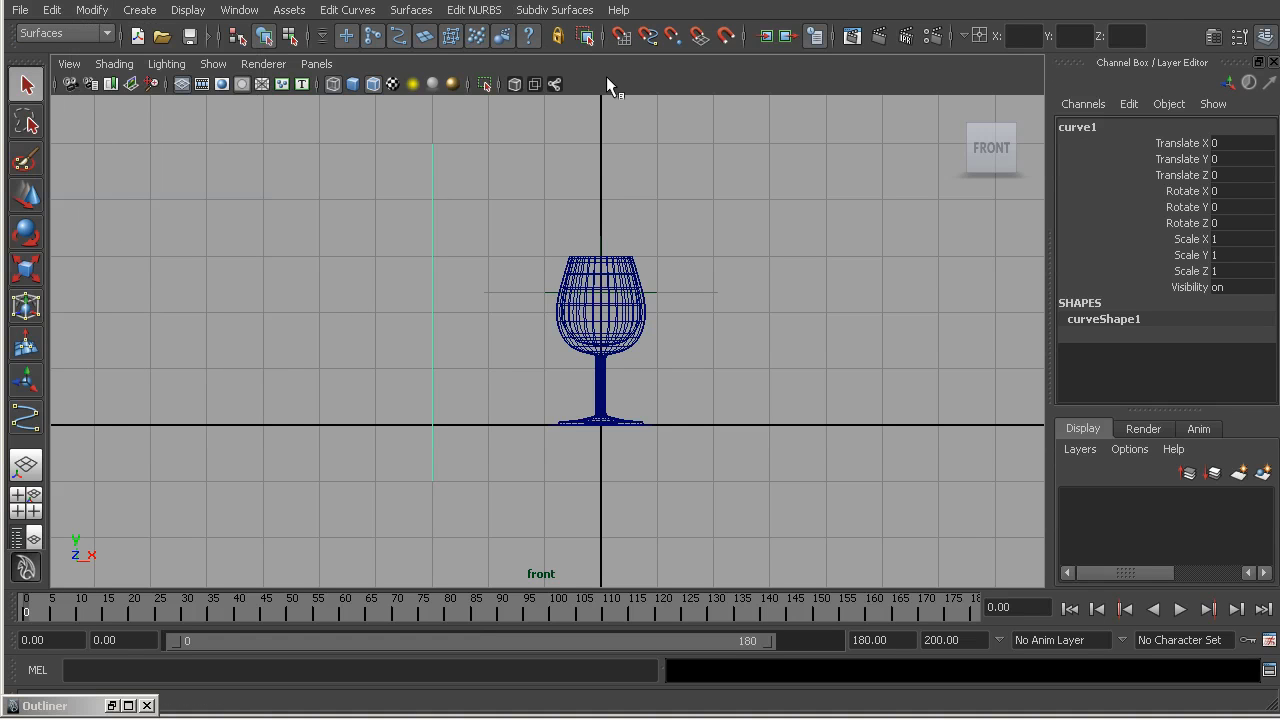
key(w)
key(Insert)
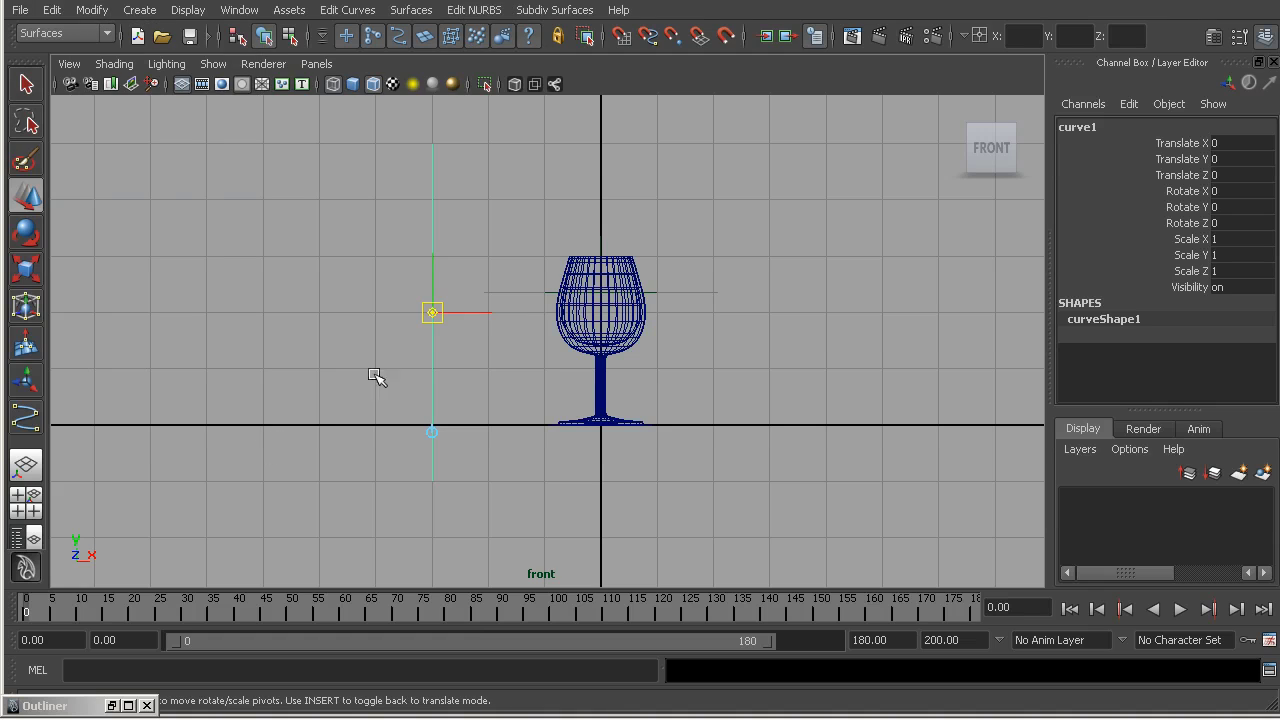
drag(432, 313, 386, 278)
key(Insert)
- Scale the curve uniformly to about 0.127
key(r)
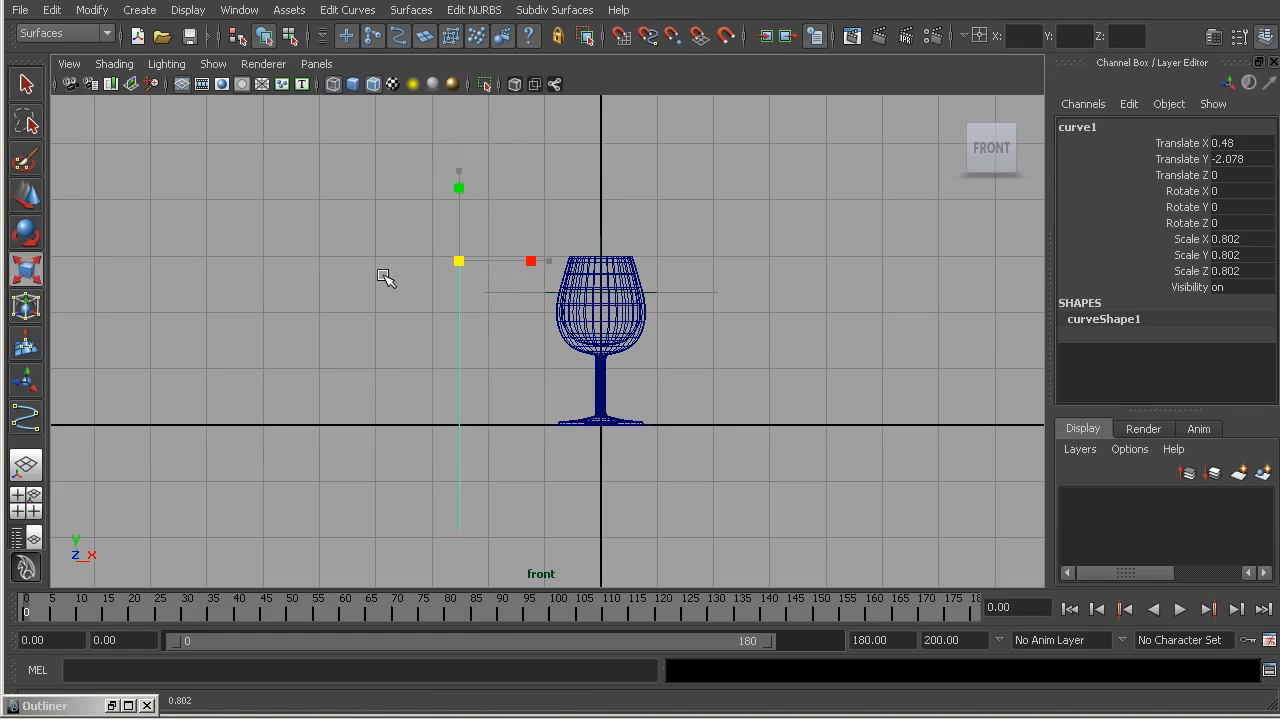
drag(246, 285, 161, 285)
alt+right_drag(246, 274, 596, 253)
alt+middle_drag(596, 253, 628, 324)
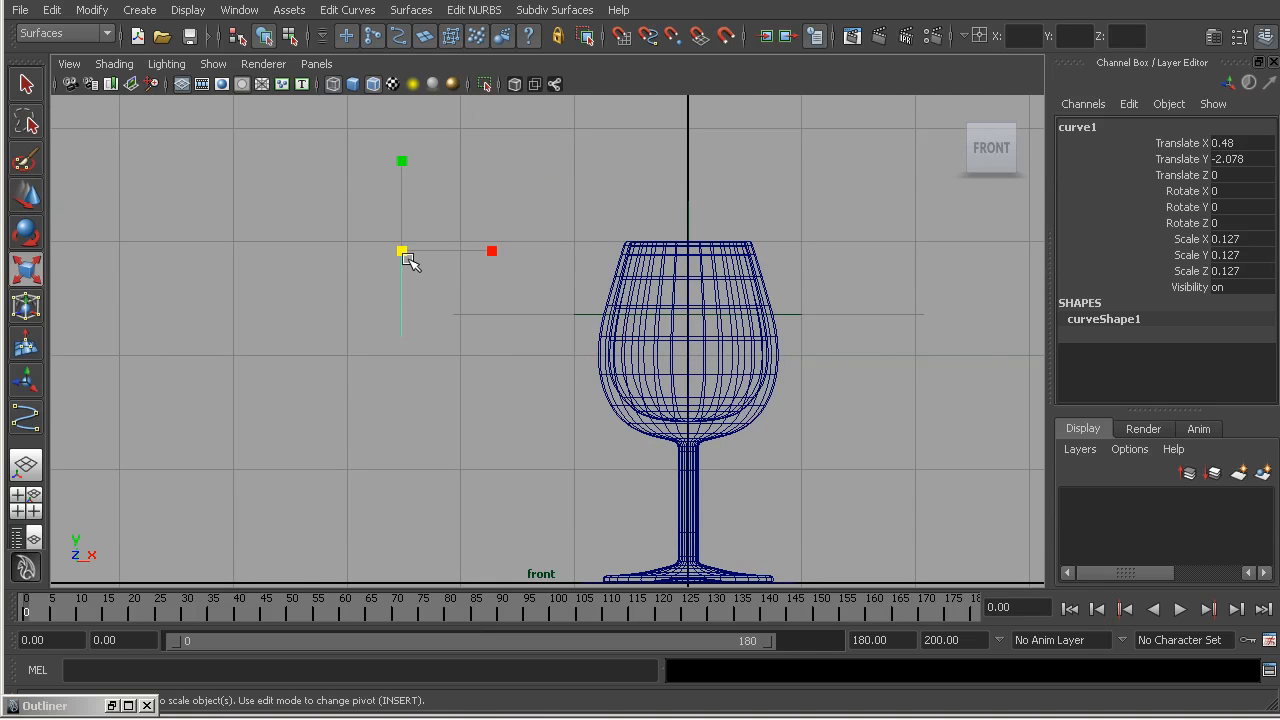
- Move the curve to 0.937 on X and -2.579 on Y, and enable its drawing overrides with a different display colour
key(w)
drag(400, 255, 454, 309)
key(ctrl+a)
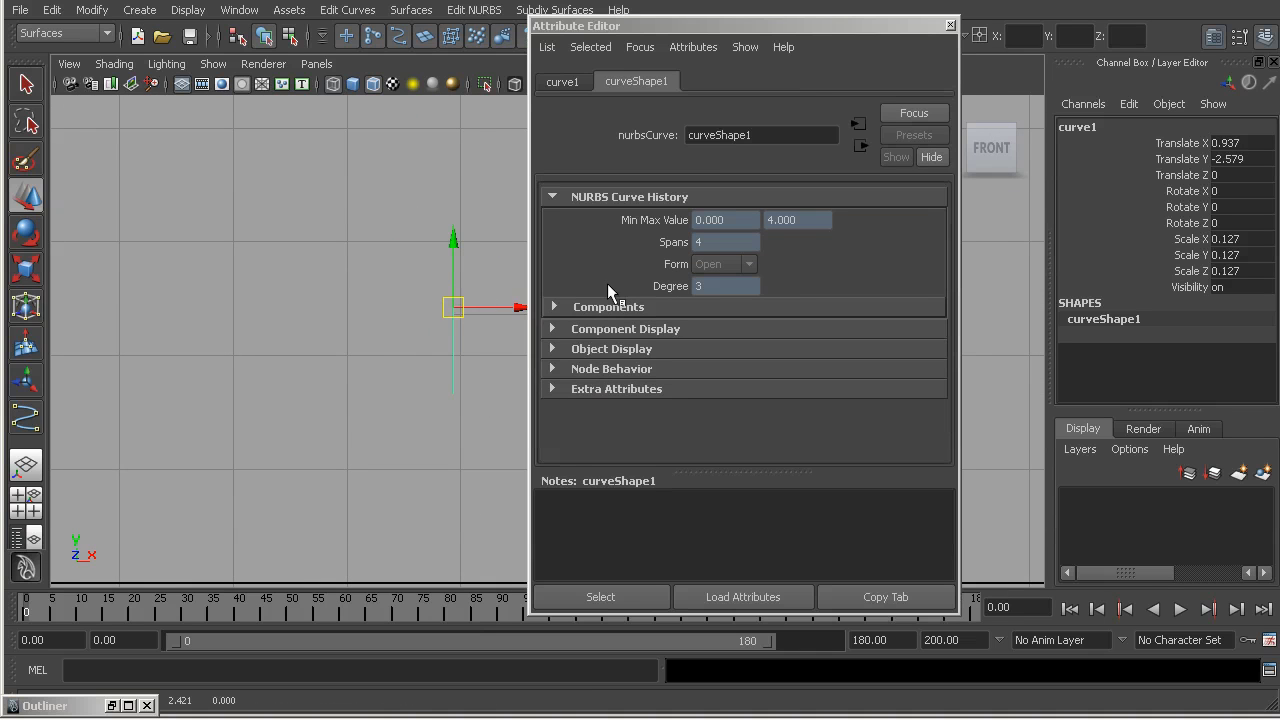
click(551, 348)
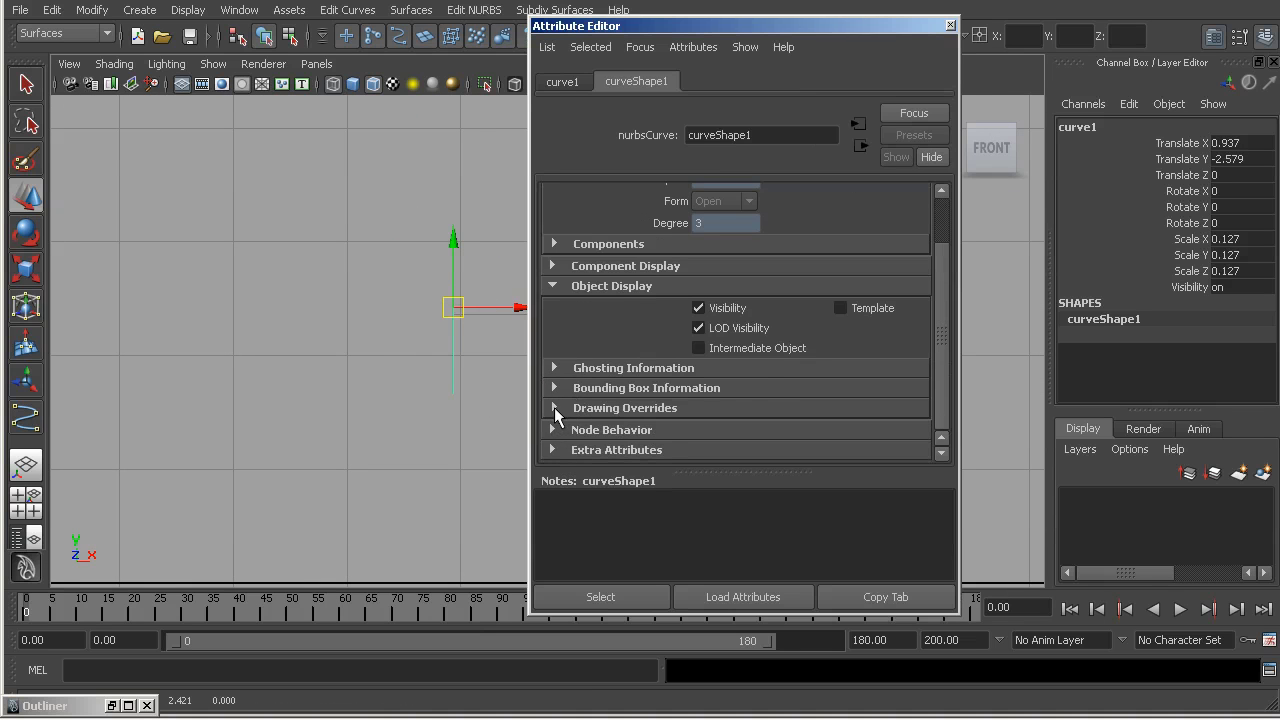
click(554, 407)
click(720, 255)
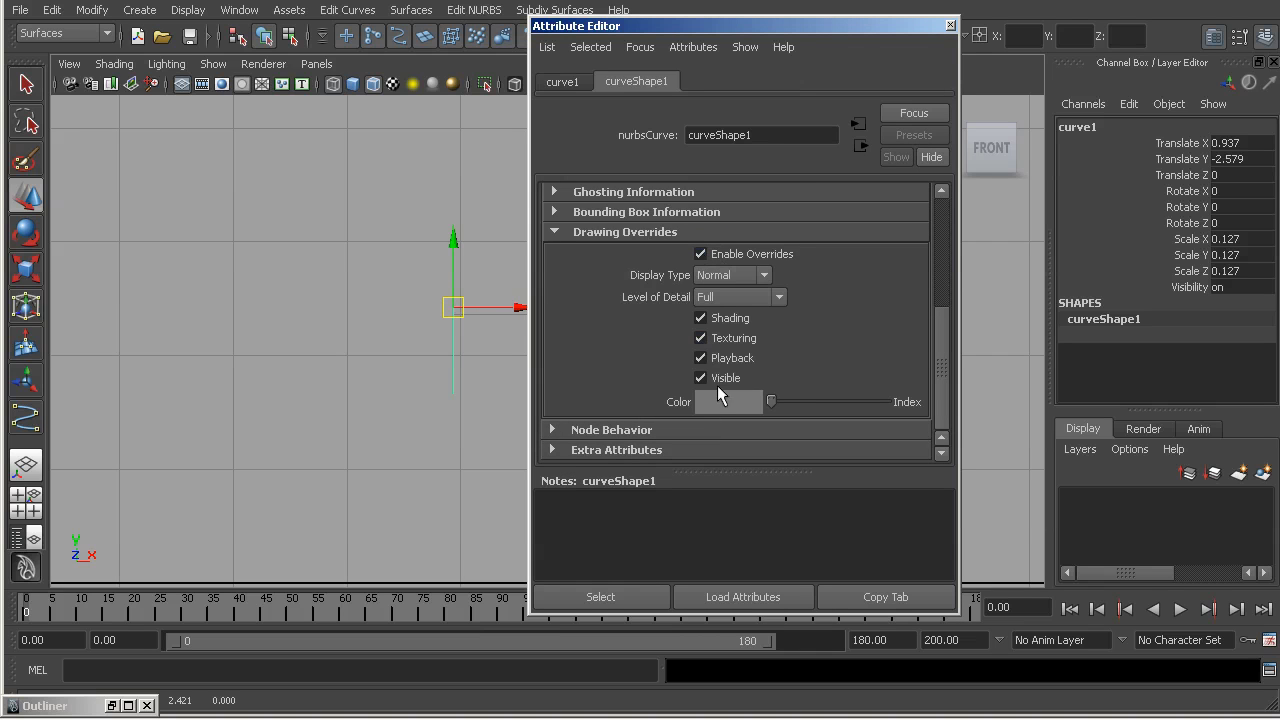
drag(772, 400, 819, 401)
click(947, 26)
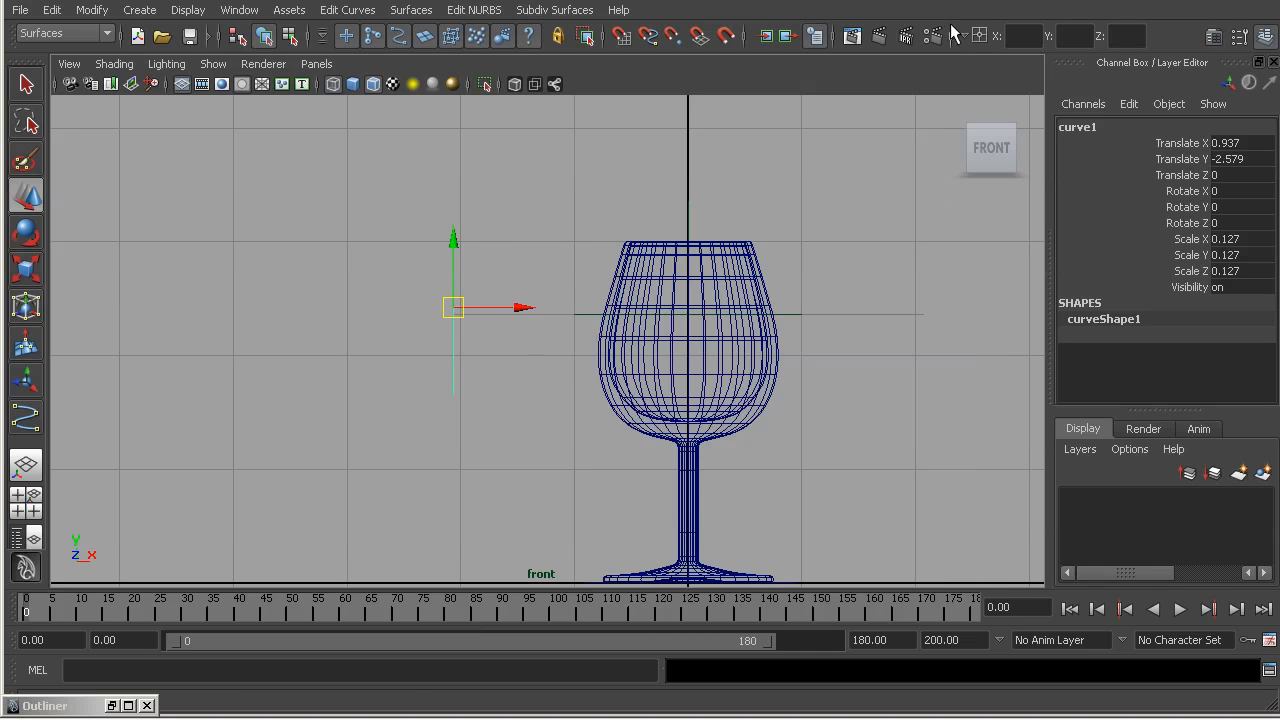
- Point-constrain the curve to the LevelCTRL locator inside the glass
alt+middle_drag(341, 298, 297, 294)
click(353, 342)
click(393, 336)
click(711, 306)
click(392, 323)
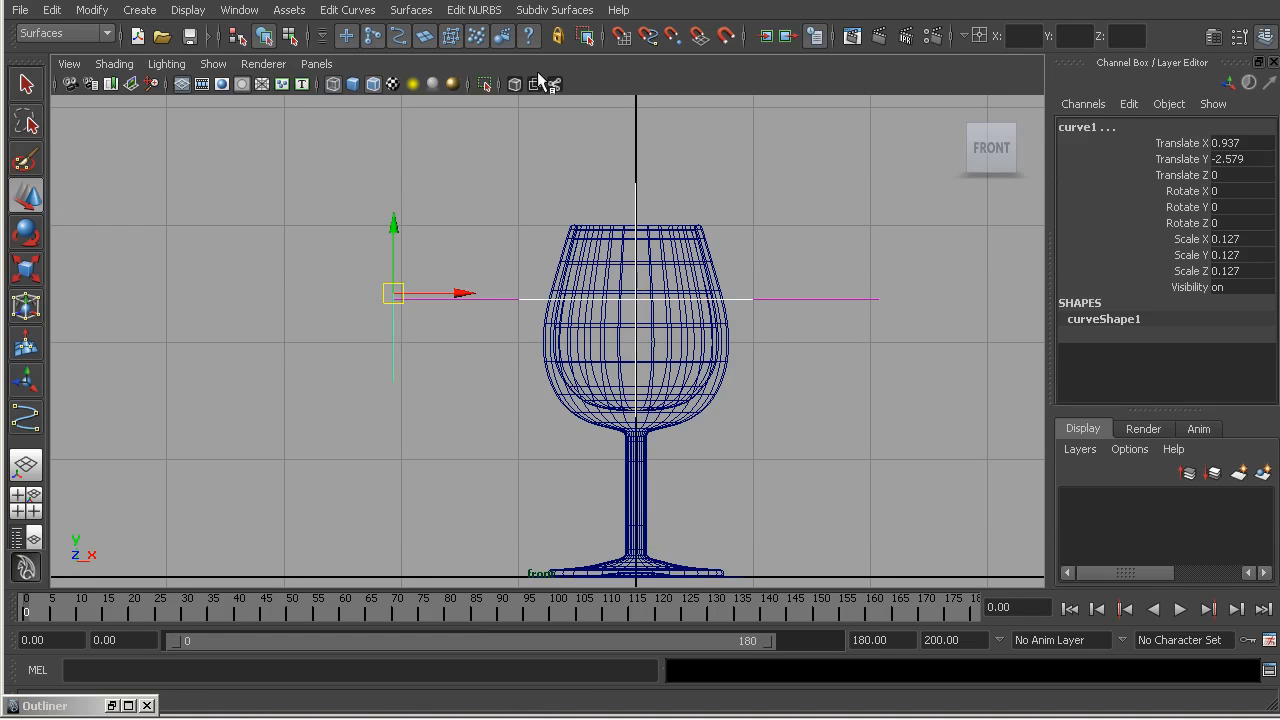
click(60, 33)
click(60, 50)
click(770, 20)
click(775, 34)
- Tilt the glass by rotating GlassCTRL to -41.849 on Z
scroll(557, 320, down, 1)
alt+middle_drag(557, 320, 500, 277)
click(693, 519)
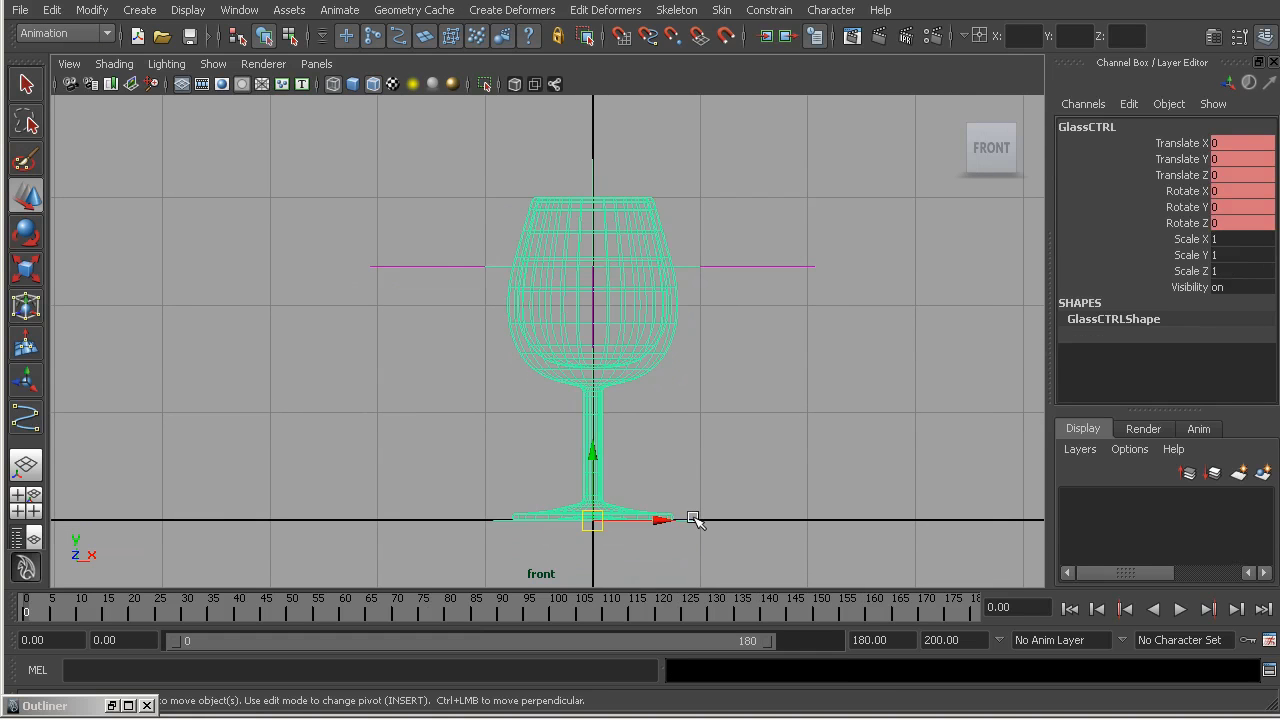
key(e)
drag(686, 514, 781, 470)
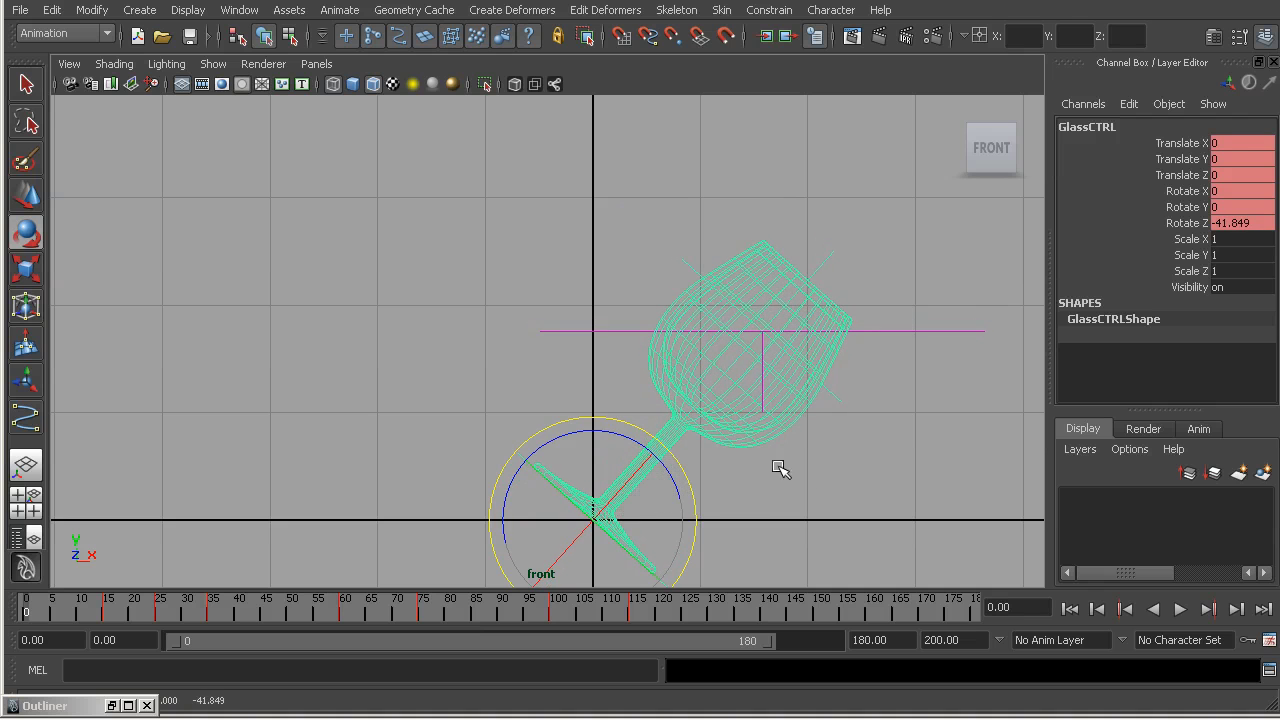
alt+middle_drag(737, 394, 634, 326)
scroll(706, 363, up, 1)
alt+middle_drag(706, 363, 651, 345)
alt+right_drag(651, 345, 686, 337)
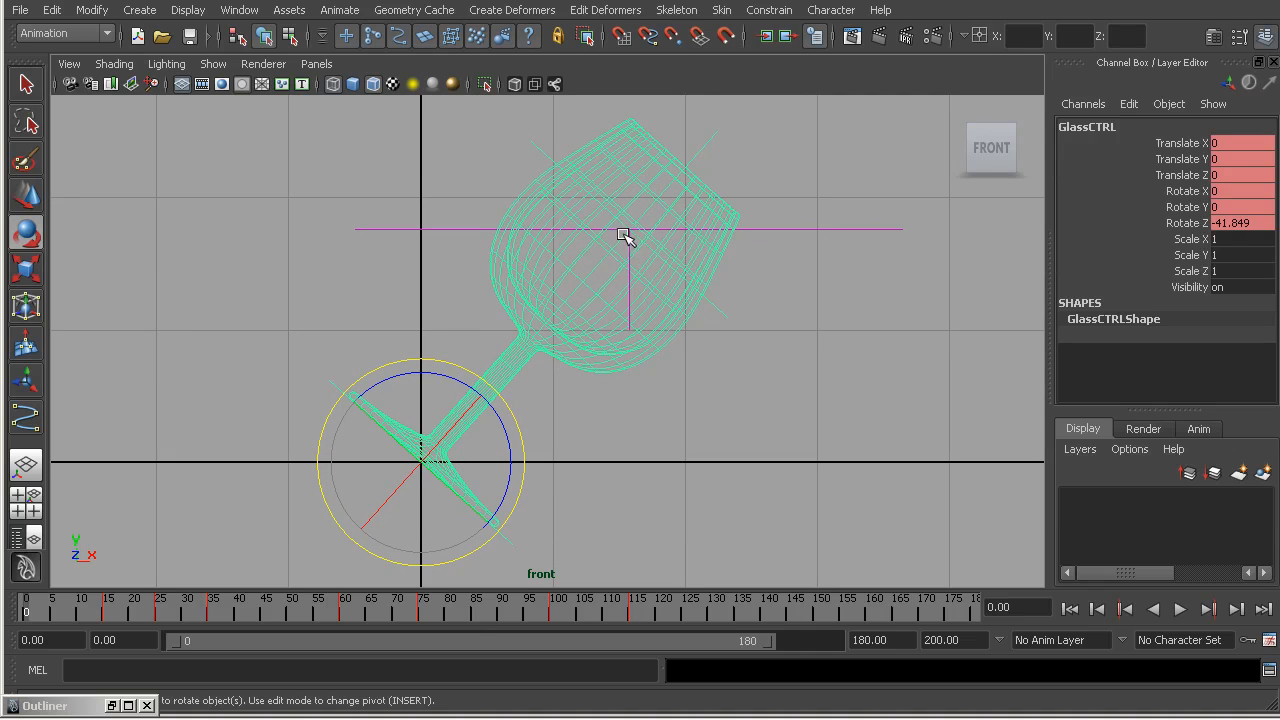
- Delete the point constraint node beneath curve1
click(623, 275)
click(629, 268)
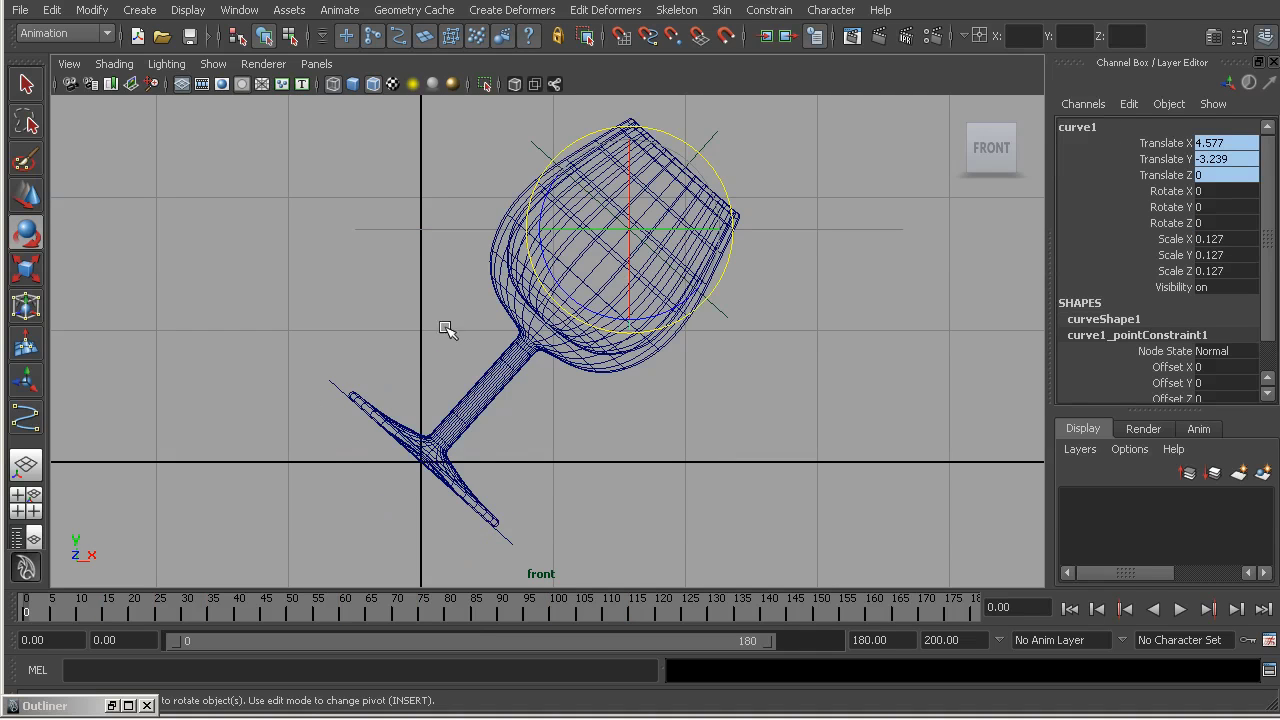
double_click(82, 706)
drag(390, 125, 894, 111)
click(737, 300)
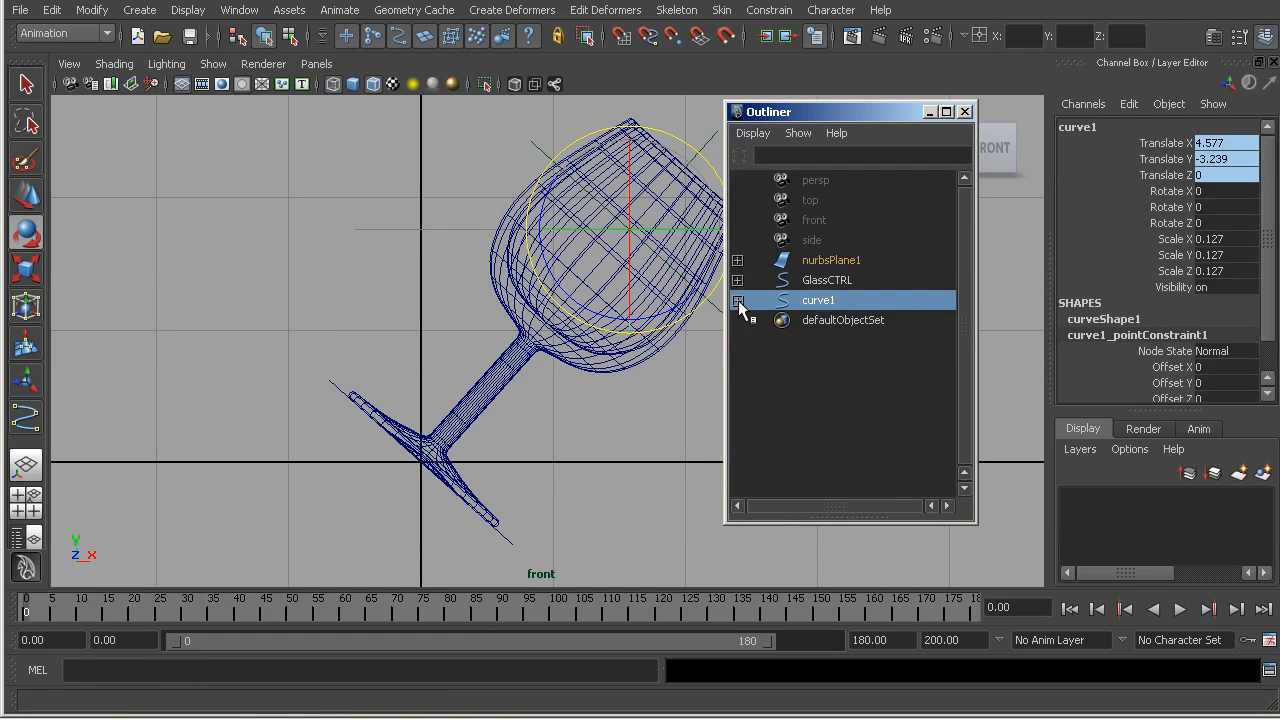
click(834, 320)
key(Delete)
- Parent curve1 to the LevelCTRL locator
alt+middle_drag(561, 308, 479, 292)
click(499, 273)
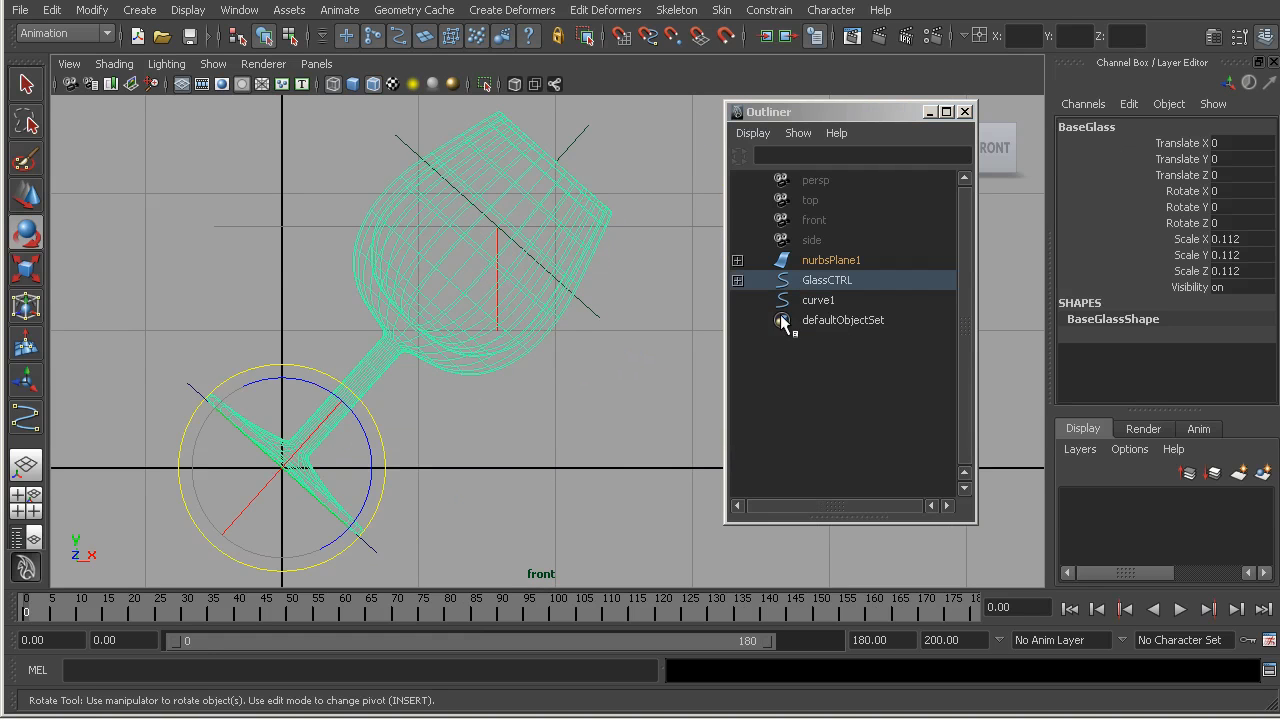
click(816, 300)
shift+click(603, 322)
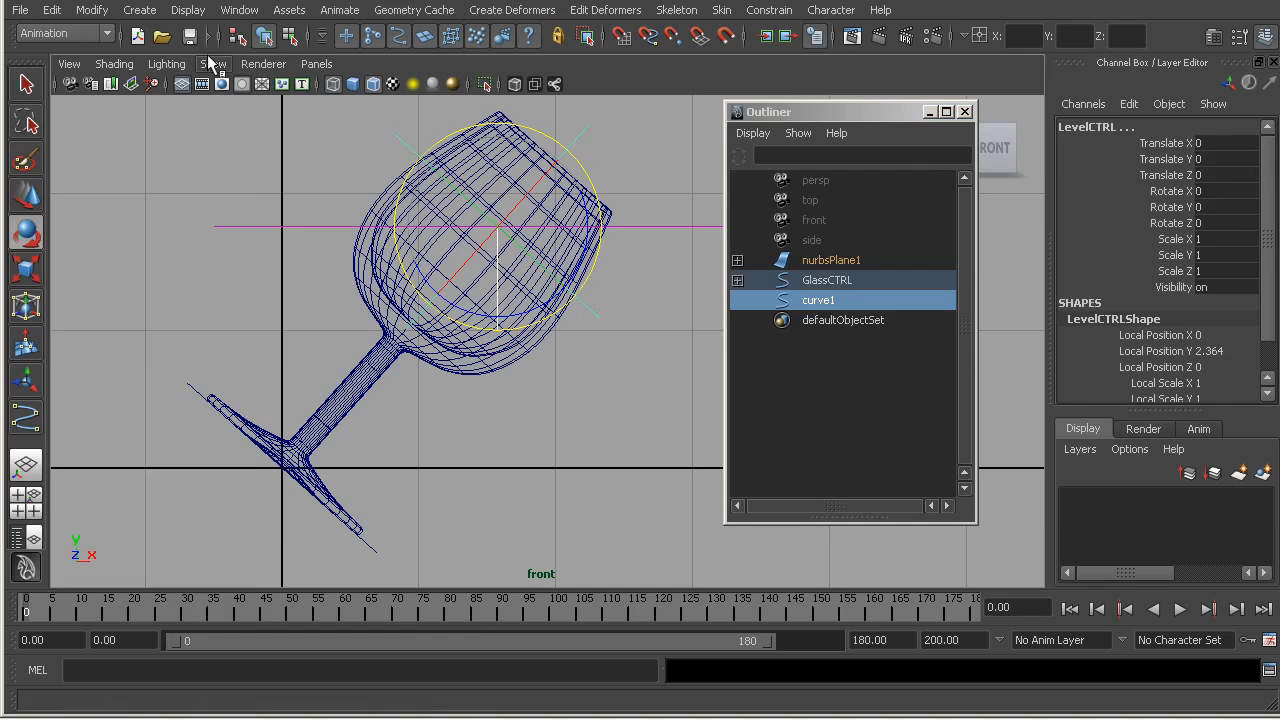
click(51, 10)
click(80, 596)
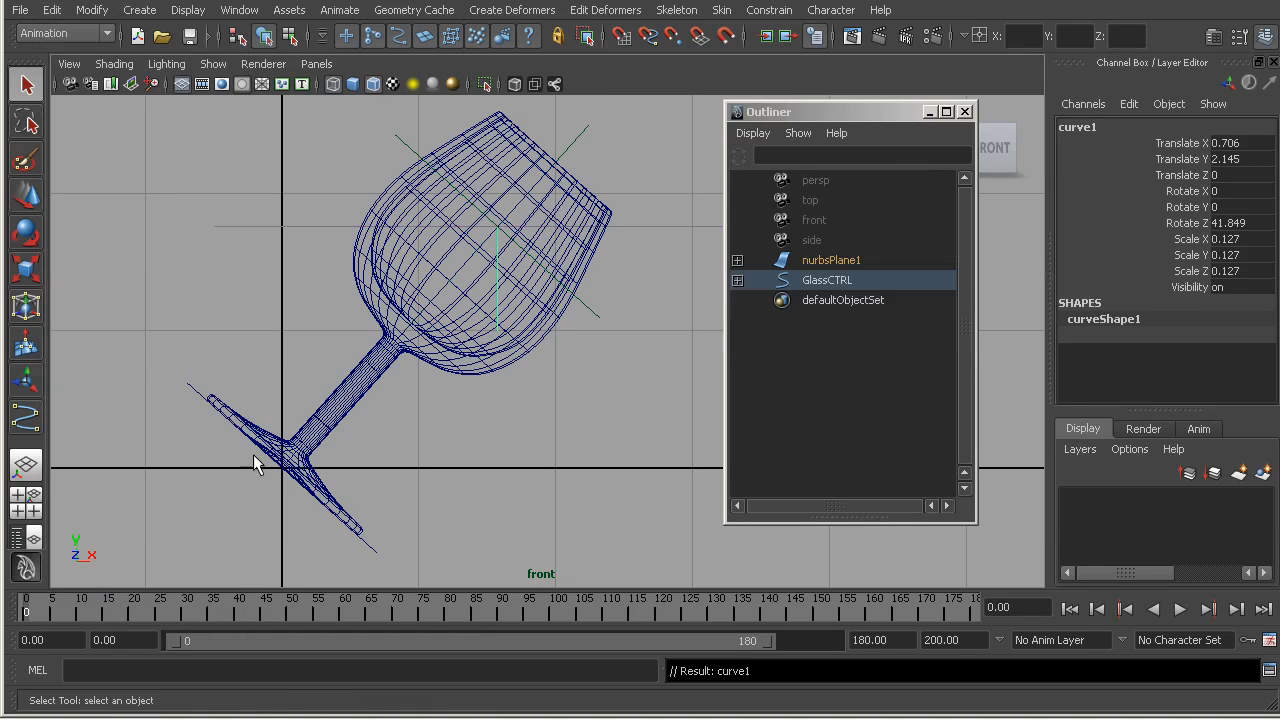
- Reset all translate and rotate values of GlassCTRL to 0
click(197, 402)
drag(1246, 223, 1246, 142)
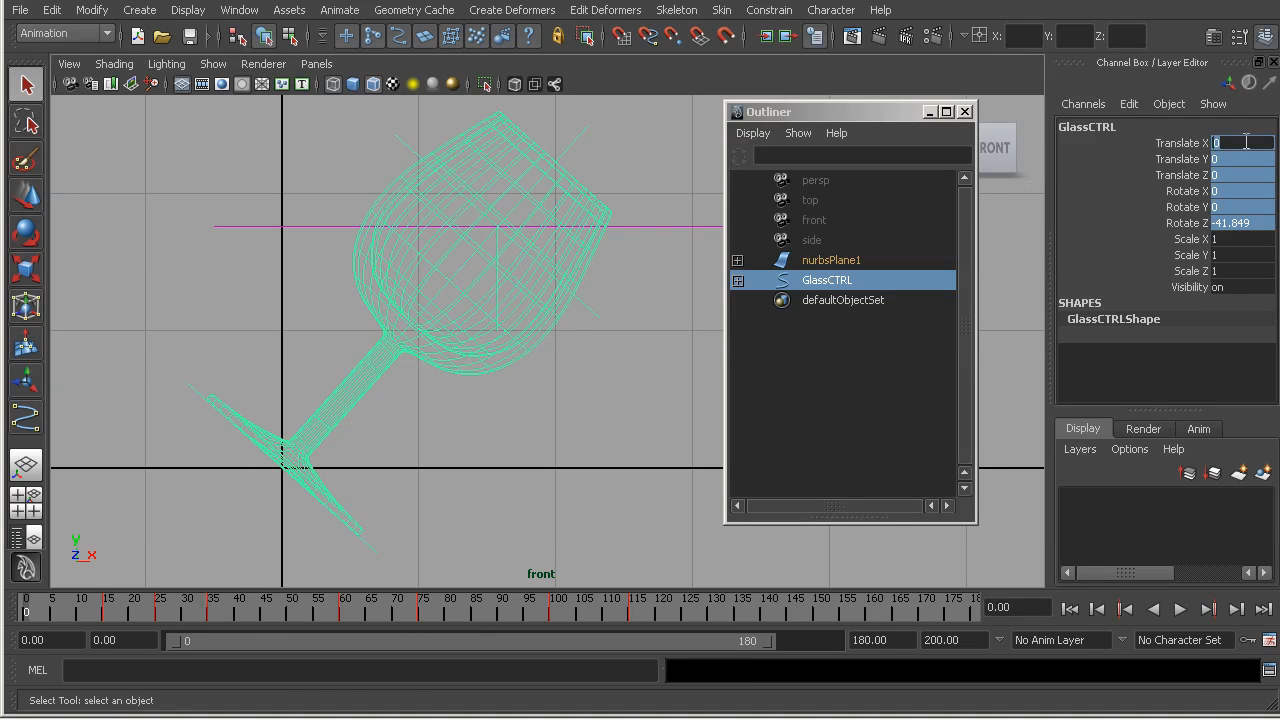
text(0)
key(Return)
- Select the slanted curve inside the bowl and move it along X to 0.779
alt+middle_drag(229, 370, 366, 394)
alt+right_drag(366, 394, 450, 196)
click(424, 228)
alt+right_drag(200, 329, 496, 378)
alt+middle_drag(496, 378, 421, 299)
alt+right_drag(421, 299, 443, 334)
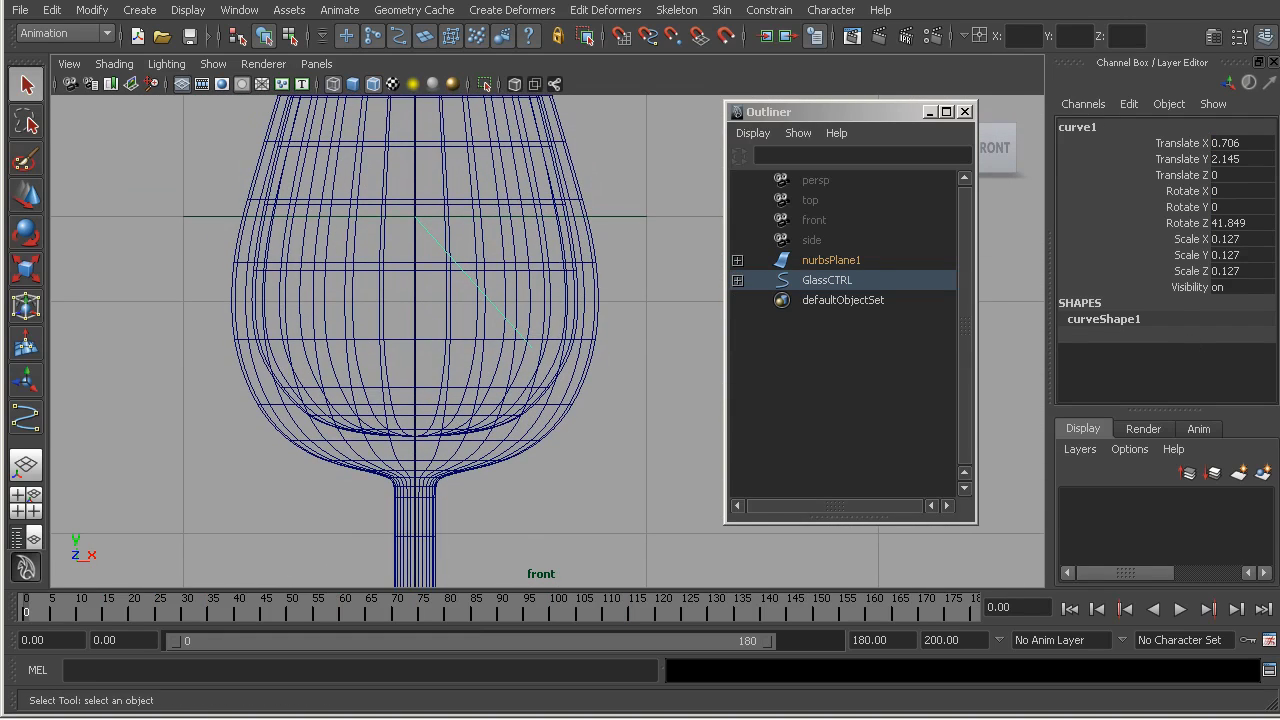
key(w)
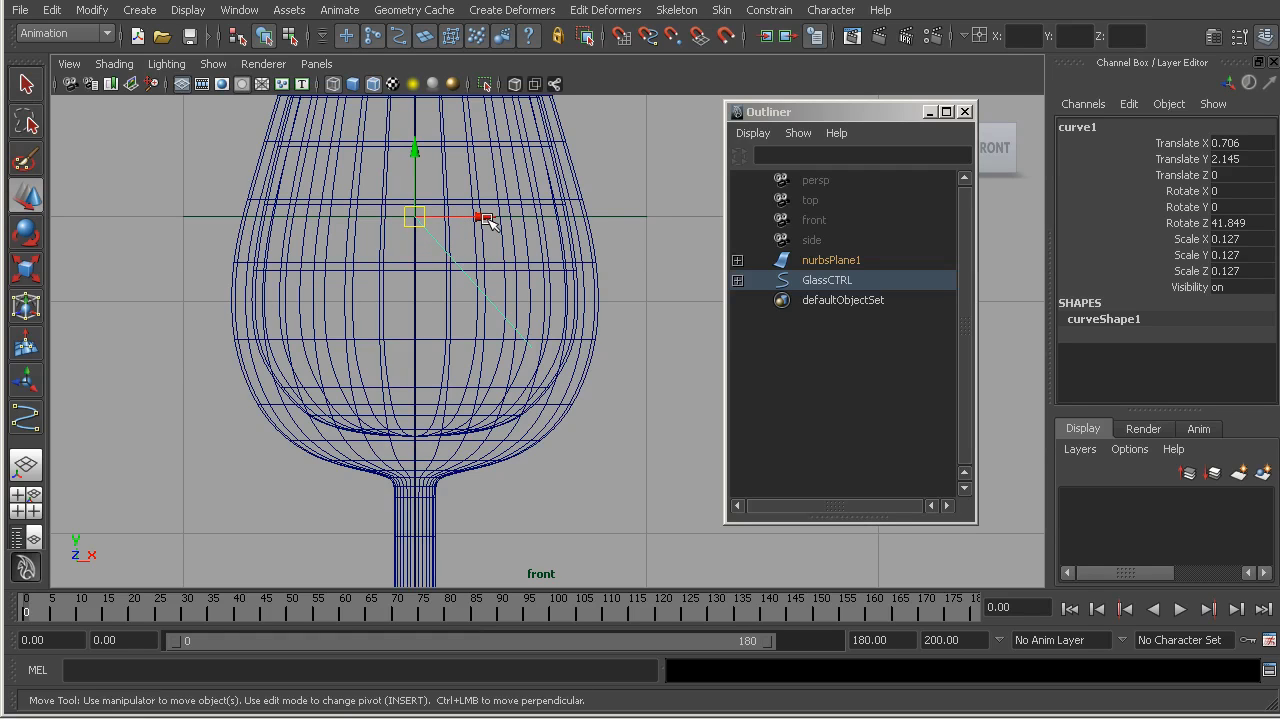
drag(487, 216, 502, 218)
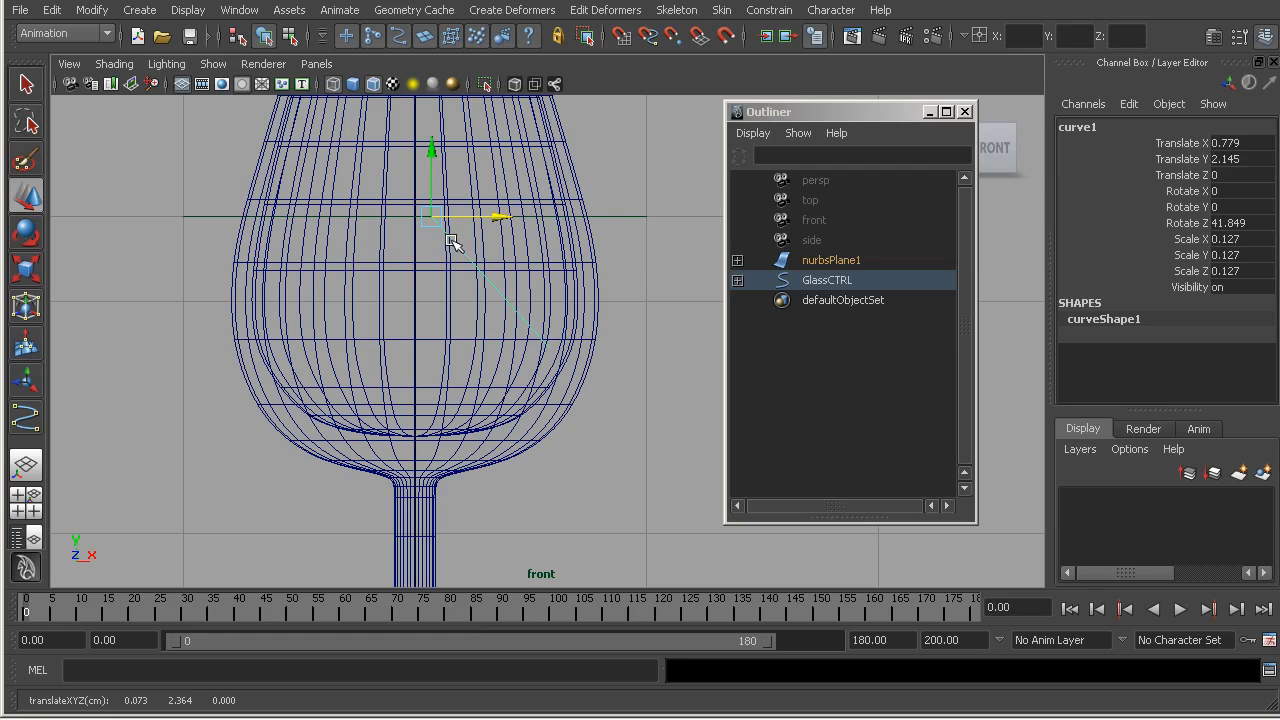
- Snap the curve's pivot sideways onto the glass's central axis, keeping its height
key(Insert)
key(x)
drag(468, 218, 451, 216)
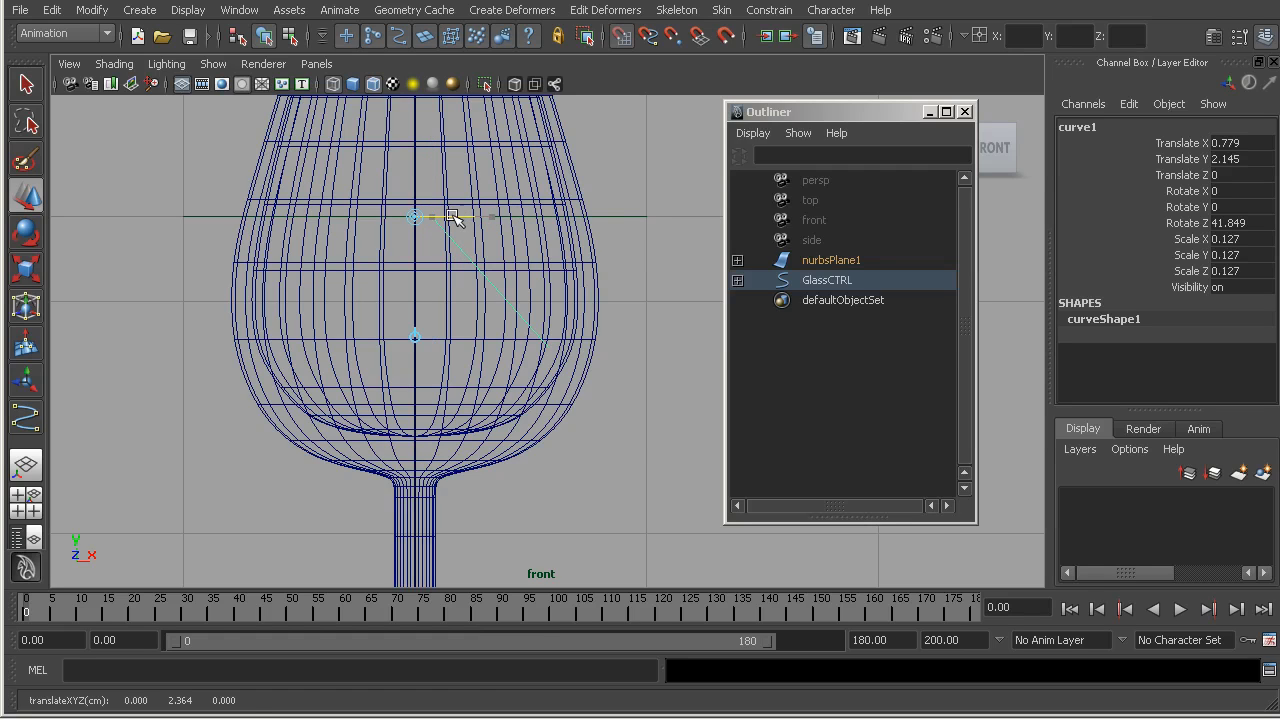
key(Insert)
- Revolve the curve into a surface with 16 sections
alt+middle_drag(428, 258, 400, 295)
click(65, 33)
click(45, 82)
click(411, 10)
click(425, 78)
drag(1268, 277, 1266, 358)
double_click(1202, 282)
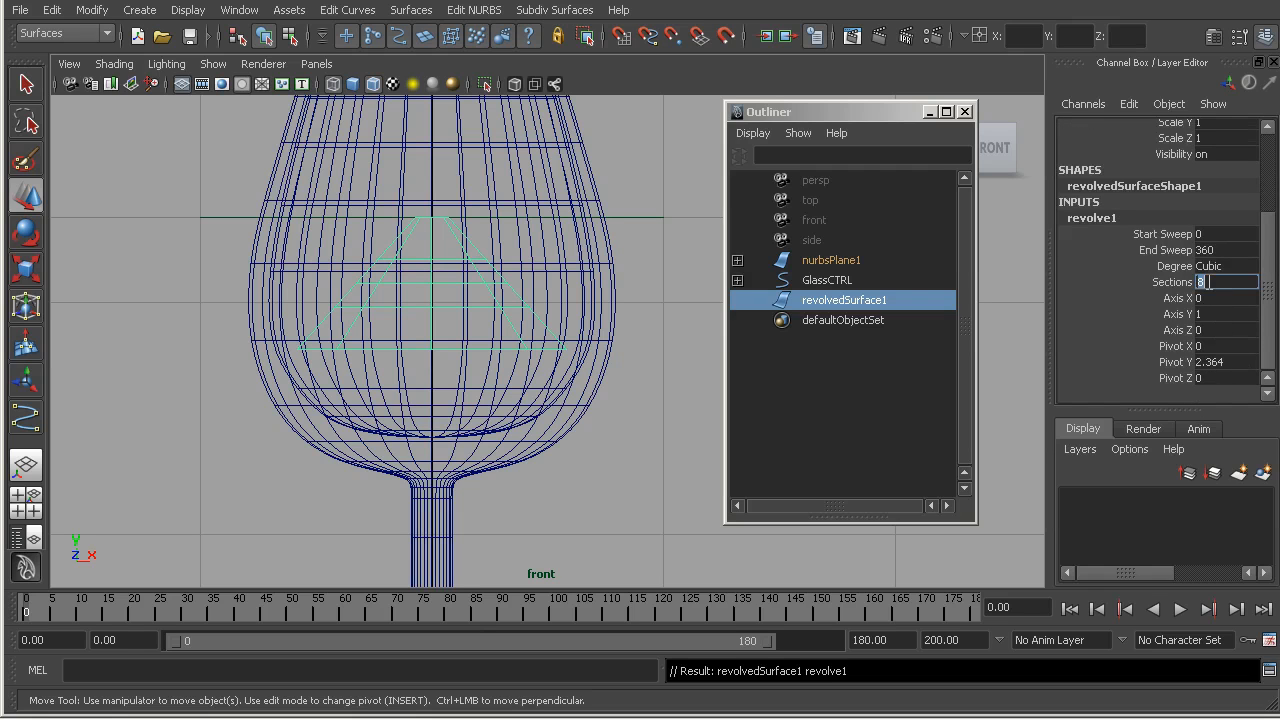
text(16)
key(Return)
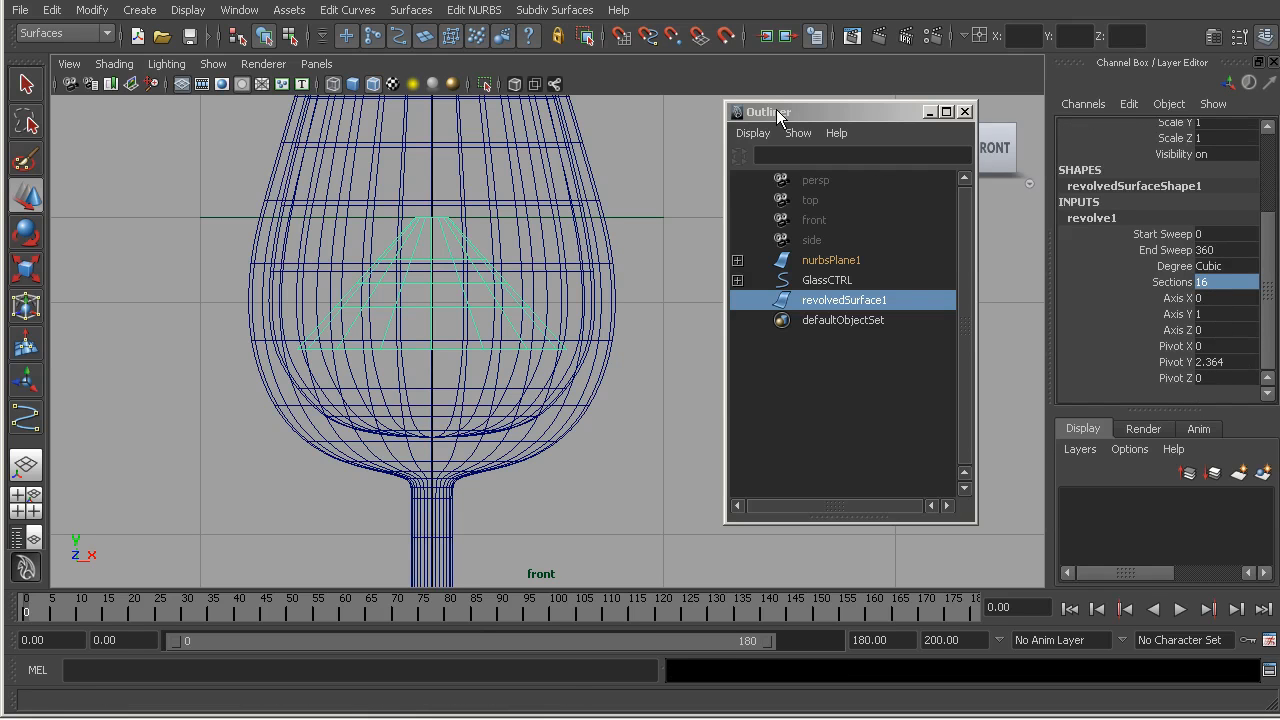
- Convert the revolved surface to polygons from default settings, using quads and the control points tessellation method
key(space)
drag(518, 258, 518, 258)
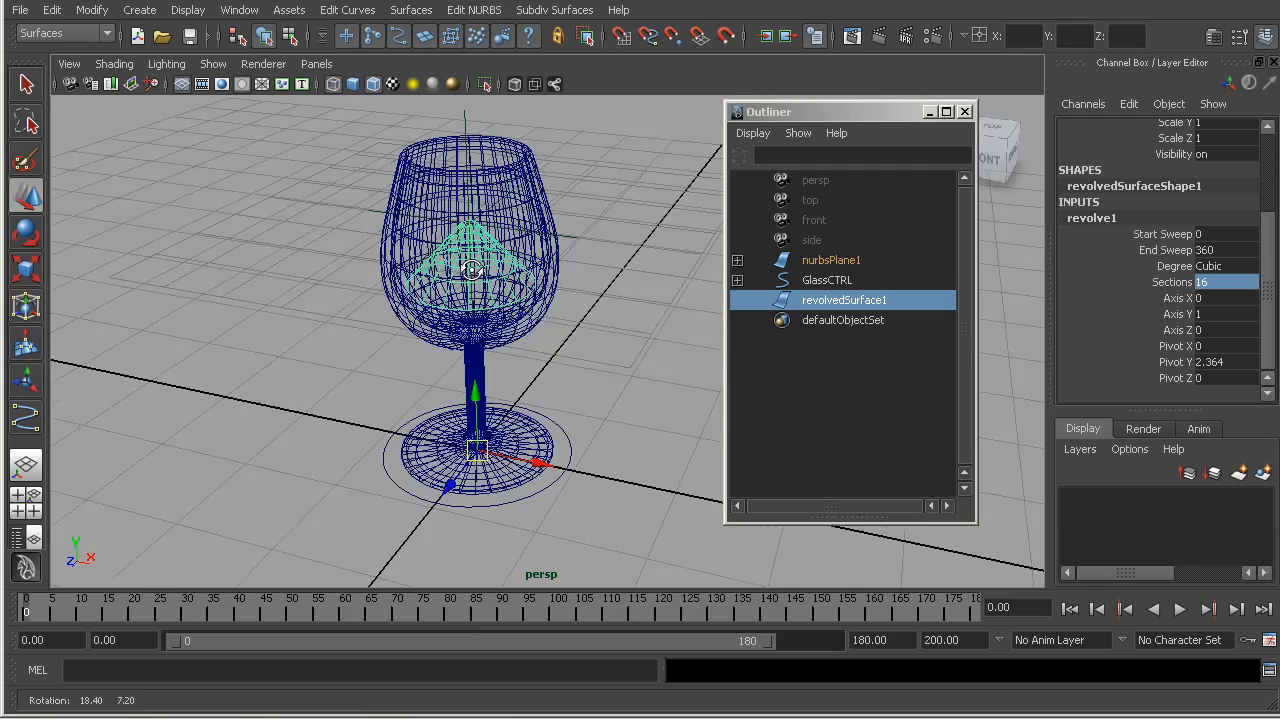
alt+right_drag(560, 315, 590, 312)
alt+drag(590, 312, 575, 308)
alt+right_drag(472, 300, 491, 299)
alt+drag(491, 299, 480, 302)
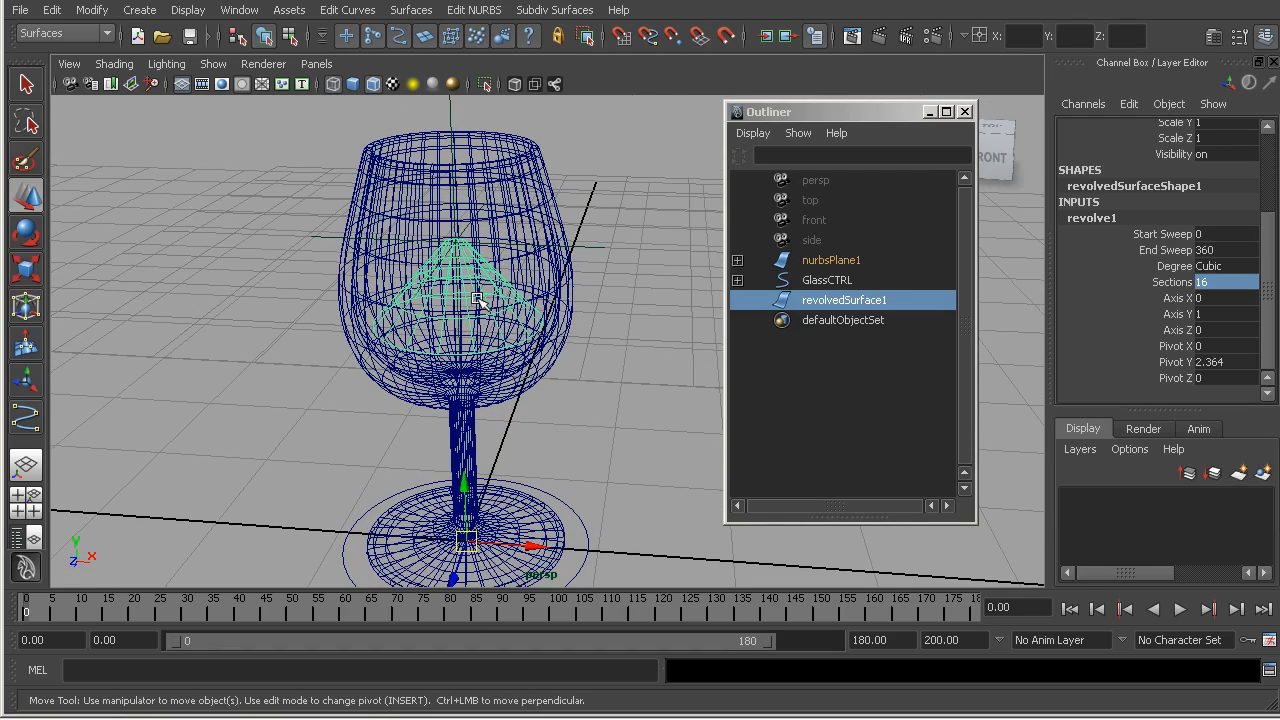
click(91, 10)
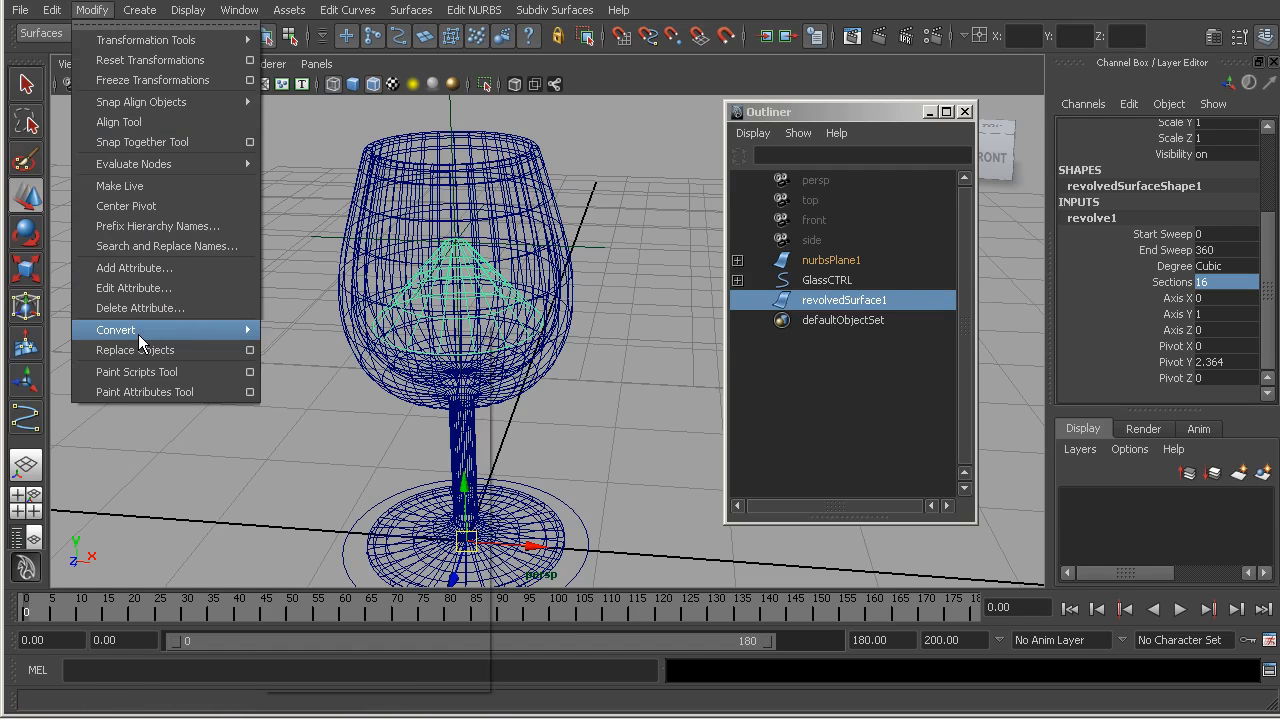
mouse_move(138, 330)
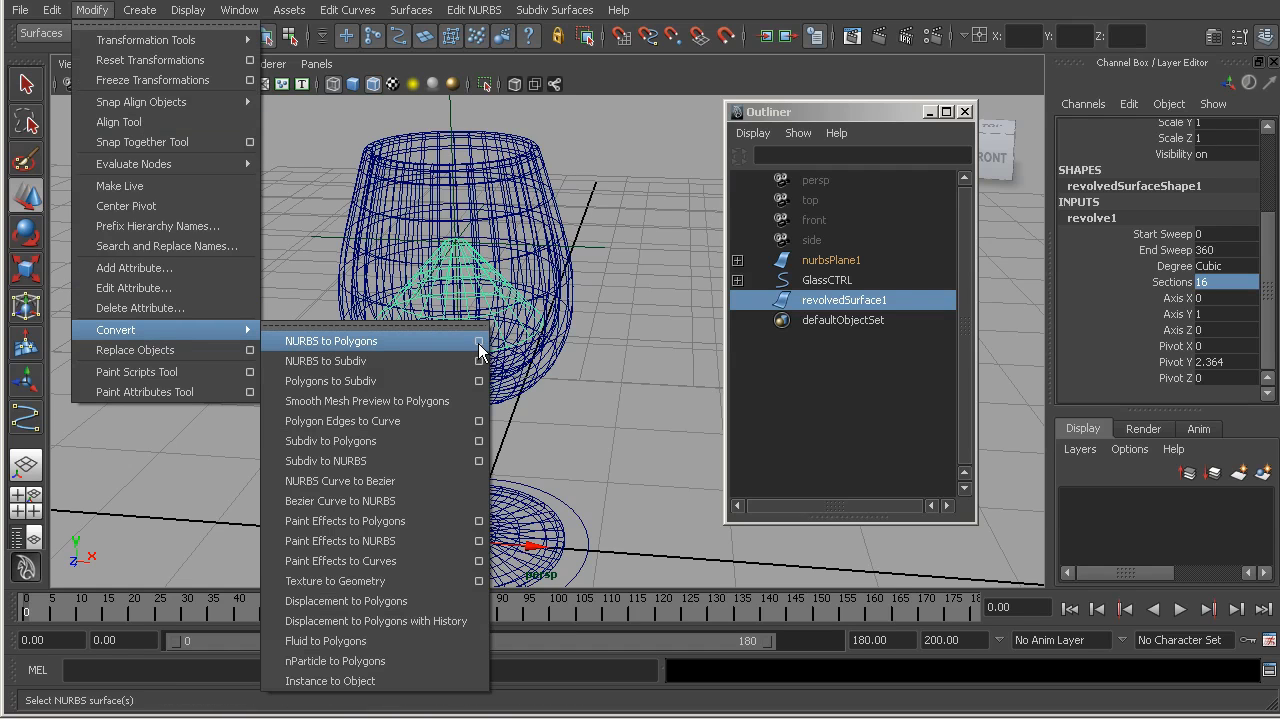
click(479, 341)
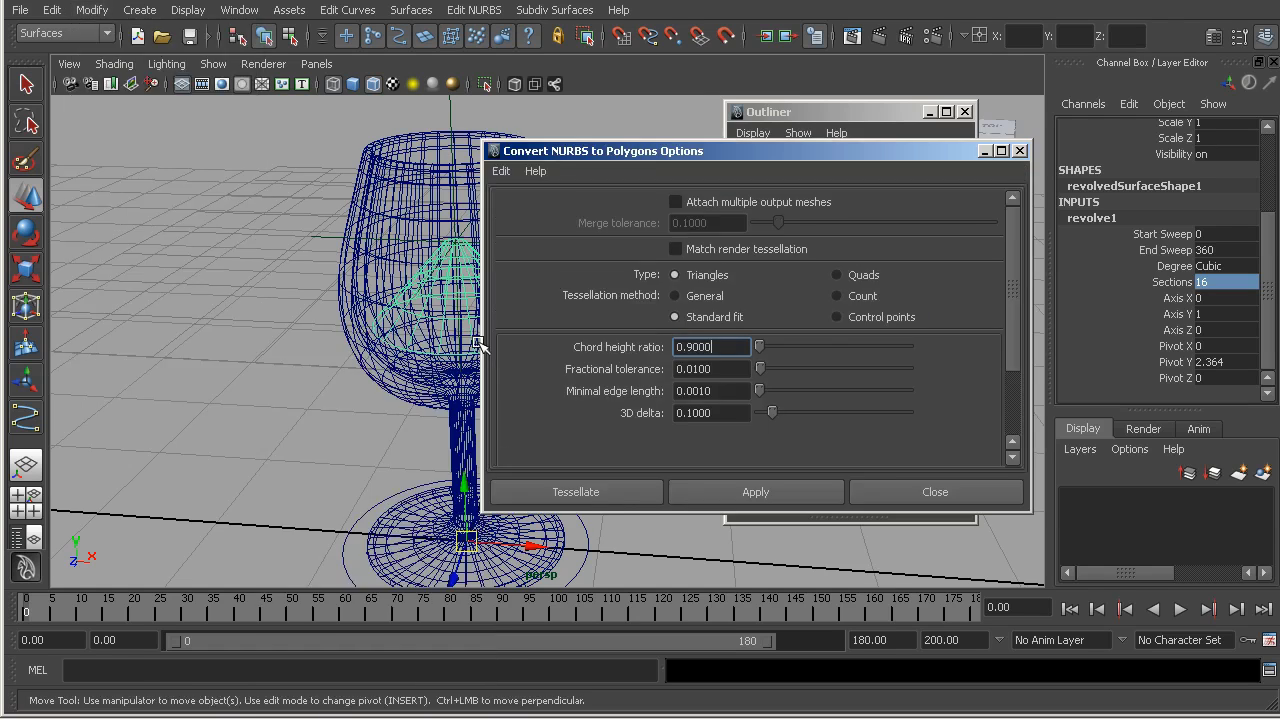
click(502, 172)
click(525, 211)
click(836, 274)
click(837, 316)
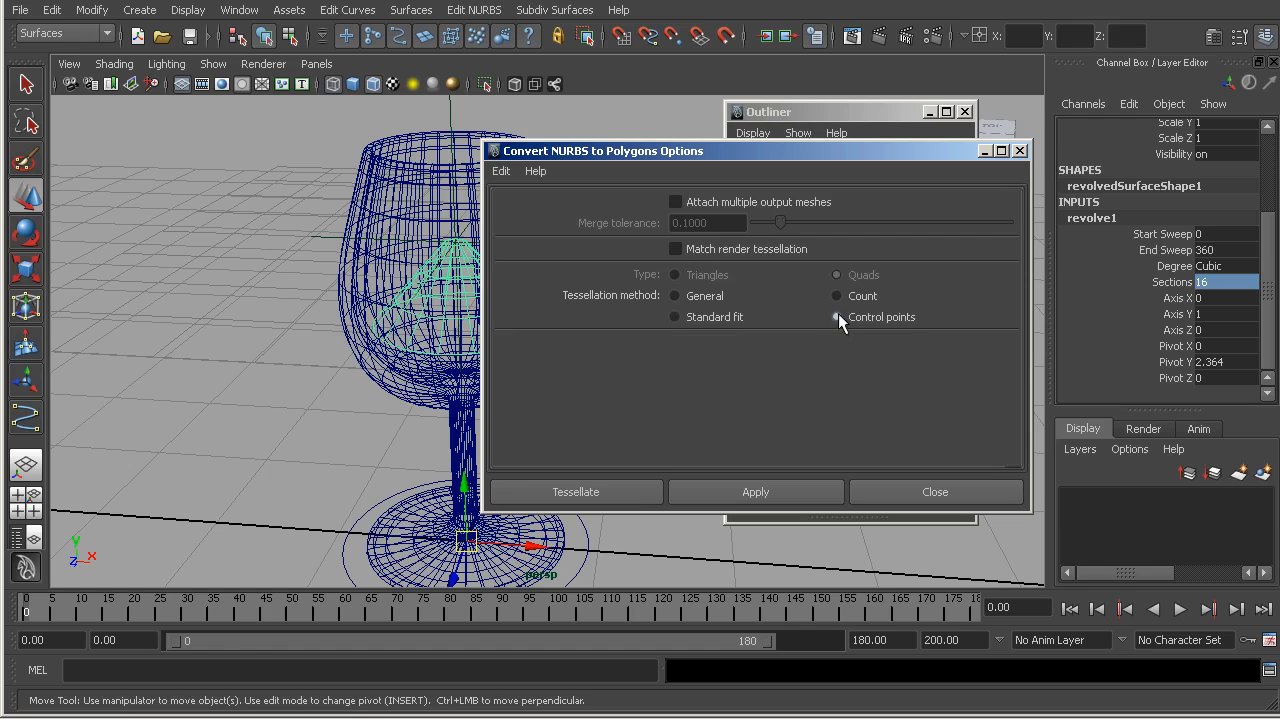
click(617, 498)
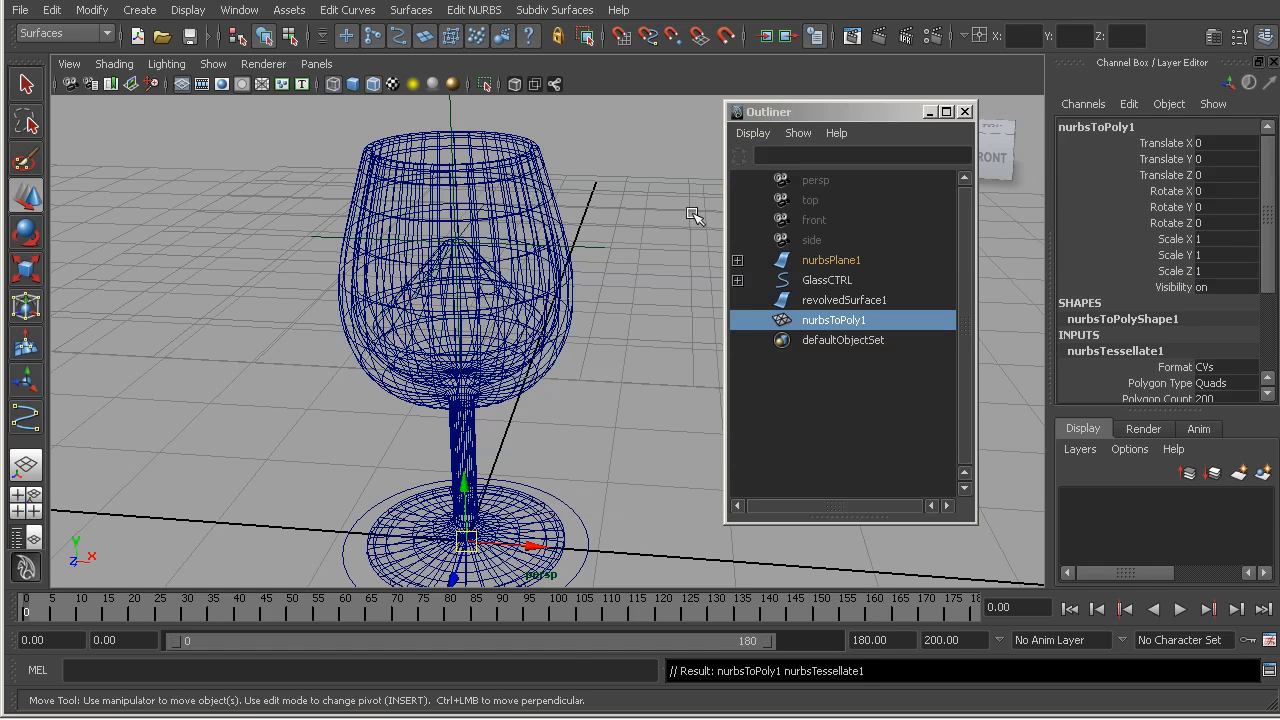
- Enable polygon display in the perspective view and frame the converted cone mesh in the side view
click(213, 63)
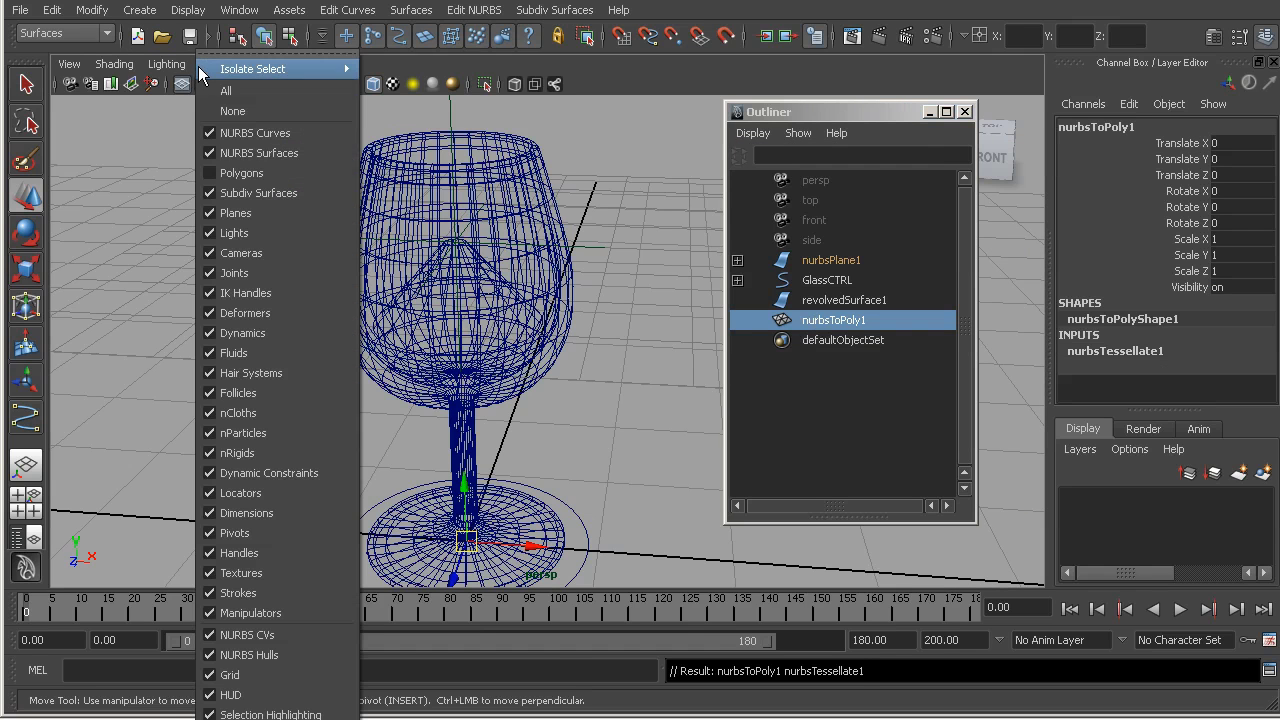
click(209, 173)
key(space)
drag(330, 360, 500, 366)
alt+right_drag(402, 276, 730, 320)
alt+middle_drag(732, 321, 762, 485)
alt+right_drag(520, 380, 800, 371)
alt+middle_drag(800, 371, 800, 460)
alt+right_drag(588, 380, 670, 384)
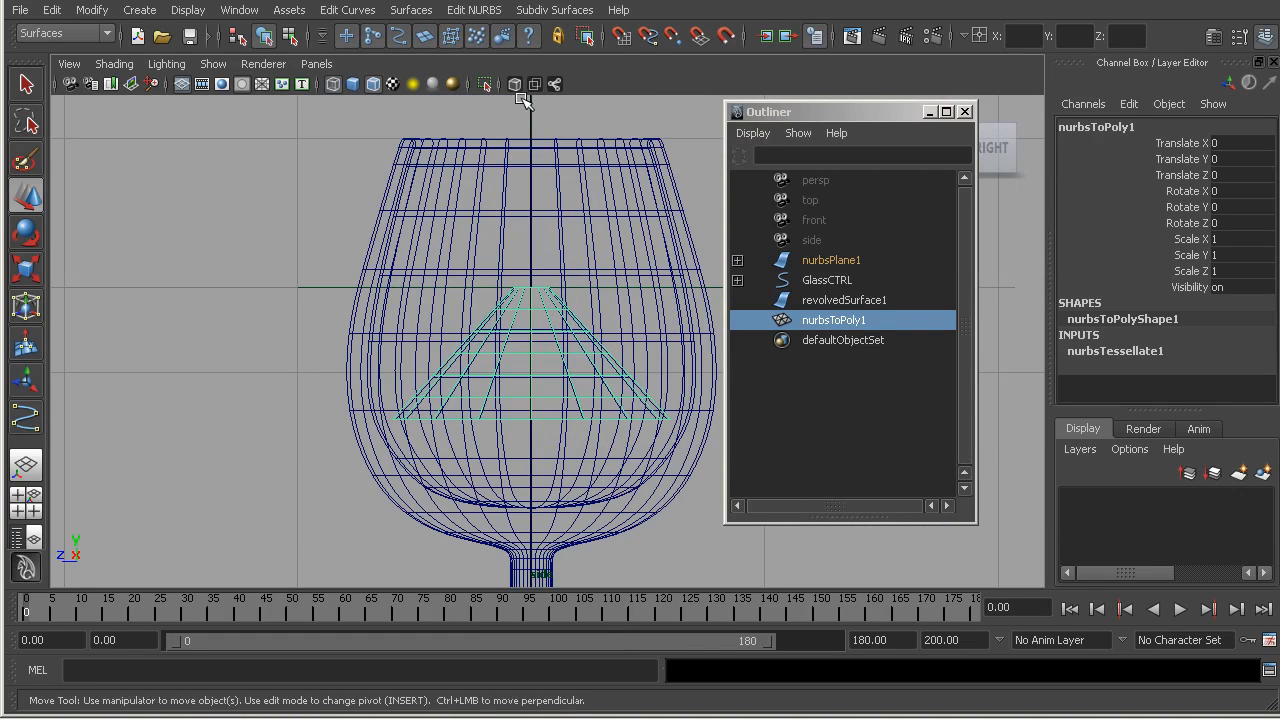
- Turn on normals display for the converted cone mesh
key(ctrl+a)
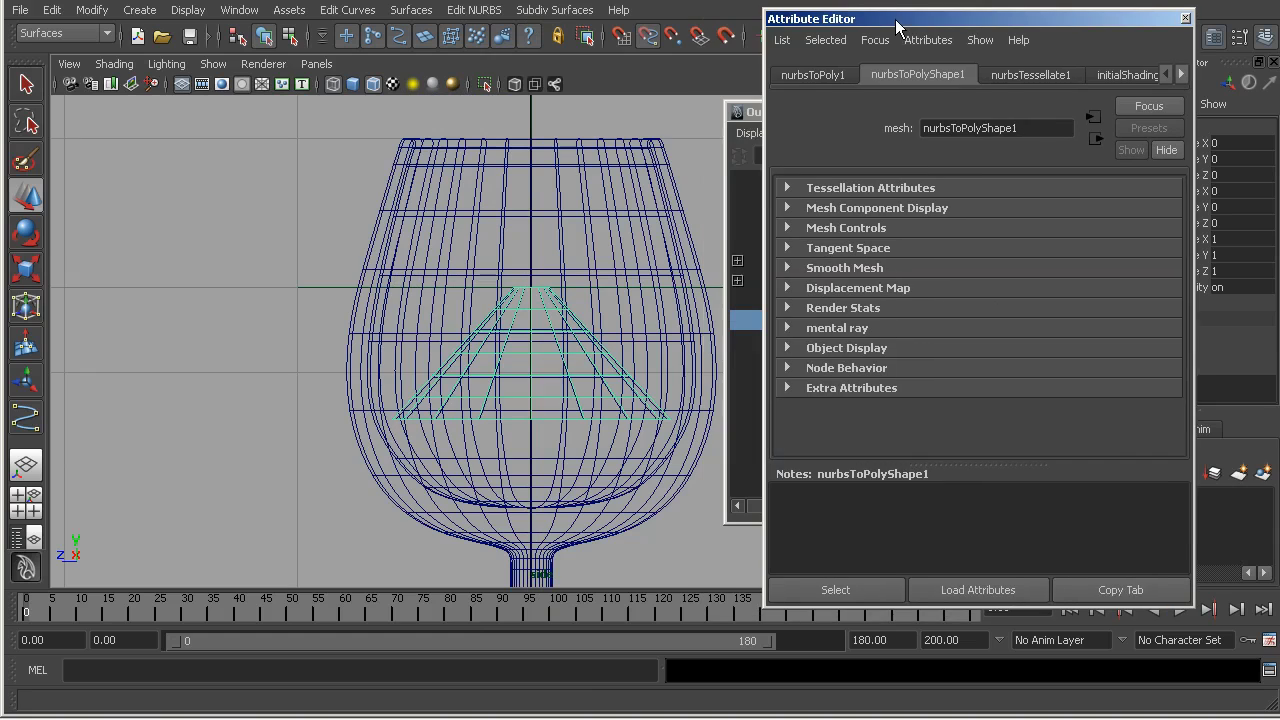
click(789, 207)
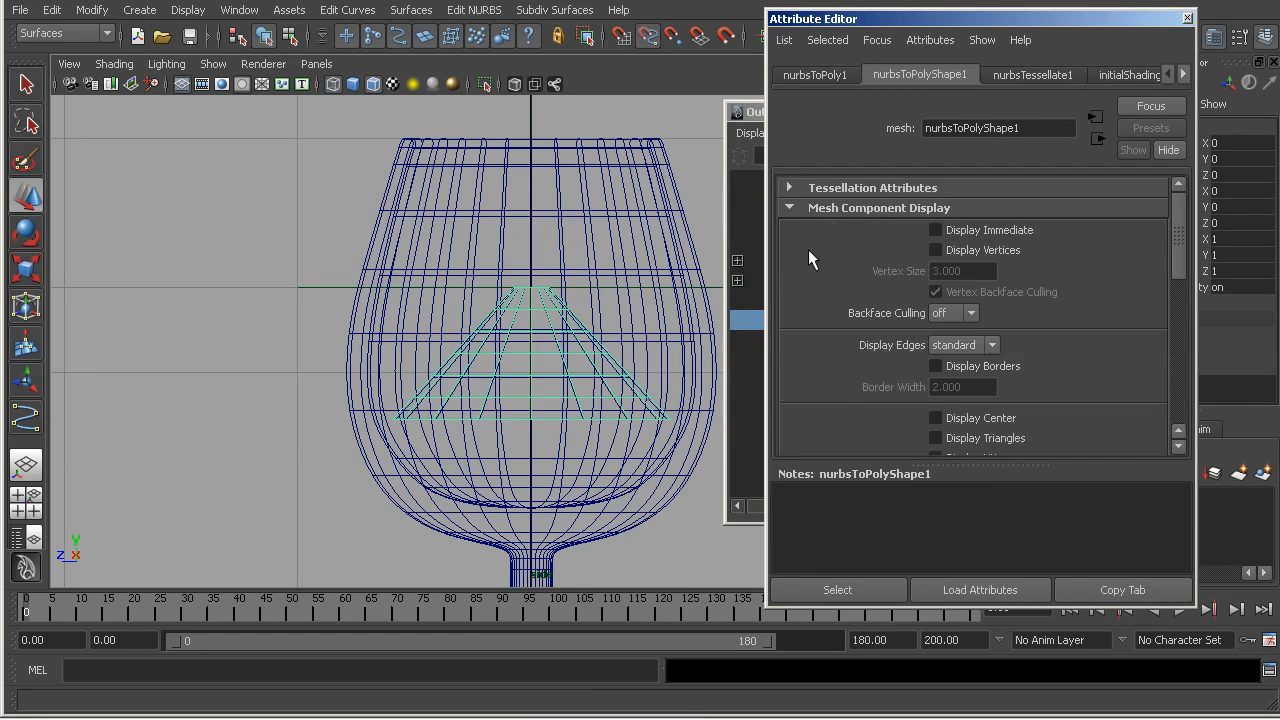
scroll(813, 267, down, 6)
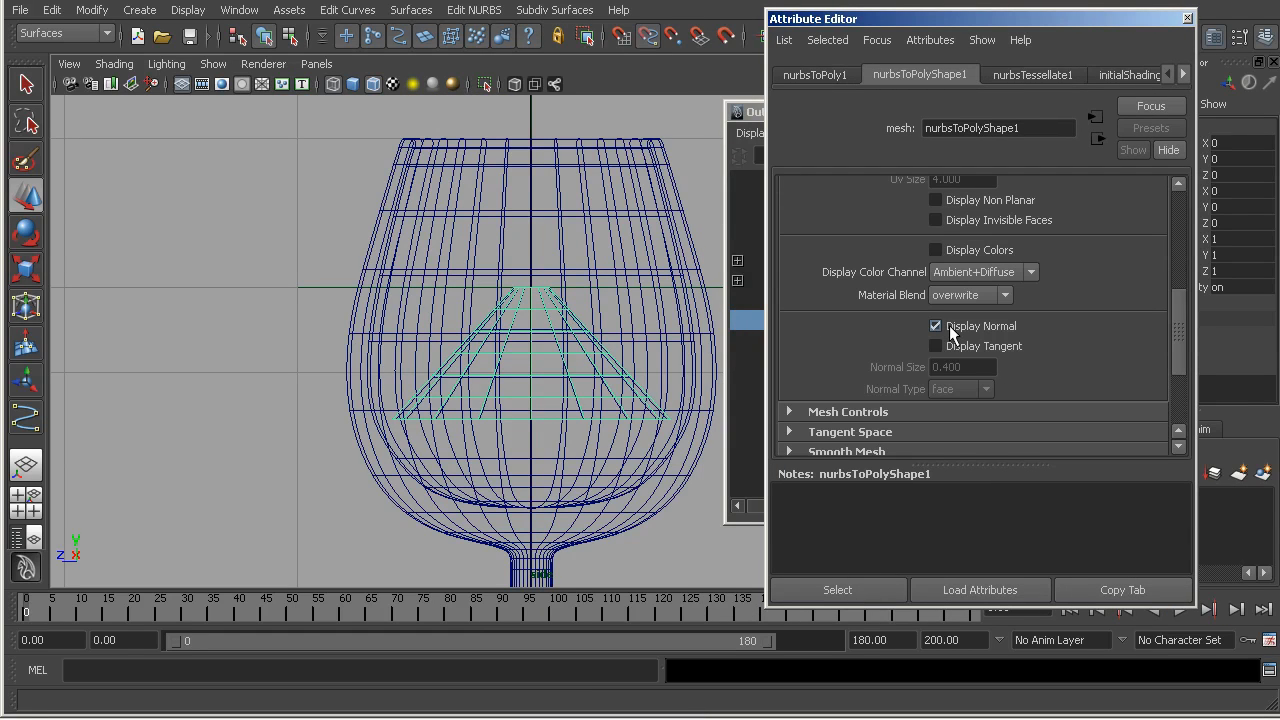
click(949, 325)
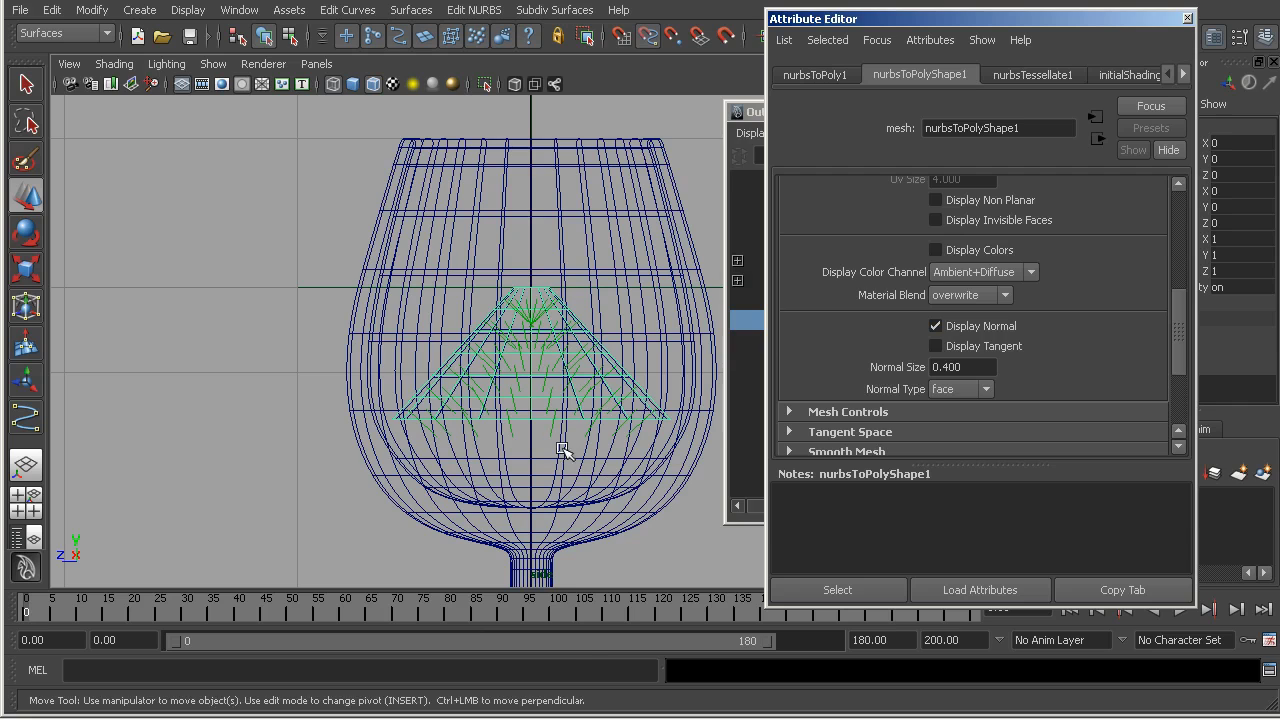
- Apply a polygon Smooth to the cone mesh
click(56, 33)
click(52, 65)
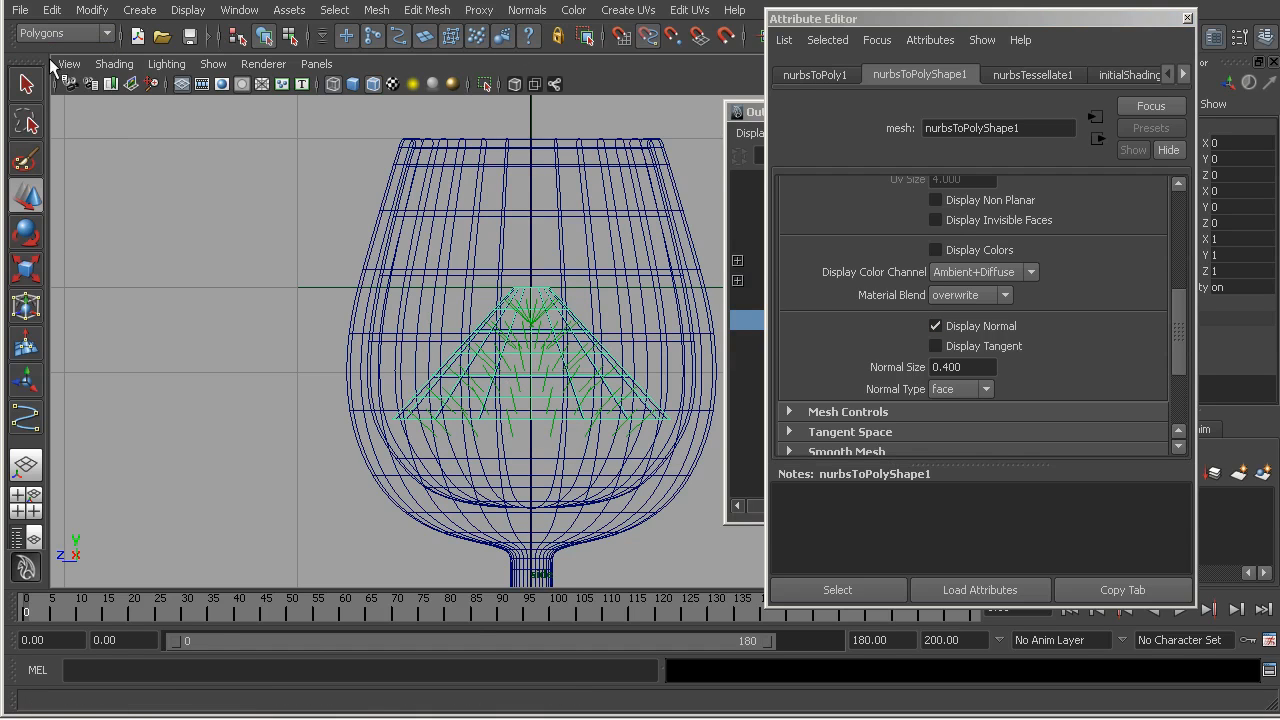
click(375, 10)
click(401, 122)
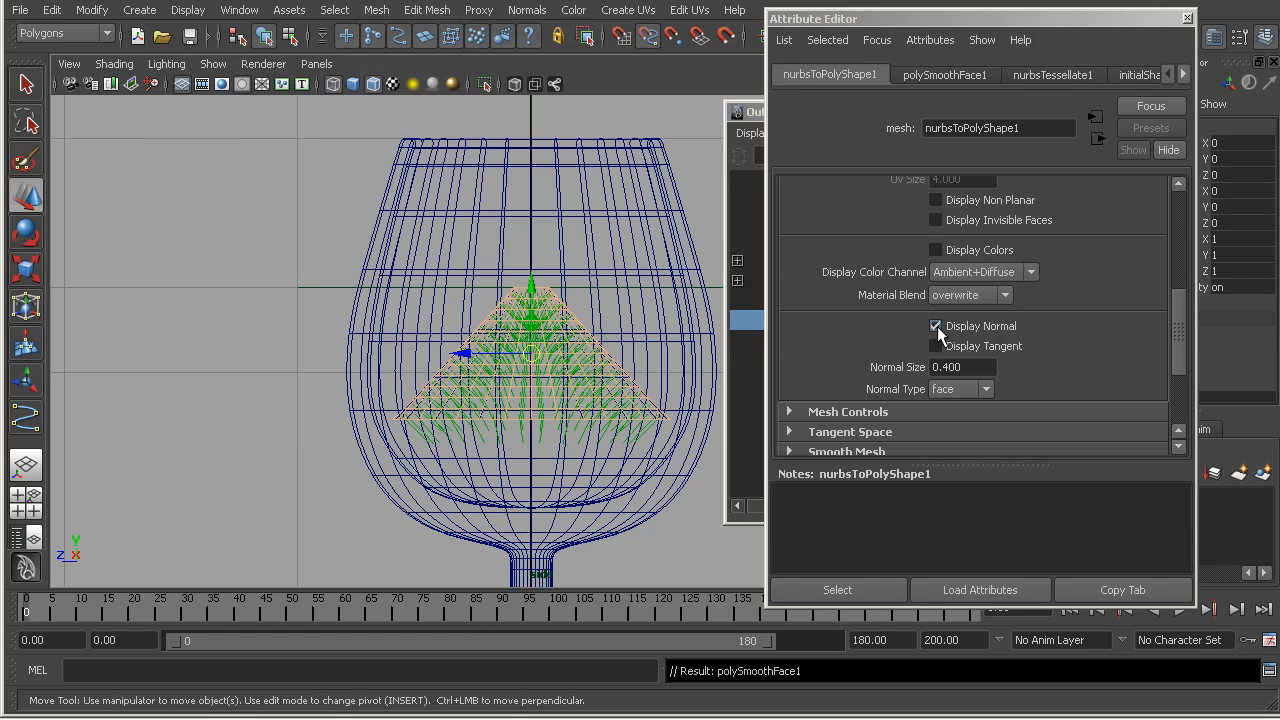
- Turn off normals display for the smoothed cone mesh and rename the mesh as Collider
click(936, 326)
click(1188, 20)
double_click(835, 320)
text(Collider)
key(Return)
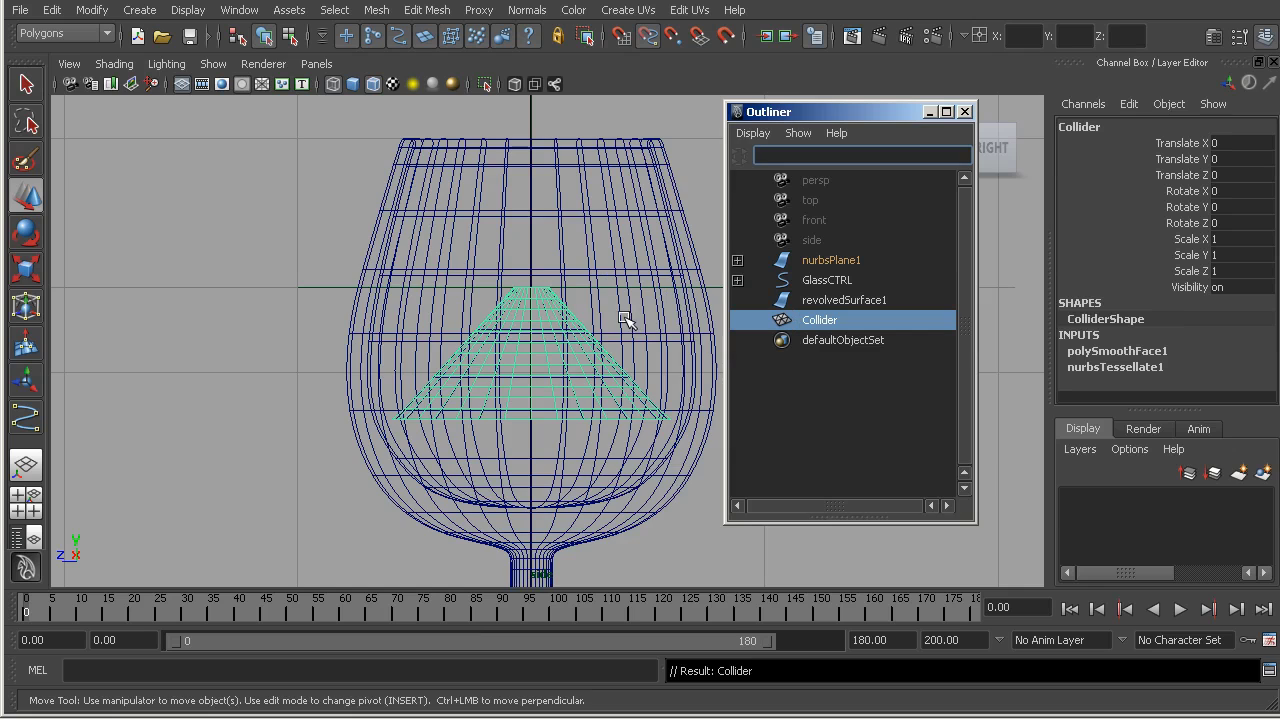
- Parent Collider under LevelCTRL and expand the GlassCTRL hierarchy in the Outliner
alt+middle_drag(625, 318, 509, 286)
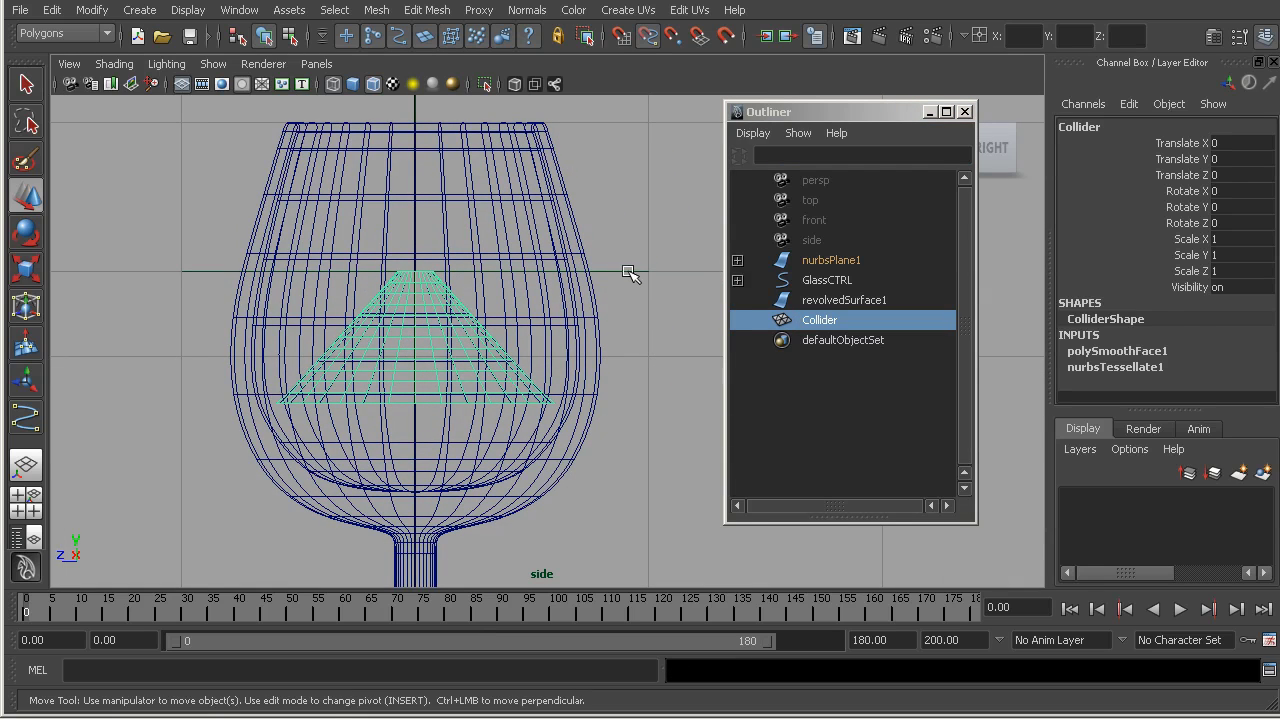
shift+click(627, 271)
key(p)
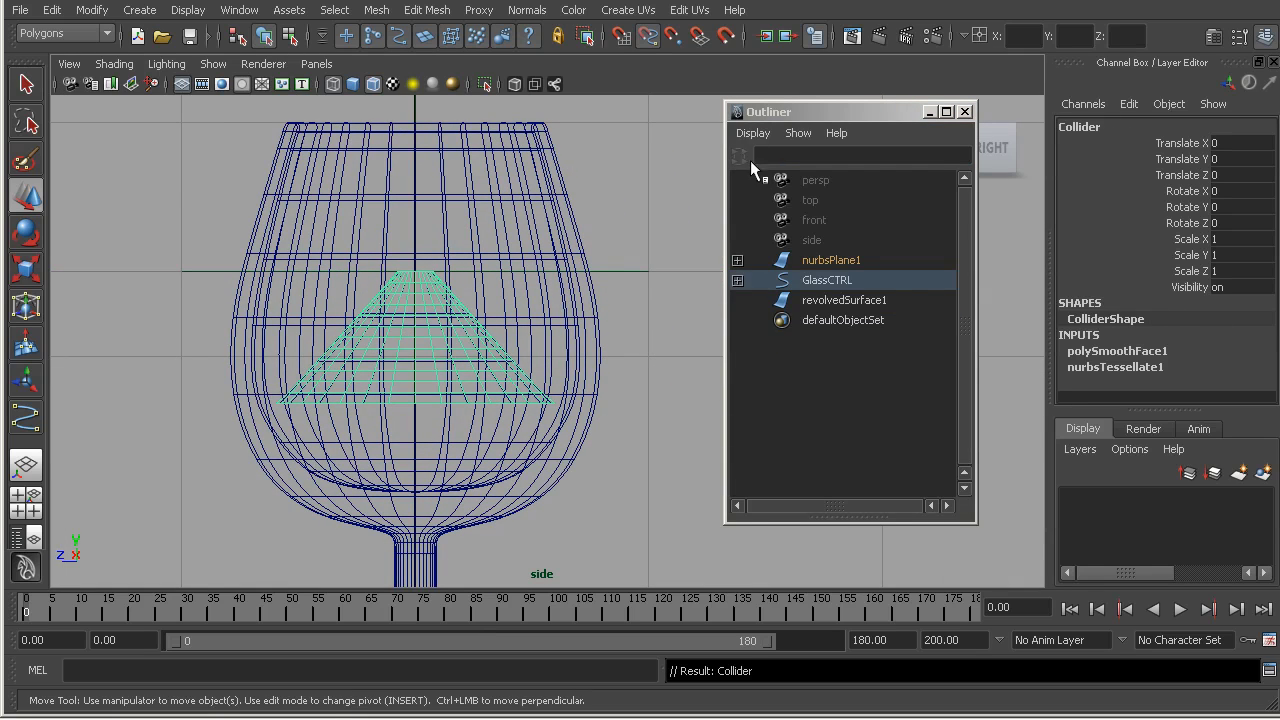
click(752, 133)
click(765, 286)
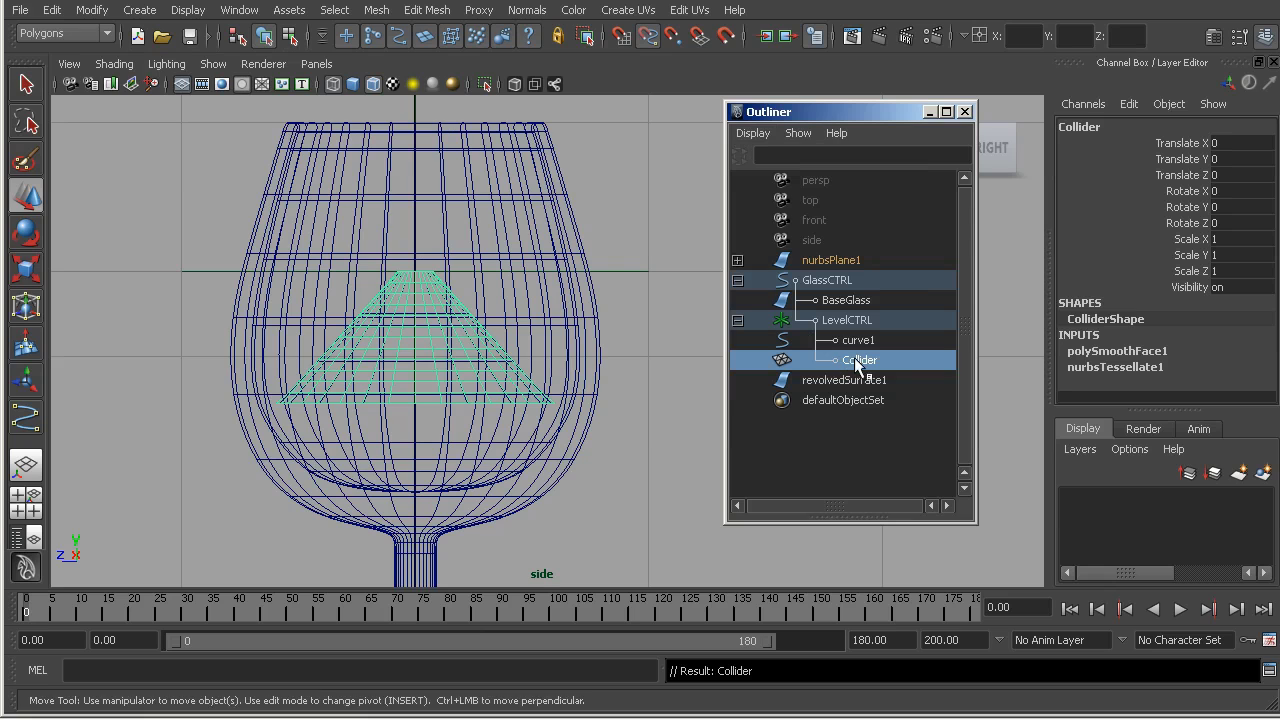
- Delete the construction history of the Collider mesh
click(51, 10)
mouse_move(240, 226)
click(302, 241)
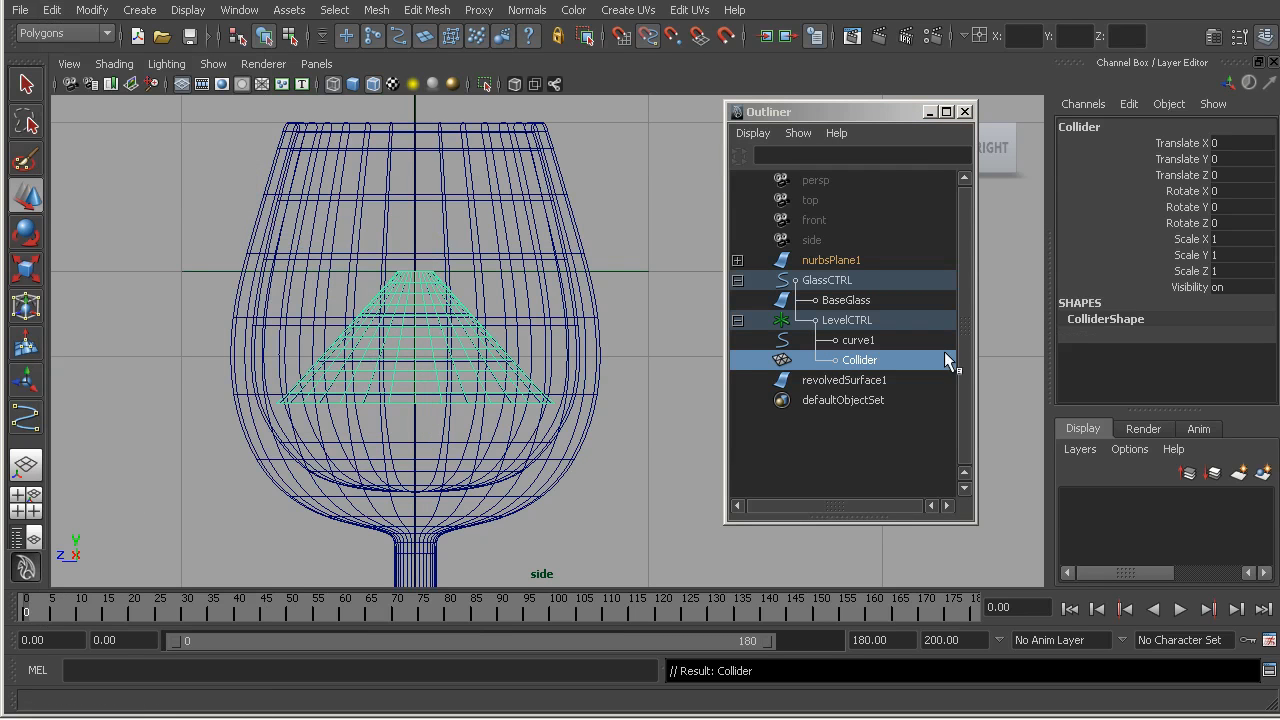
- Play the glass animation in the front view to check how the Collider follows the glass
alt+right_drag(500, 350, 389, 441)
drag(100, 605, 20, 613)
key(space)
click(320, 391)
drag(320, 398, 323, 436)
alt+right_drag(326, 397, 531, 420)
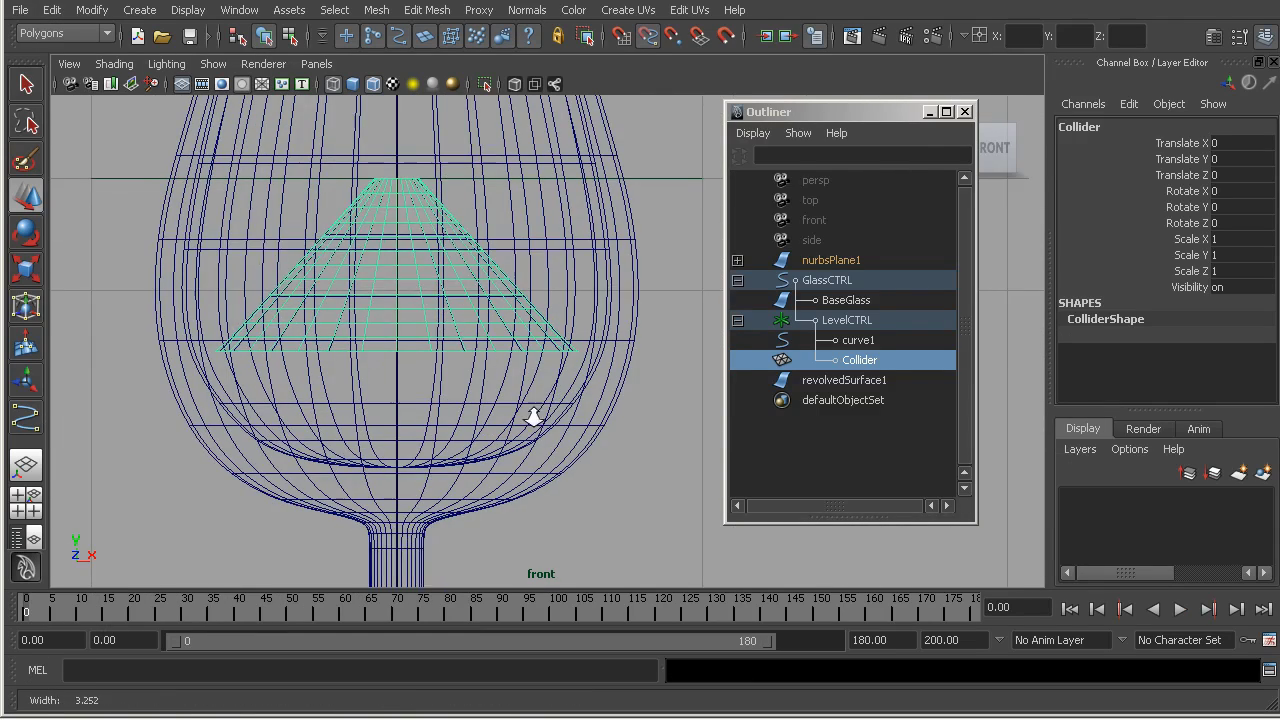
alt+right_drag(640, 374, 446, 508)
drag(100, 606, 820, 578)
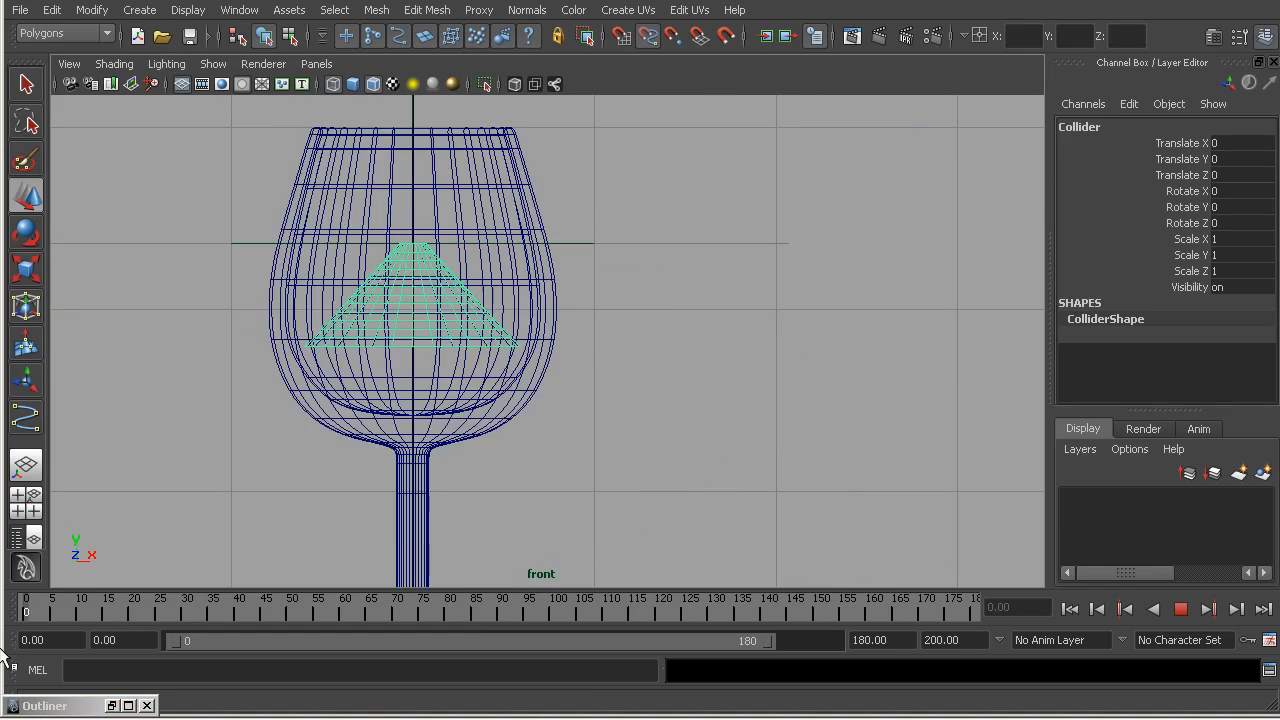
key(Escape)
- Delete the leftover revolved surface and save the scene with the timeline back at frame 0
click(260, 243)
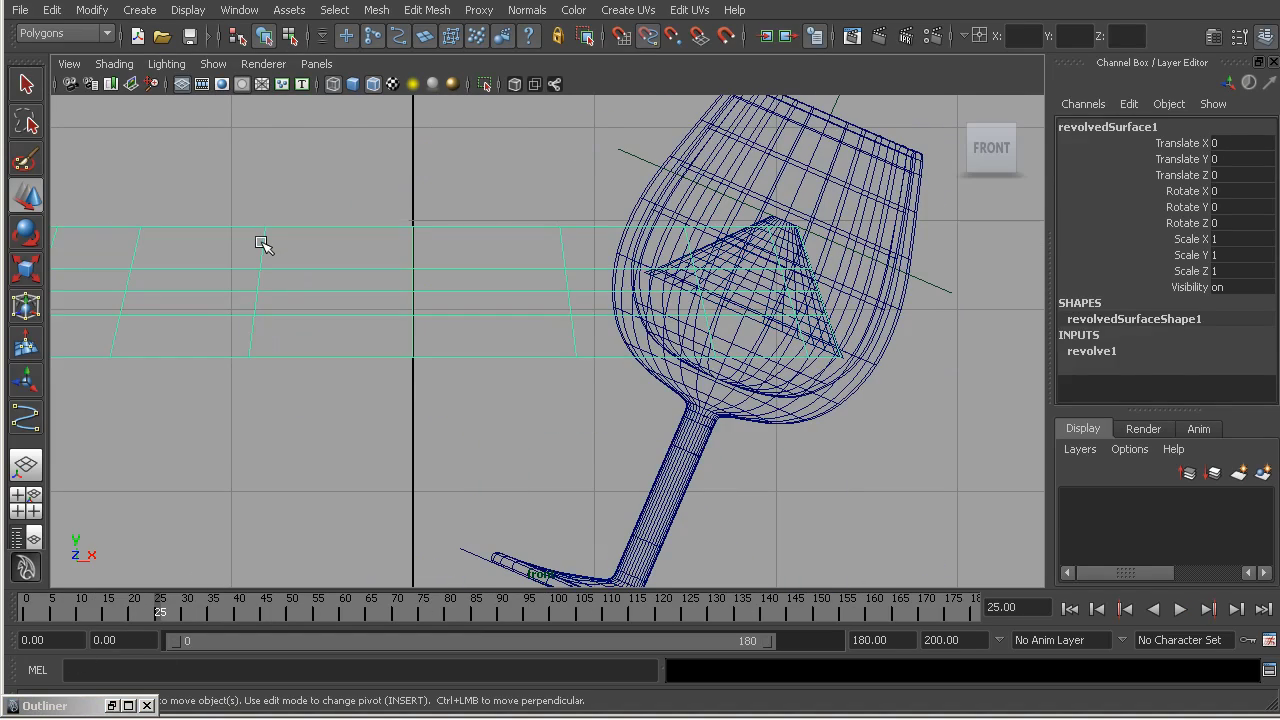
key(Delete)
drag(84, 607, 24, 606)
key(q)
key(ctrl+s)
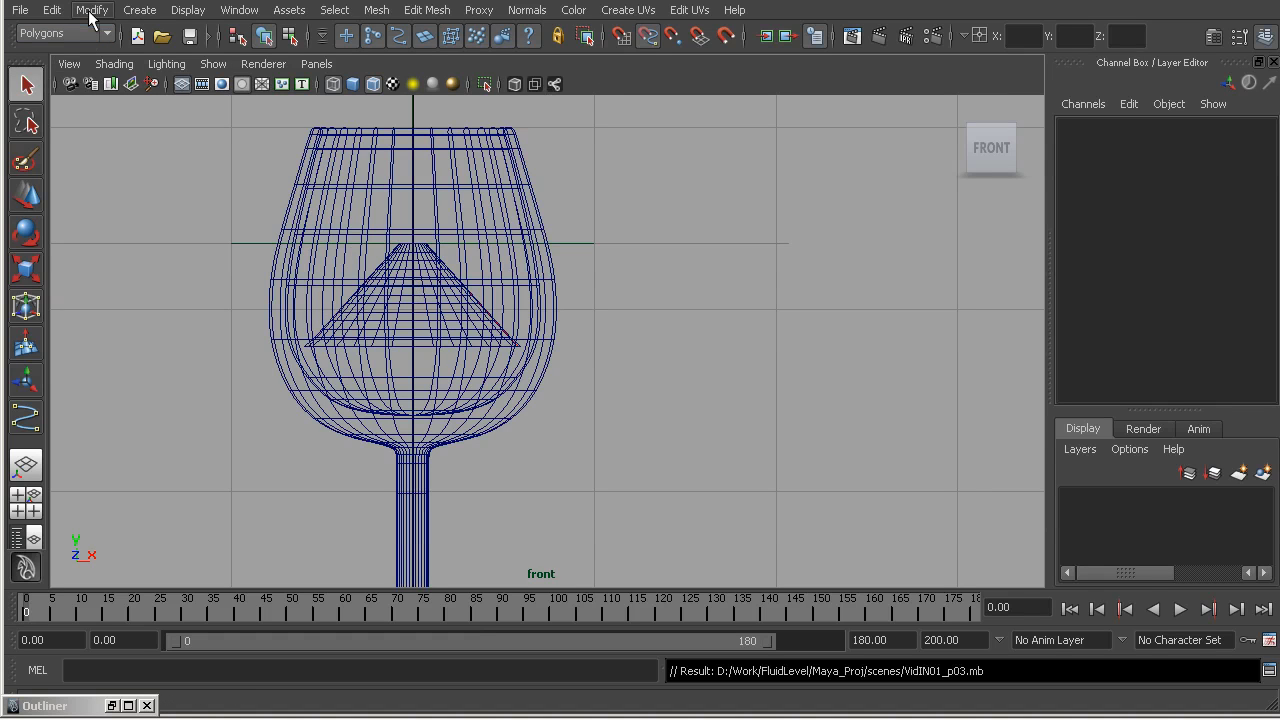
- Create a polygon cube and scale it uniformly to about 0.261
click(139, 10)
mouse_move(215, 55)
click(365, 89)
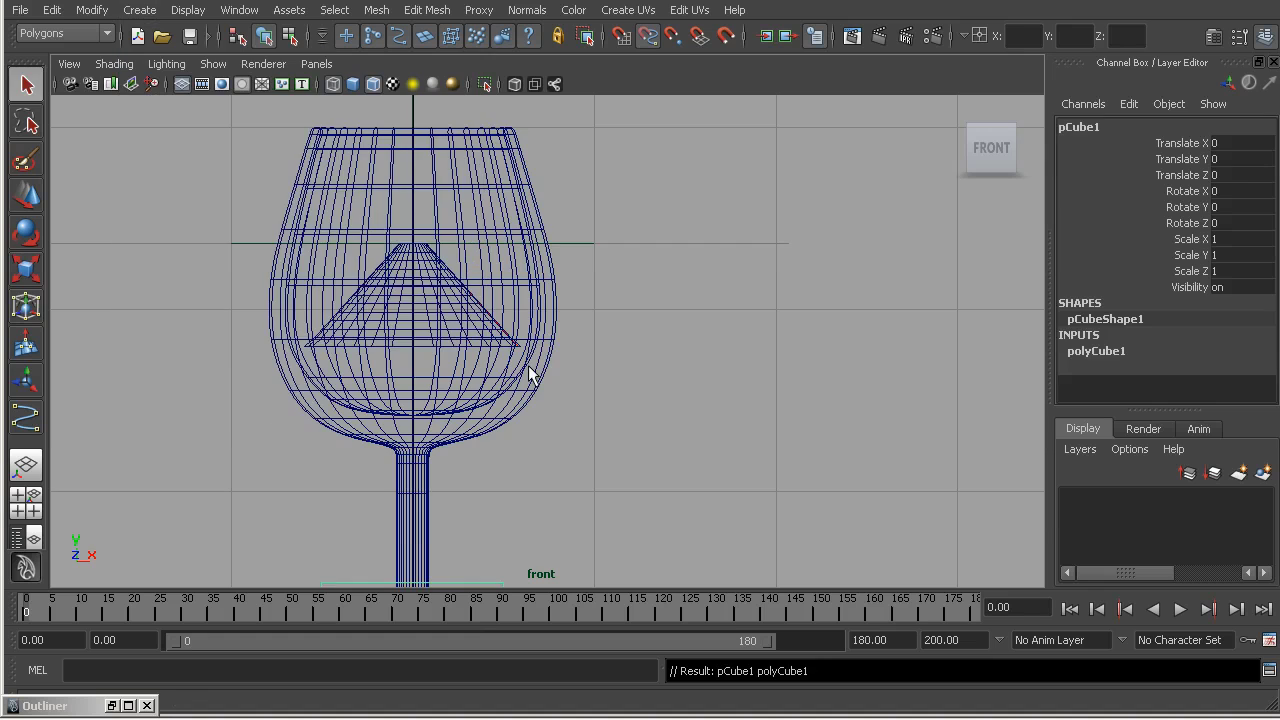
scroll(530, 375, down, 4)
key(r)
drag(469, 508, 403, 517)
- Move the cube straight up along Y into the bowl of the glass
key(w)
drag(469, 437, 474, 219)
scroll(497, 368, up, 2)
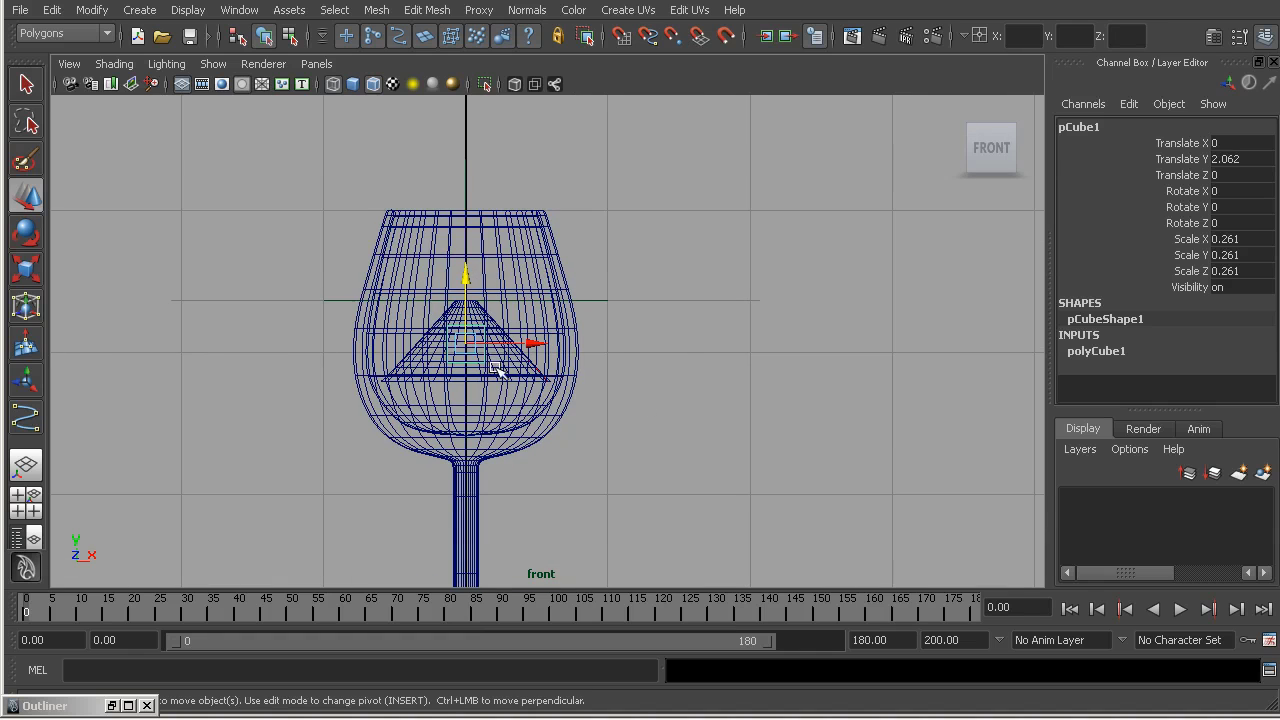
scroll(544, 320, up, 1)
- Point constrain the cube to the LevelCTRL locator
click(600, 293)
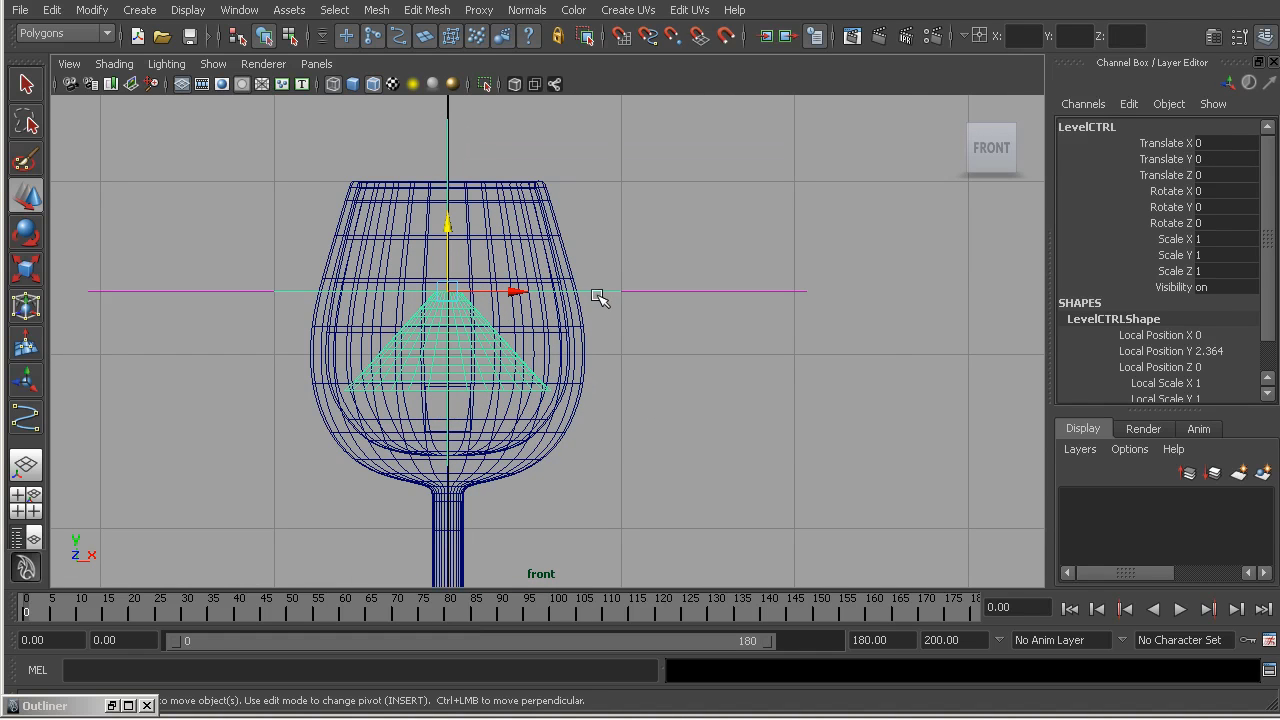
alt+right_drag(420, 428, 871, 491)
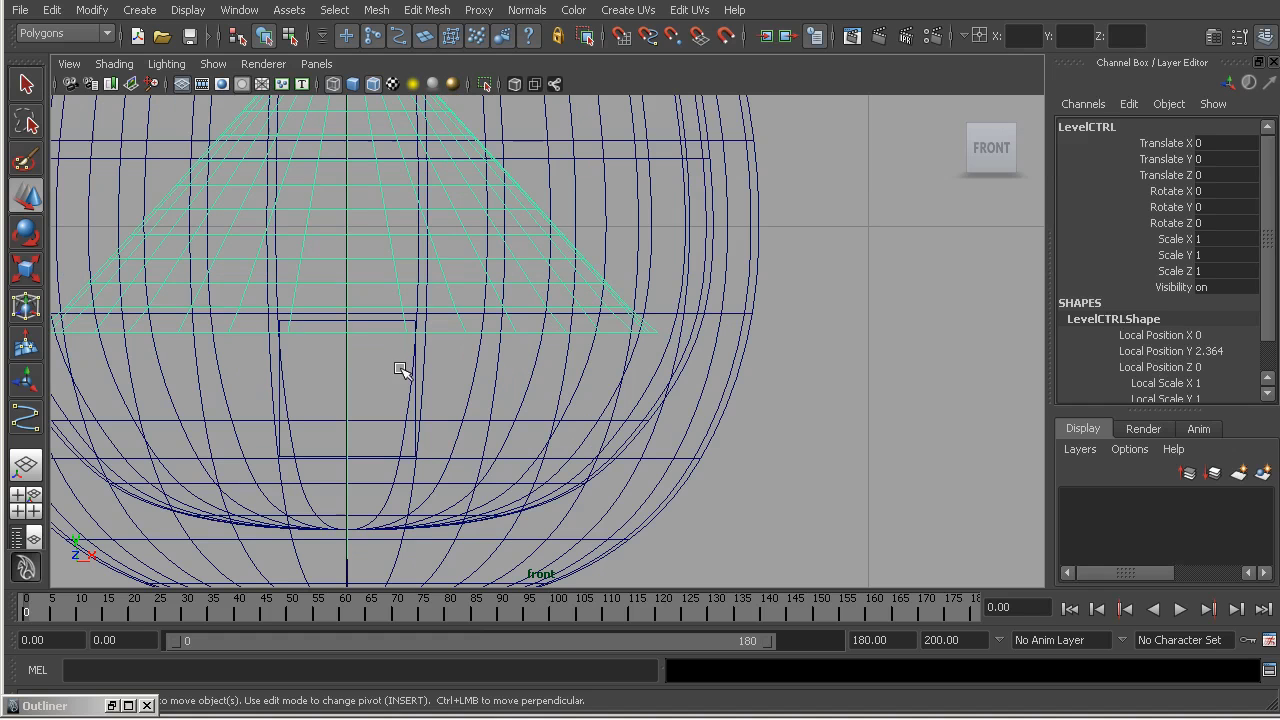
click(375, 323)
click(55, 33)
click(48, 57)
click(769, 9)
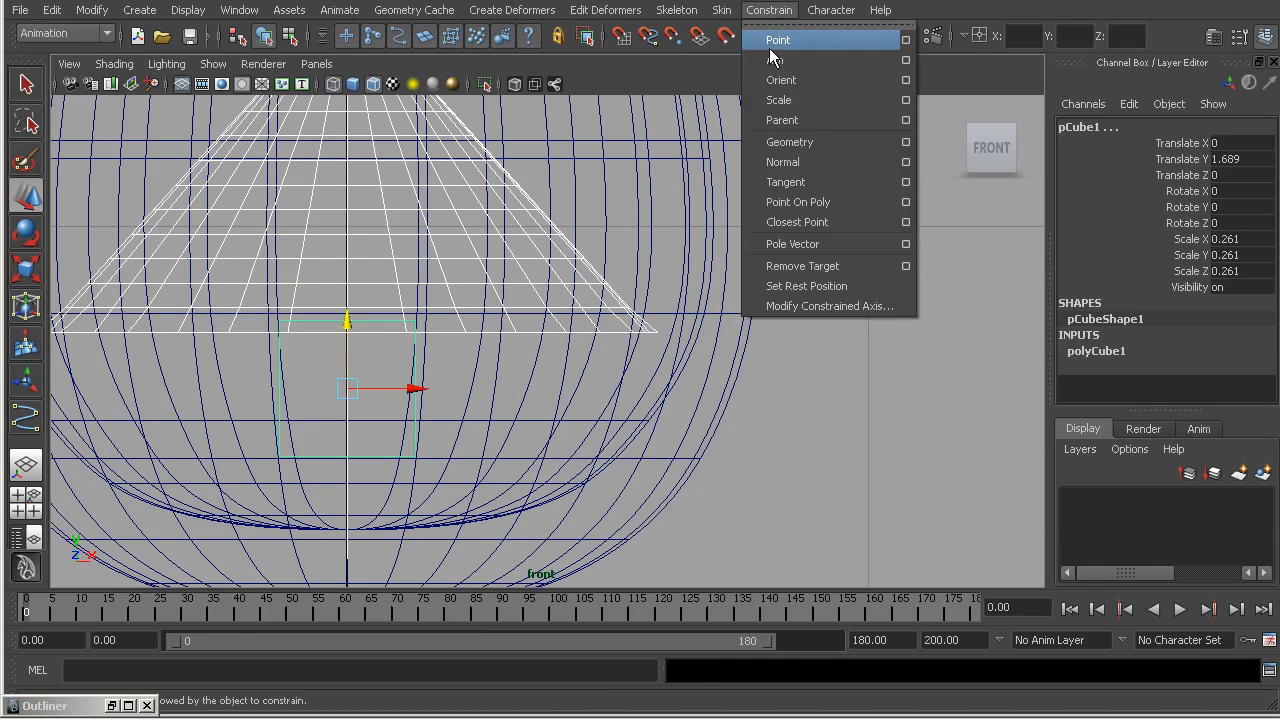
click(775, 40)
- Delete the point constraint under pCube1 in the Outliner
alt+middle_drag(497, 181, 628, 343)
alt+right_drag(628, 343, 638, 346)
click(534, 134)
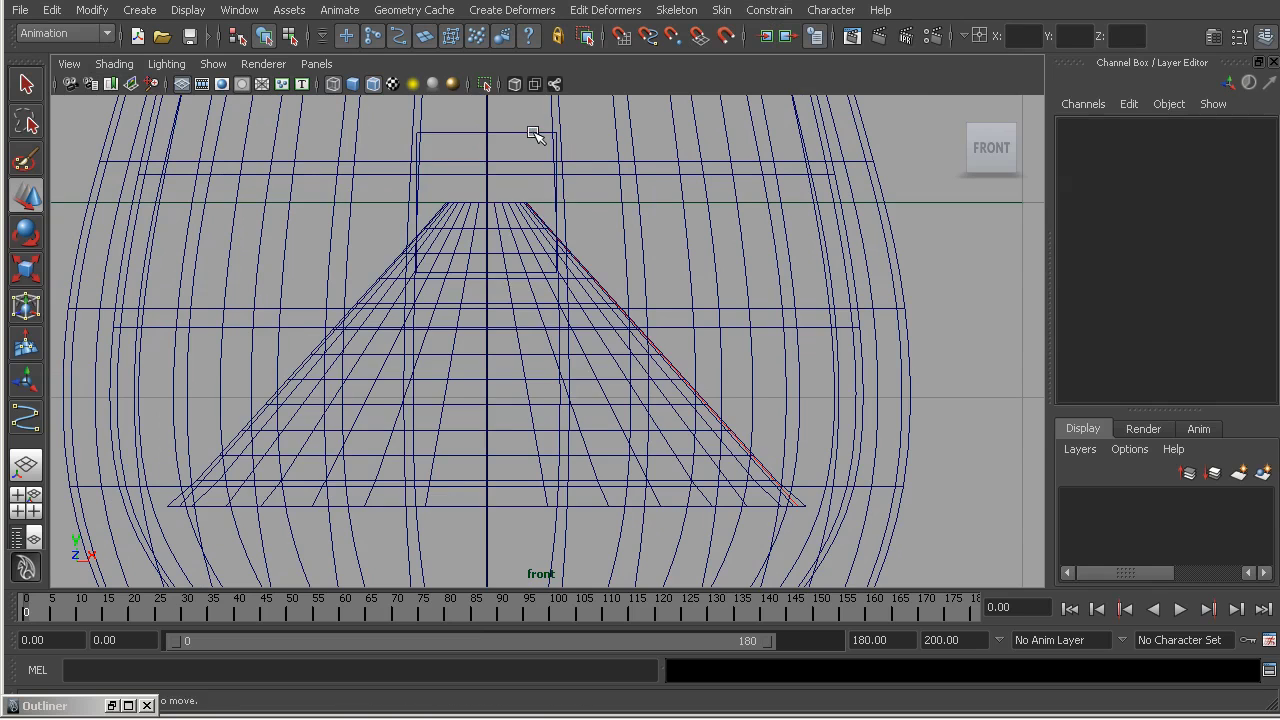
click(532, 132)
click(239, 9)
click(252, 162)
click(737, 380)
click(838, 418)
click(841, 401)
key(Delete)
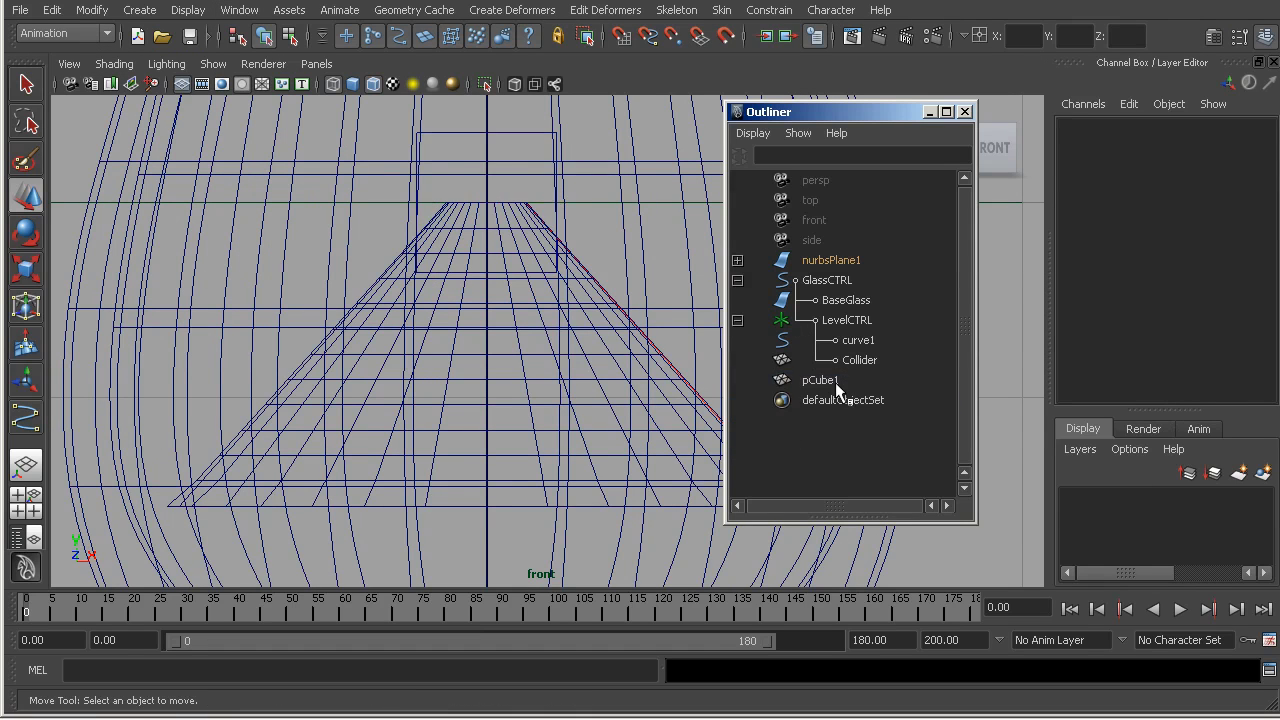
- Raise pCube1 to about 2.401 in Y and delete its construction history
click(836, 382)
drag(486, 122, 481, 112)
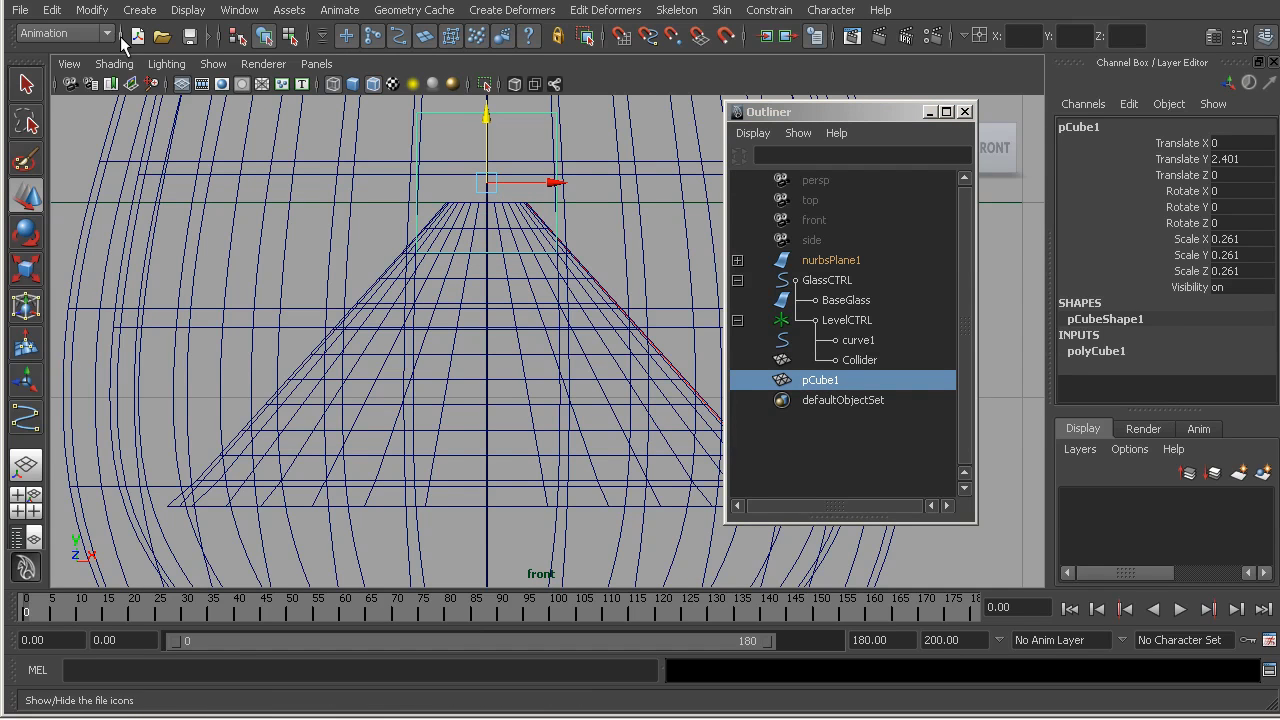
click(52, 10)
mouse_move(115, 226)
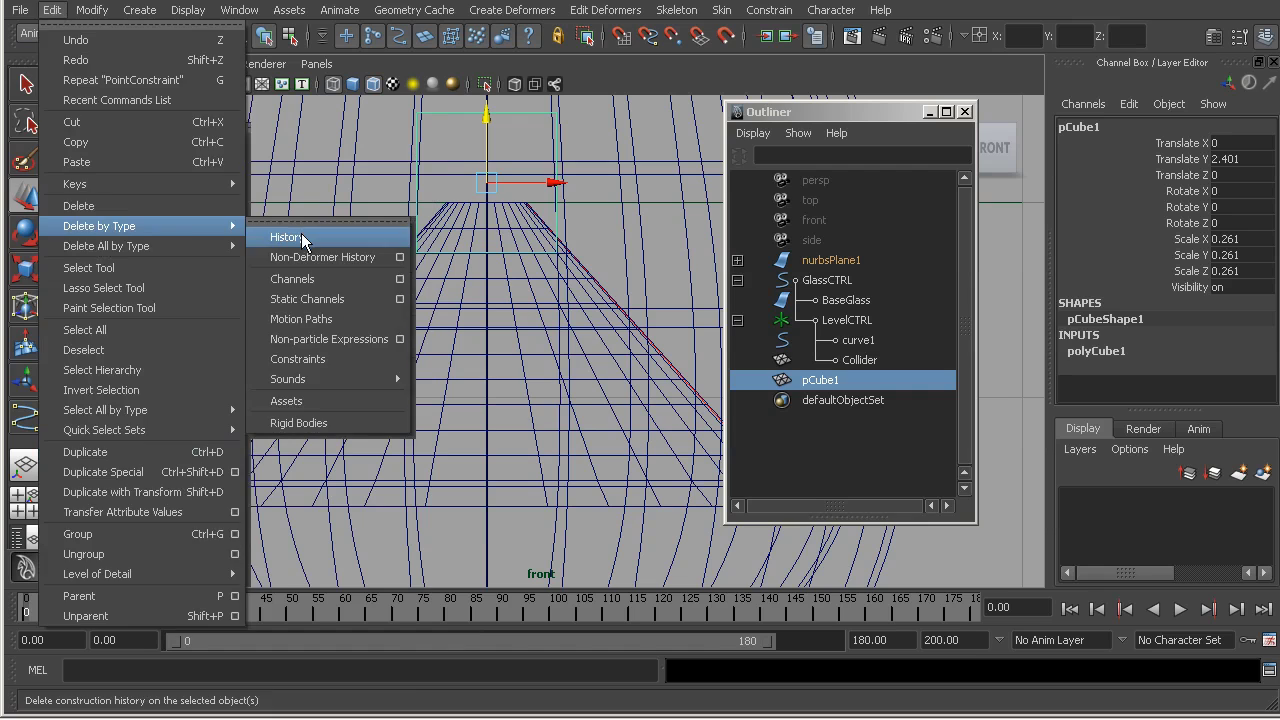
click(278, 239)
- Freeze the cube's transformations and rename it as HairDummy
click(88, 10)
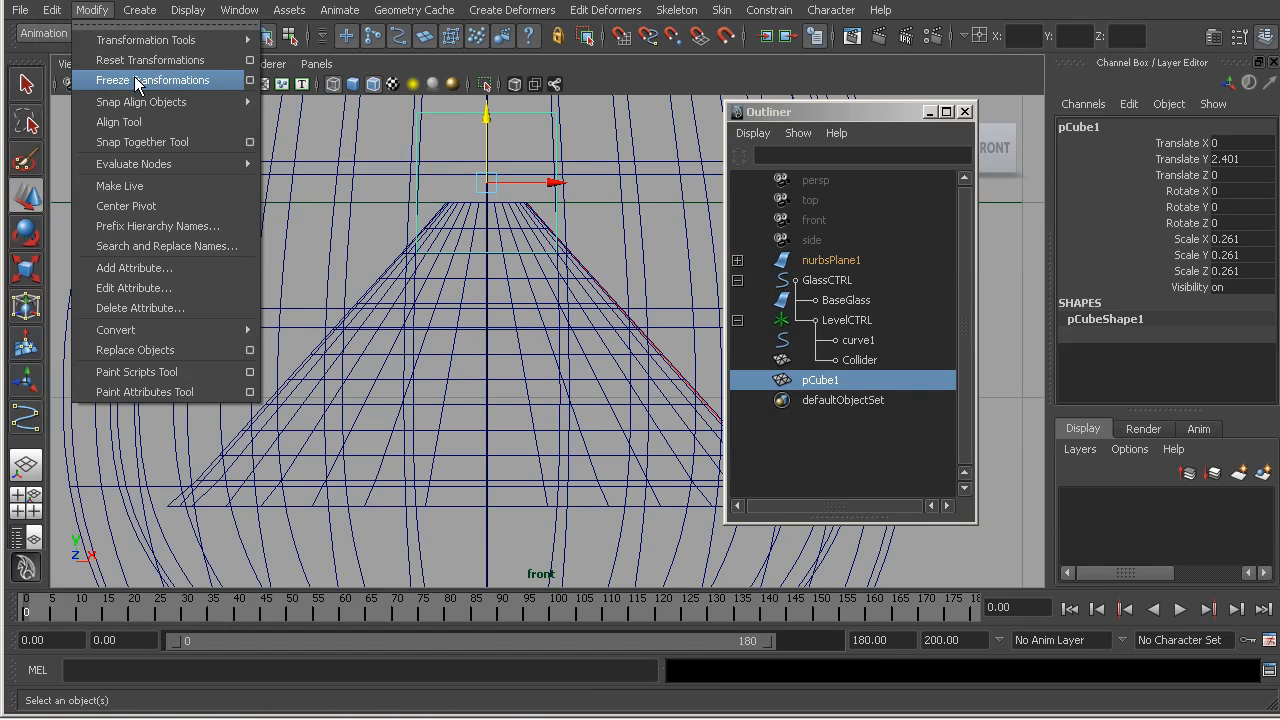
click(137, 80)
double_click(740, 383)
text(HairDummy)
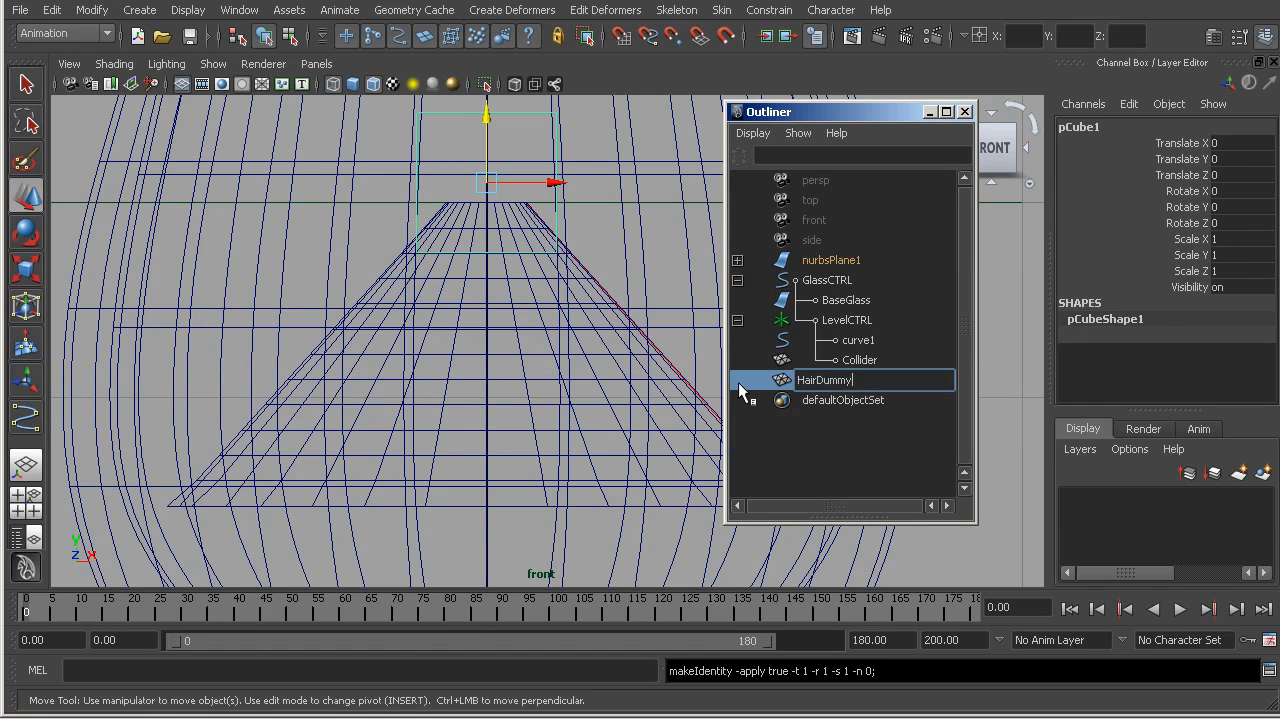
key(Return)
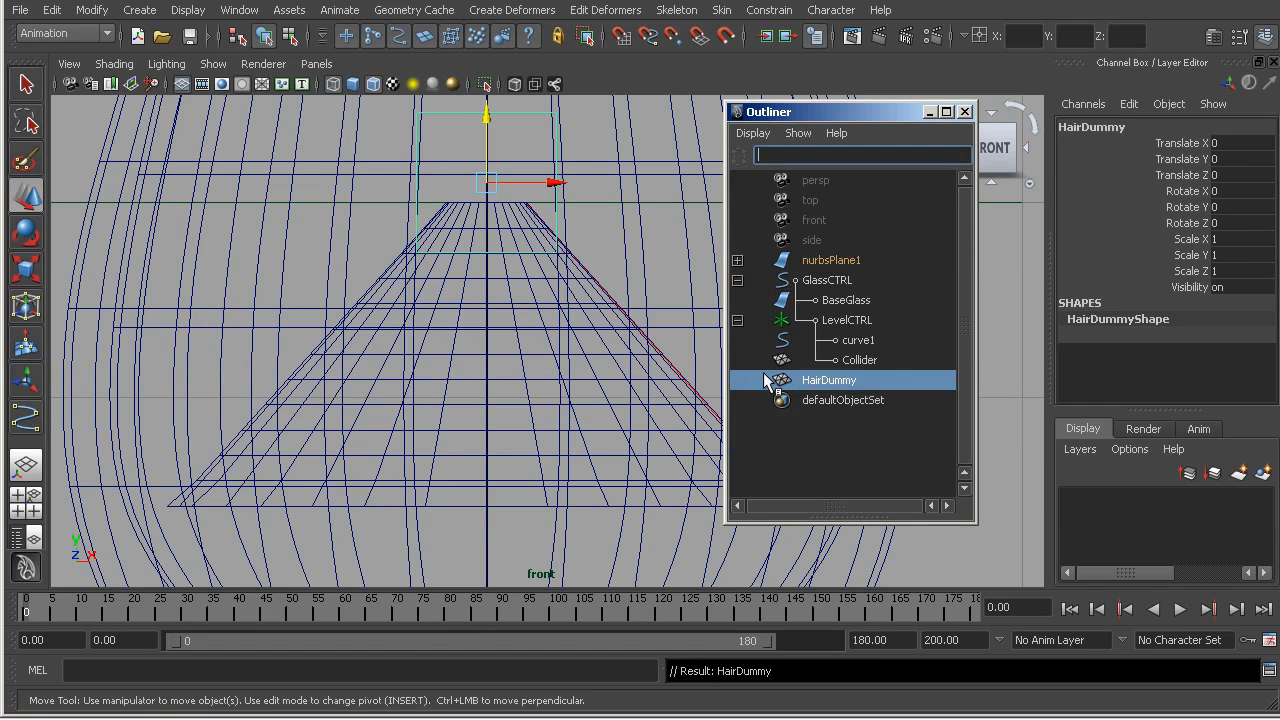
- Parent HairDummy under LevelCTRL, select LevelCTRL and close the Outliner
ctrl+click(848, 321)
key(p)
click(848, 321)
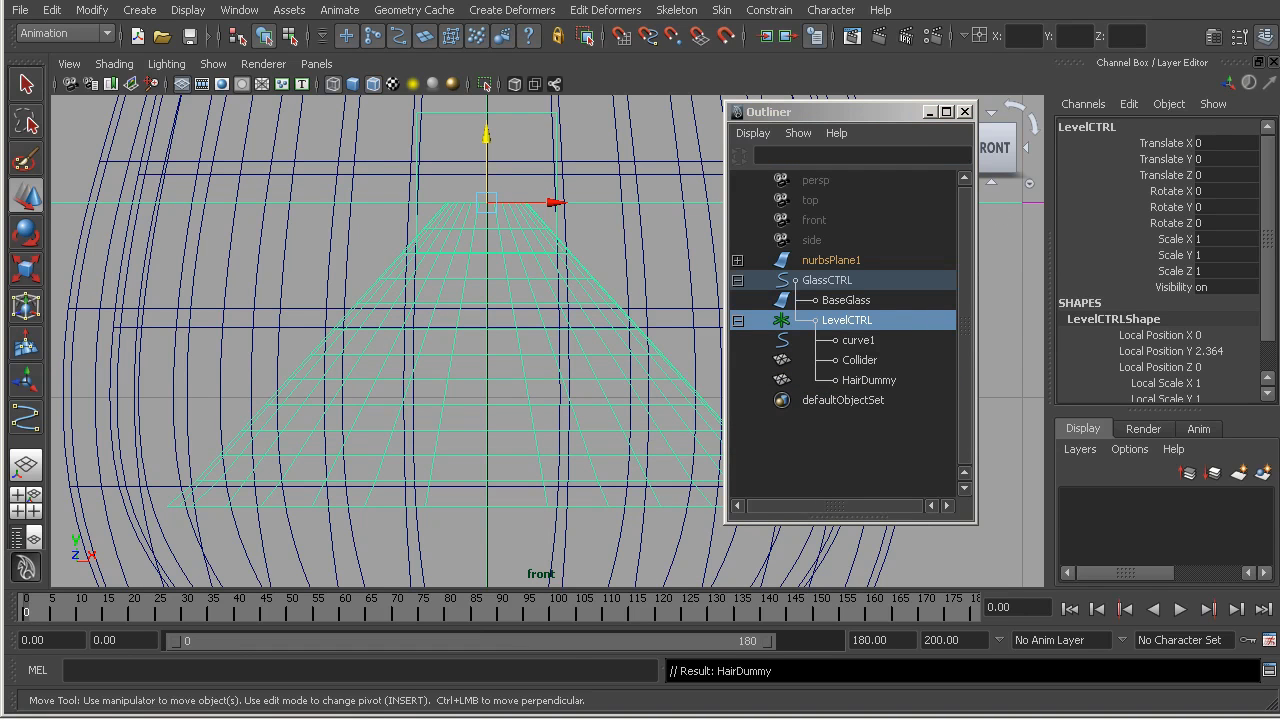
click(965, 111)
- Draw a vertical two-point EP curve about 1 unit long beside the glass in the front view, at X -2
scroll(457, 371, down, 5)
scroll(592, 346, up, 2)
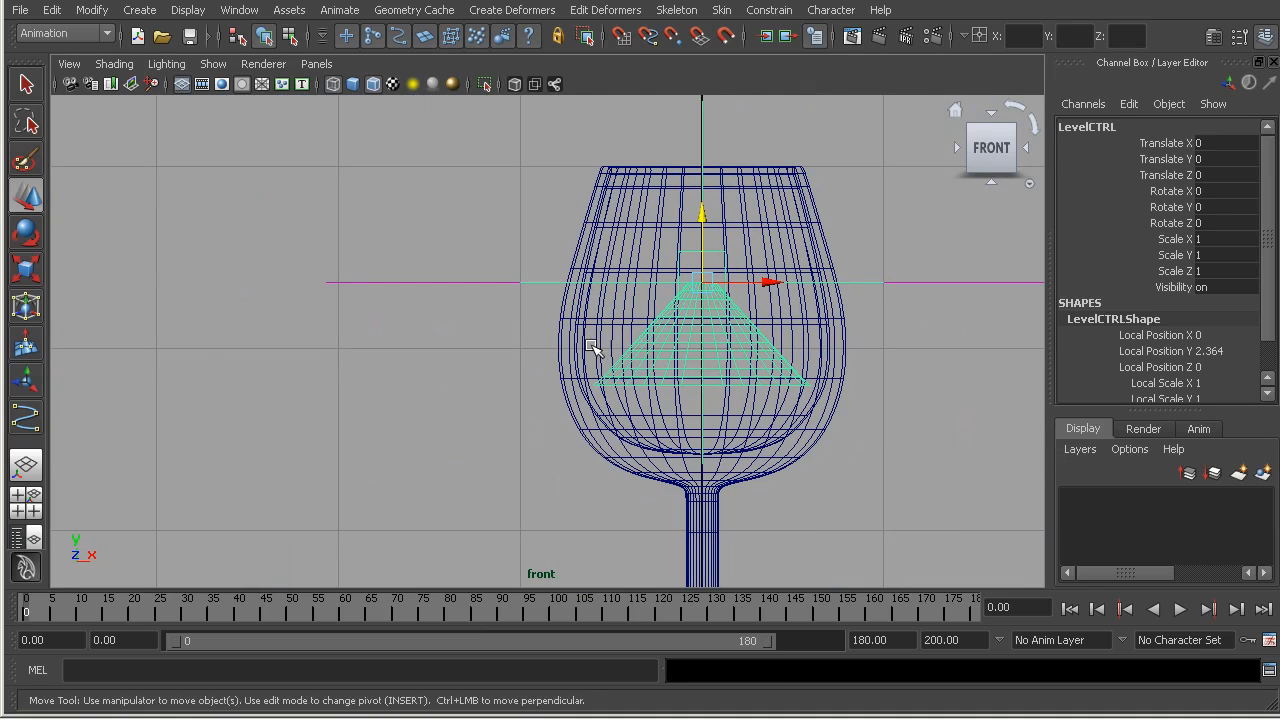
click(139, 10)
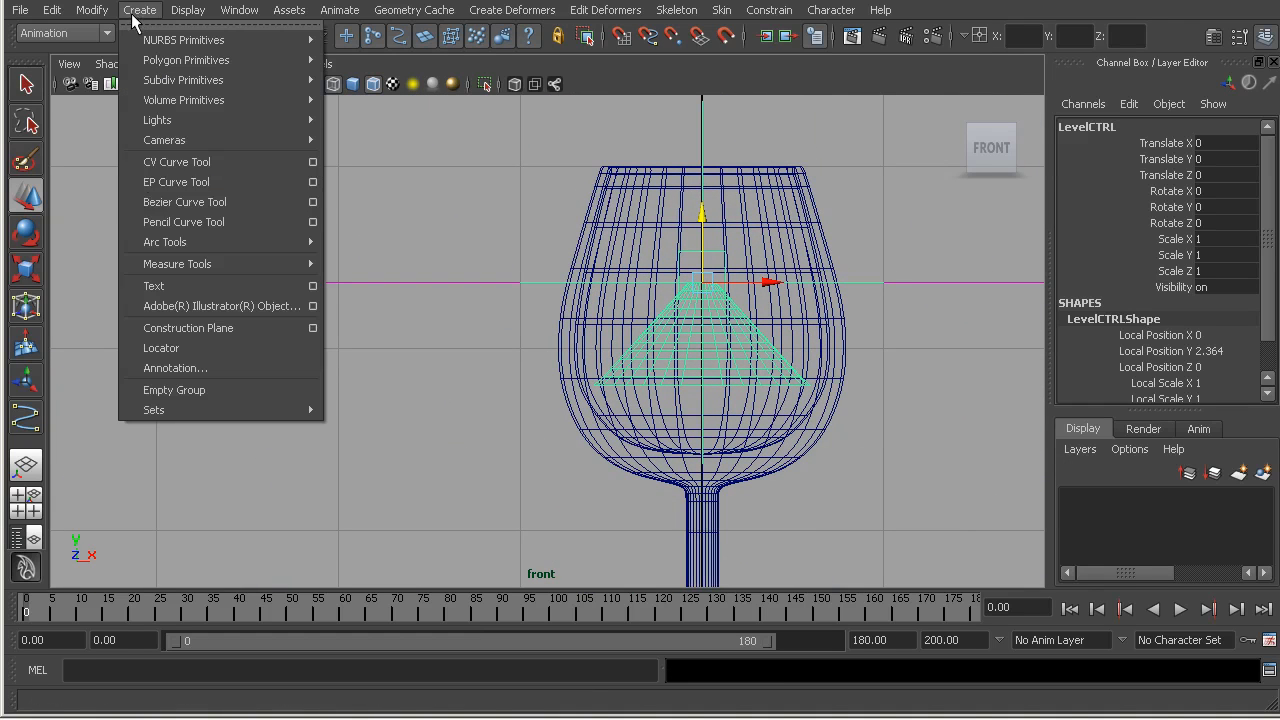
click(313, 182)
alt+right_drag(535, 285, 555, 285)
alt+middle_drag(478, 232, 493, 275)
alt+right_drag(495, 275, 552, 284)
alt+middle_drag(517, 279, 500, 276)
mouse_move(500, 276)
alt+right_down()
mouse_move(511, 271)
mouse_move(506, 283)
mouse_move(420, 283)
alt+right_up()
click(501, 233)
click(501, 388)
key(w)
- Move the curve's upper control vertex slightly down to about Y 2.968, then return to object selection and hide the tool settings
drag(458, 198, 584, 263)
mouse_move(501, 234)
mouse_down()
mouse_move(614, 256)
mouse_move(500, 236)
mouse_up()
click(509, 277)
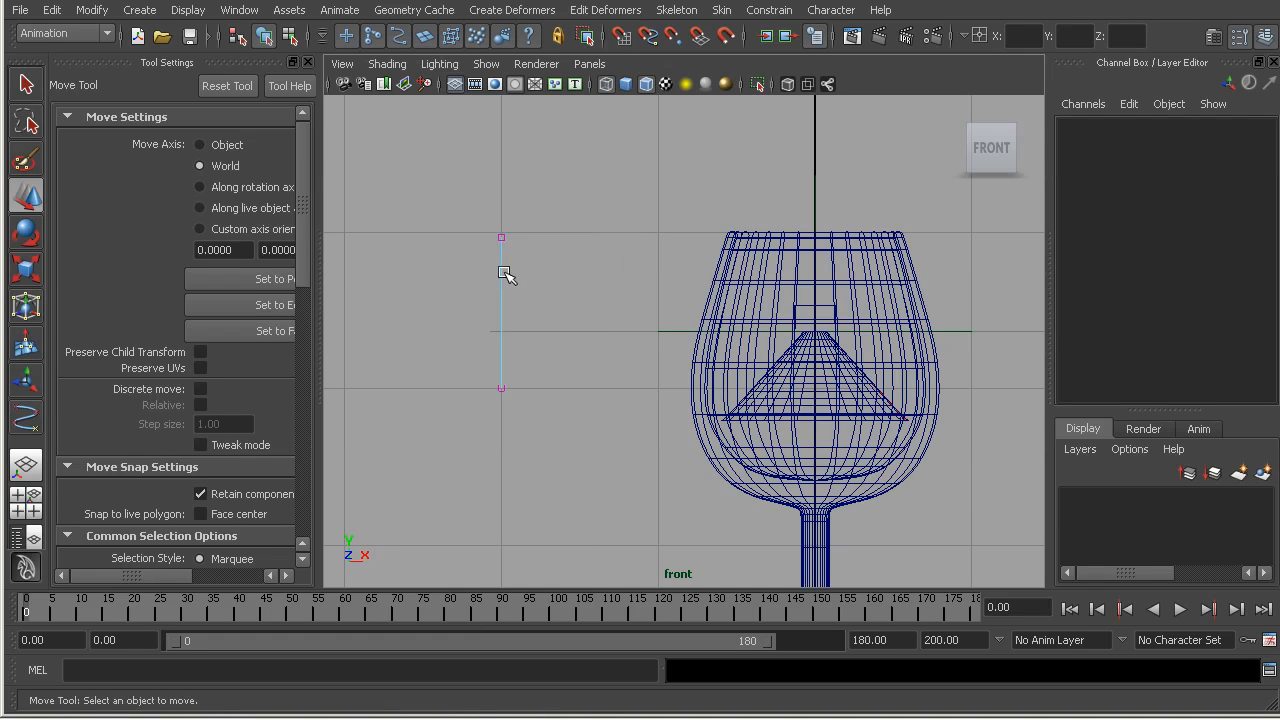
right_drag(509, 277, 471, 377)
click(307, 62)
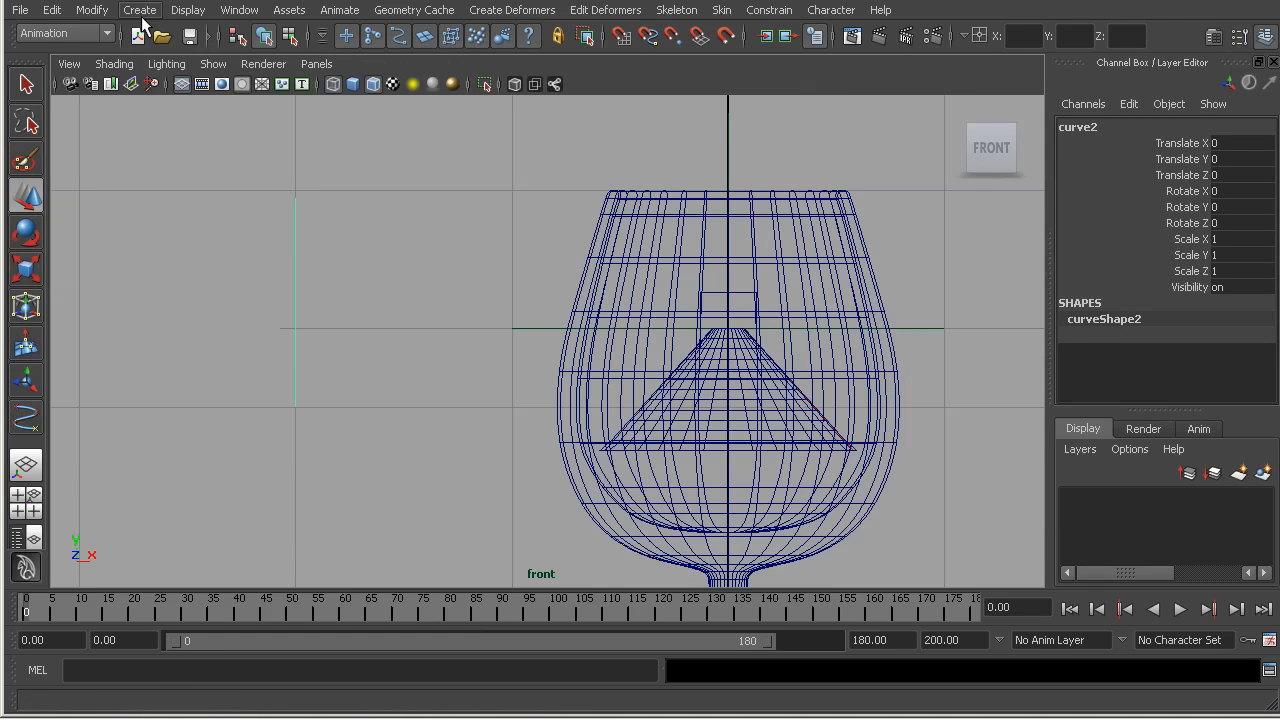
- Center the curve's pivot and snap it to the upper end of the curve
click(91, 9)
click(115, 206)
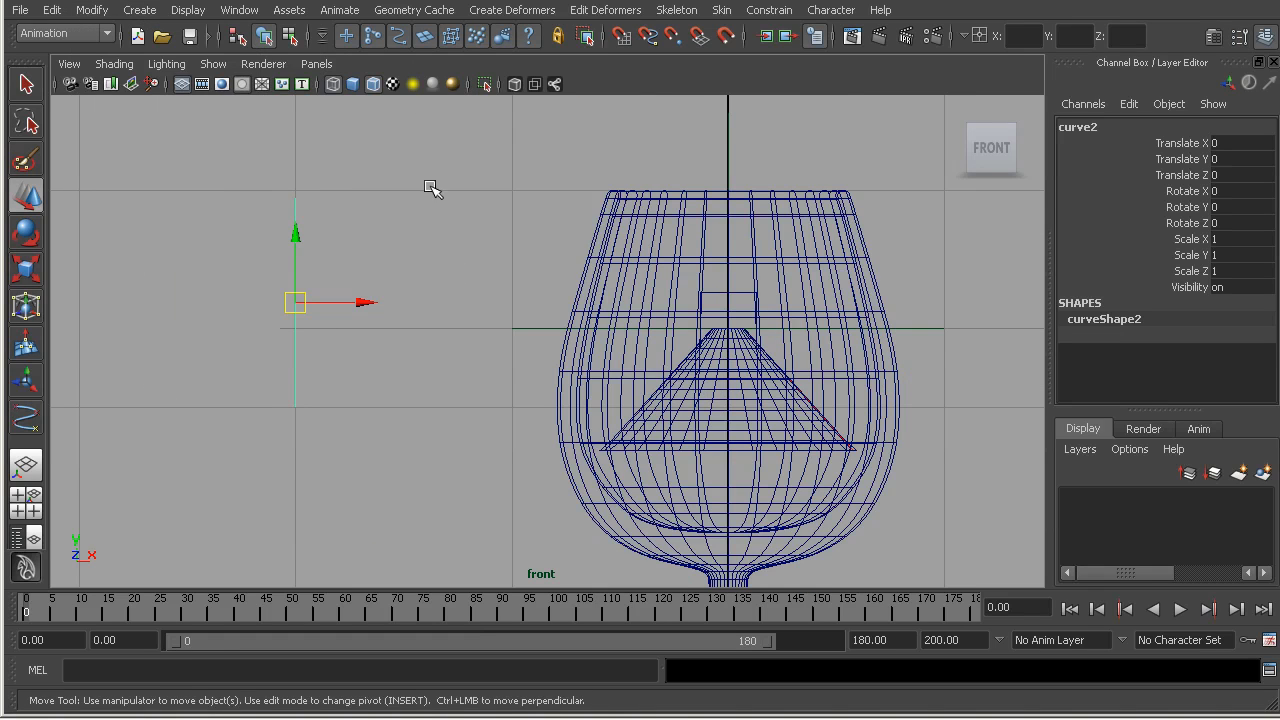
key(Insert)
key(c)
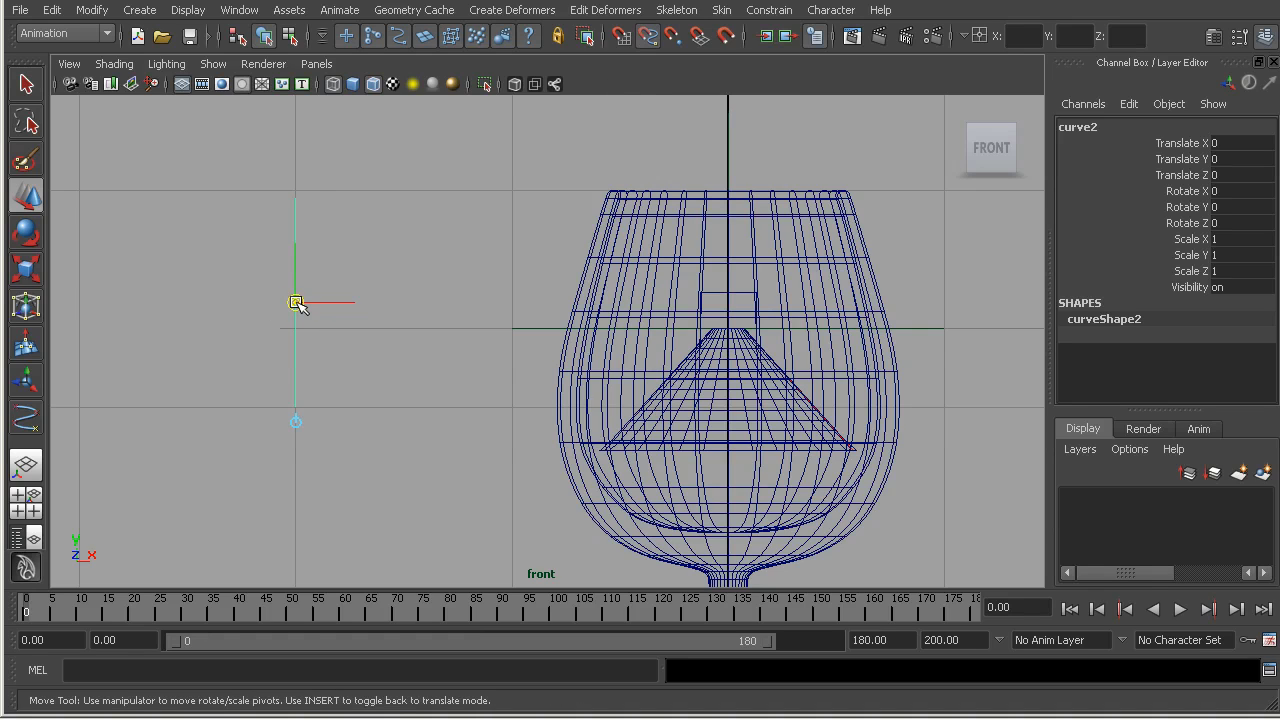
drag(297, 305, 293, 108)
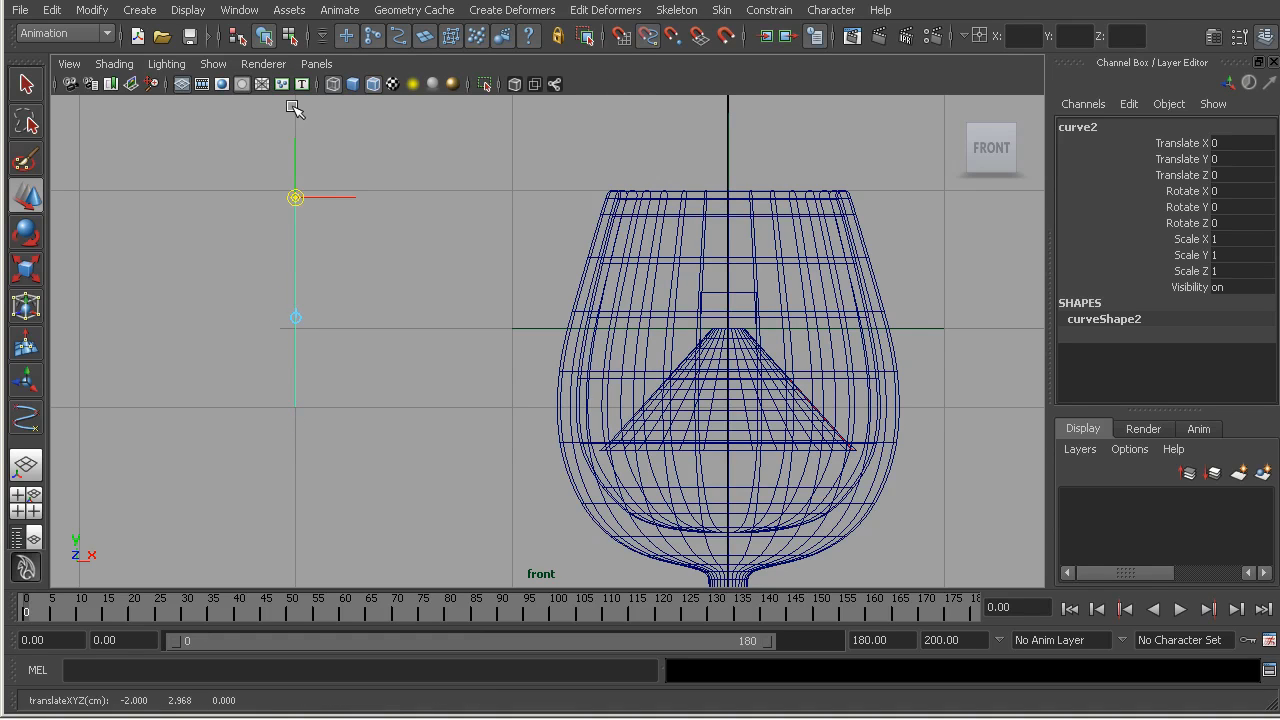
key(Insert)
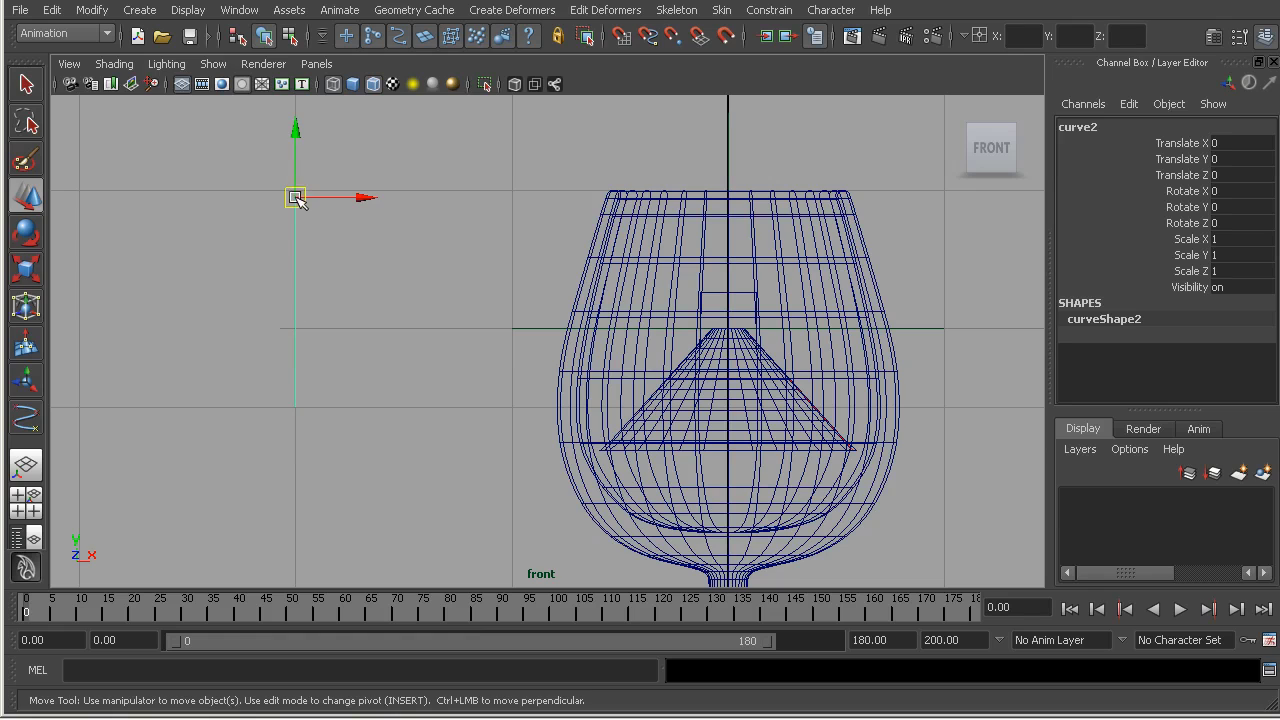
- Scale the curve uniformly to about 0.417 from its upper end
key(r)
drag(295, 197, 168, 196)
key(w)
- Point constrain the curve to HairDummy
click(712, 296)
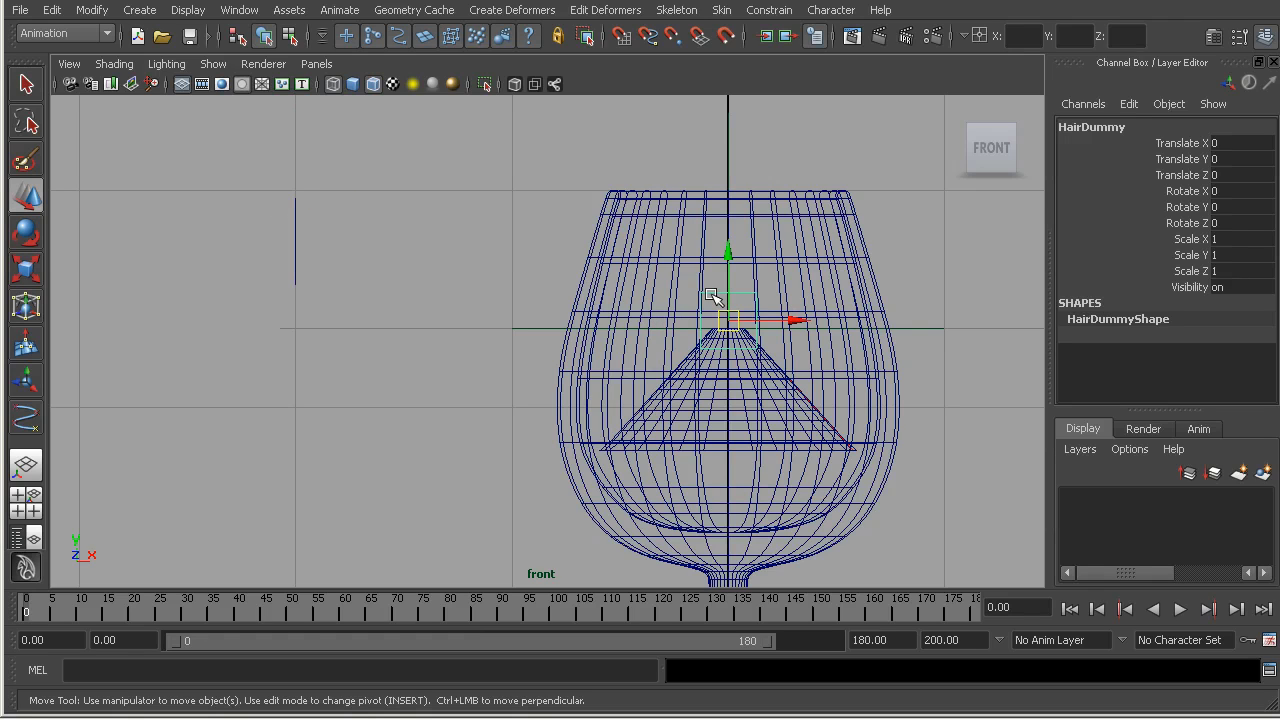
click(296, 218)
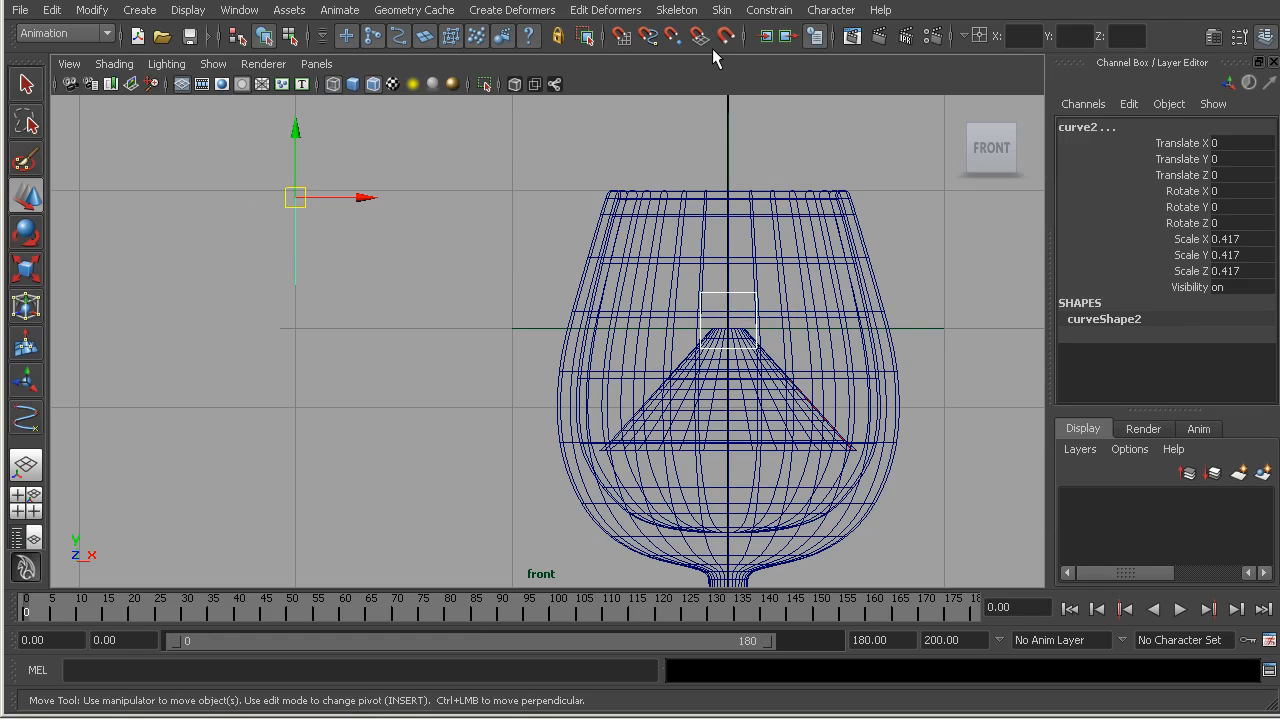
click(769, 10)
click(793, 38)
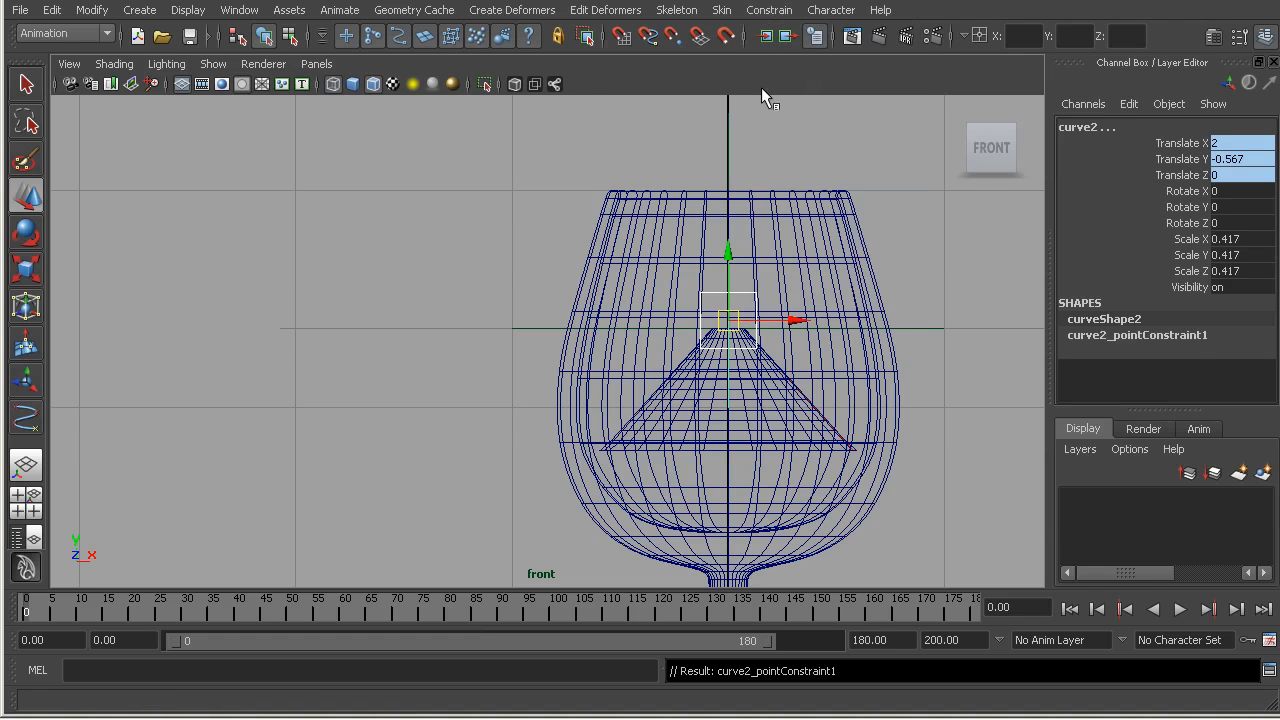
- Delete the point constraint curve2_pointConstraint1 from curve2
scroll(565, 290, up, 5)
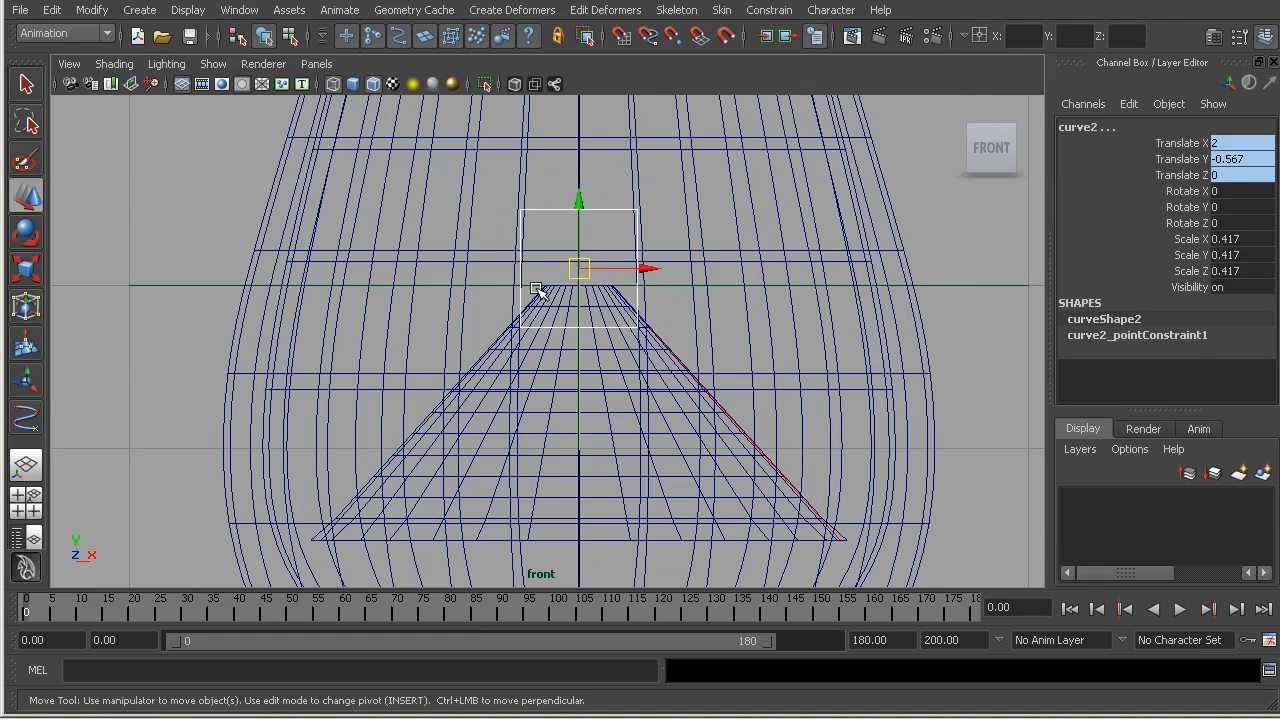
click(239, 10)
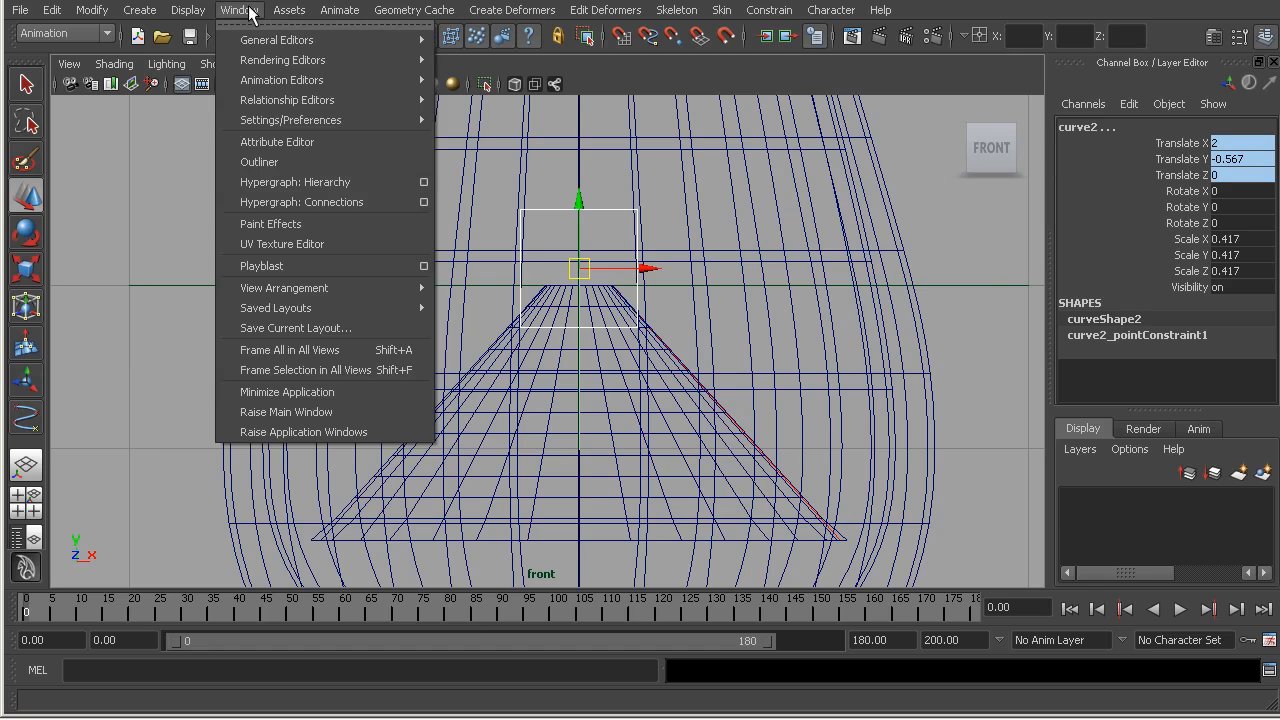
click(245, 163)
click(737, 300)
click(838, 321)
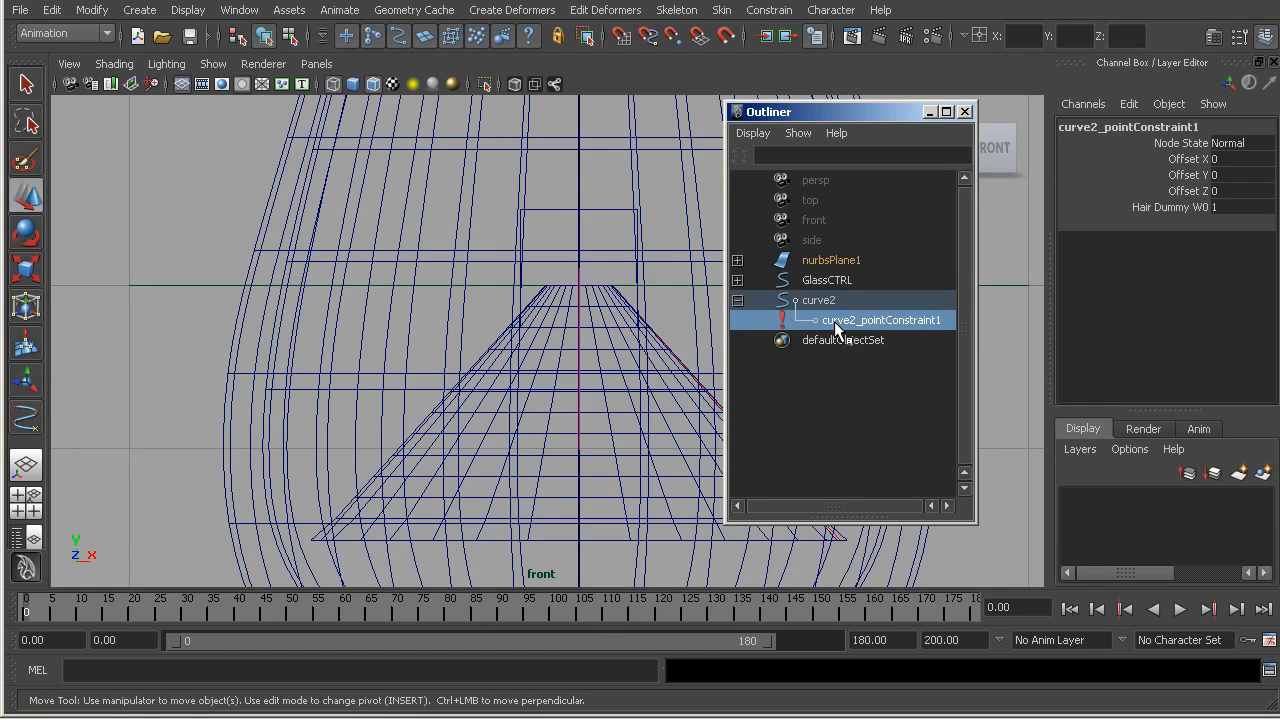
key(Delete)
- Select curve2 and hide the wine glass geometry in the perspective view, keeping the cone, cube and curve displayed
click(815, 300)
drag(543, 323, 522, 278)
scroll(522, 278, up, 6)
scroll(572, 358, up, 2)
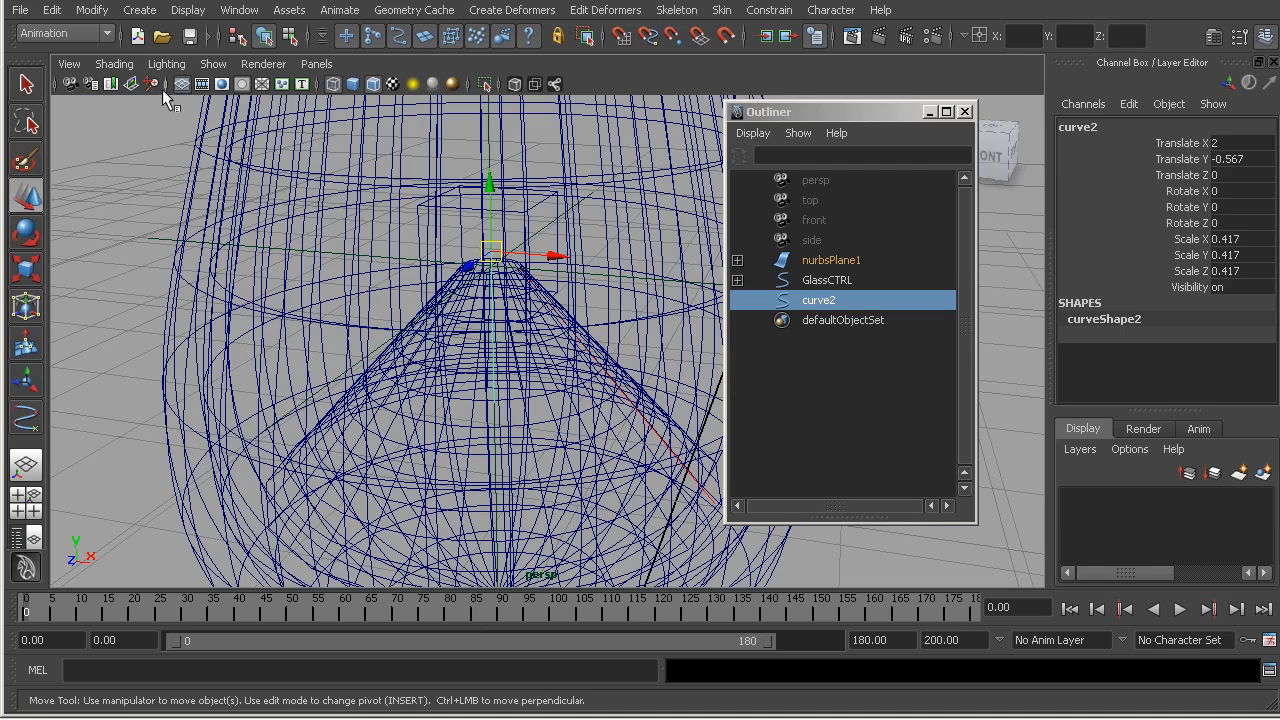
click(210, 63)
click(268, 160)
alt+right_drag(268, 160, 391, 286)
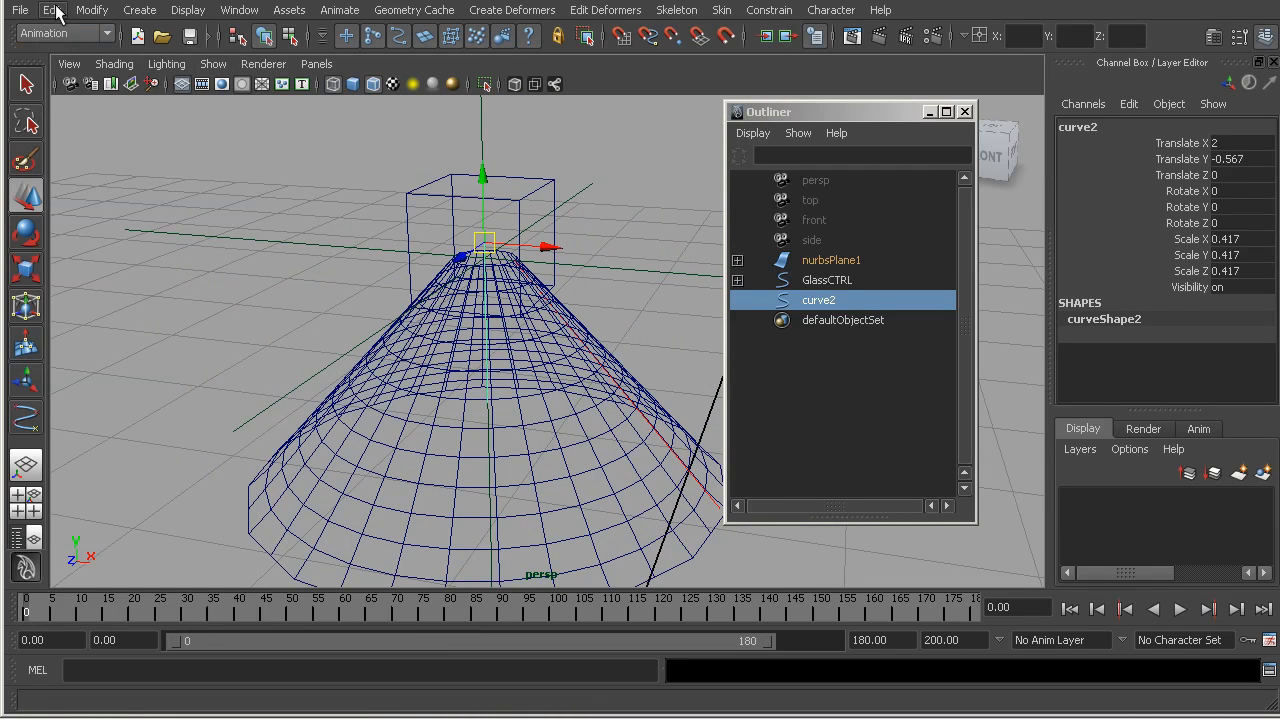
- Freeze the transformations of curve2 and make the curve dynamic with a hair system
click(90, 12)
click(150, 80)
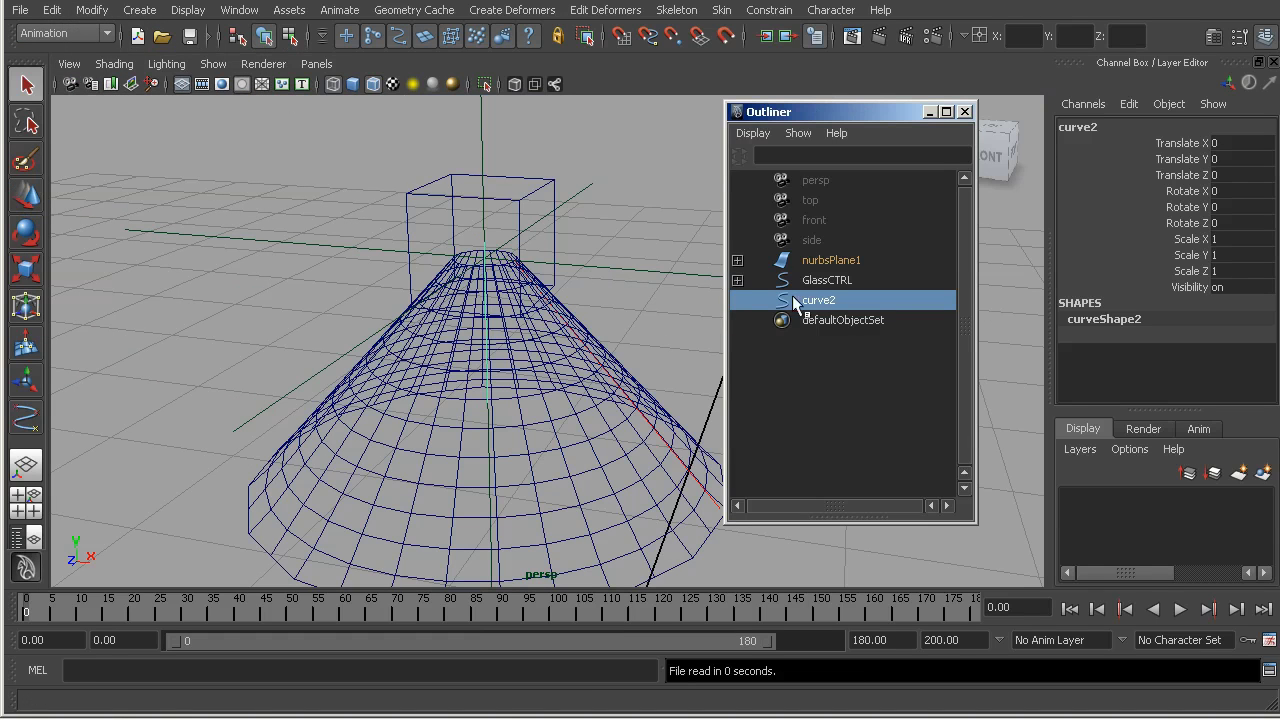
click(63, 31)
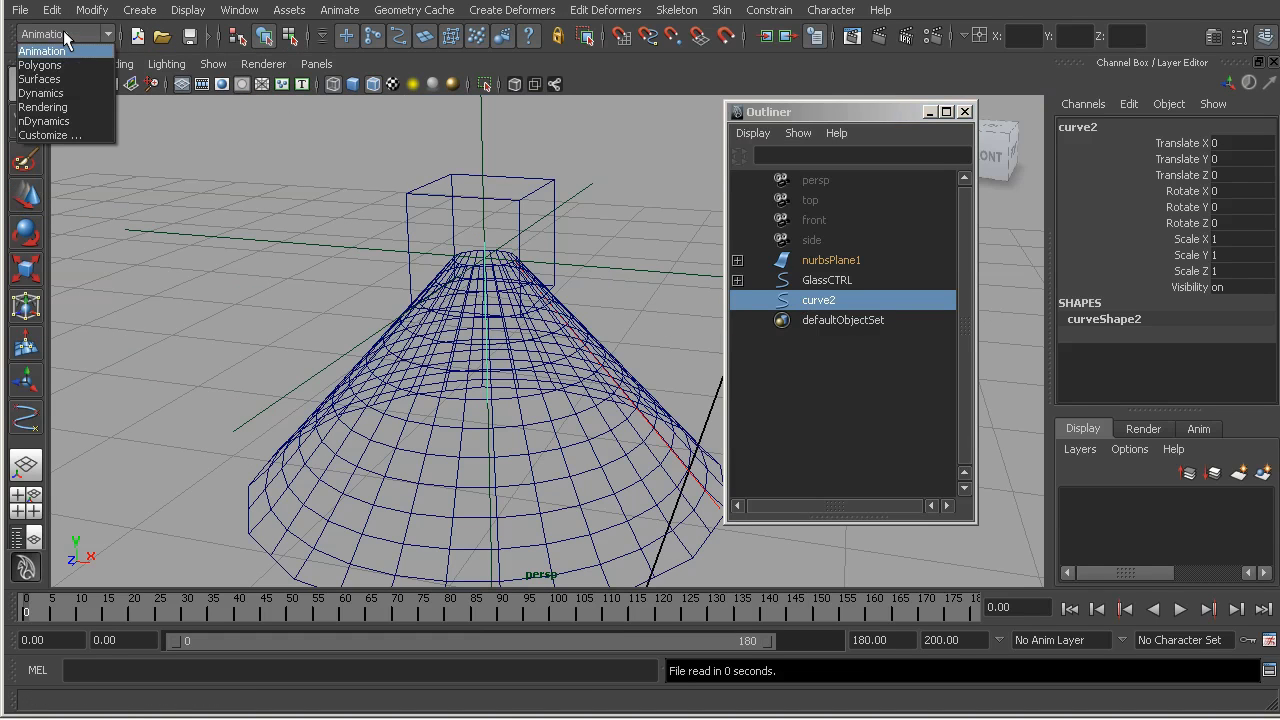
click(50, 91)
click(771, 10)
click(812, 290)
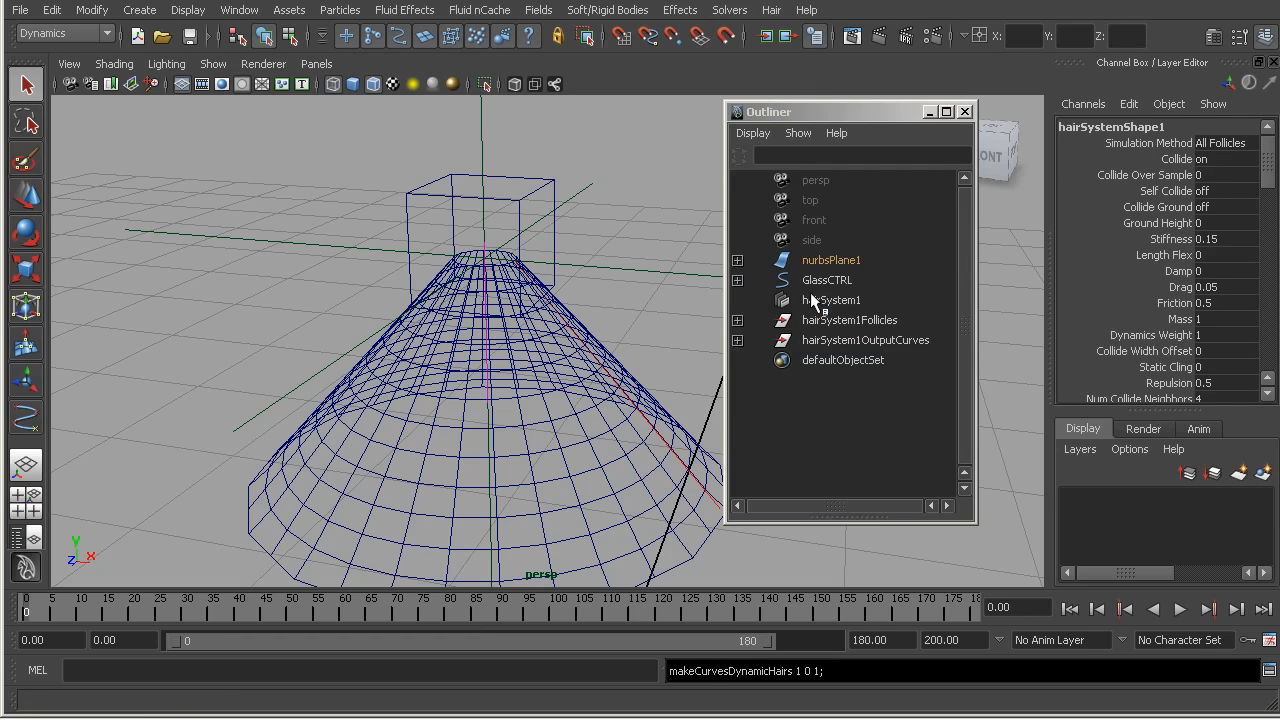
- Set the Point Lock of follicle1 to Base
click(737, 320)
click(838, 340)
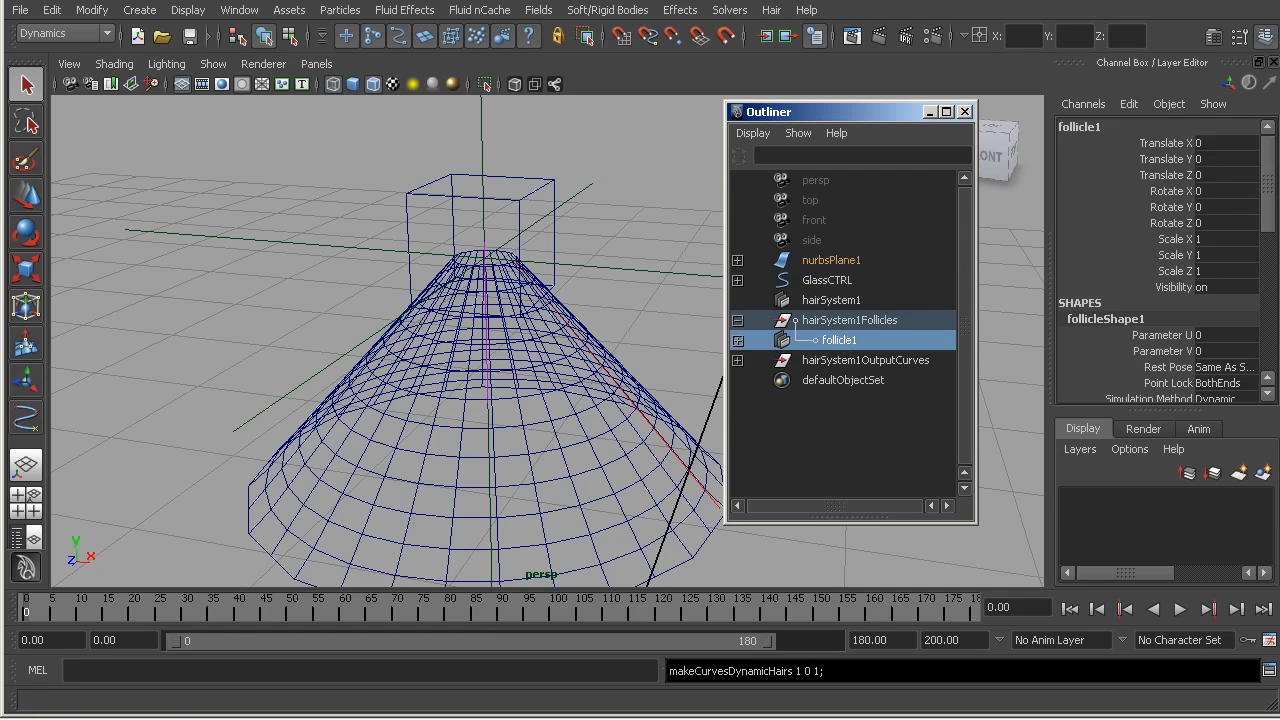
drag(1268, 200, 1268, 252)
click(1232, 236)
click(1232, 238)
click(1229, 269)
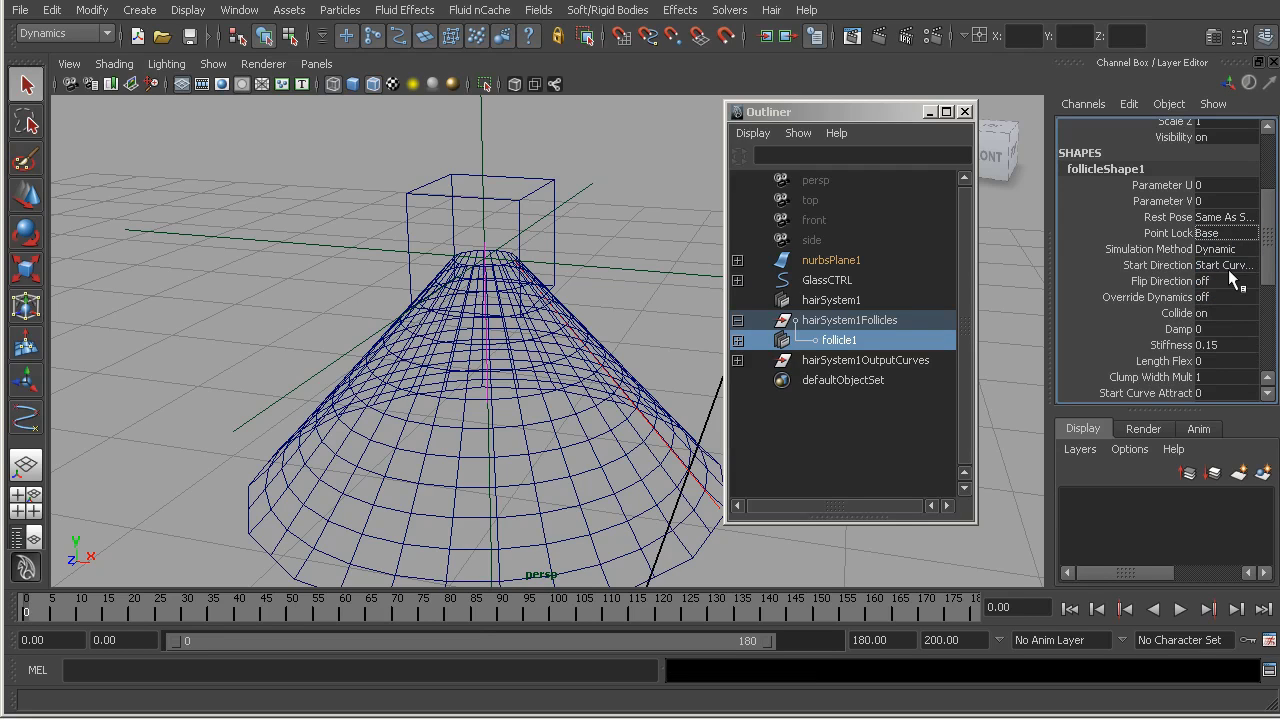
- Hide the original curve2 under follicle1 and select hairSystem1OutputCurves
click(737, 340)
click(852, 360)
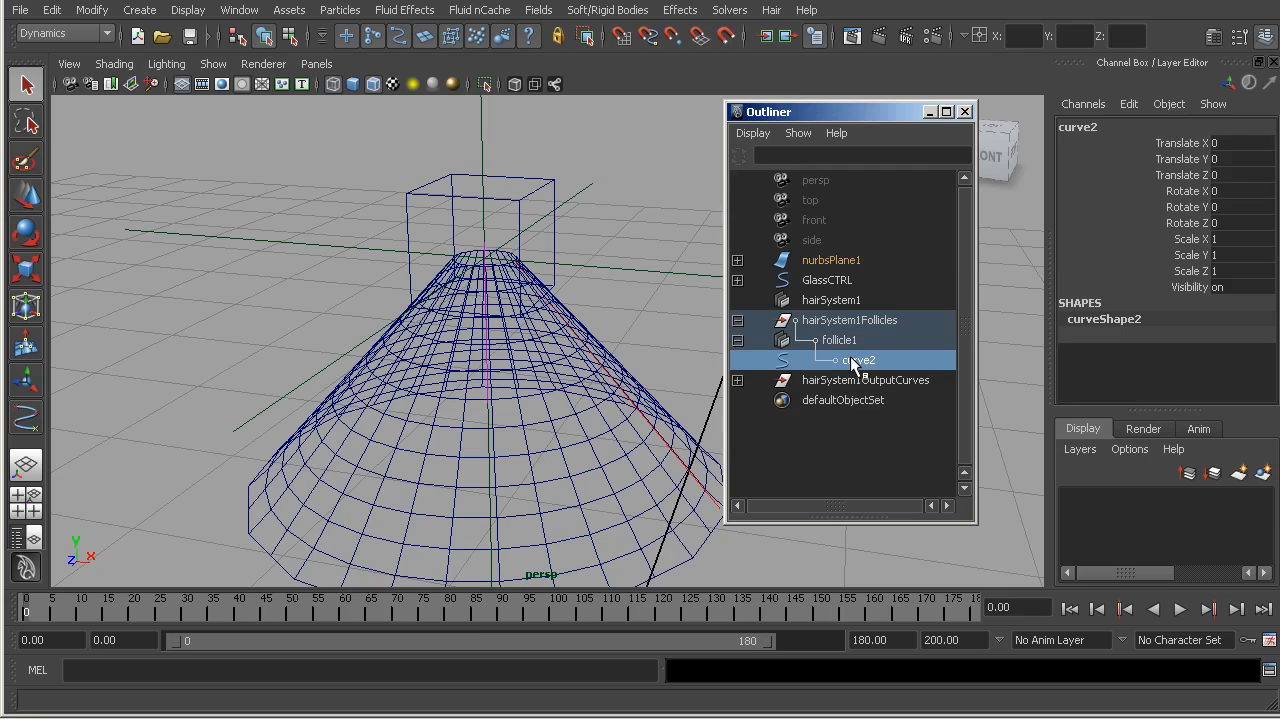
key(ctrl+h)
alt+right_drag(416, 302, 615, 332)
alt+drag(615, 332, 318, 279)
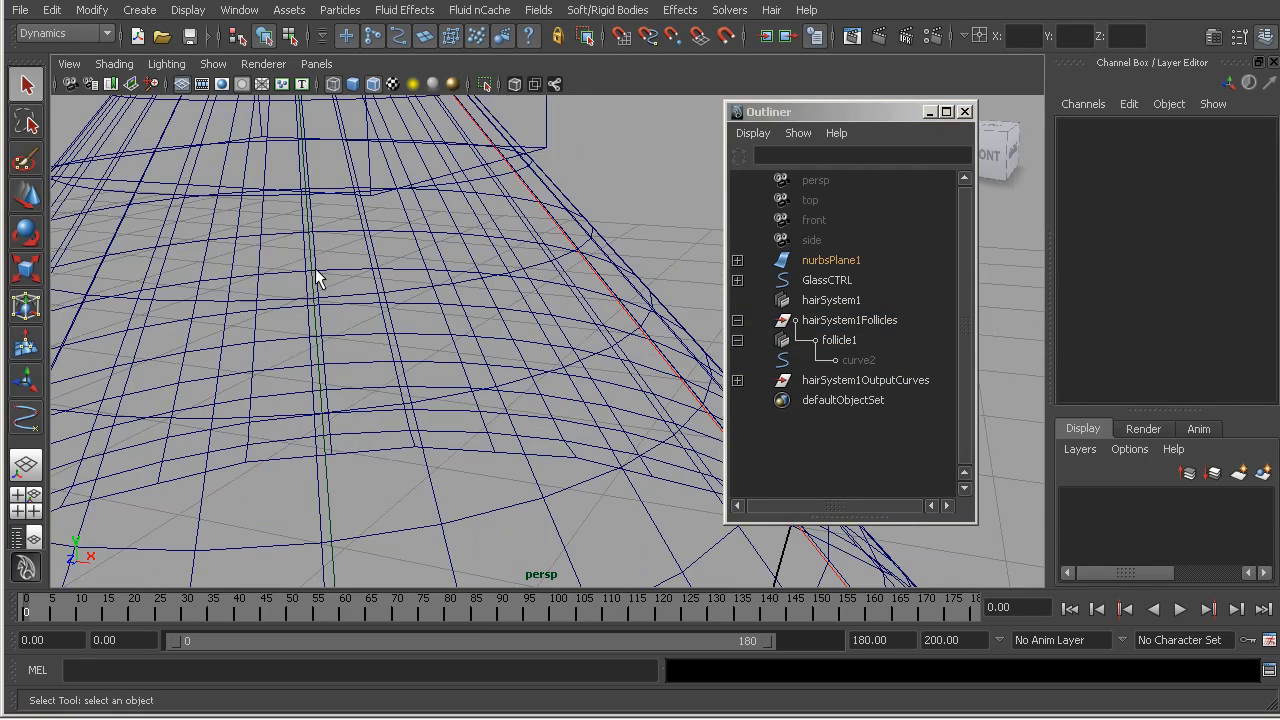
click(316, 278)
click(734, 386)
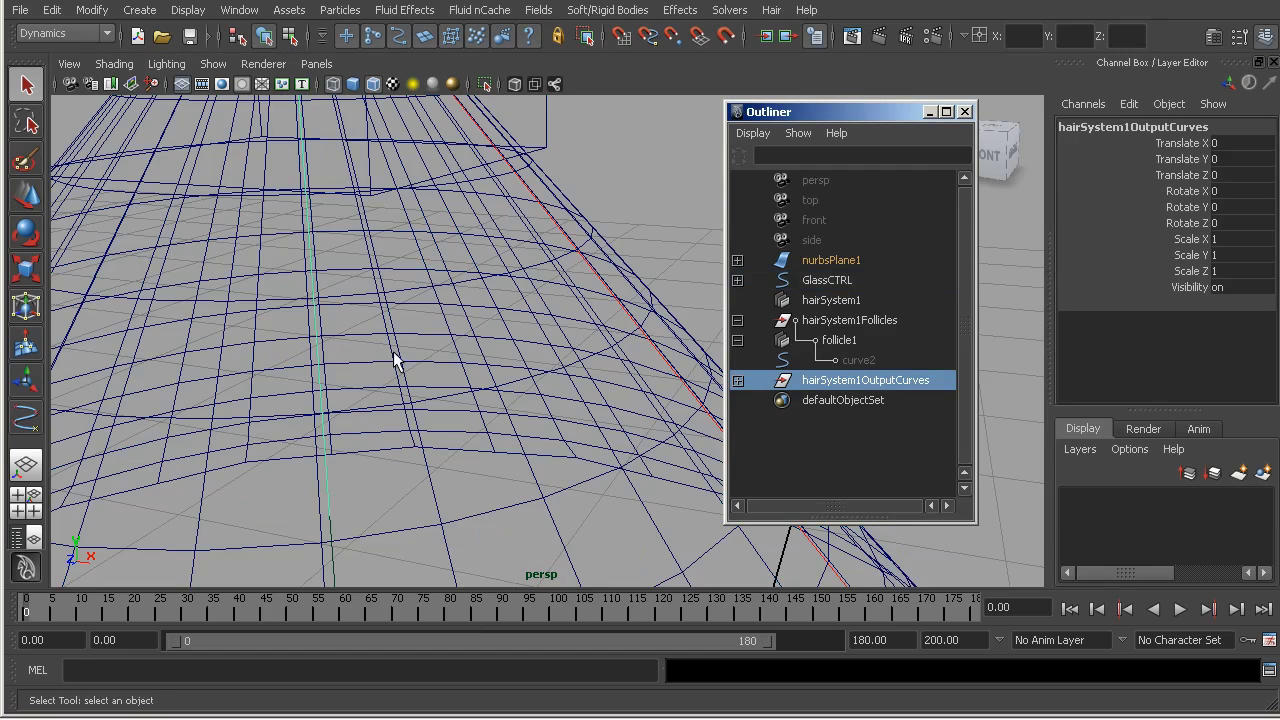
alt+right_drag(395, 362, 237, 337)
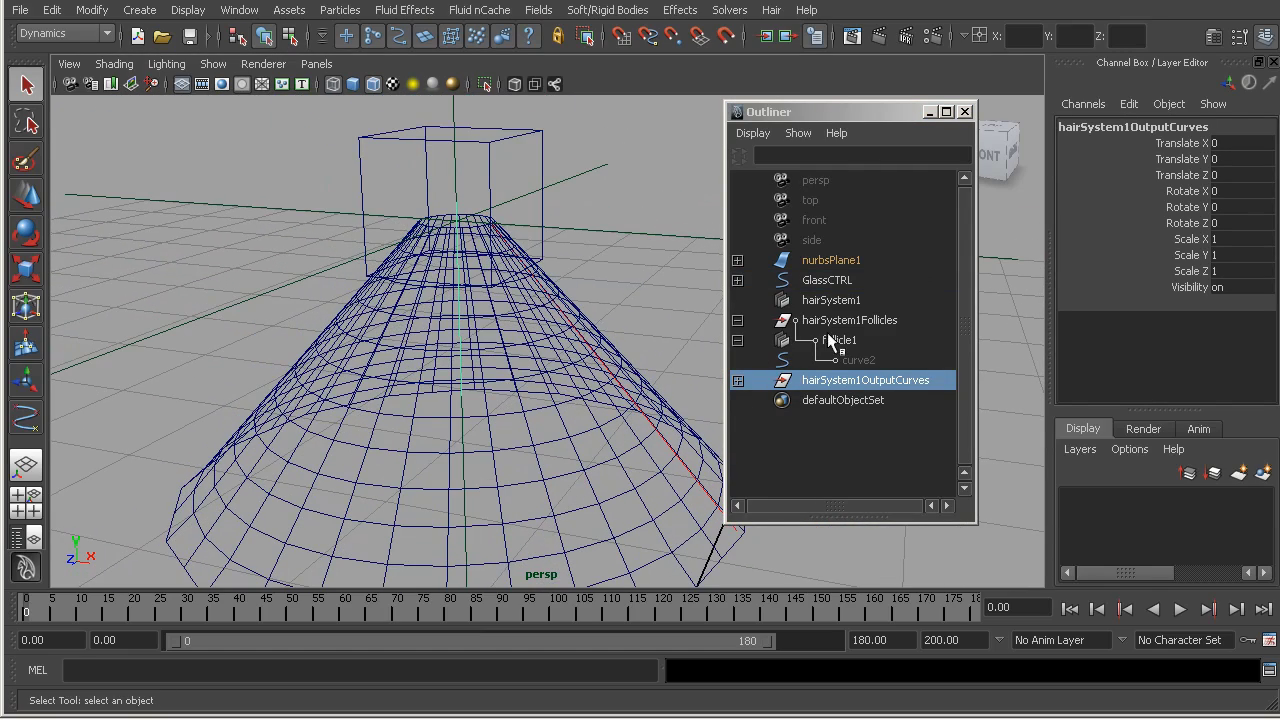
- Parent the hairSystem1Follicles group under HairDummy
click(839, 321)
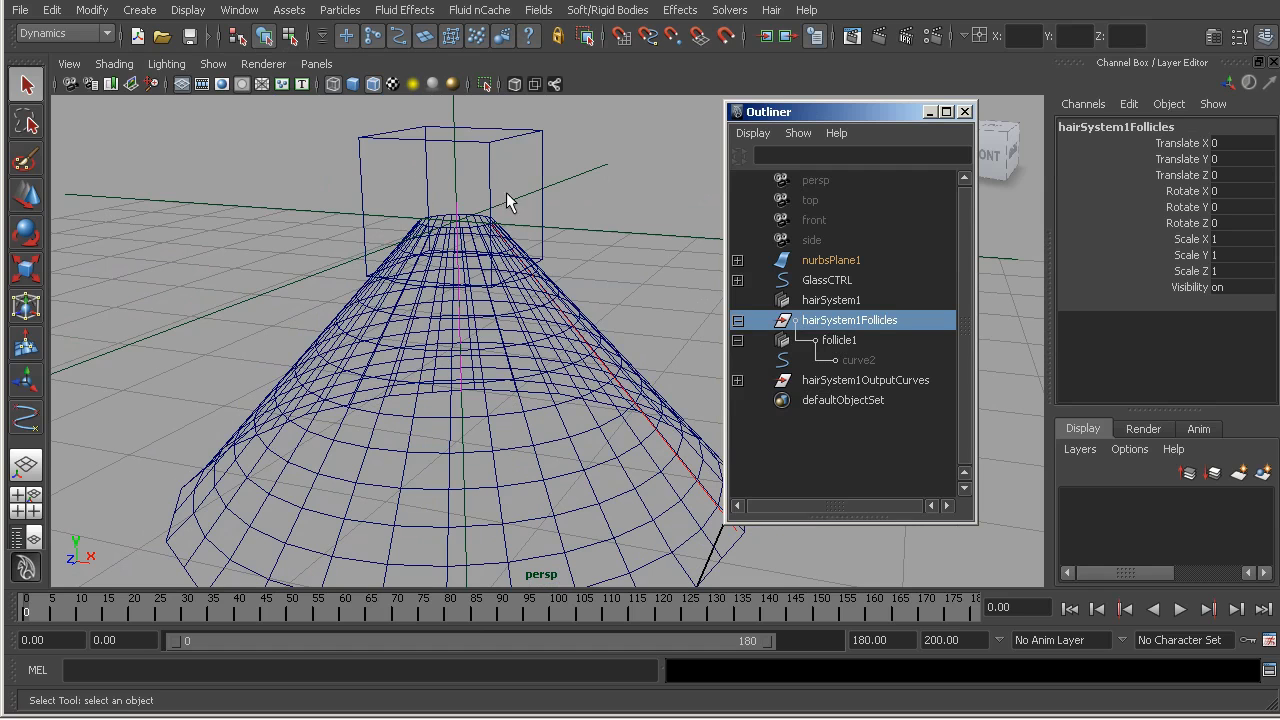
click(493, 163)
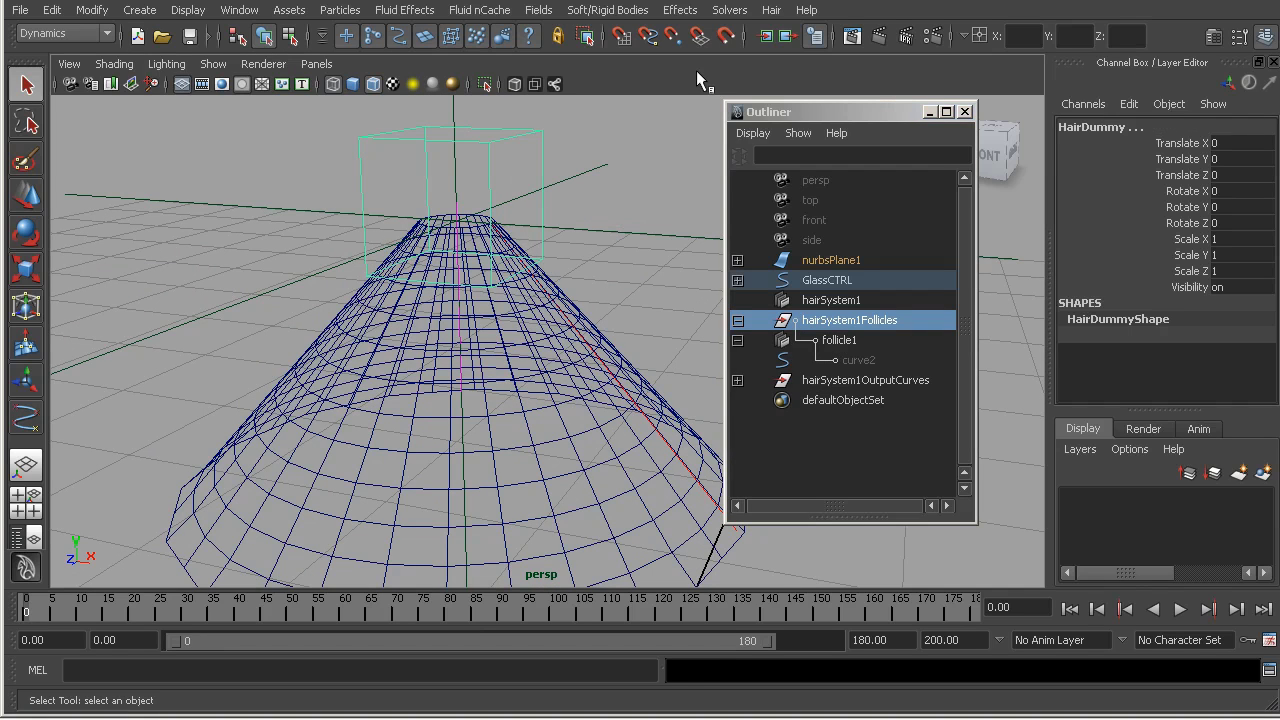
key(p)
- Play the animation in the front view to check how the follicle curve follows HairDummy, then rewind to the start
alt+right_drag(475, 418, 408, 400)
key(space)
drag(408, 400, 400, 363)
alt+right_drag(355, 366, 420, 366)
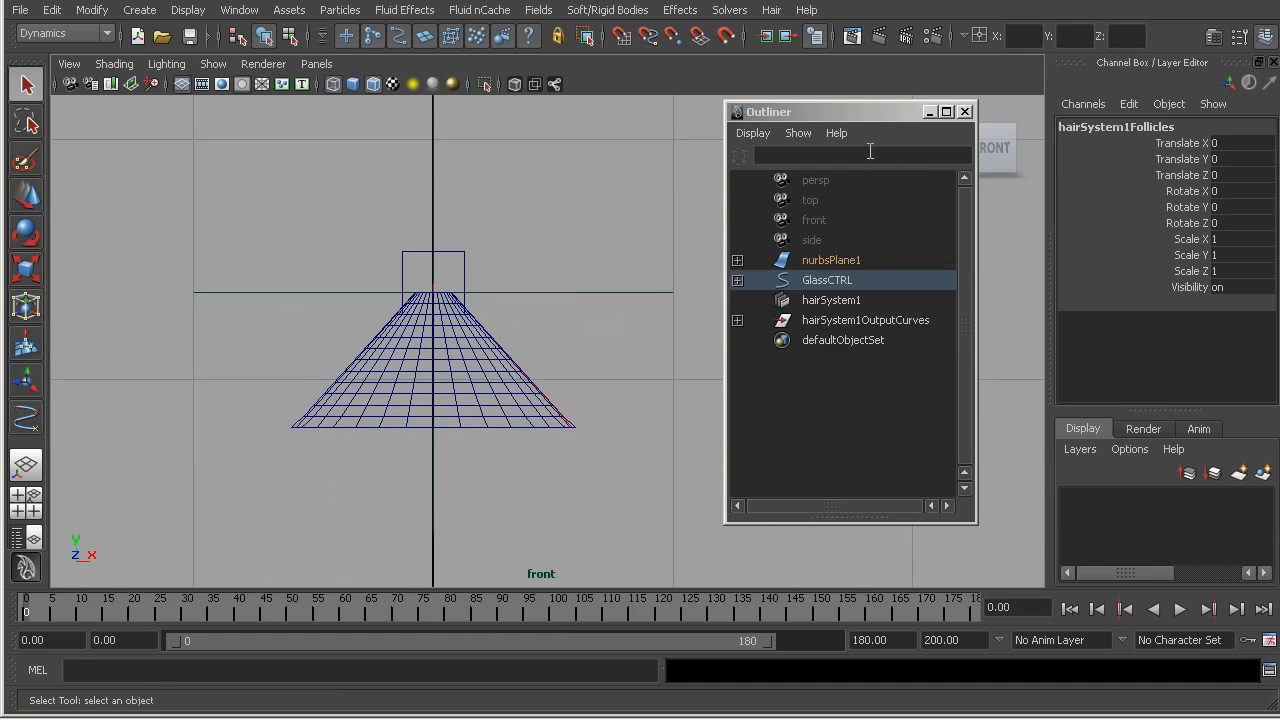
click(929, 111)
alt+middle_drag(510, 364, 500, 329)
alt+right_drag(552, 340, 634, 380)
alt+middle_drag(634, 380, 552, 346)
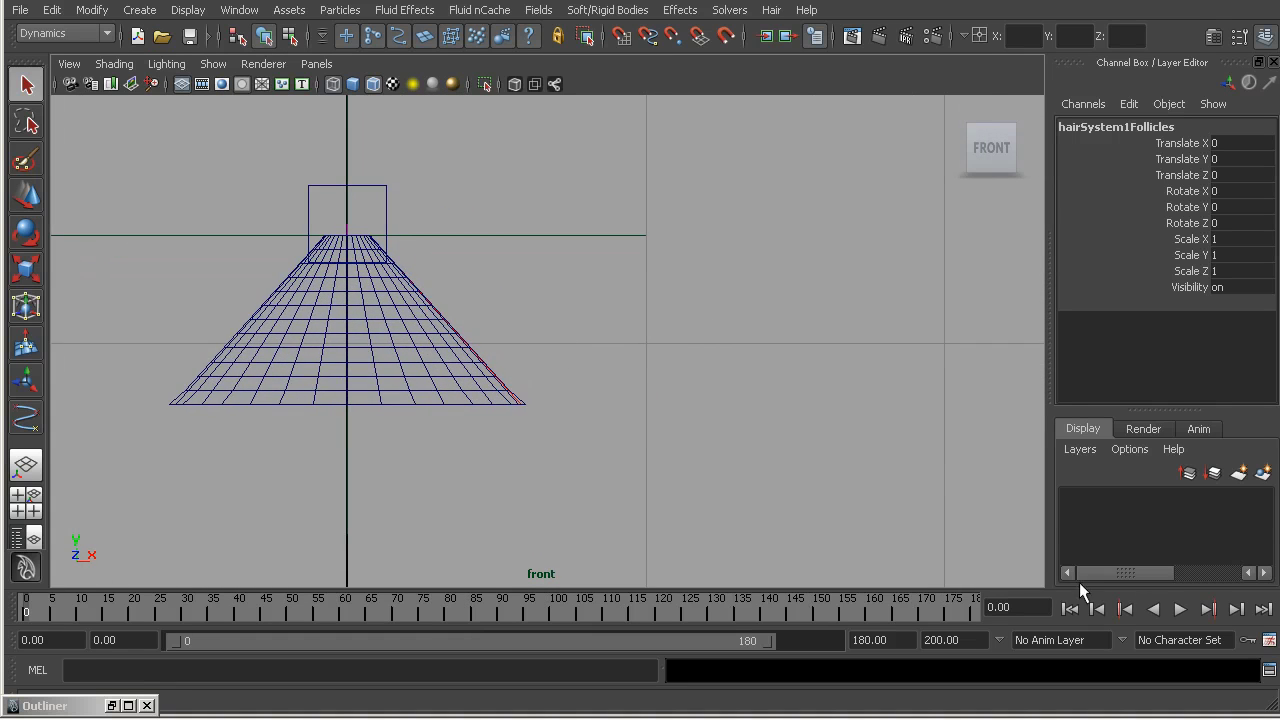
click(1180, 609)
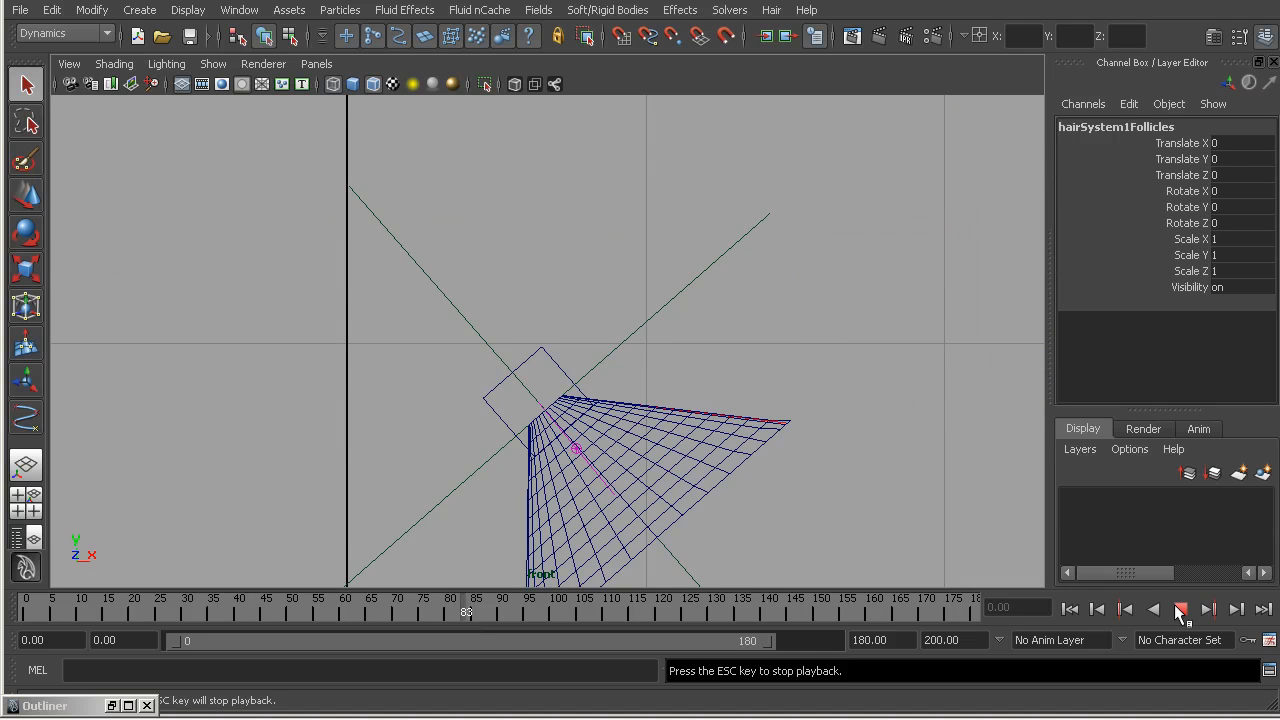
click(1180, 609)
click(1069, 608)
- Select hairSystem1OutputCurves and replay the animation in the front view to examine the dynamic curve's motion
click(239, 9)
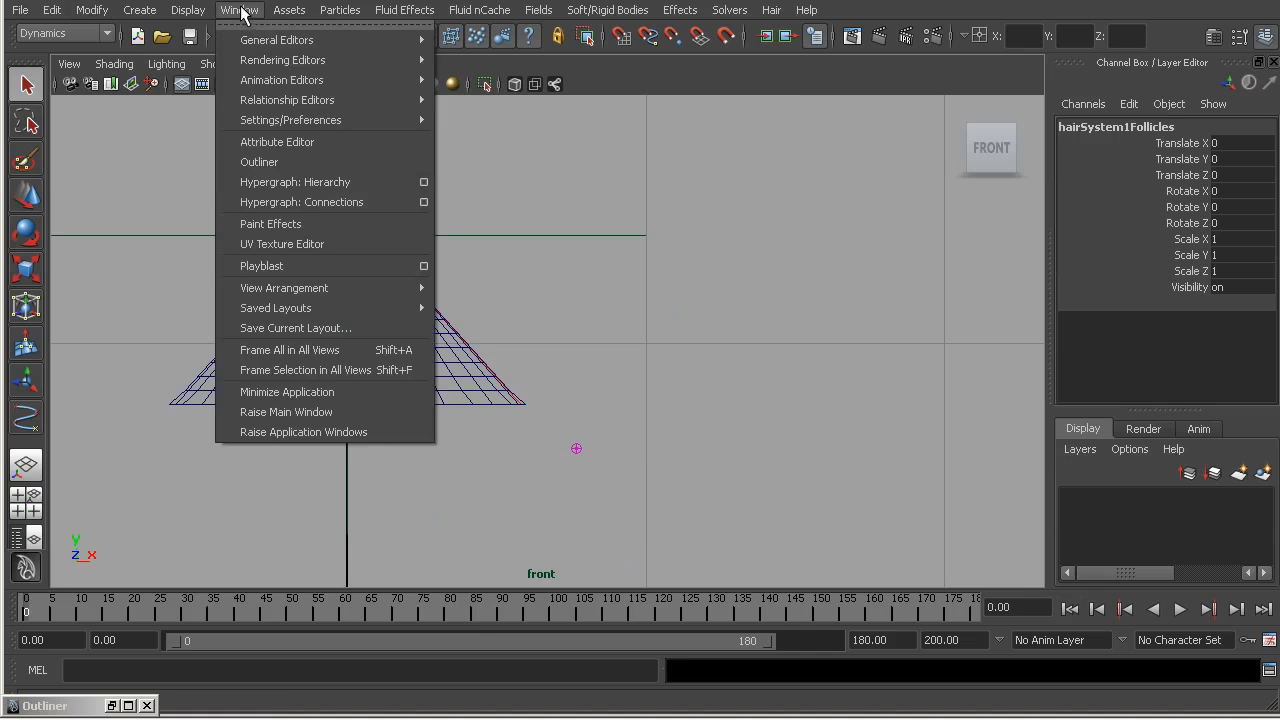
click(260, 160)
click(829, 320)
click(929, 111)
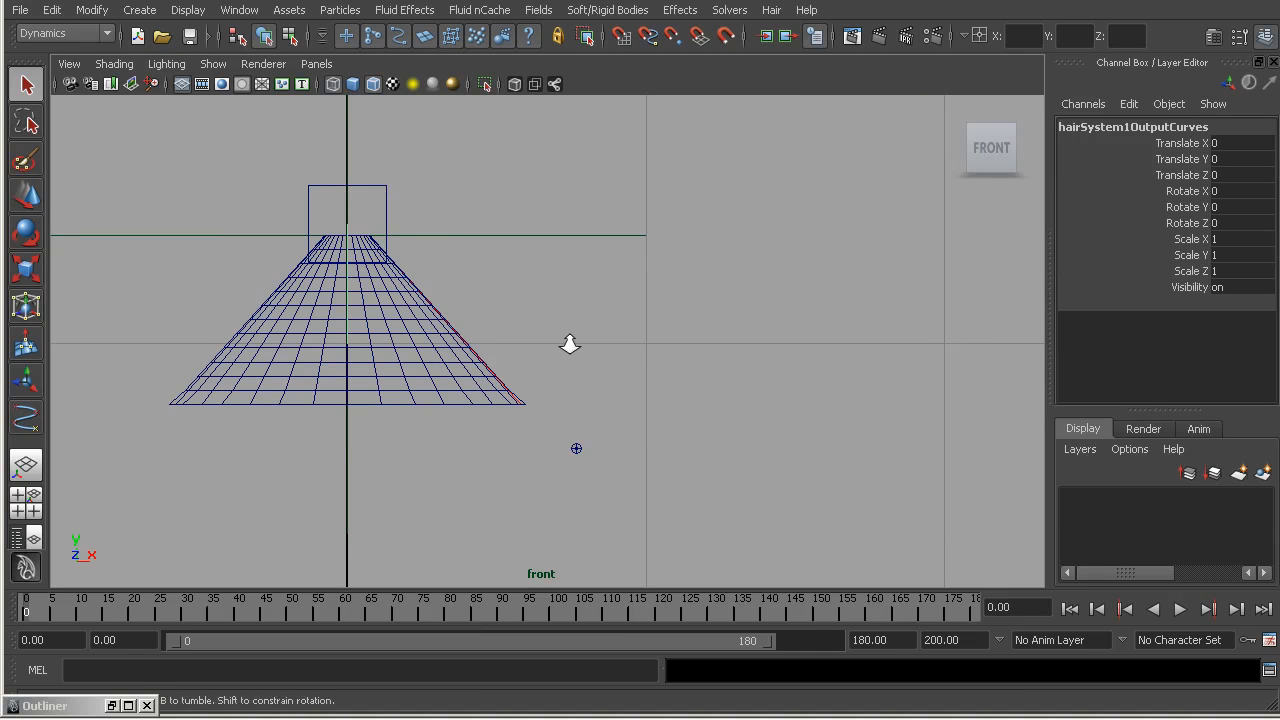
alt+right_drag(569, 340, 657, 366)
alt+middle_drag(657, 366, 663, 373)
alt+right_drag(880, 500, 684, 482)
alt+middle_drag(684, 482, 612, 465)
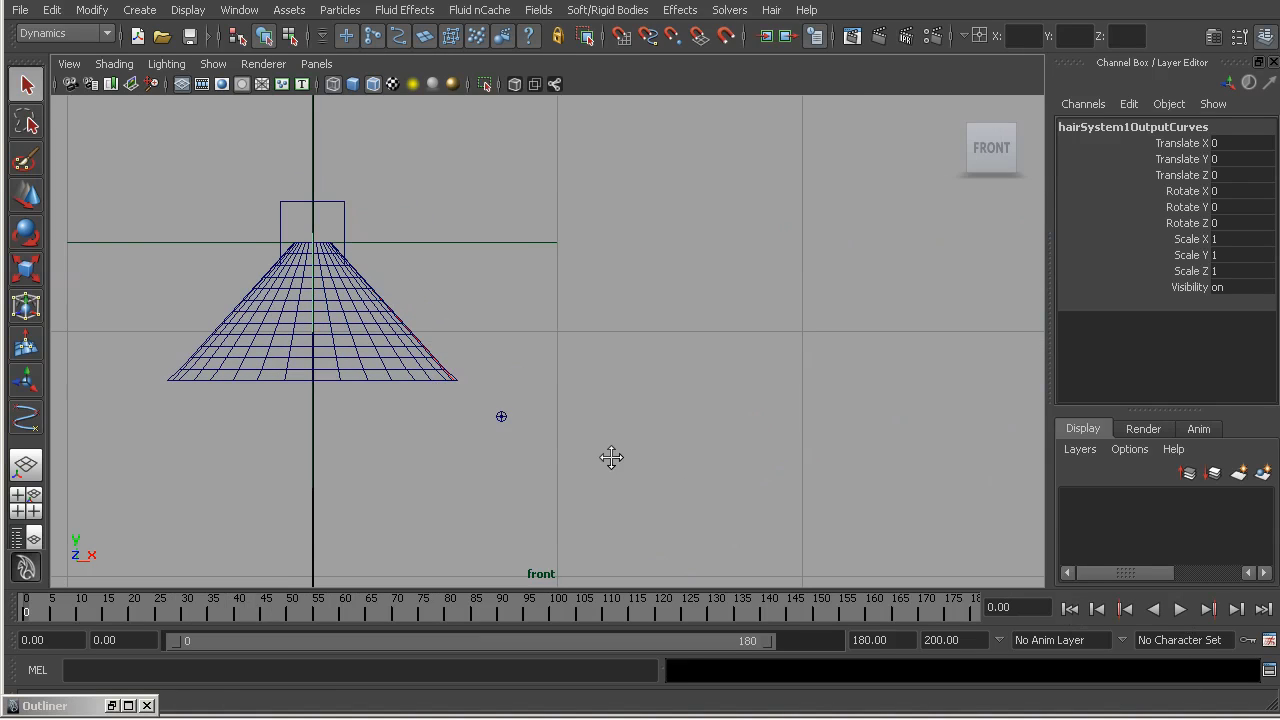
click(1180, 609)
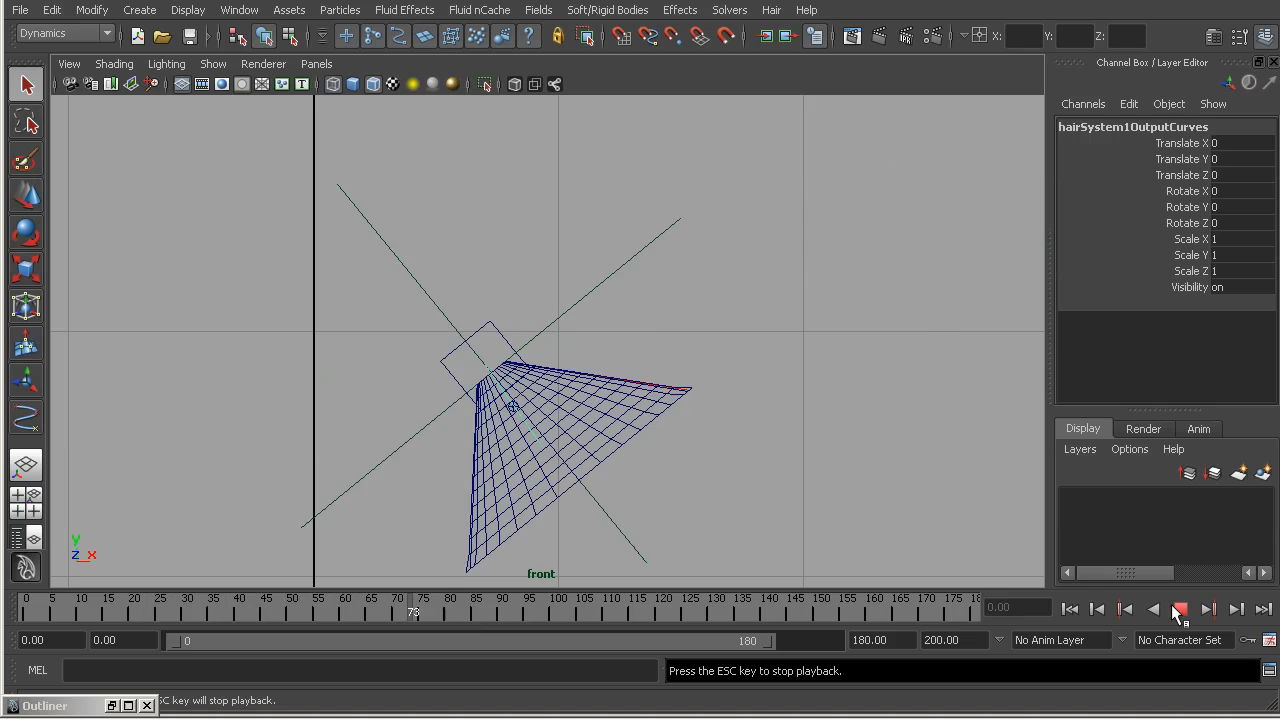
click(1178, 609)
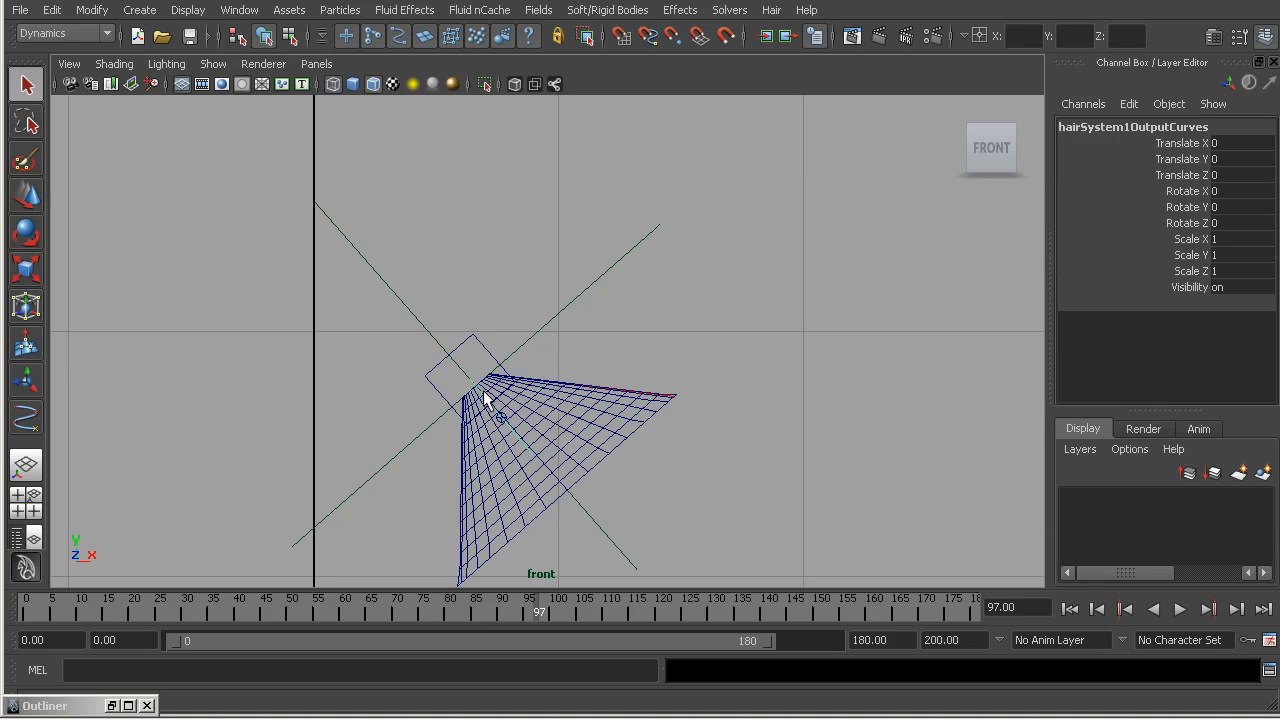
- Set the Stiffness of hairSystemShape1 to 0 in its Dynamics attributes
click(239, 10)
click(255, 160)
click(830, 300)
key(ctrl+a)
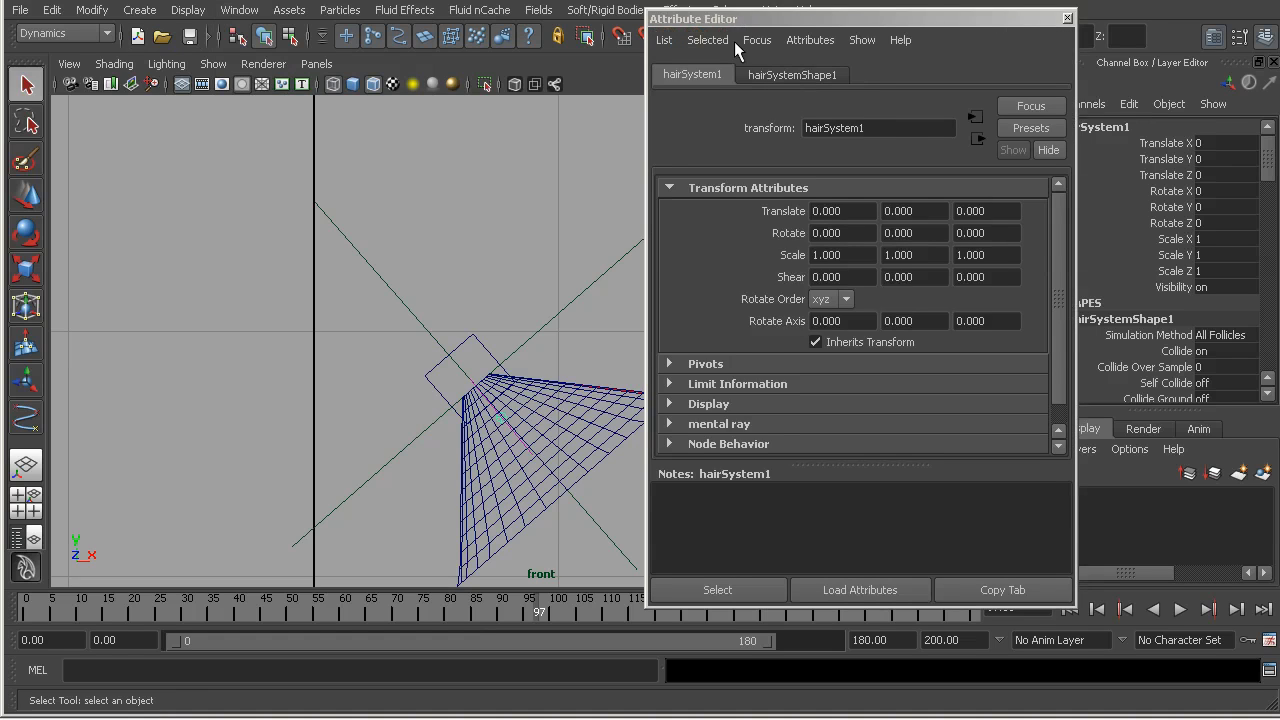
click(758, 76)
click(669, 252)
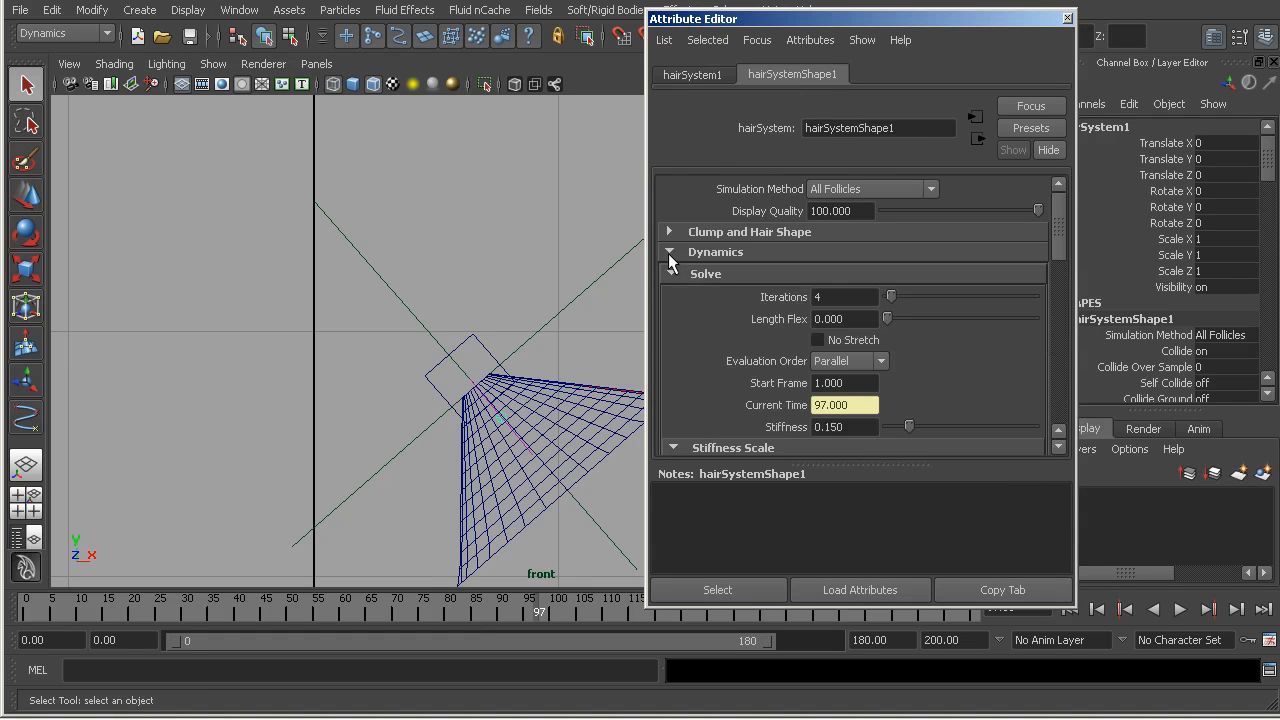
scroll(699, 292, down, 2)
double_click(850, 367)
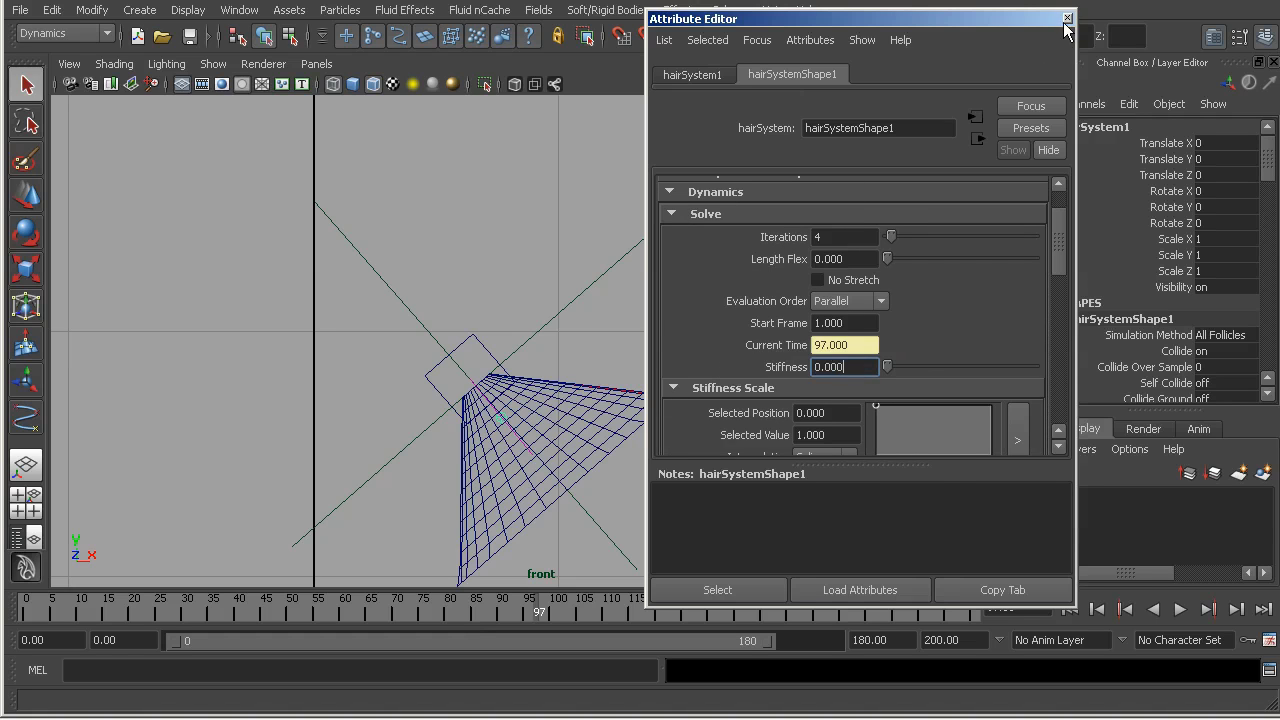
click(1067, 18)
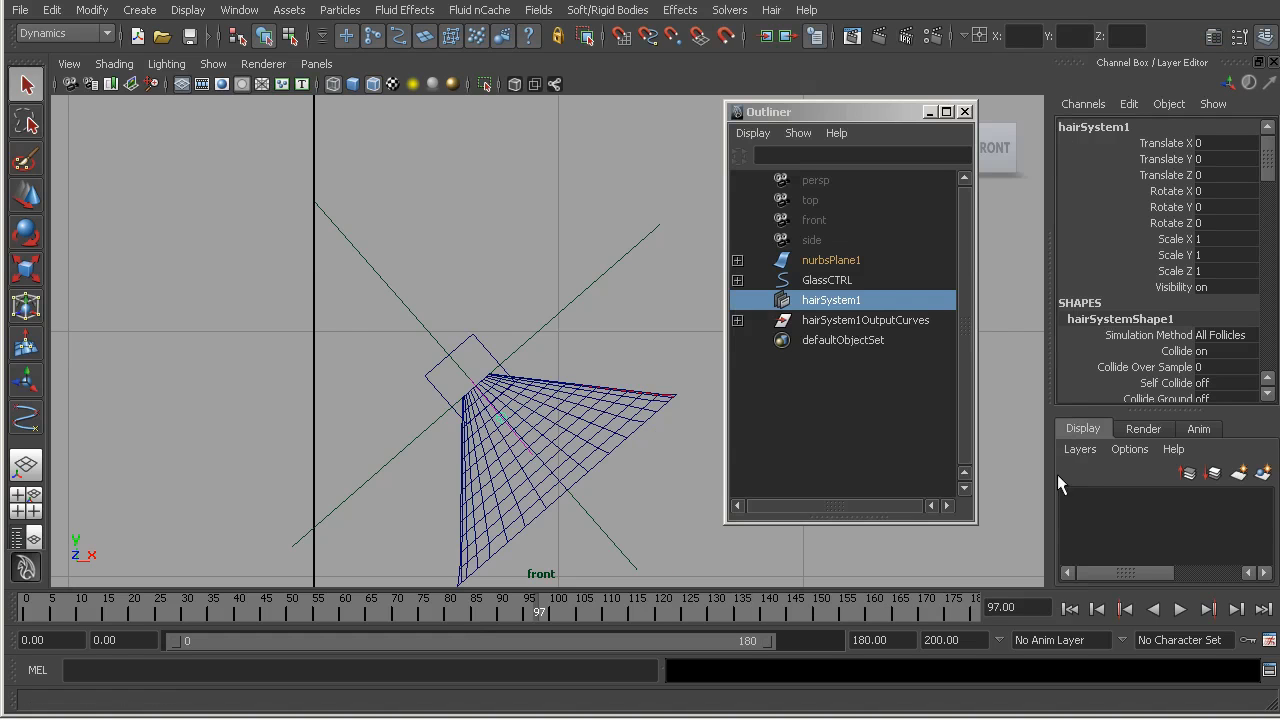
- Isolate hairSystem1OutputCurves in the front view and play the animation from frame 0 to examine the curve's swing
click(1070, 608)
click(829, 282)
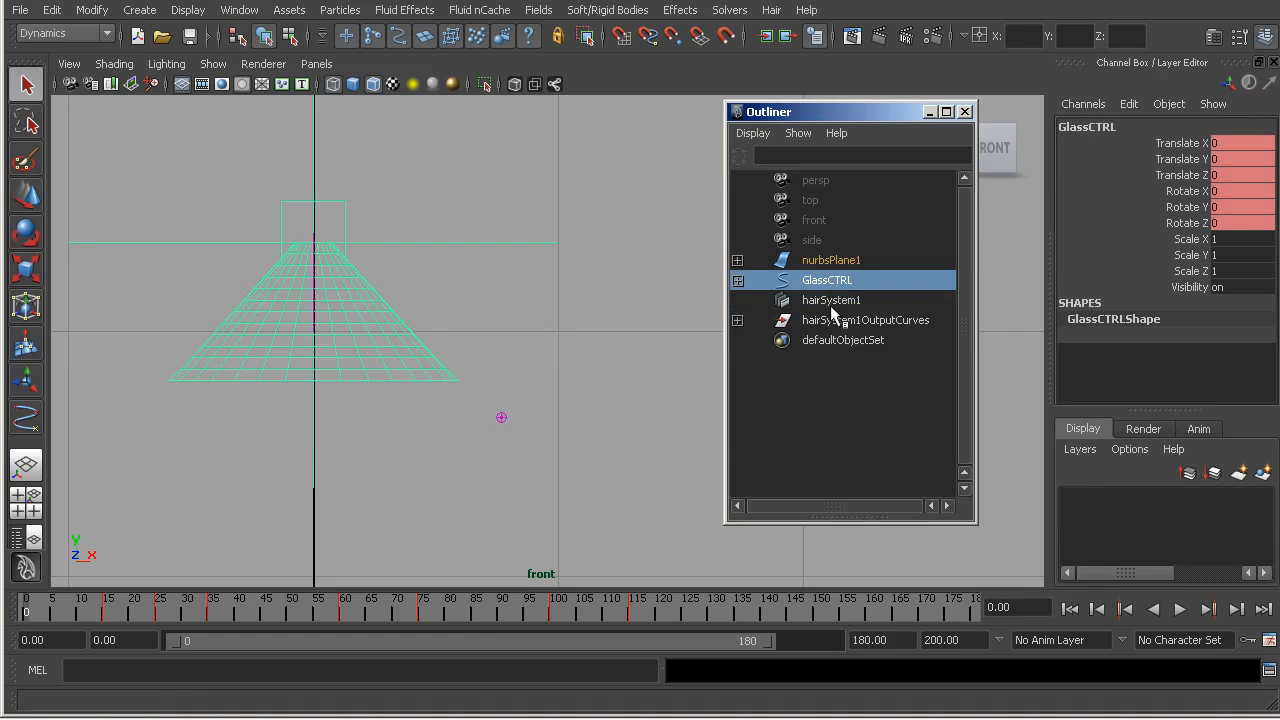
click(831, 318)
click(484, 84)
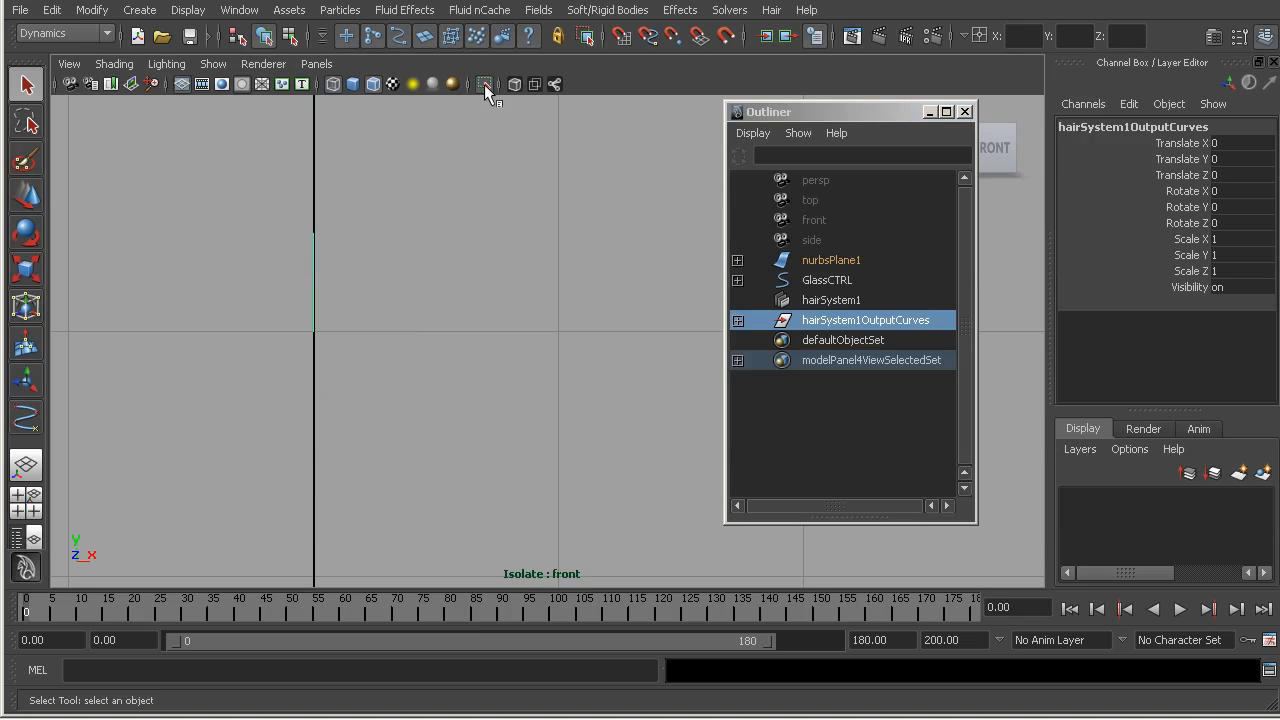
click(930, 111)
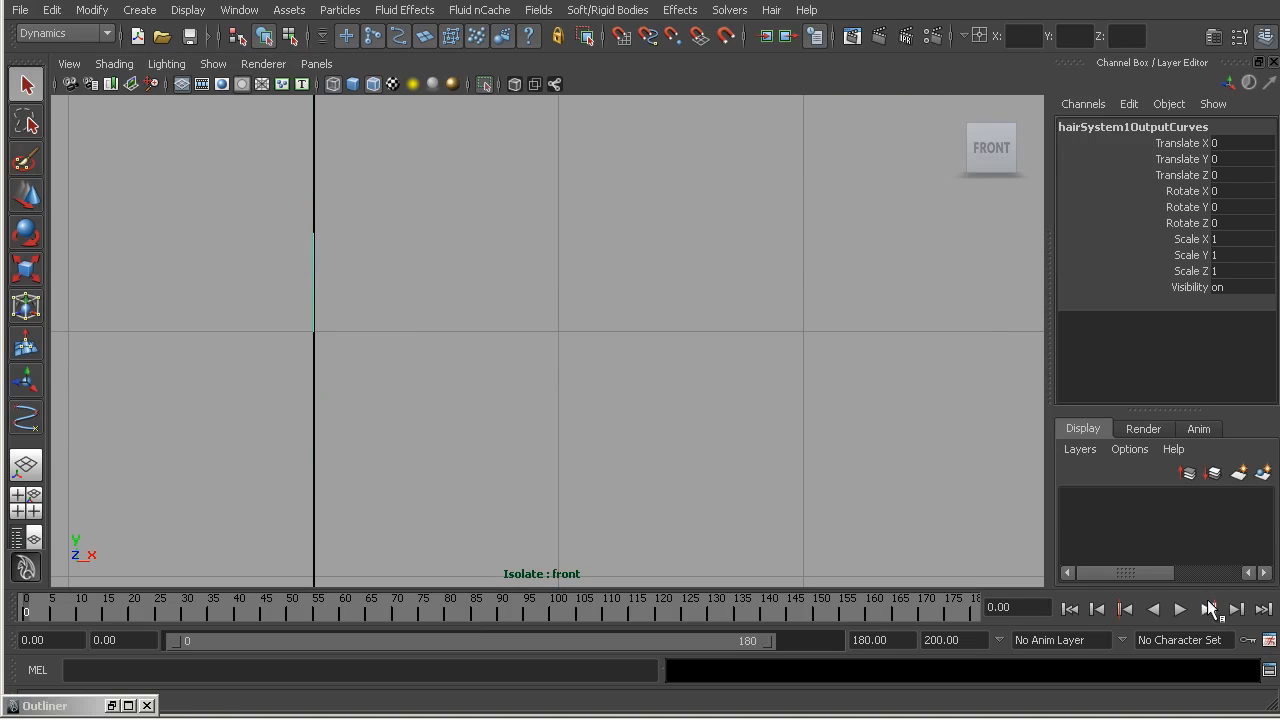
click(1180, 609)
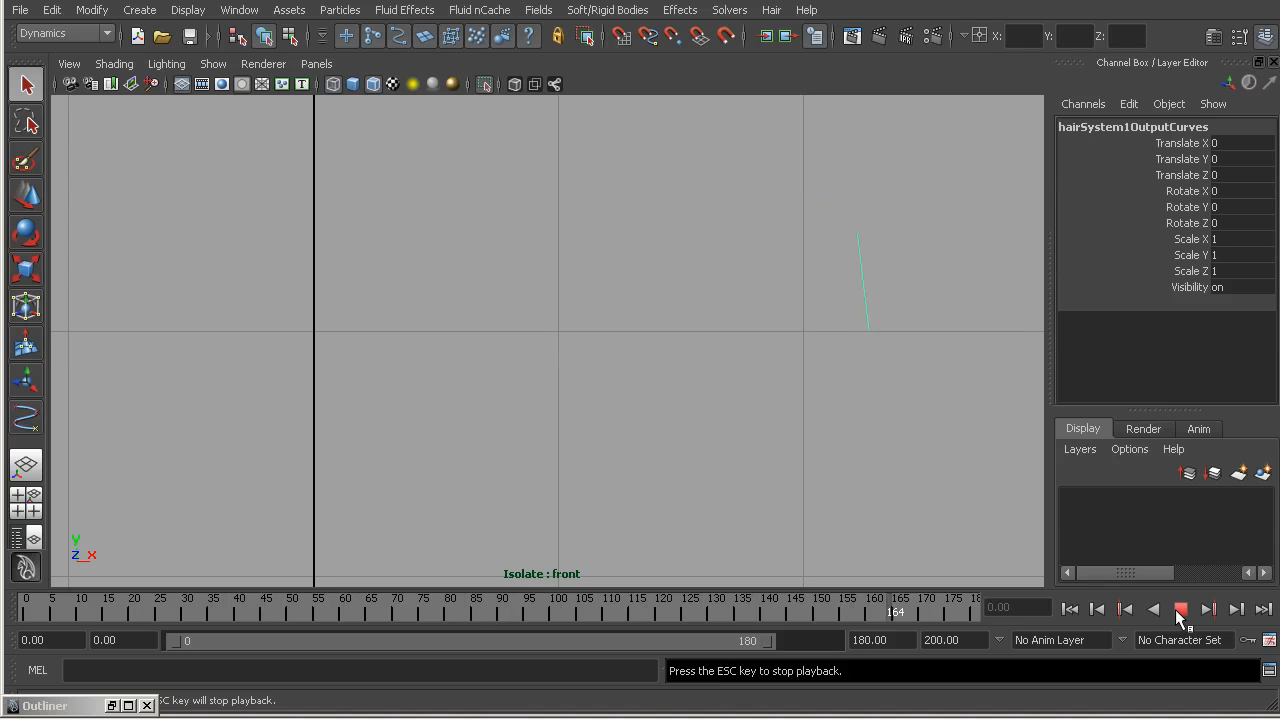
click(1180, 609)
- Set the Gravity of hairSystemShape1 to 5 in its Forces attributes
click(79, 706)
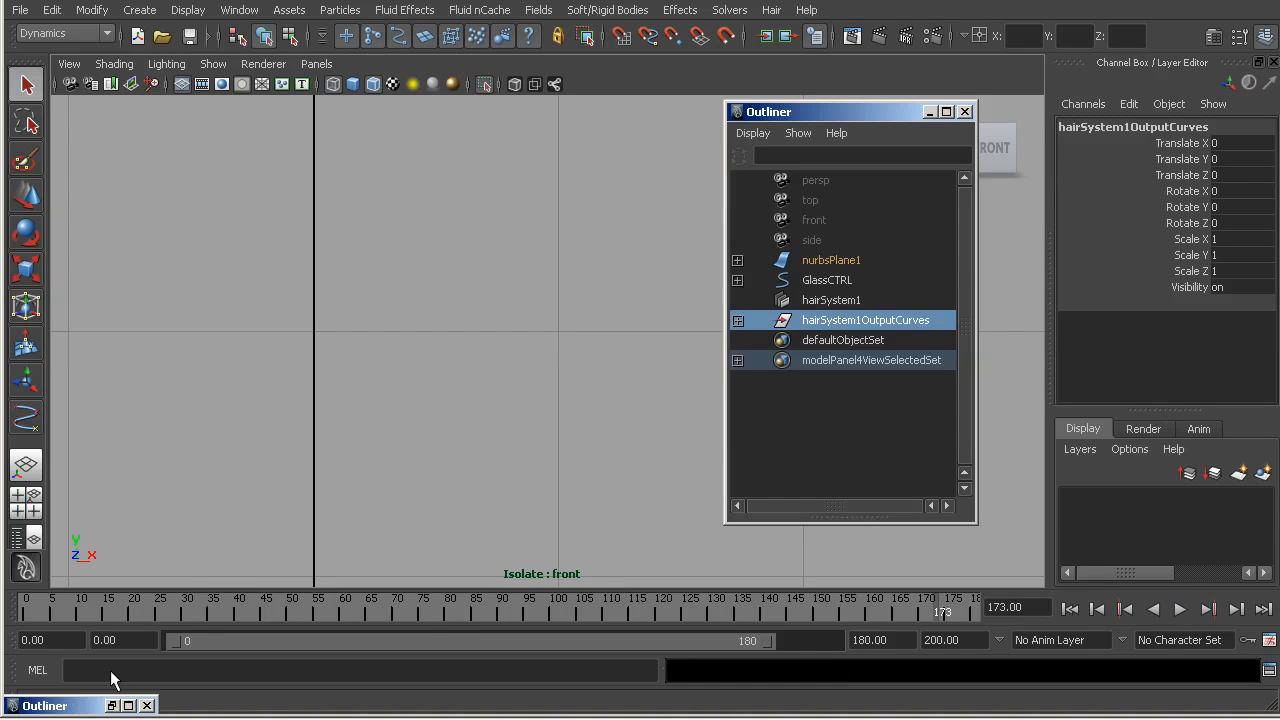
click(838, 299)
key(ctrl+a)
click(783, 76)
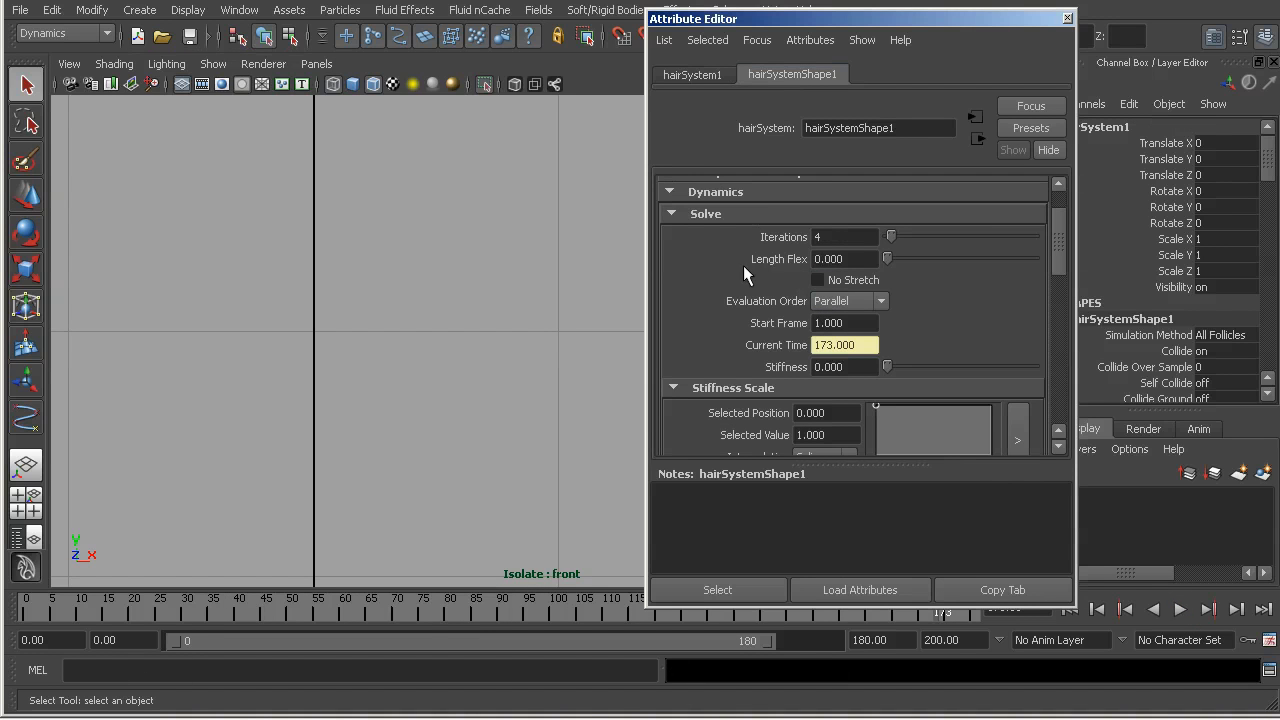
drag(1053, 230, 1056, 296)
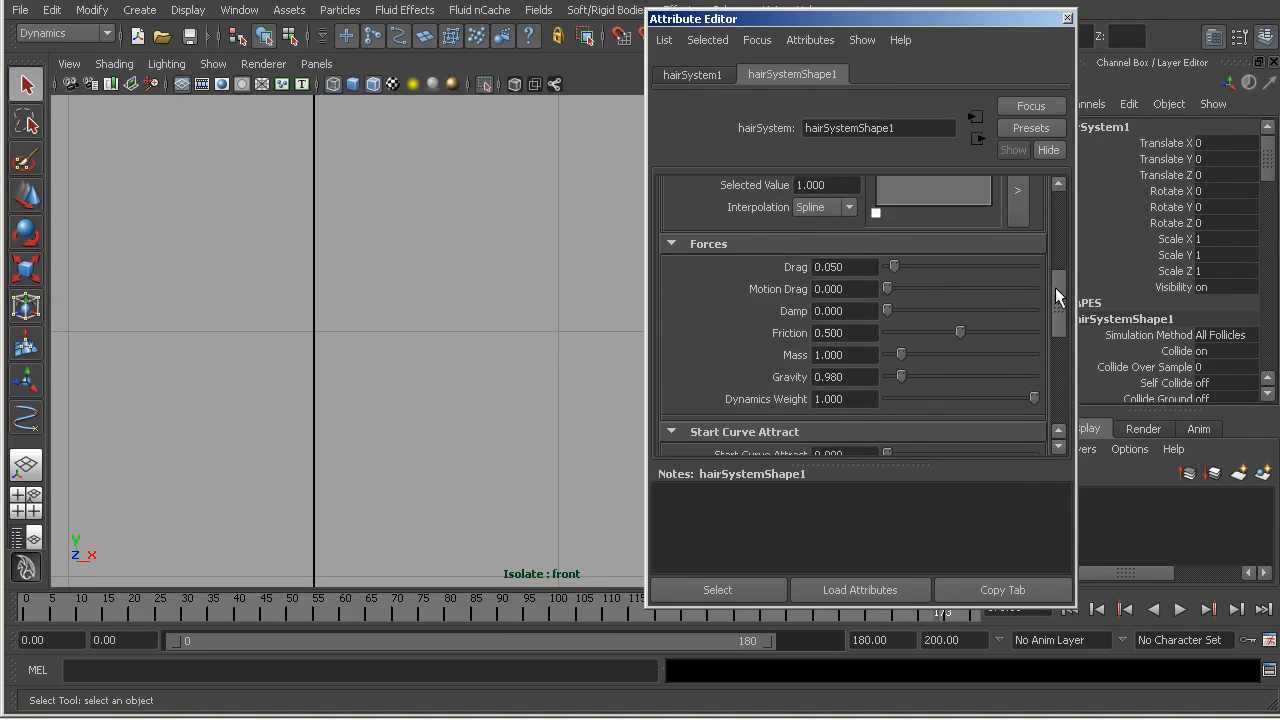
double_click(857, 378)
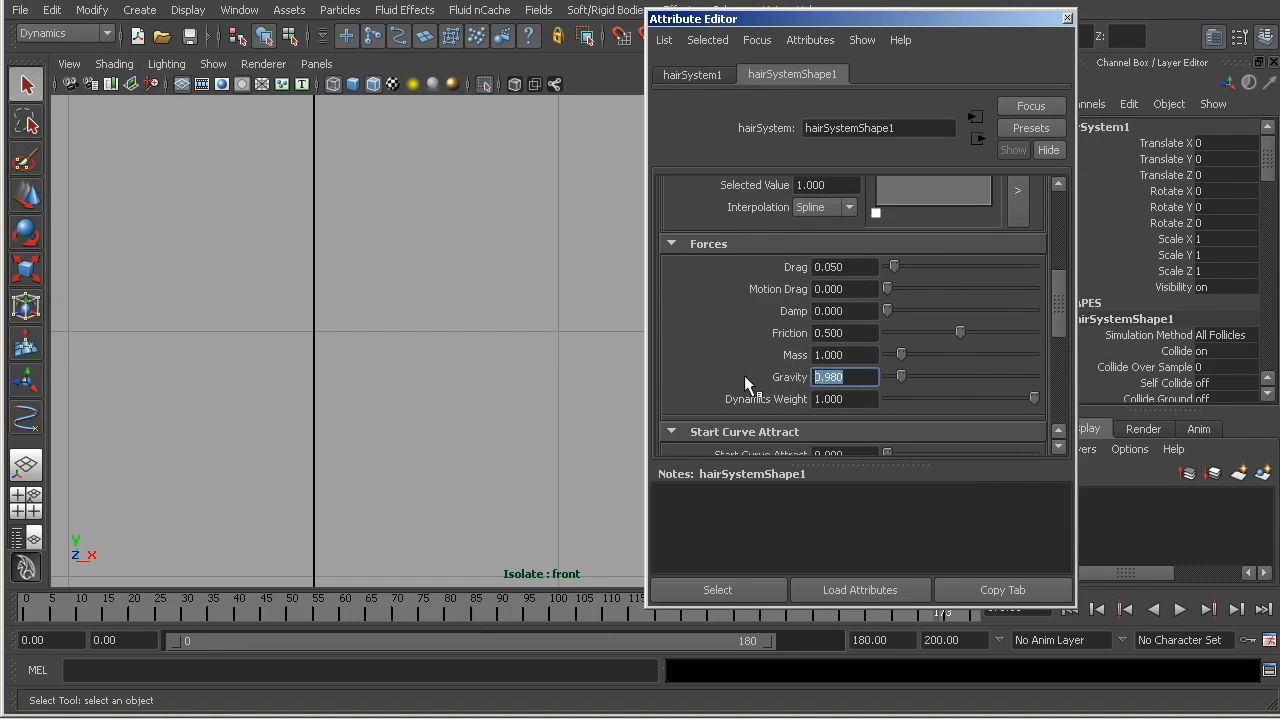
text(5)
key(Return)
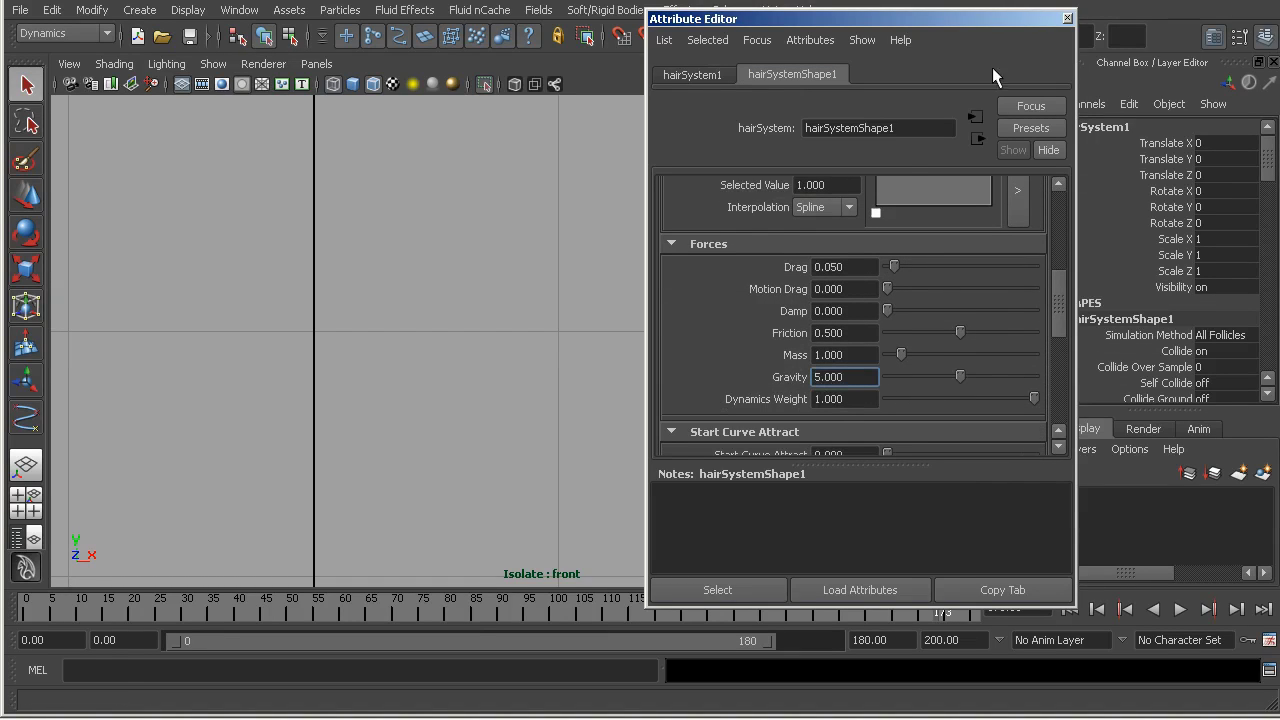
click(1067, 18)
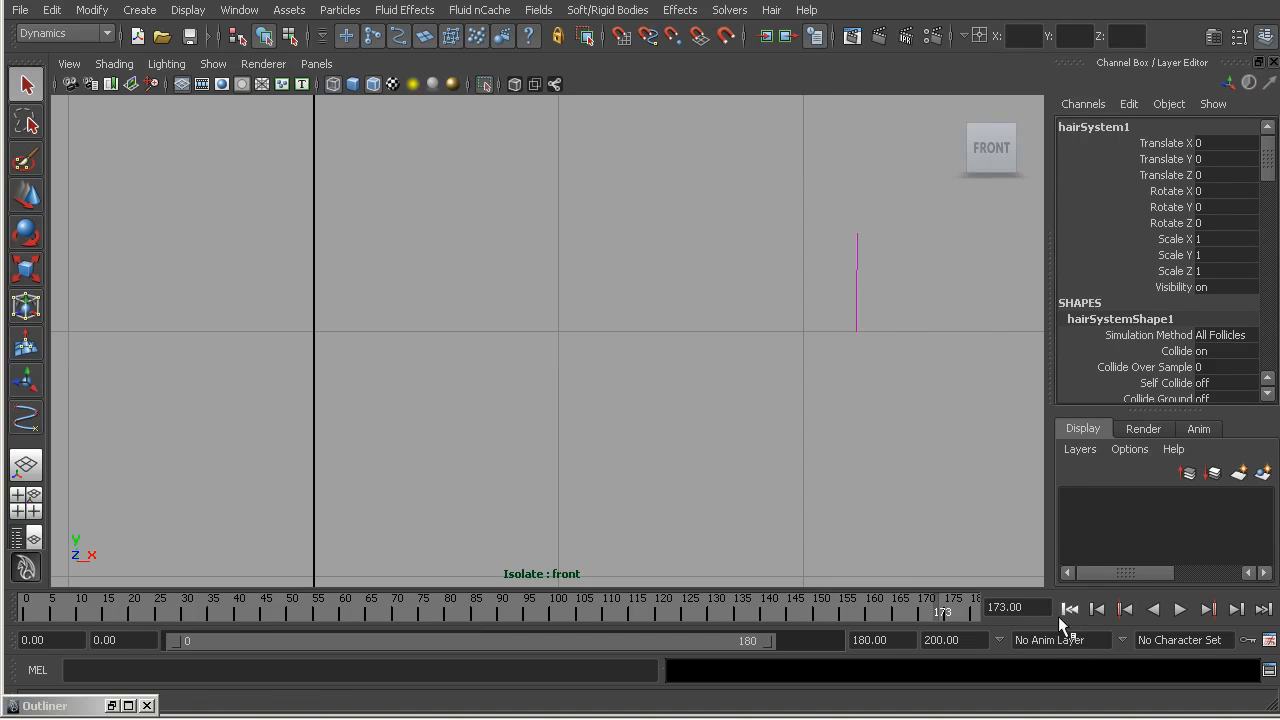
- Play the animation from frame 0 to examine the isolated curve's swing, then rewind and end the isolation in the front view
click(1069, 608)
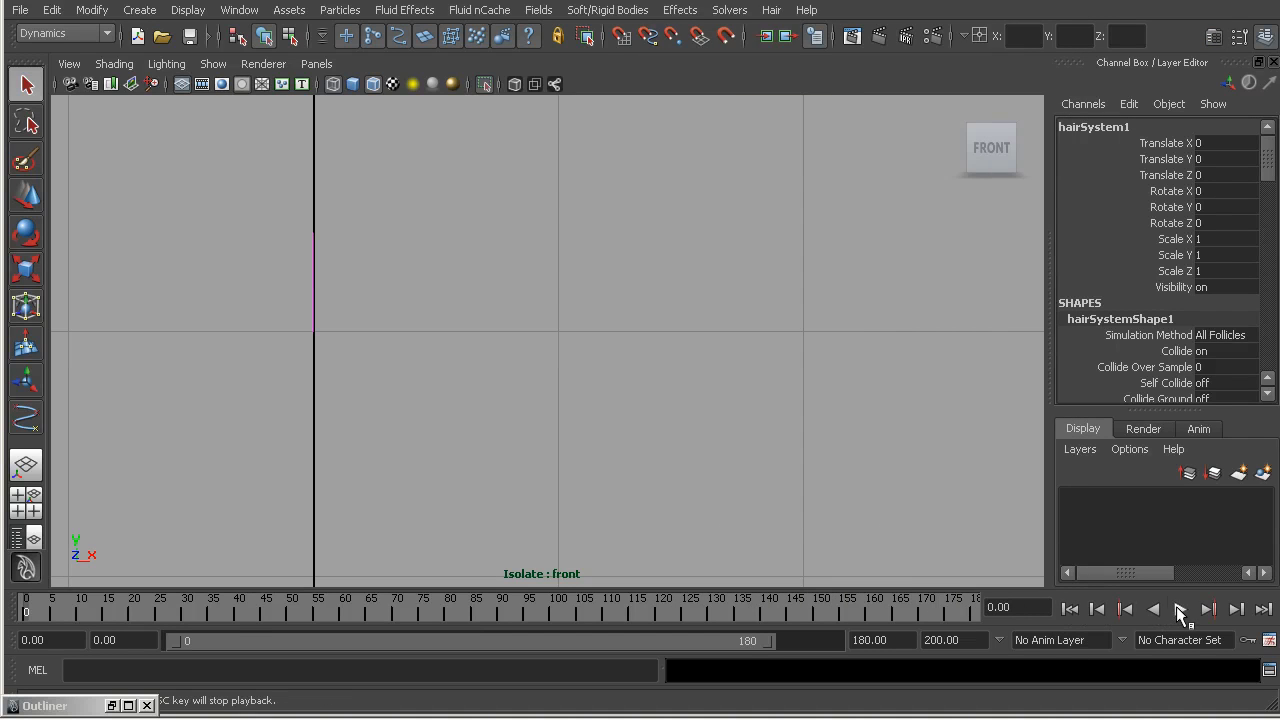
click(1180, 609)
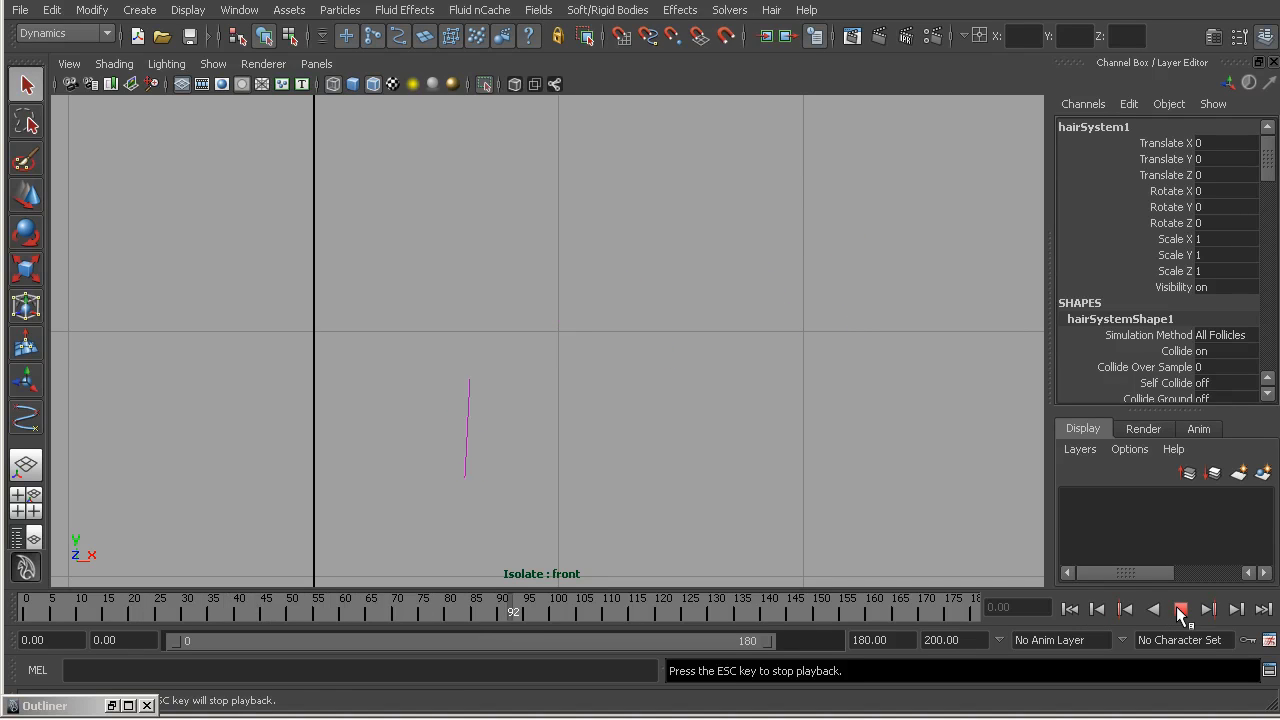
click(1180, 609)
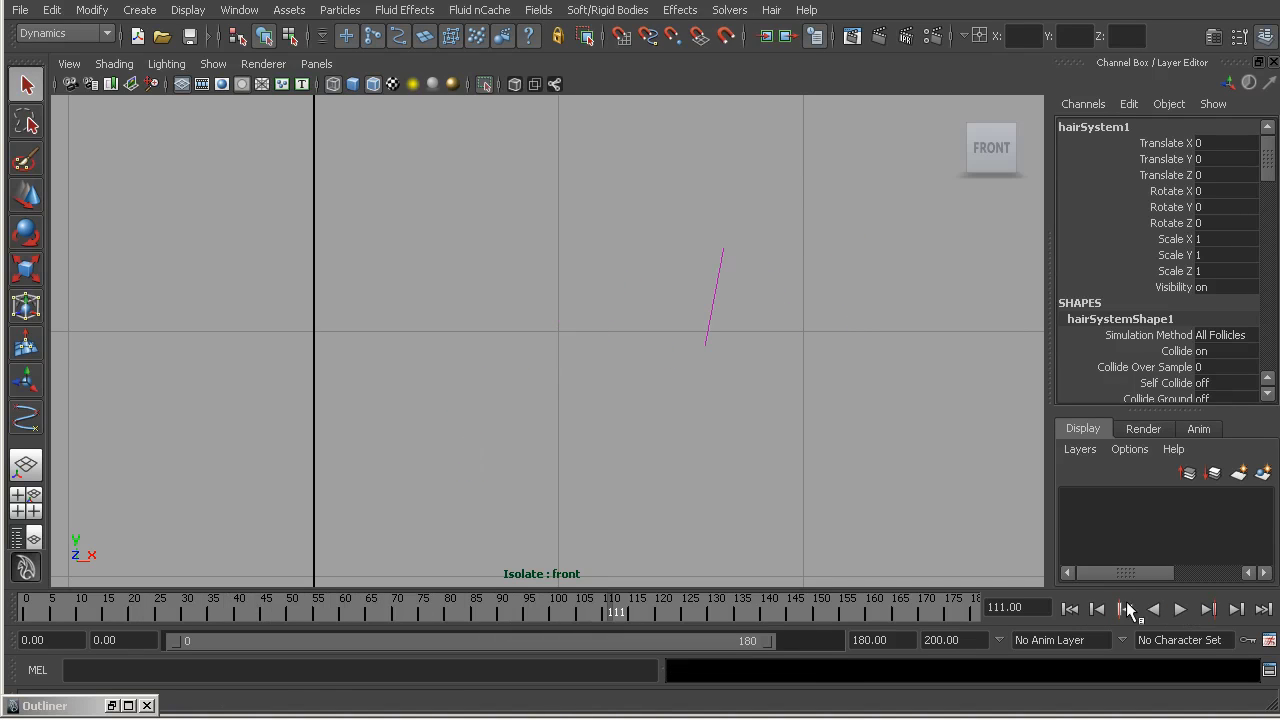
click(1069, 608)
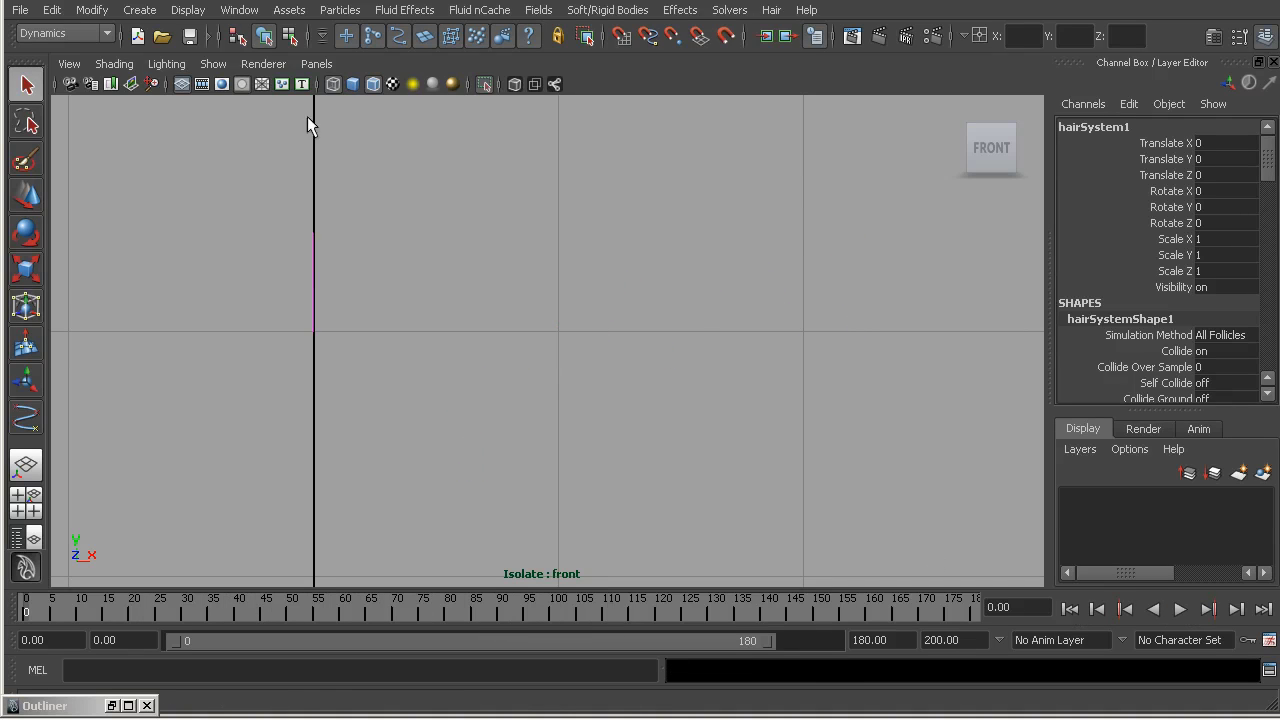
click(478, 80)
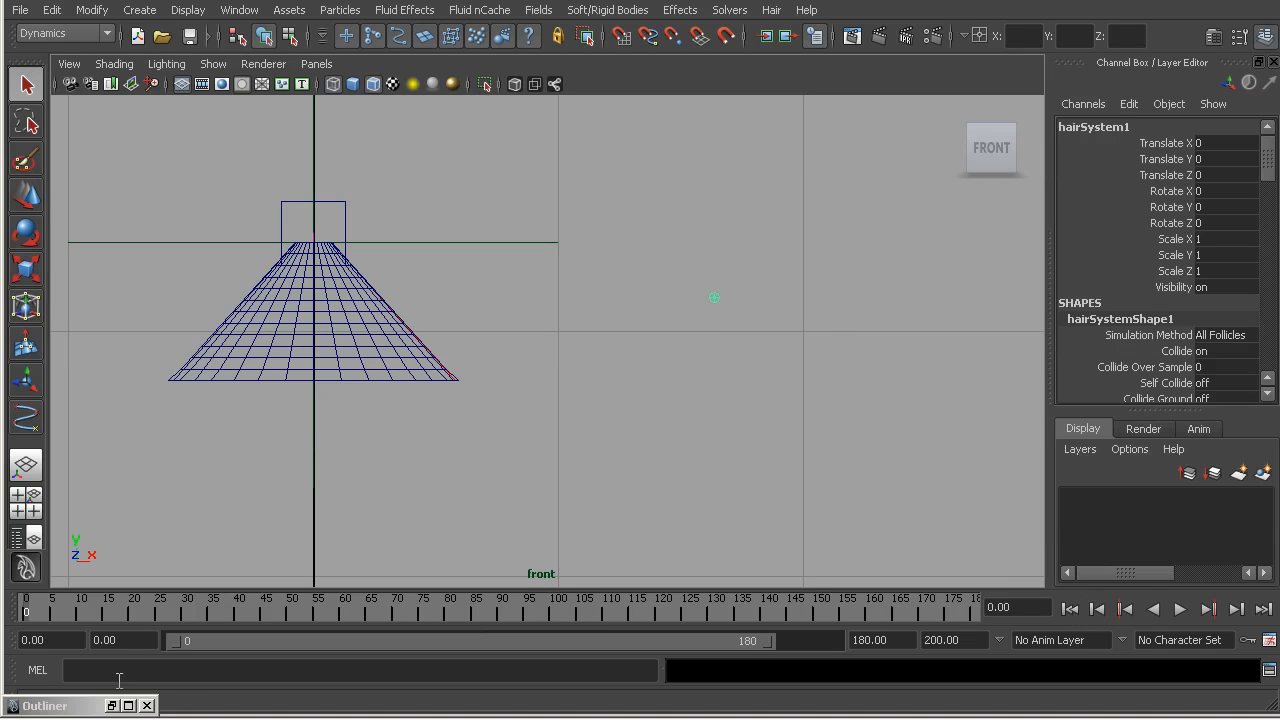
- Make the Collider cone collide with hairSystem1 using Make Collide
double_click(95, 704)
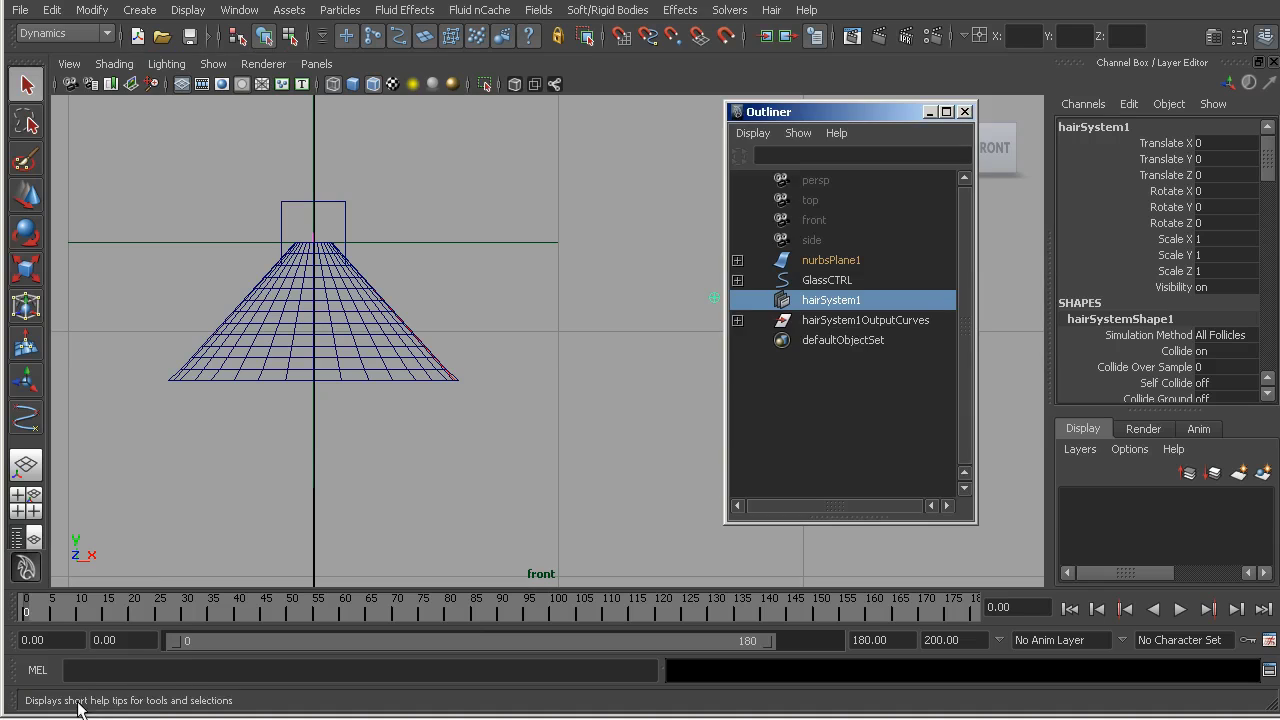
click(208, 372)
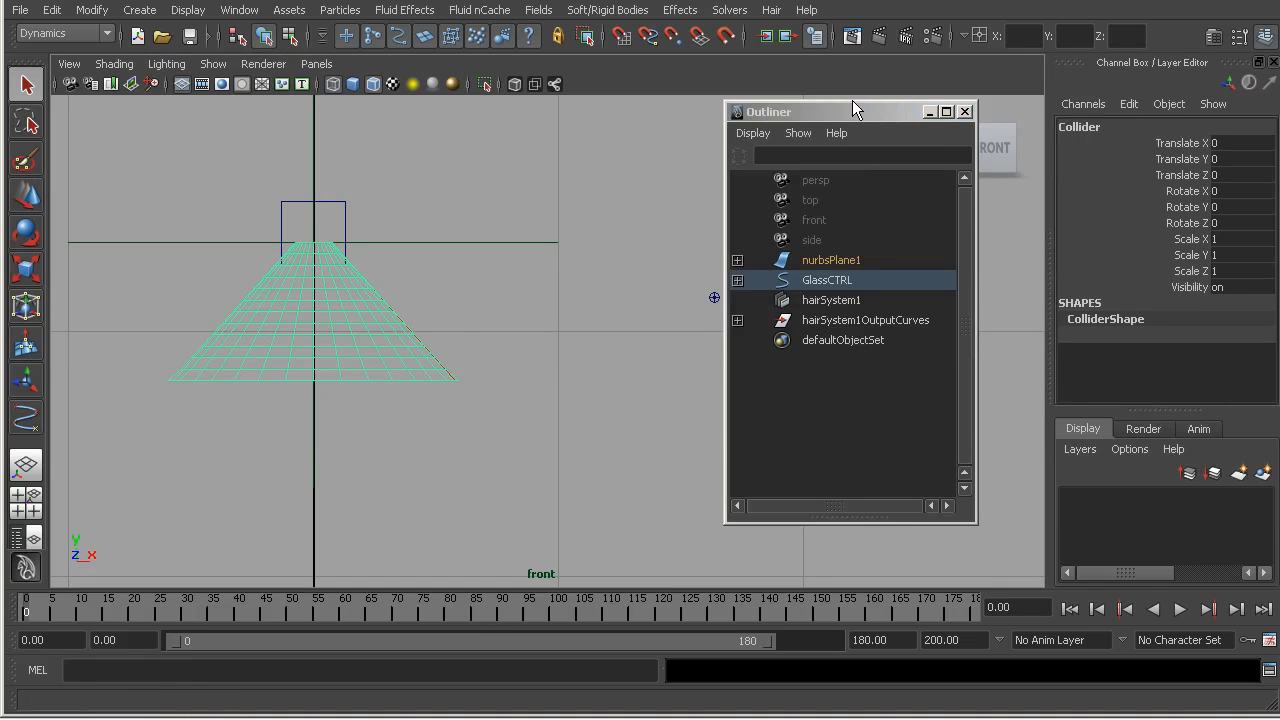
click(830, 302)
click(771, 10)
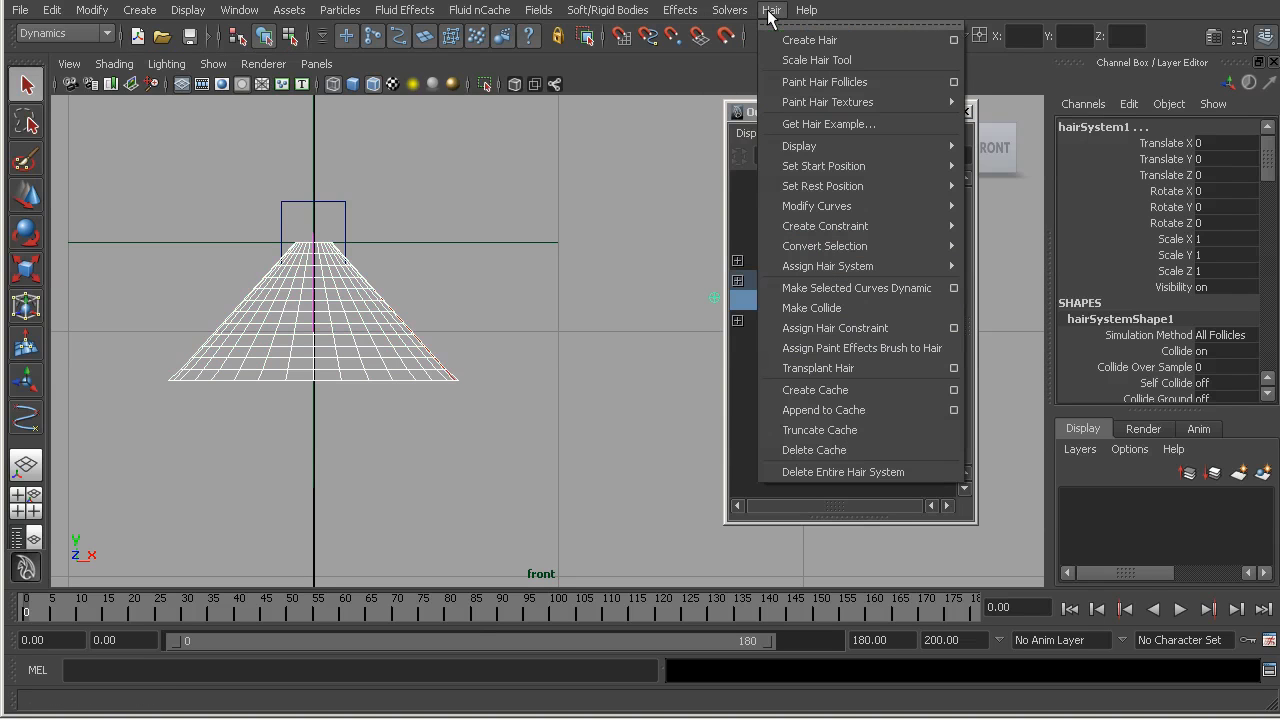
click(797, 309)
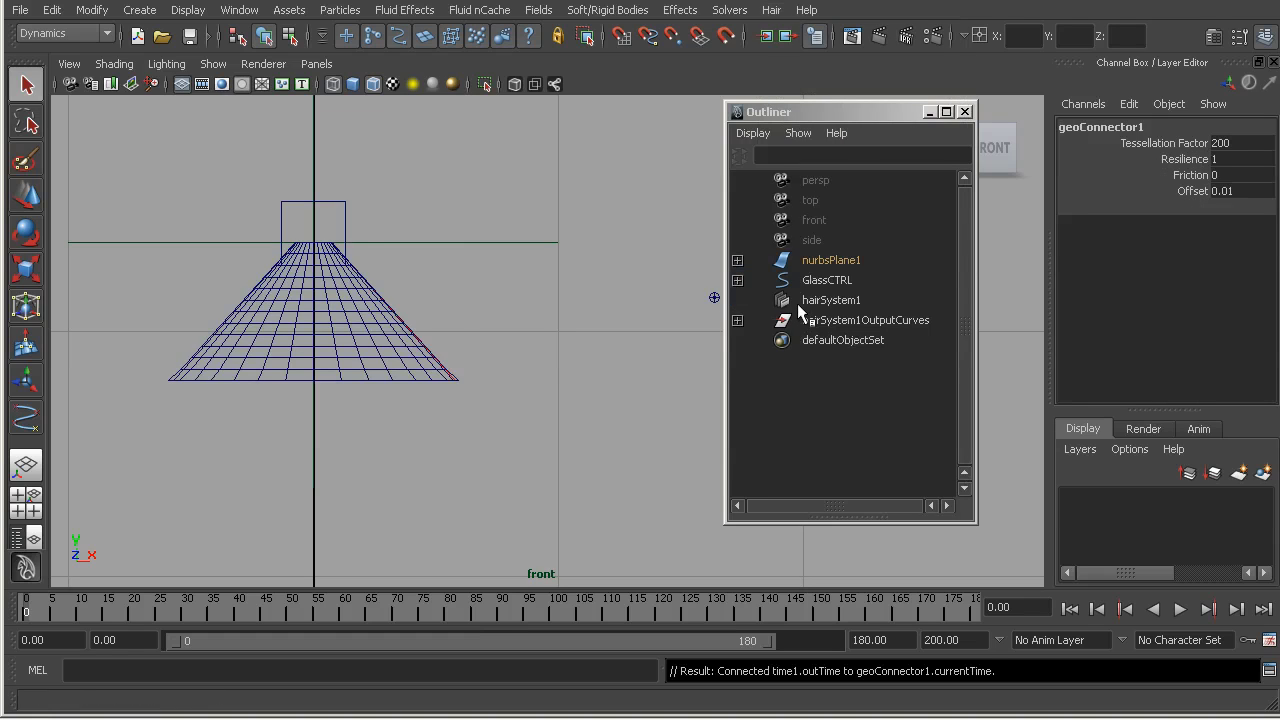
- Select hairSystem1OutputCurves and play the animation to examine how the dynamic curve collides with the cone
click(835, 321)
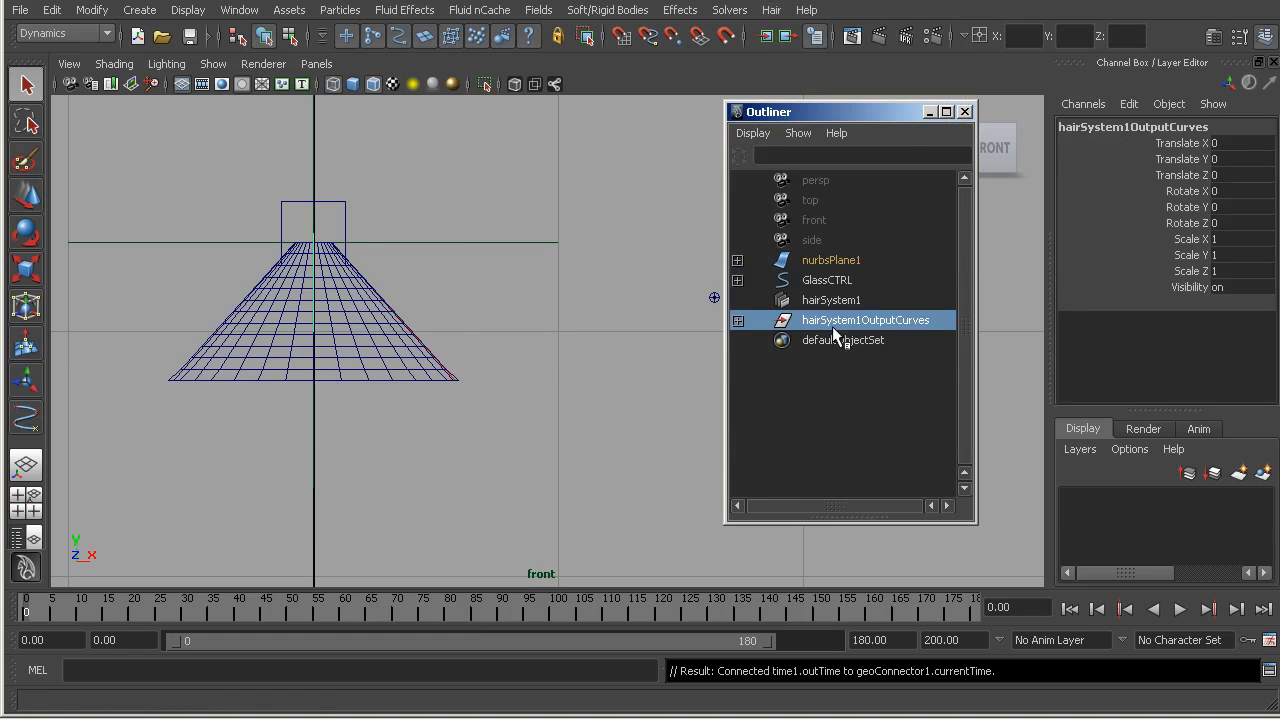
click(929, 111)
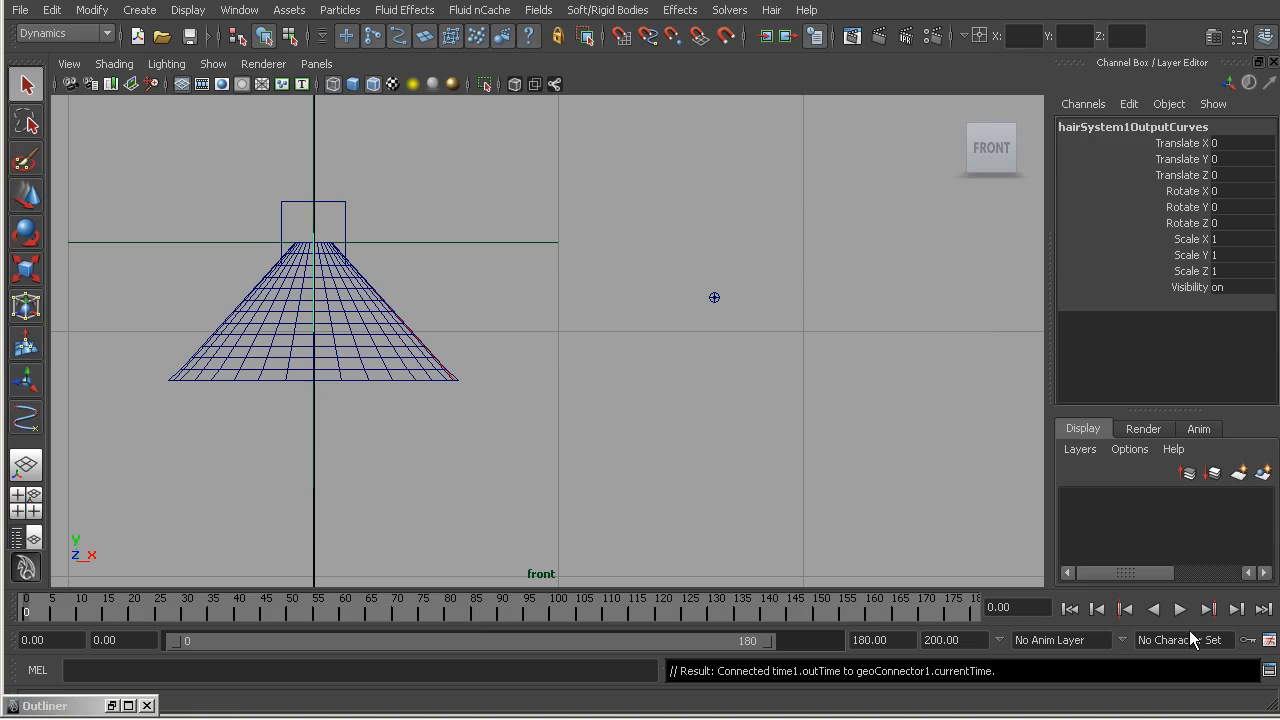
click(1181, 610)
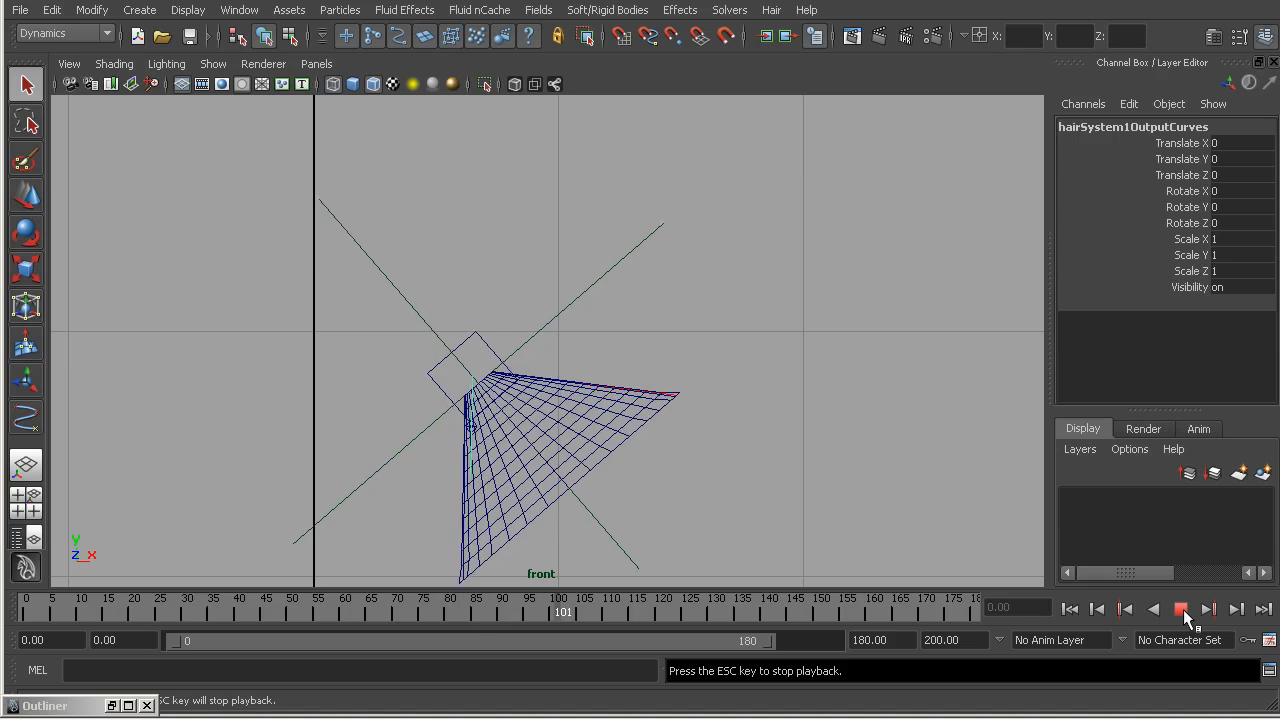
click(1181, 610)
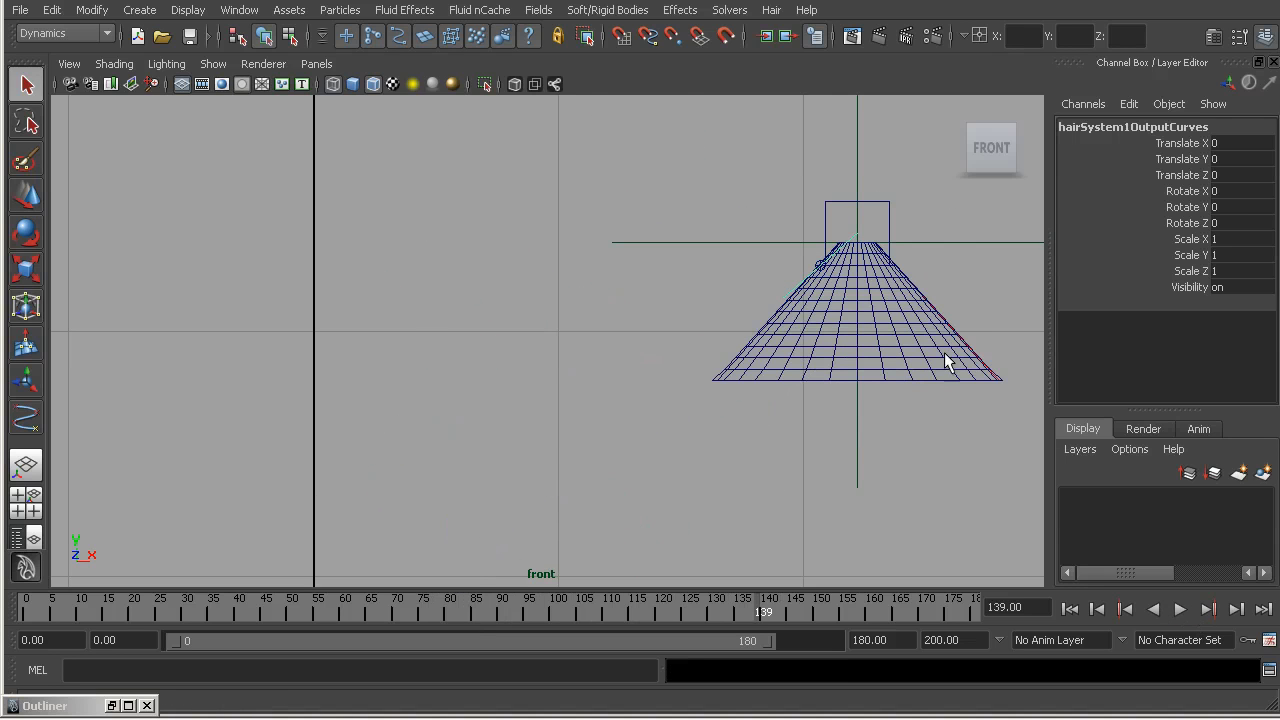
- Set Collide Over Sample to 20 in the Collisions attributes of hairSystemShape1
click(95, 705)
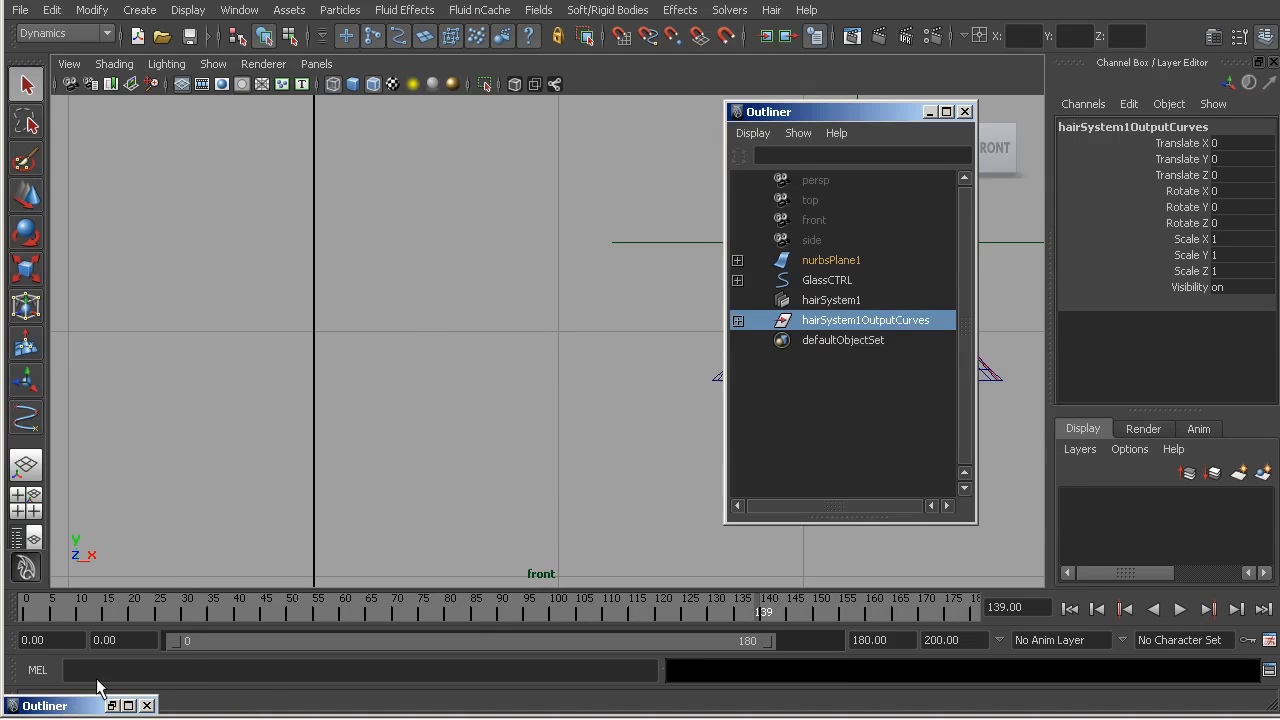
click(818, 305)
key(ctrl+a)
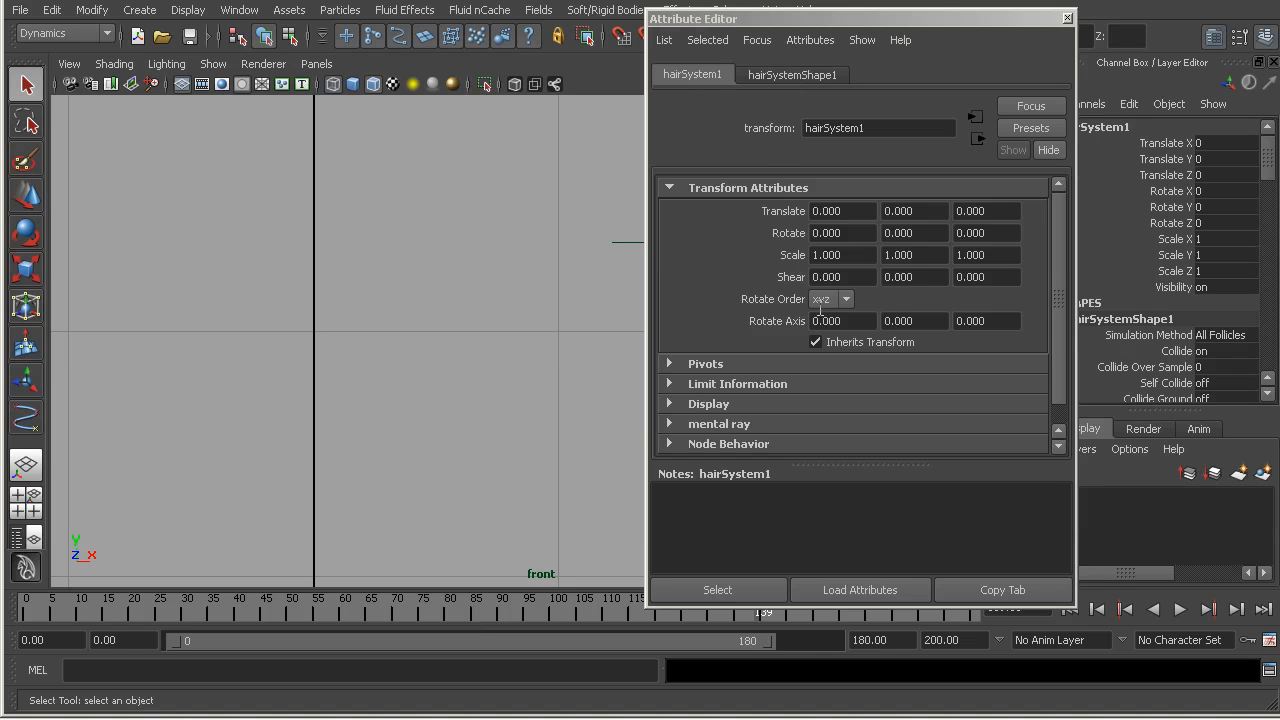
click(790, 74)
scroll(732, 402, down, 3)
scroll(732, 402, down, 3)
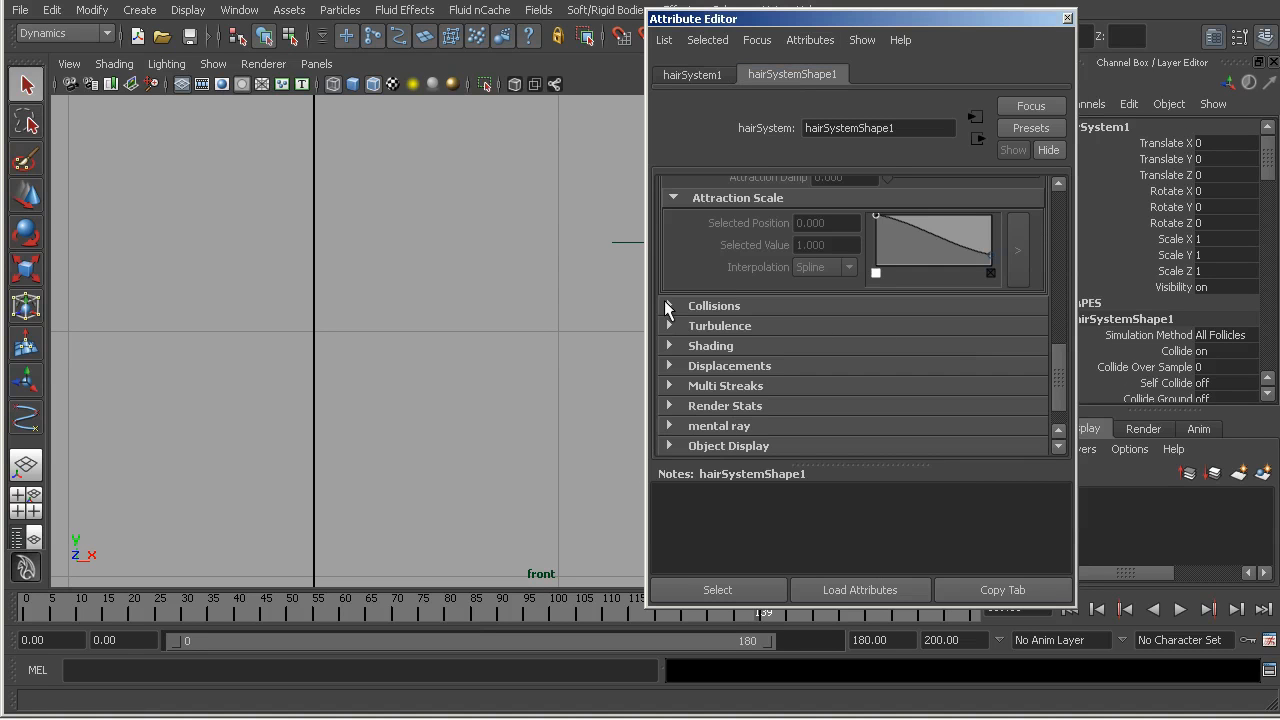
click(669, 305)
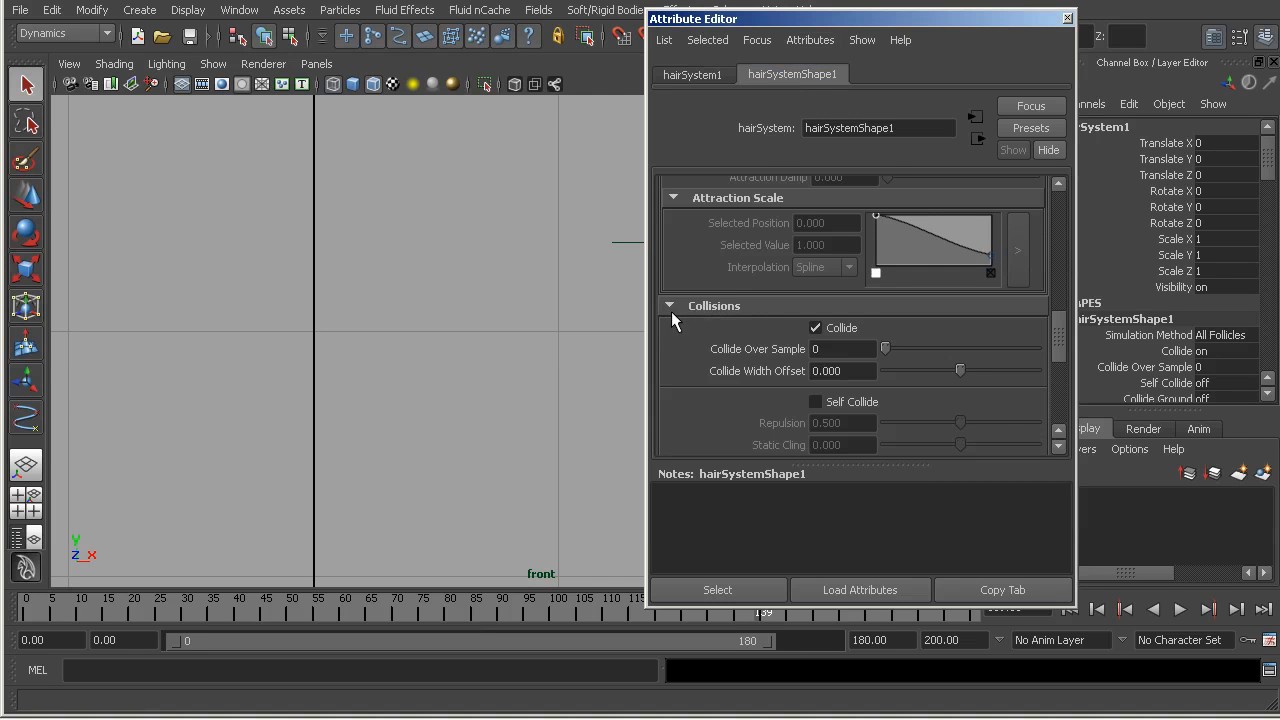
double_click(841, 350)
text(20)
key(Return)
- Set the Iterations of hairSystemShape1 to 20 in its Solve attributes and close the attribute window
drag(1063, 333, 1069, 221)
double_click(833, 257)
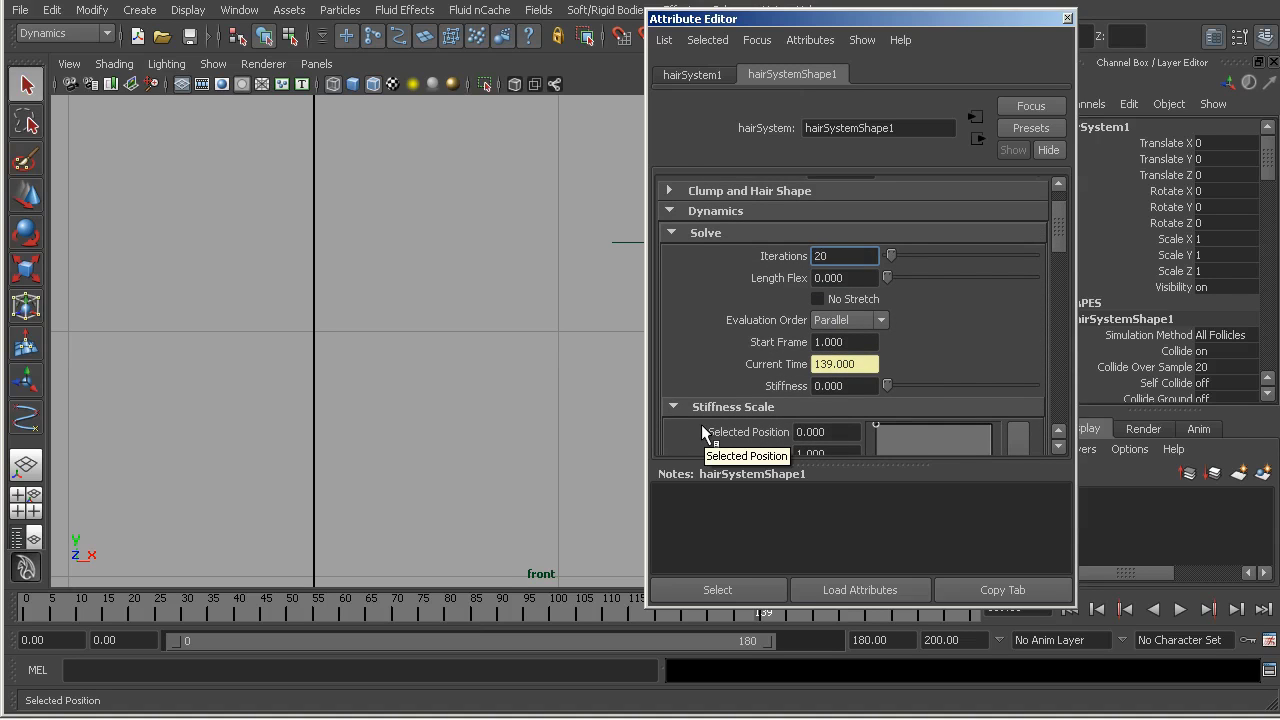
click(1067, 18)
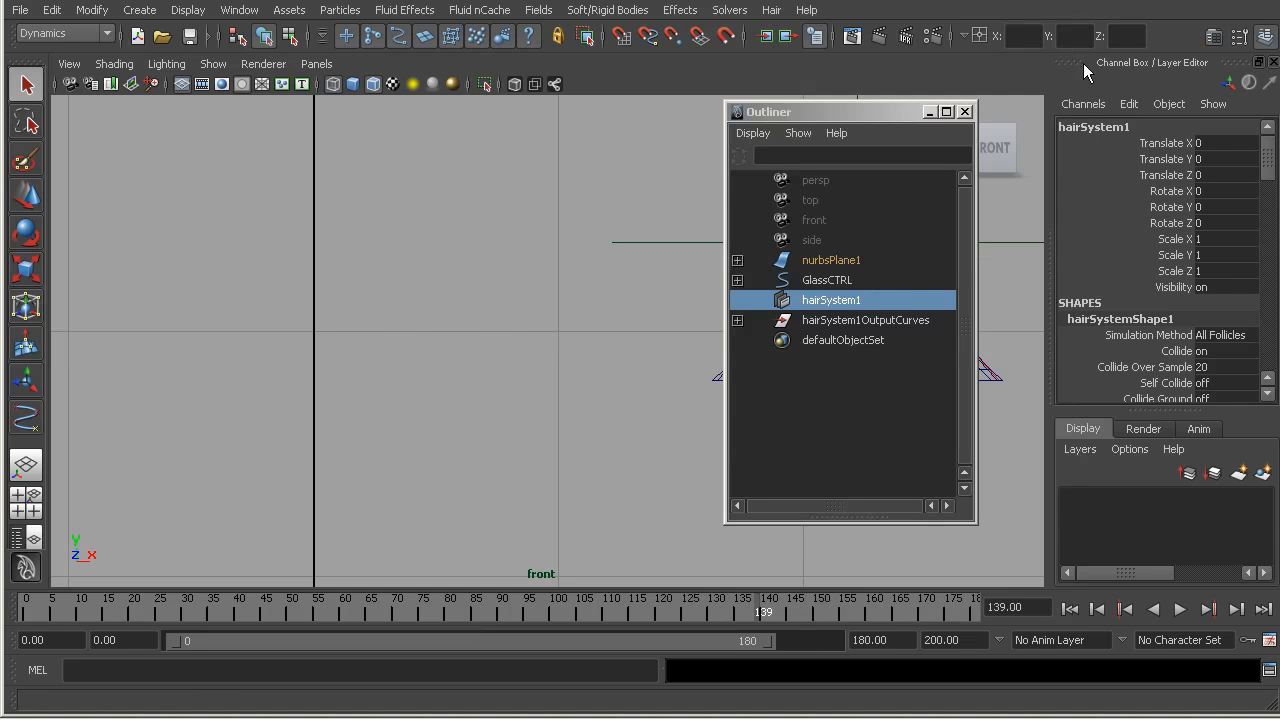
- Replay the animation from frame 0 with hairSystem1OutputCurves selected to check the curve's collision inside the cone
click(862, 320)
click(930, 112)
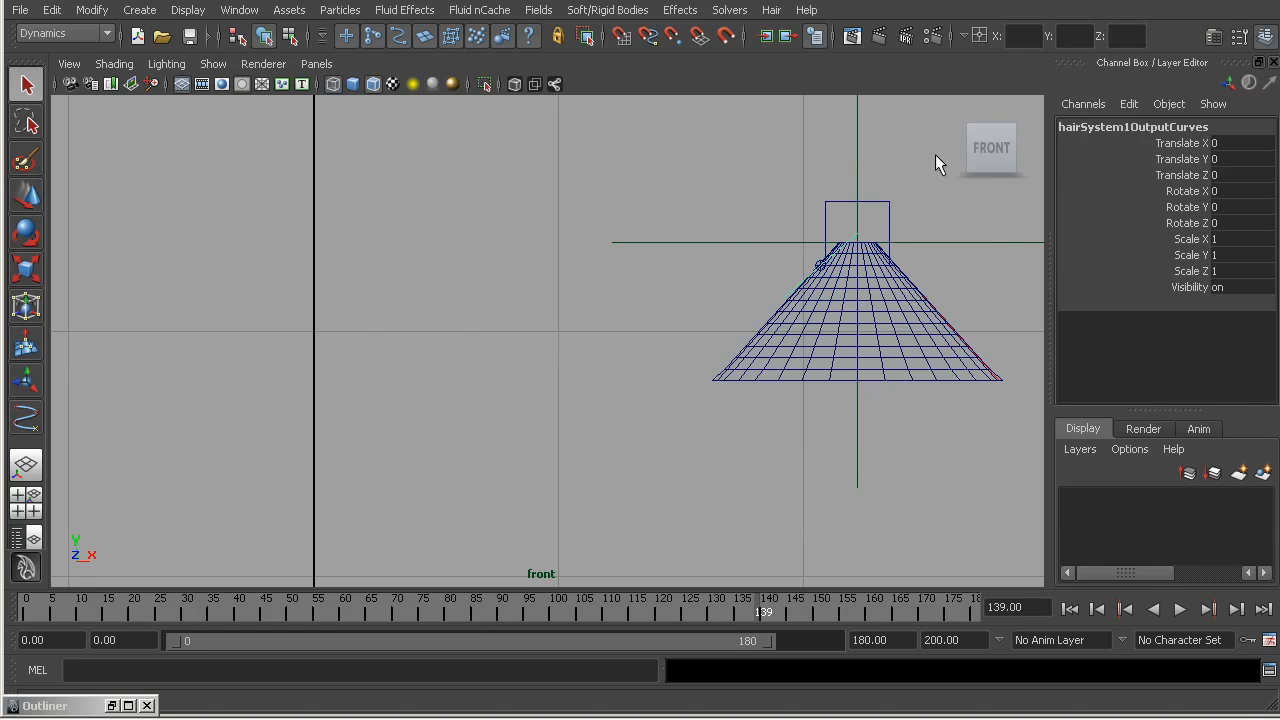
click(1069, 608)
click(1180, 609)
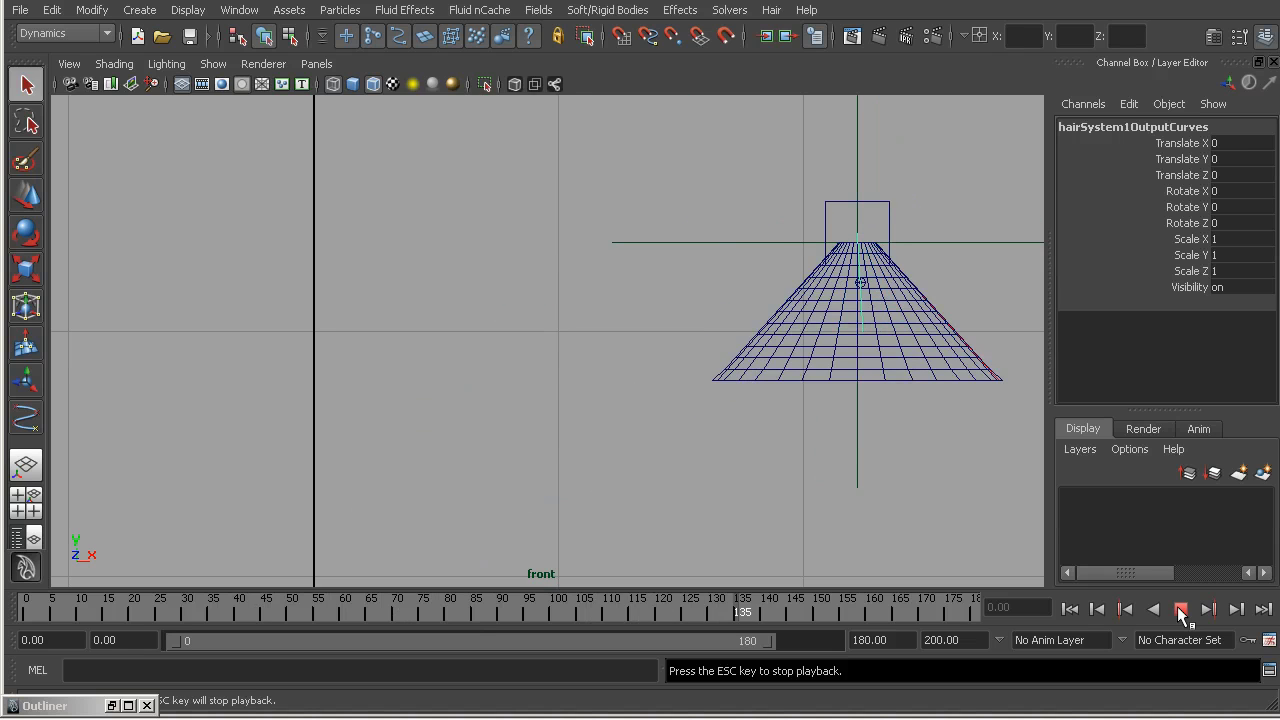
click(1181, 612)
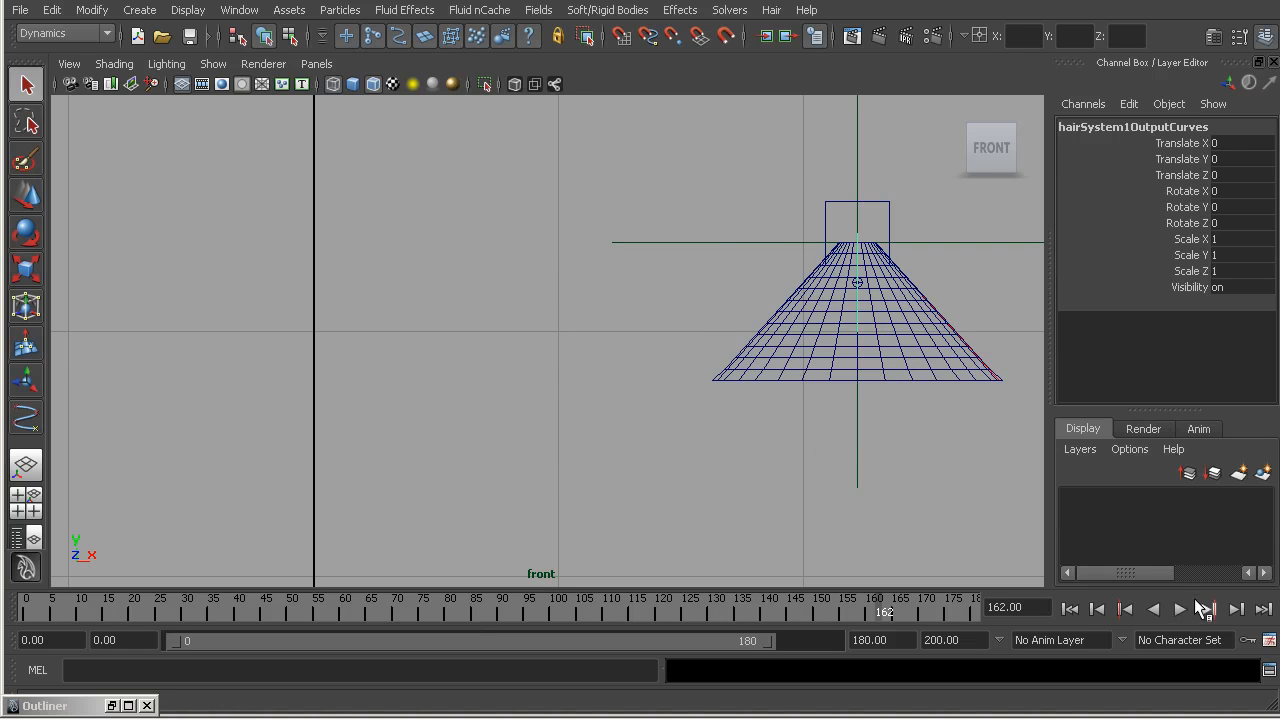
- Create a cache of the hair simulation starting from frame 0, return to frame 1 and save the scene
click(1069, 609)
click(771, 9)
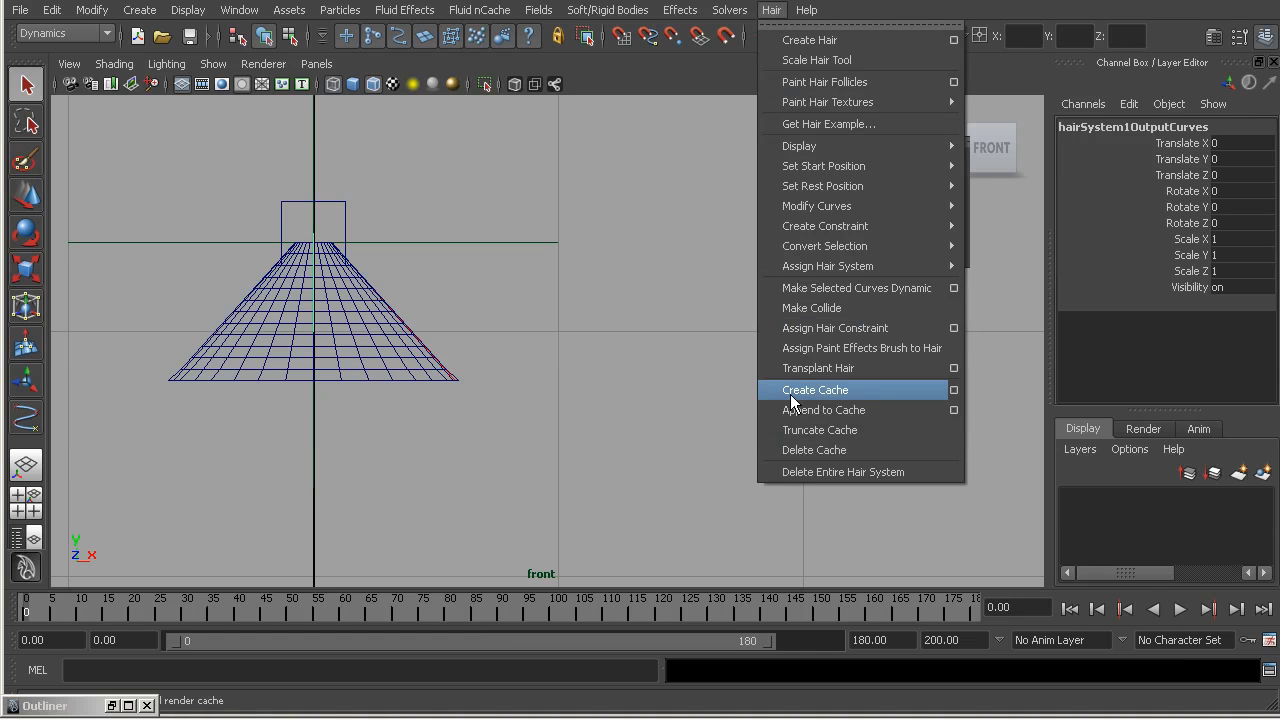
click(791, 392)
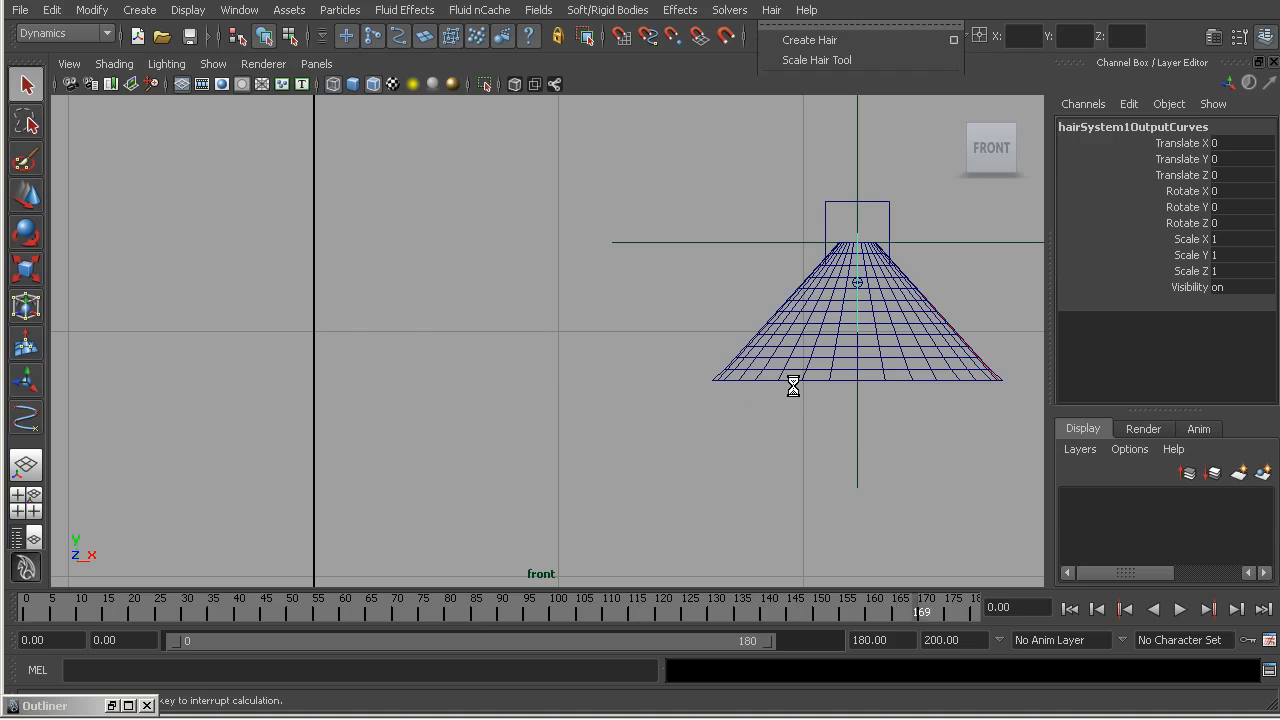
drag(968, 608, 30, 600)
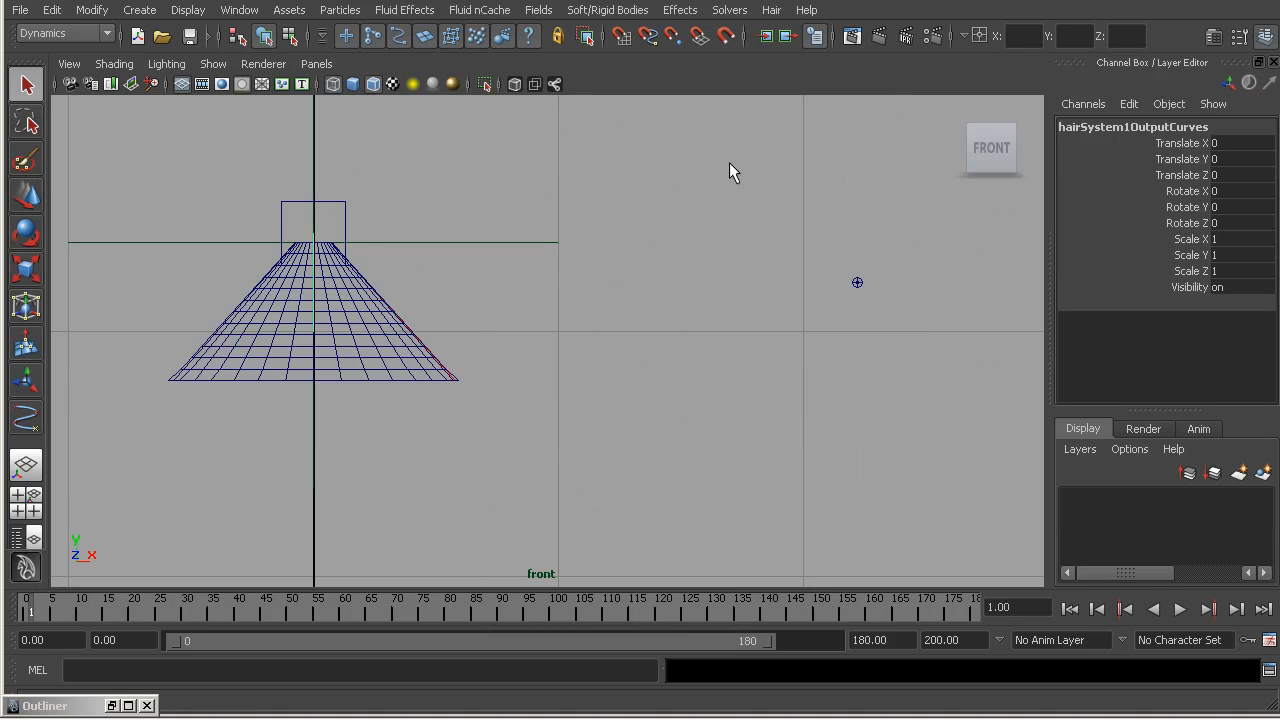
click(484, 316)
key(ctrl+s)
- Hide polygons and locators in the perspective view so only the curves are displayed
key(space)
drag(623, 323, 600, 271)
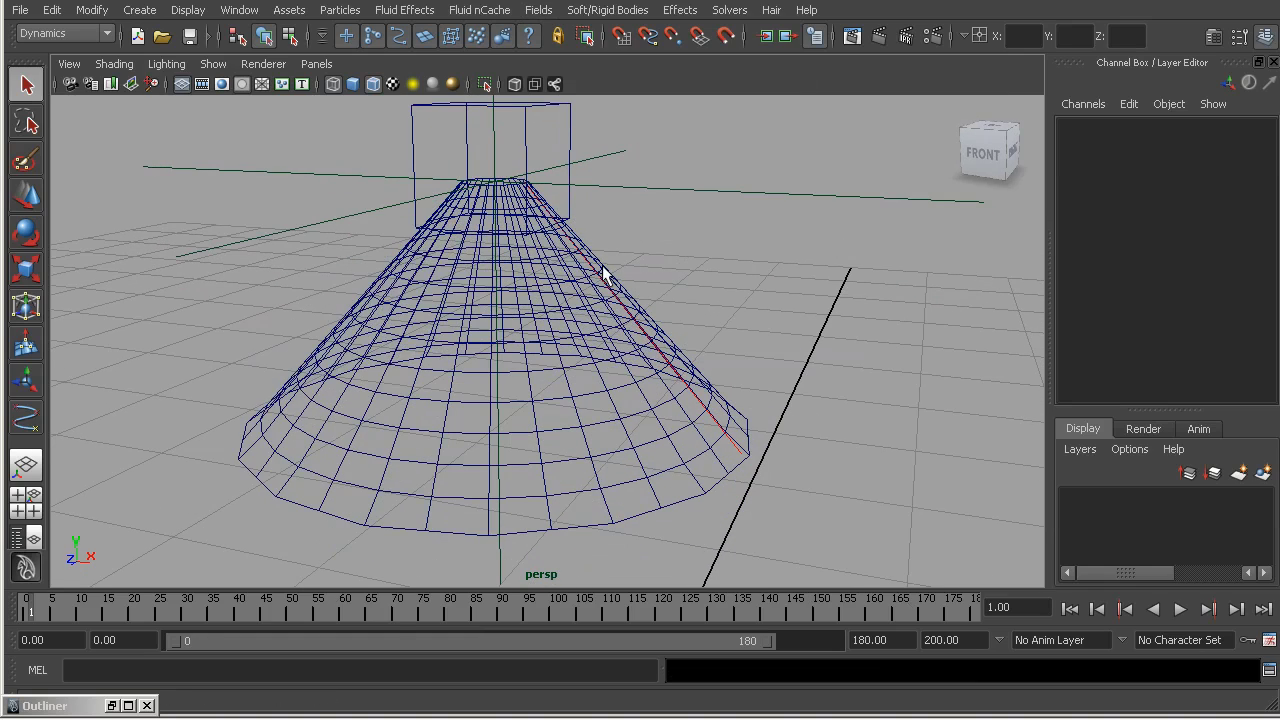
click(233, 67)
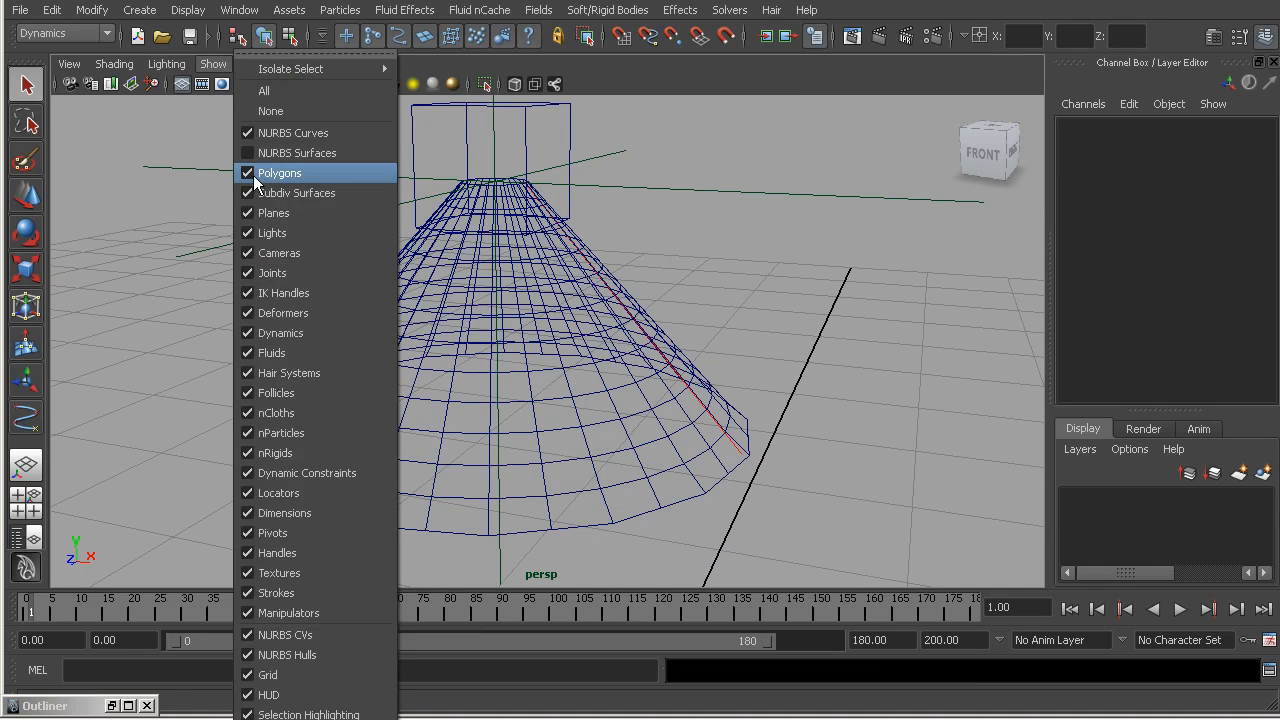
click(257, 172)
click(209, 65)
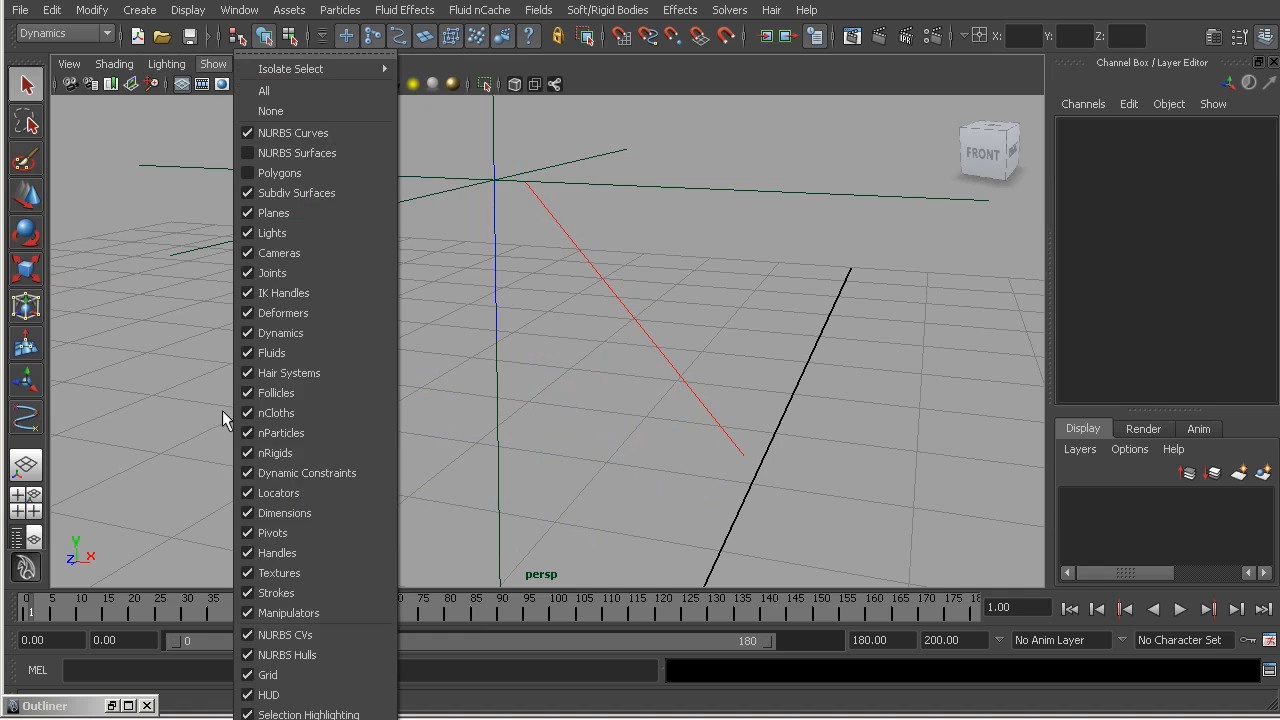
click(271, 494)
alt+drag(423, 357, 473, 254)
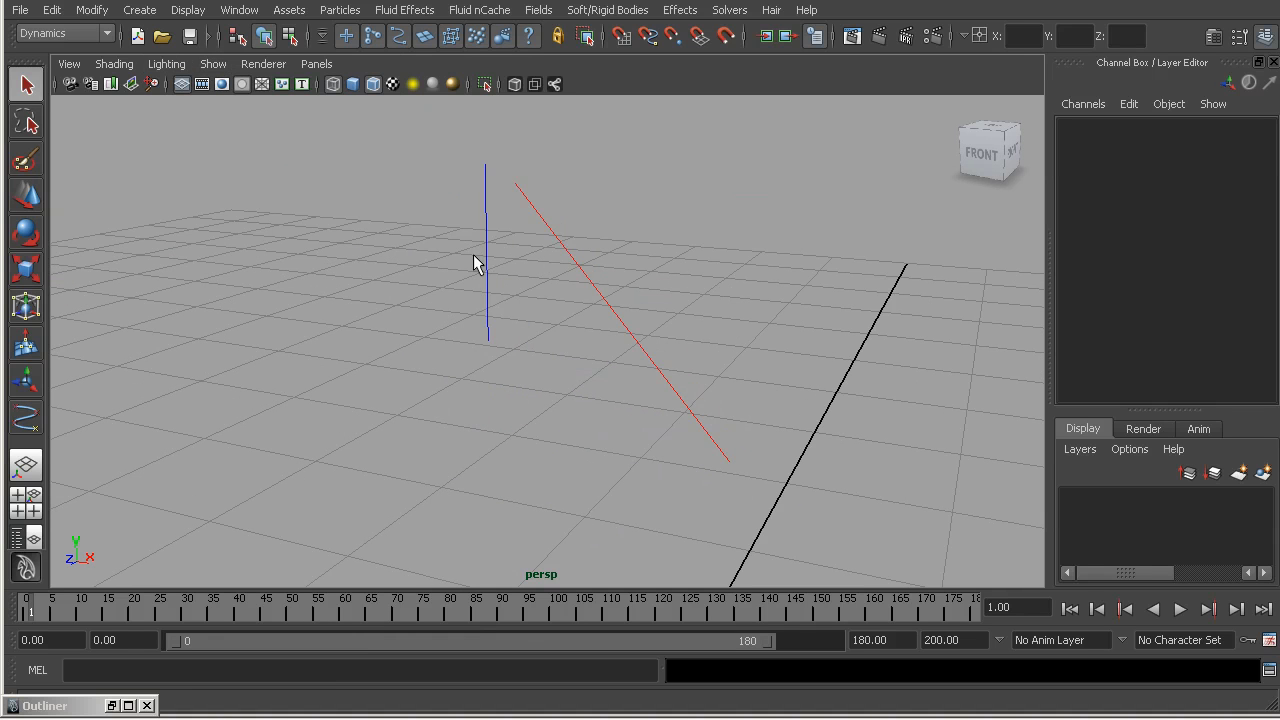
- Switch to the Animation menu set and draw a two-joint chain down along the vertical curve, leaving it deselected
click(487, 249)
alt+drag(415, 365, 432, 366)
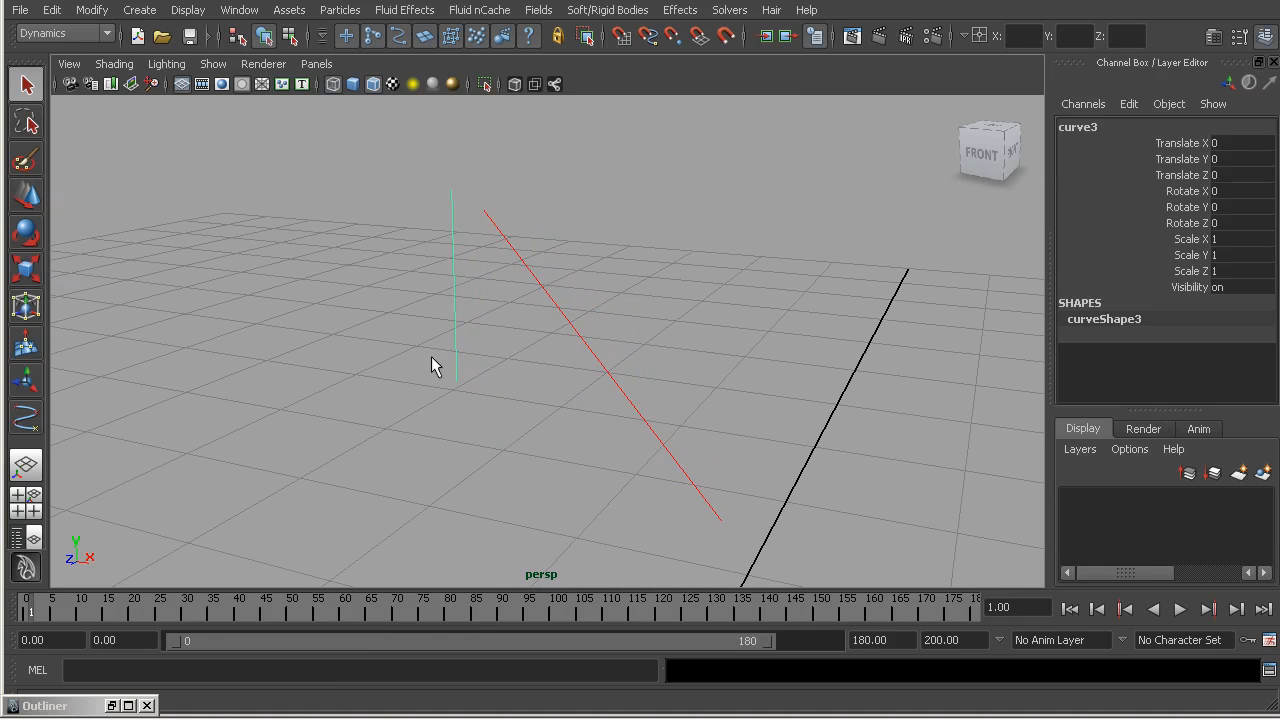
click(60, 33)
click(50, 45)
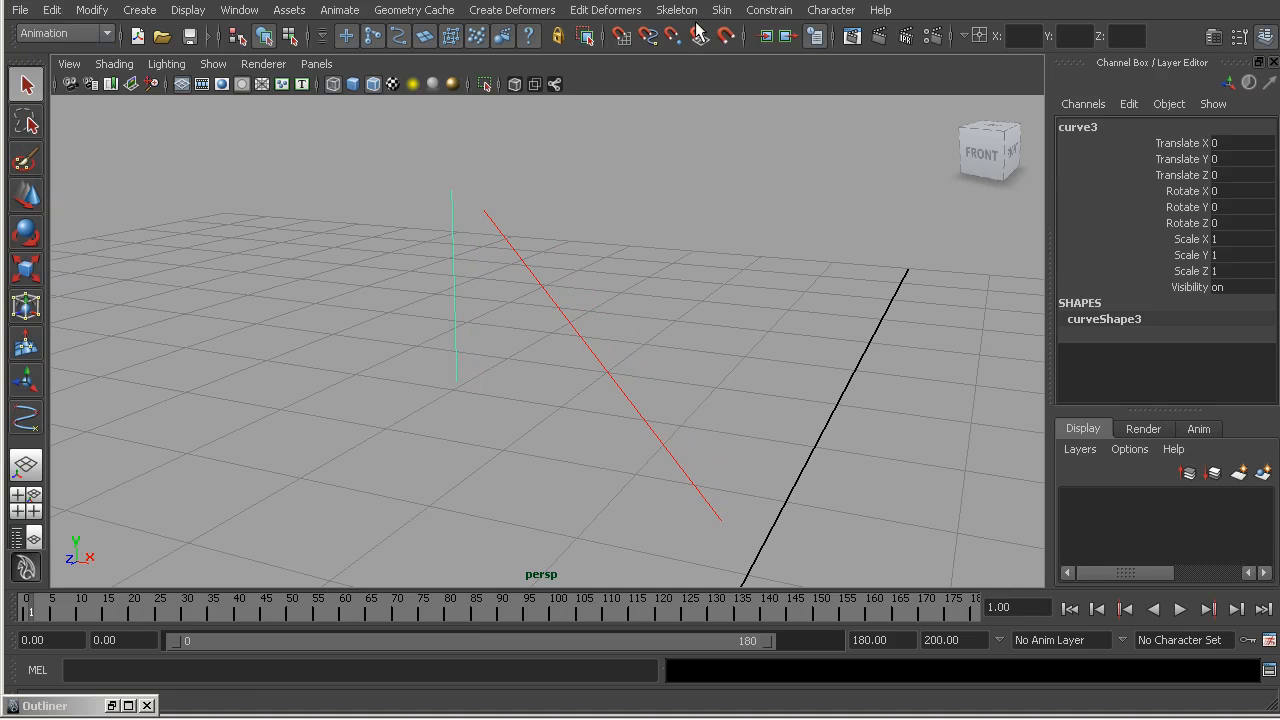
click(676, 10)
click(686, 40)
alt+drag(443, 277, 433, 187)
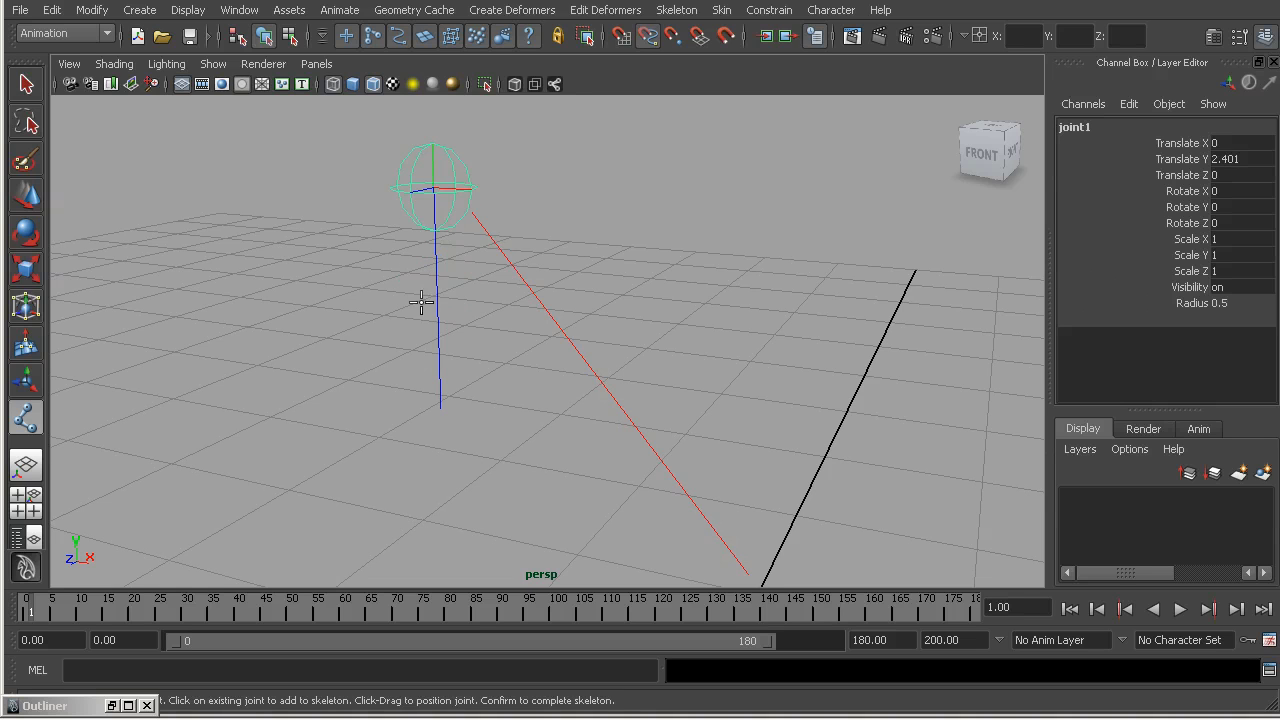
click(440, 352)
key(q)
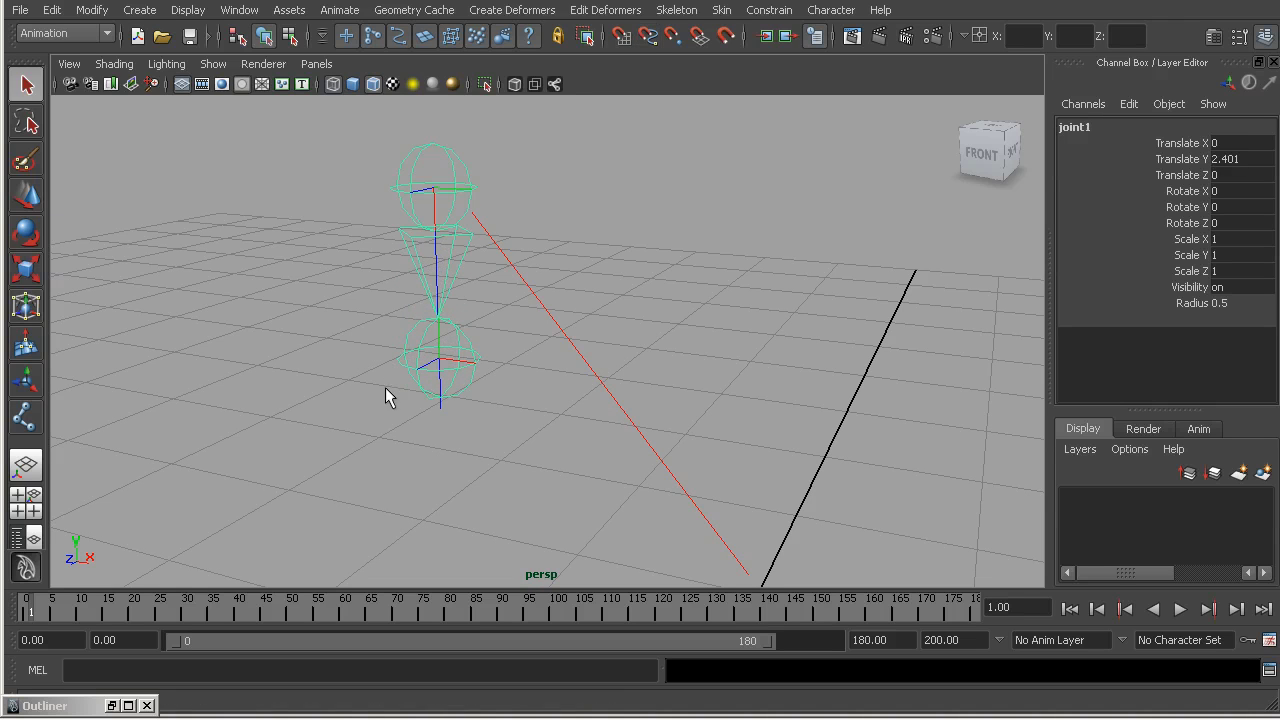
alt+drag(333, 327, 381, 186)
click(389, 185)
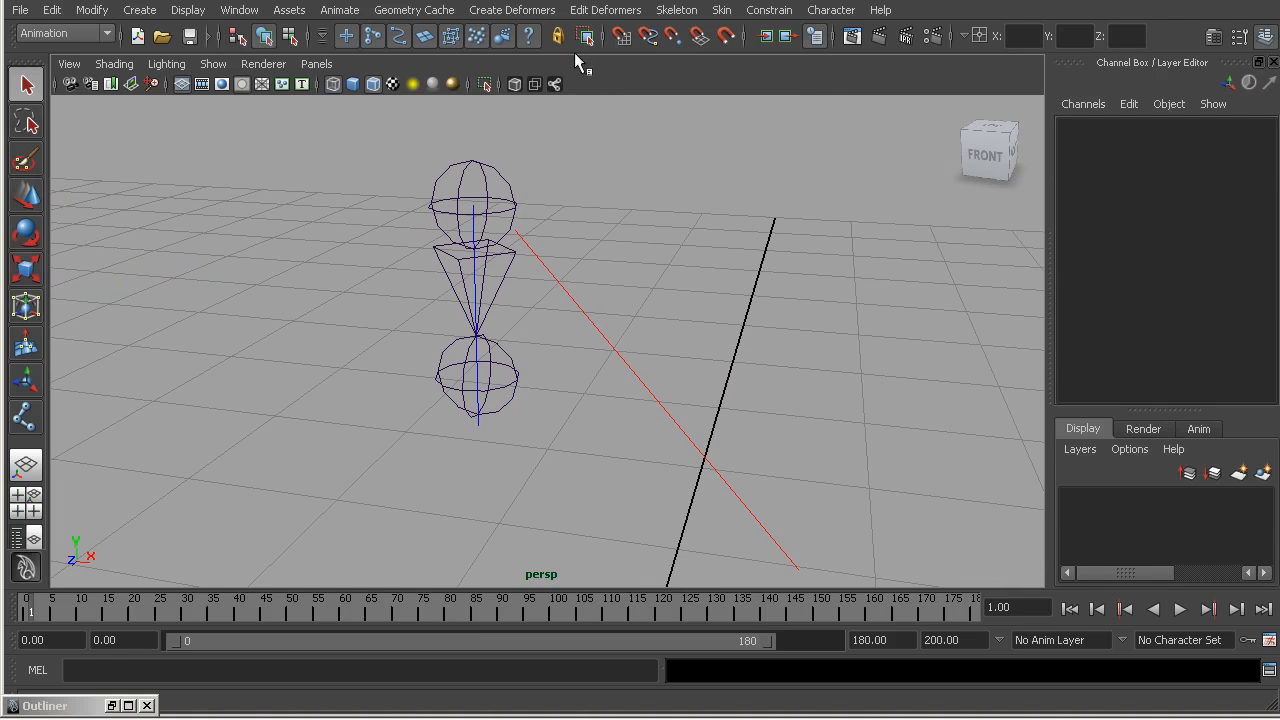
- Start the IK Spline Handle Tool with Auto create curve and Auto parent curve turned off
click(666, 12)
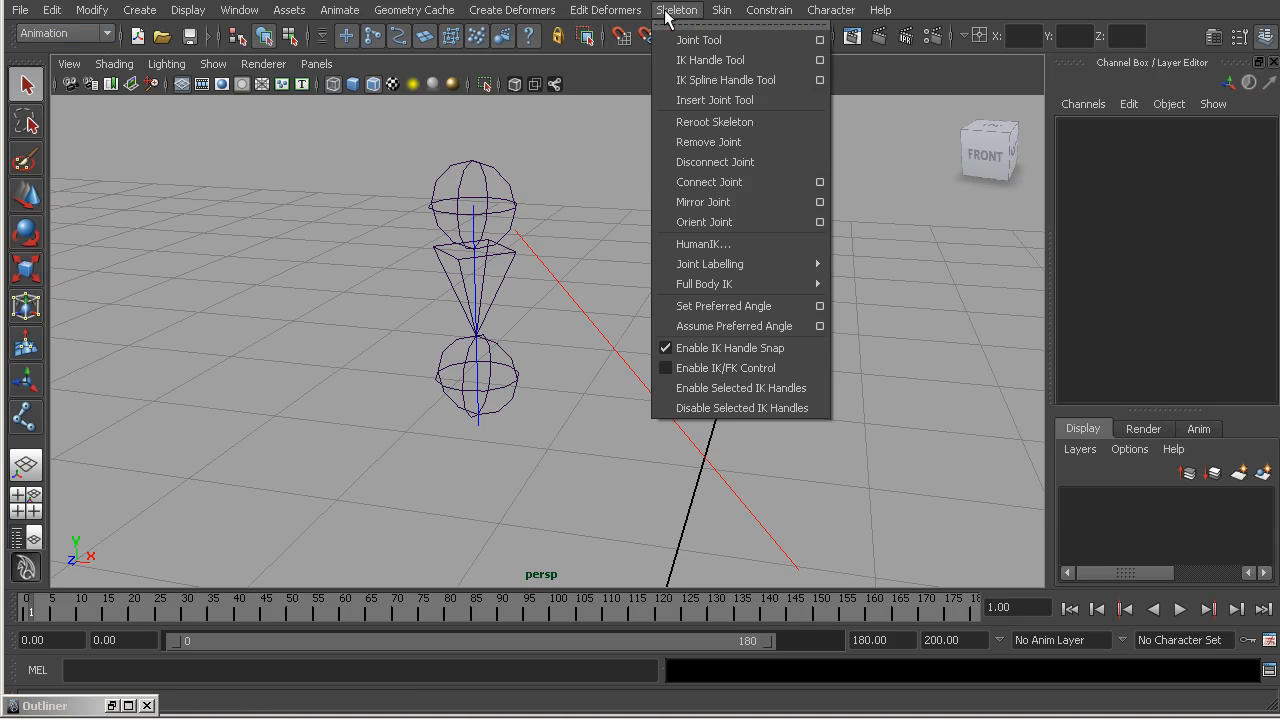
click(820, 80)
drag(320, 246, 407, 271)
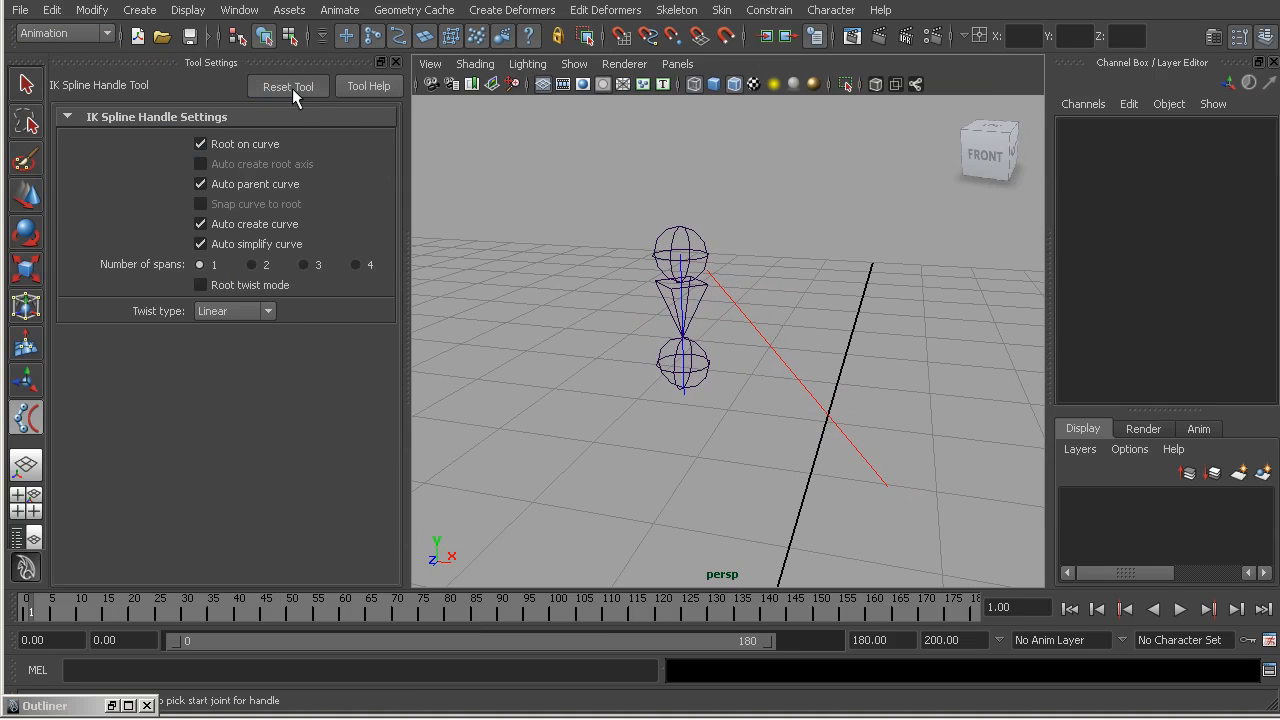
alt+right_drag(670, 323, 810, 366)
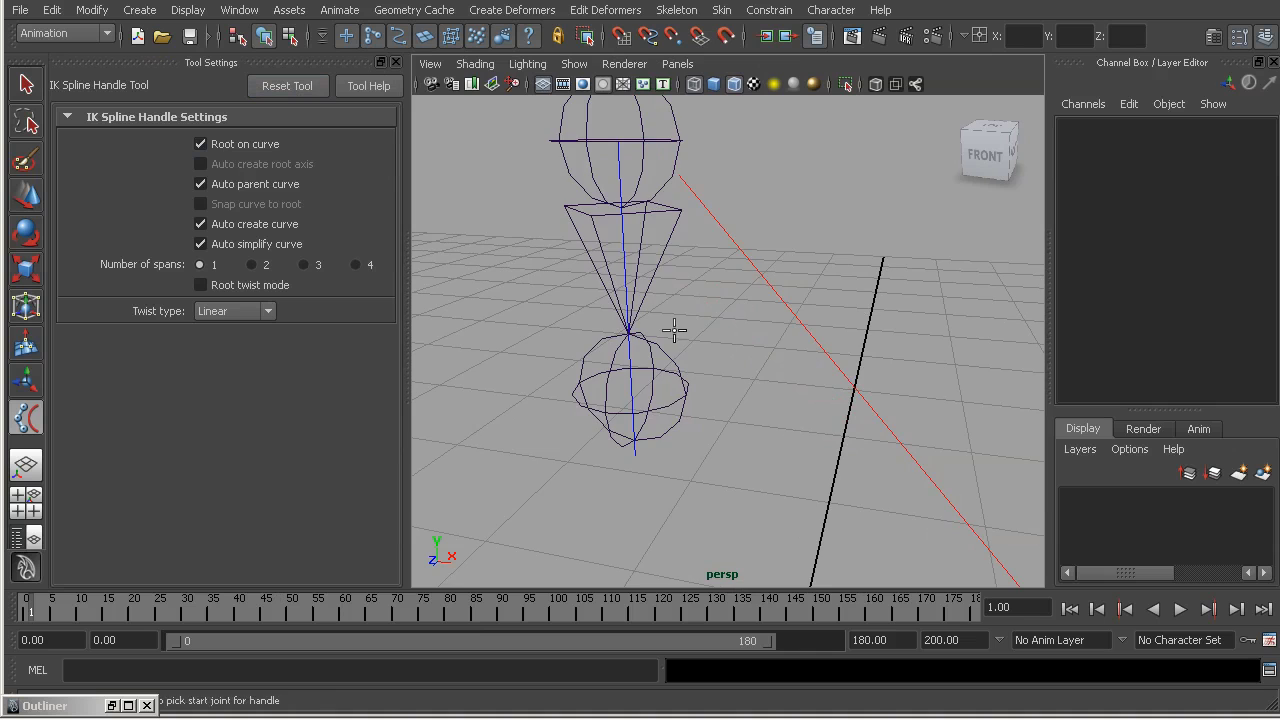
alt+middle_drag(675, 331, 700, 366)
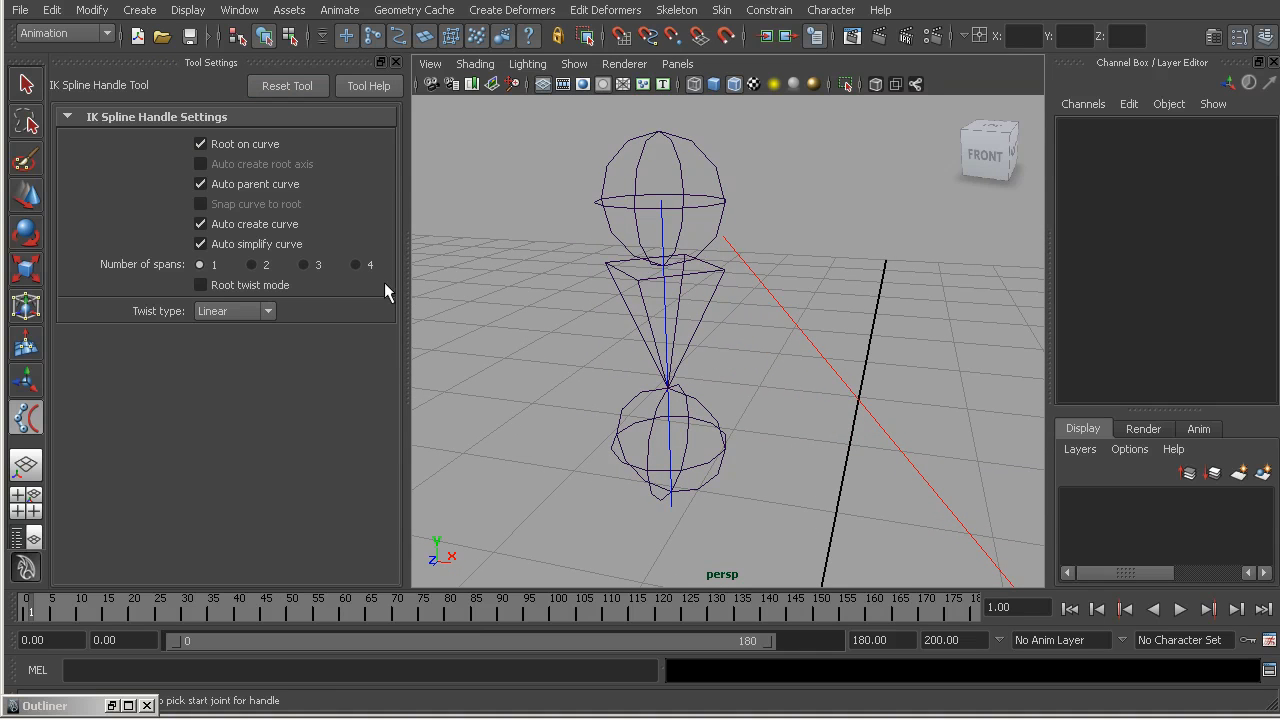
click(200, 224)
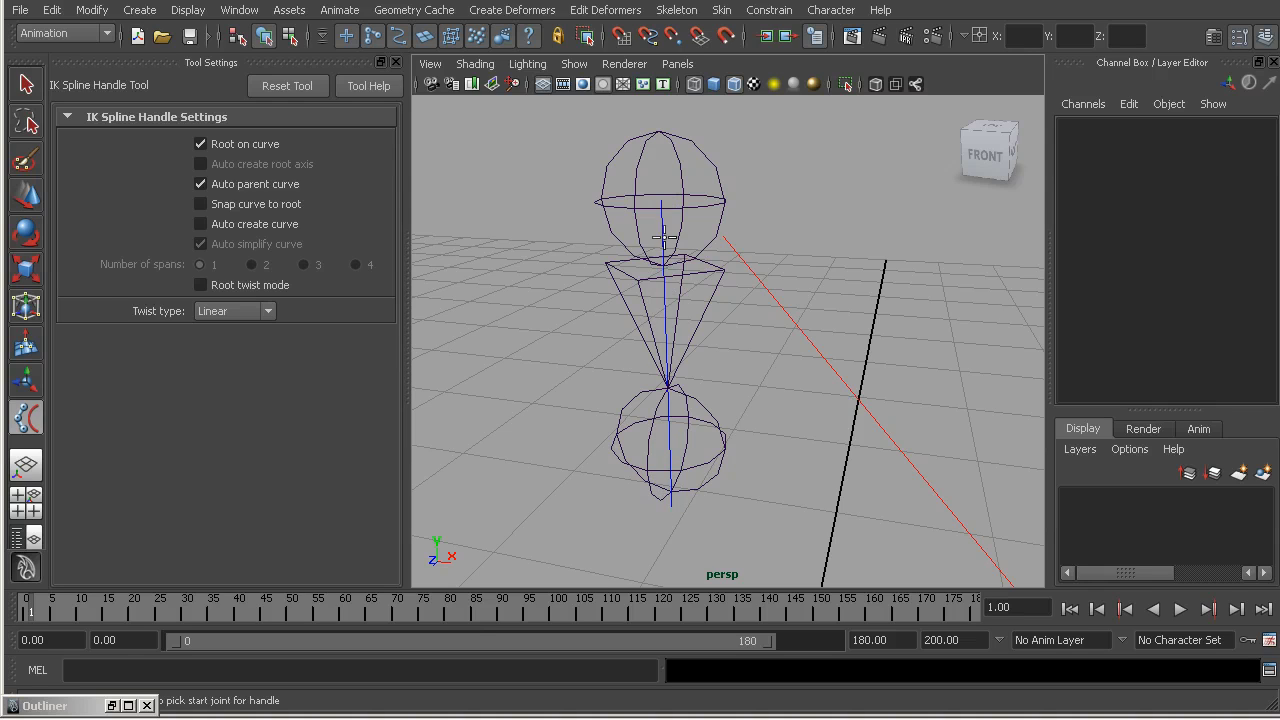
click(200, 184)
- Create a spline IK handle from the upper joint to the lower joint using the vertical curve, and close the tool settings
click(633, 206)
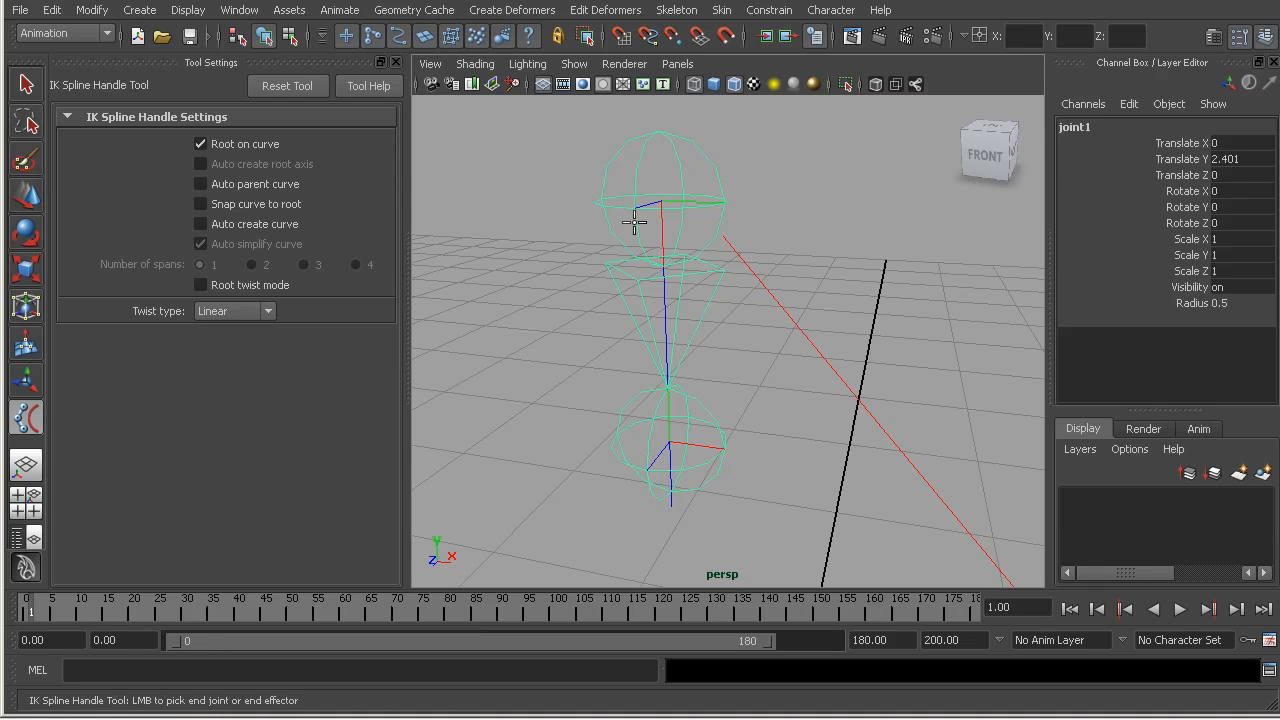
click(653, 418)
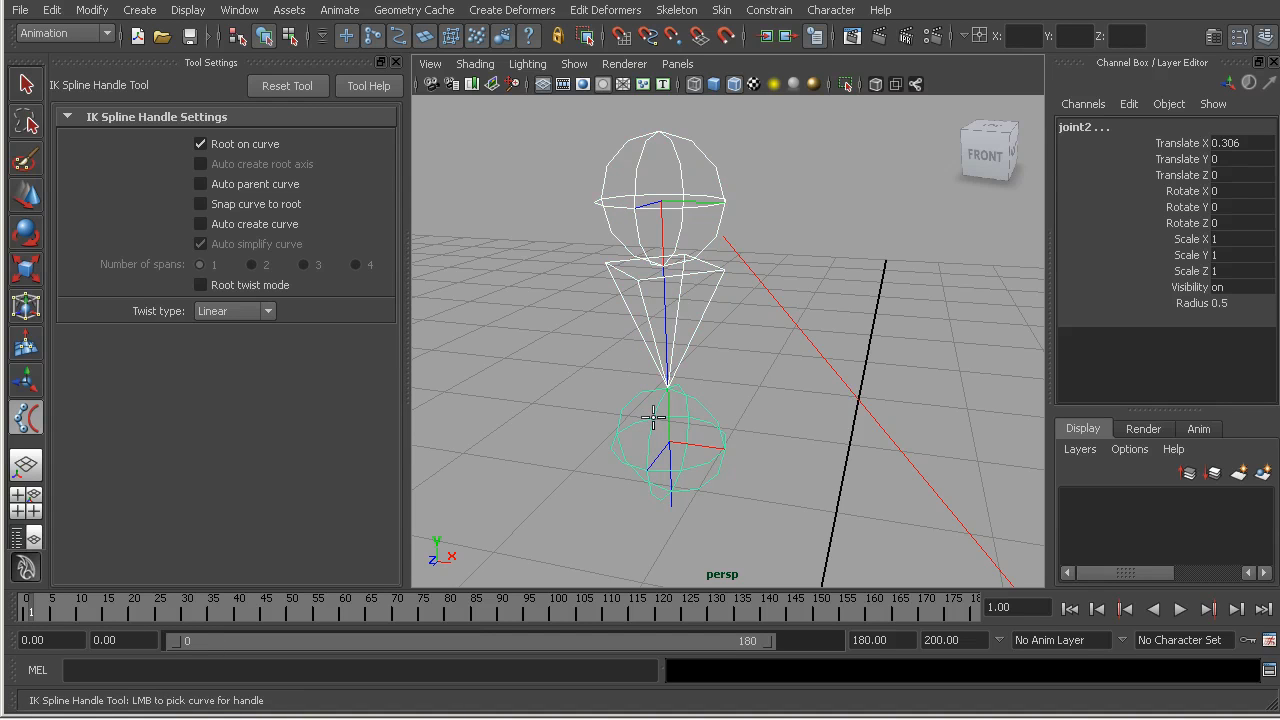
click(665, 302)
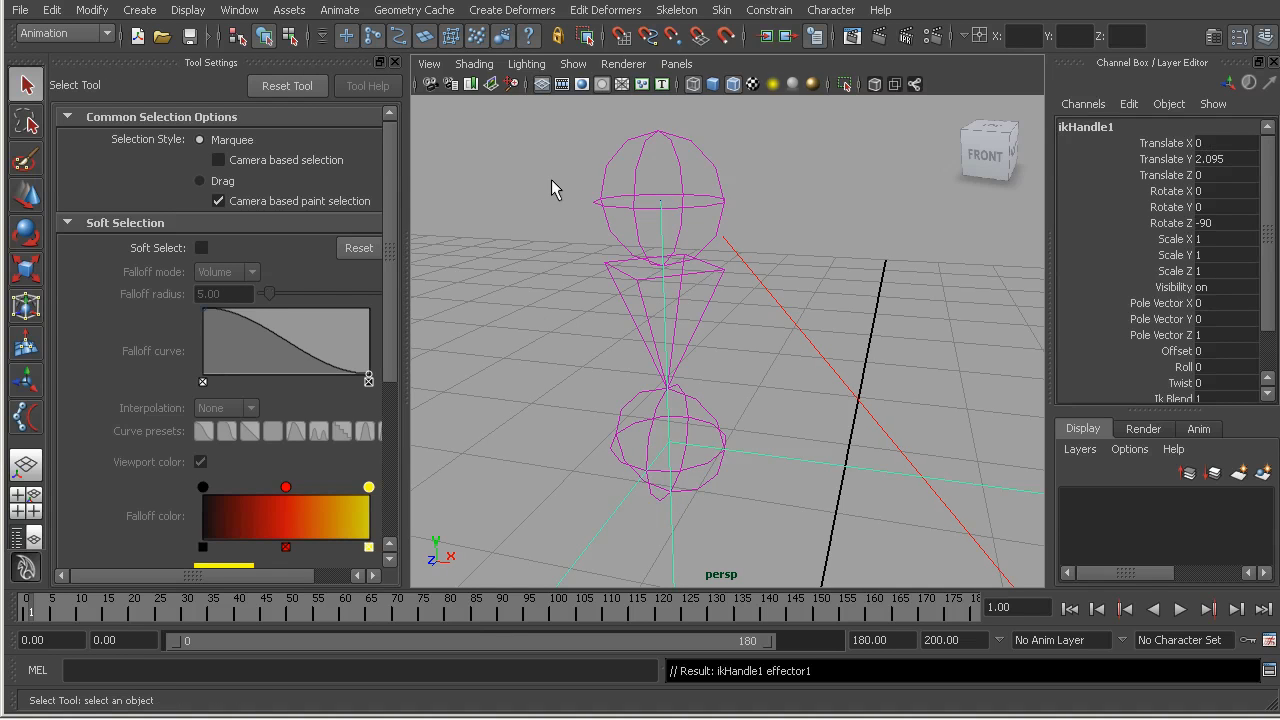
click(395, 62)
- Play the animation from frame 0 in the front view to check how the joint chain follows the curve, and return to frame 0
key(space)
drag(641, 372, 632, 405)
alt+middle_drag(592, 396, 588, 395)
alt+right_drag(588, 395, 680, 417)
alt+middle_drag(634, 381, 631, 391)
alt+right_drag(631, 391, 653, 392)
click(1070, 609)
click(1180, 609)
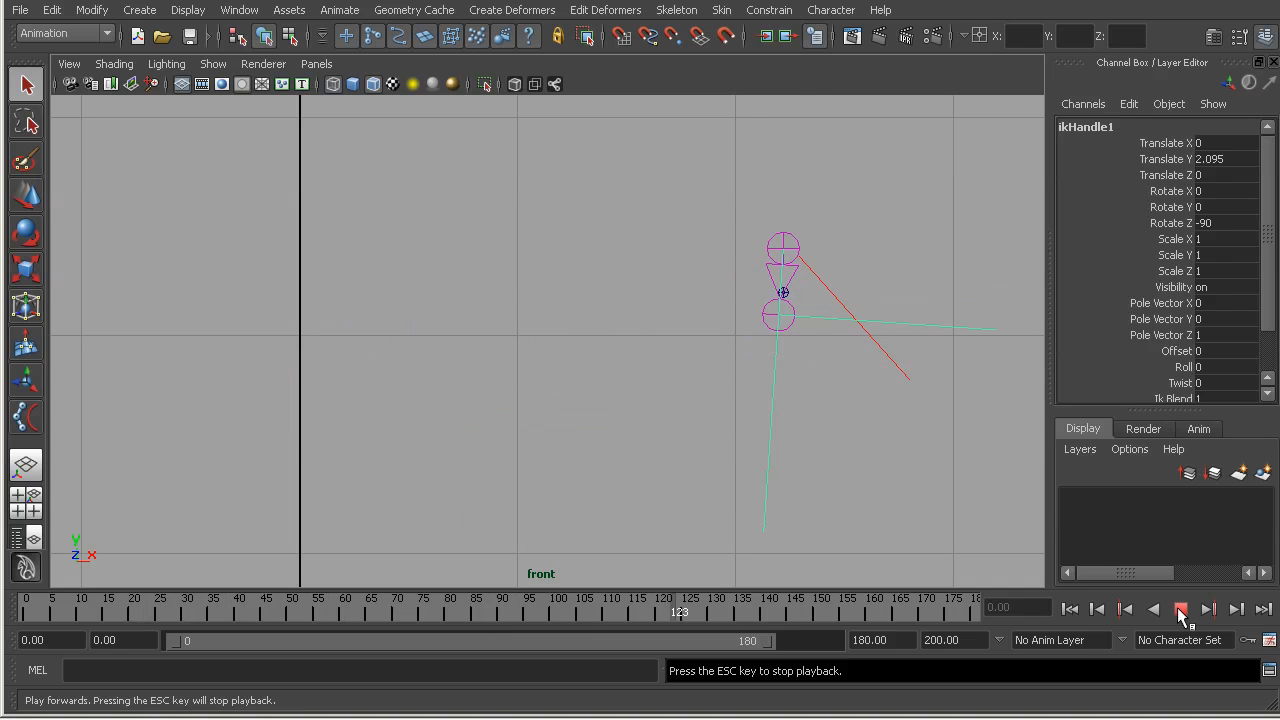
click(1180, 609)
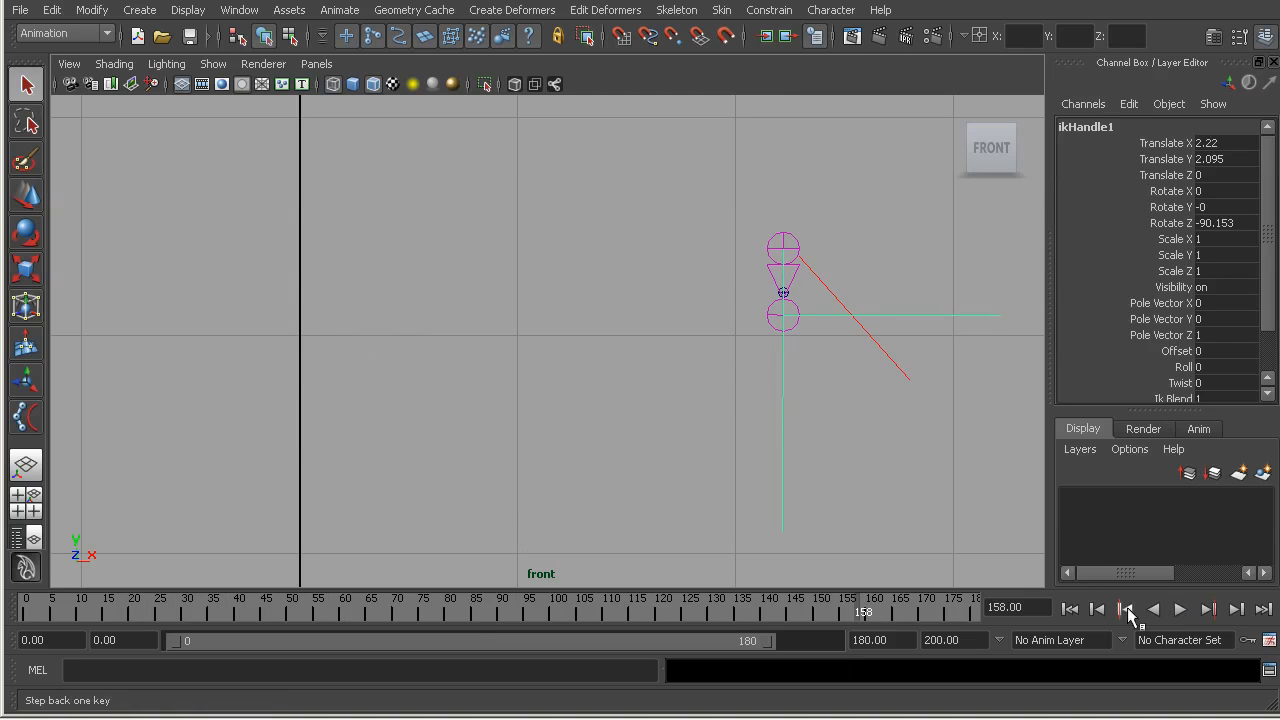
click(1067, 610)
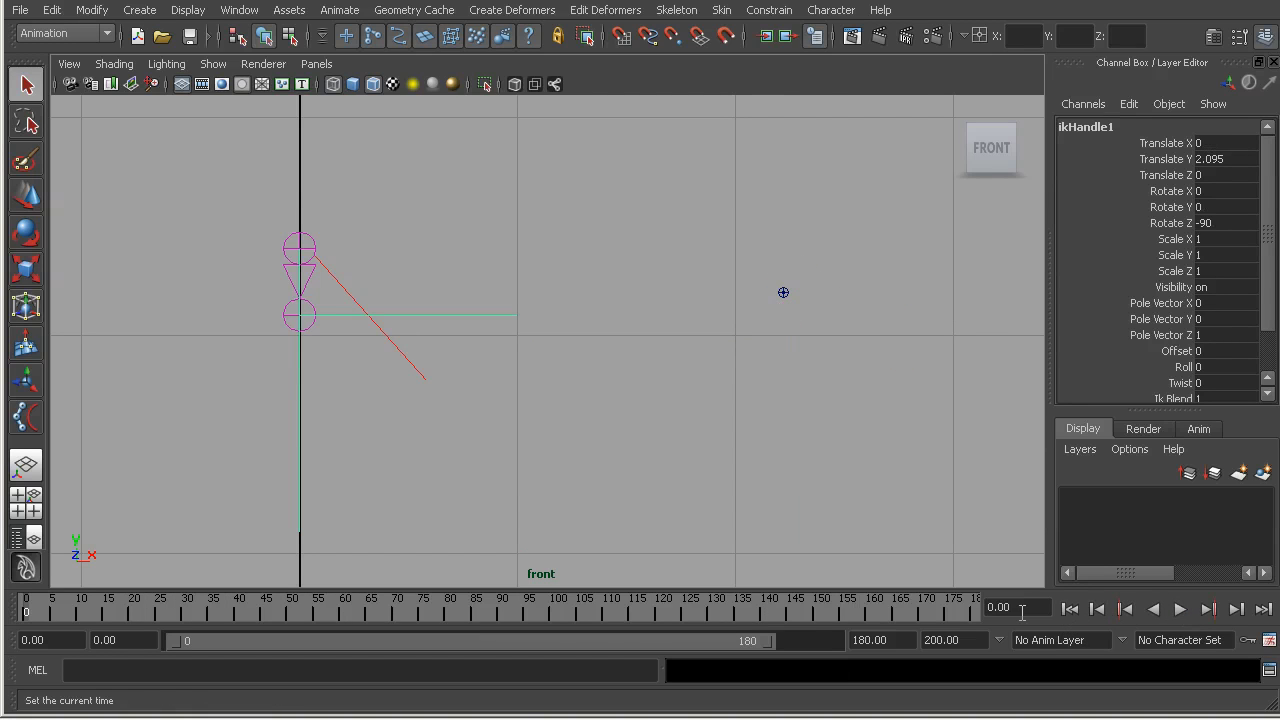
- Deselect the IK handle and show NURBS surfaces again, framing the whole wine glass in the front view
click(240, 274)
click(213, 63)
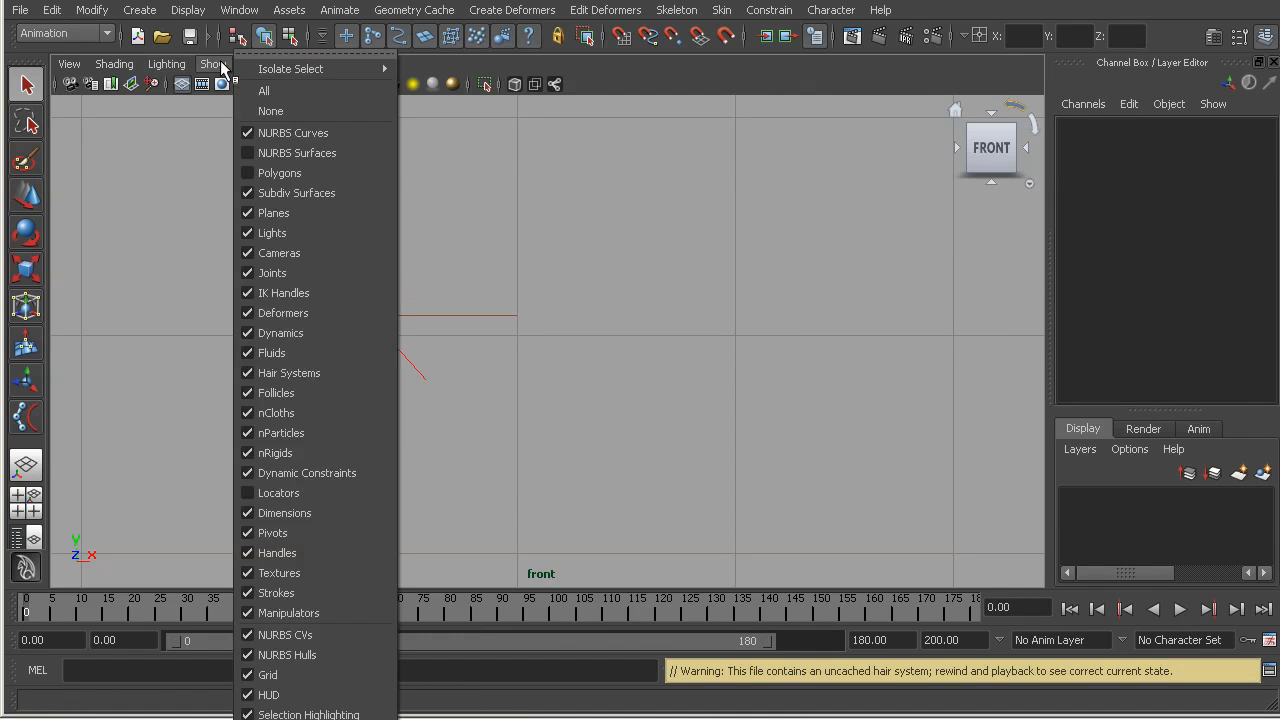
click(296, 153)
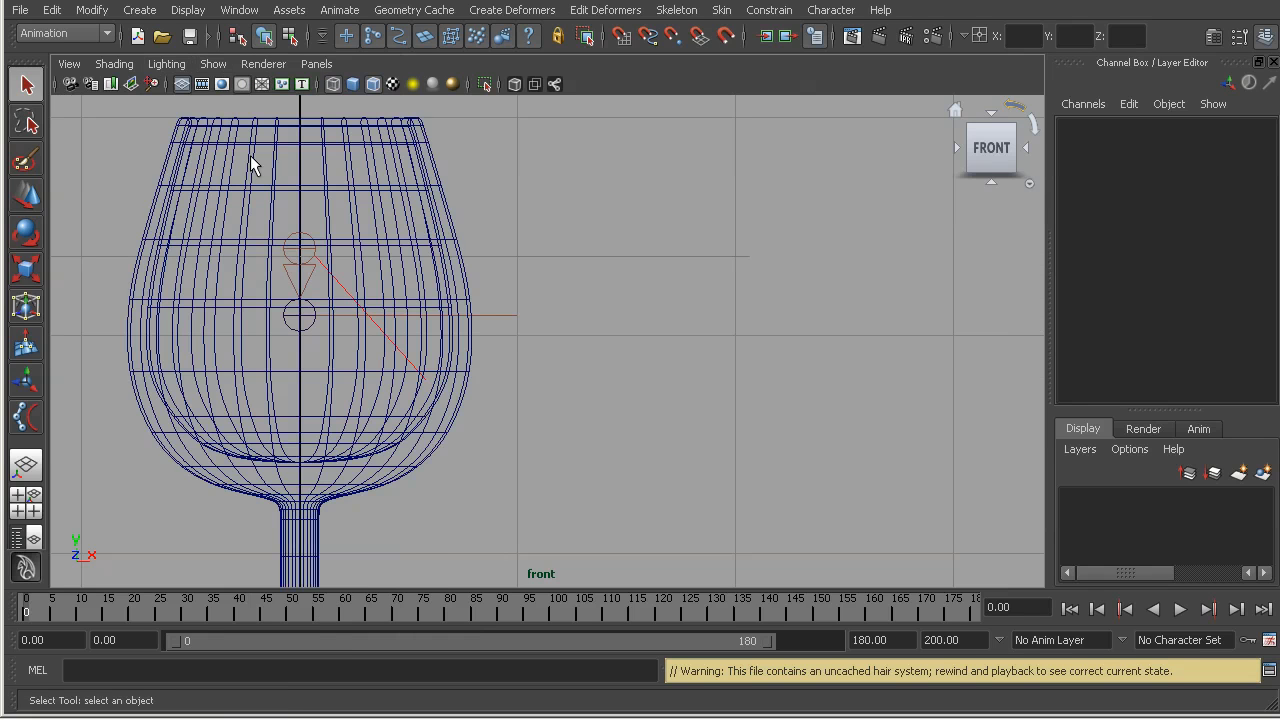
alt+right_drag(693, 342, 533, 341)
alt+middle_drag(533, 341, 688, 331)
alt+right_drag(688, 331, 915, 376)
alt+middle_drag(792, 357, 666, 303)
alt+right_drag(666, 303, 750, 322)
alt+middle_drag(634, 278, 668, 296)
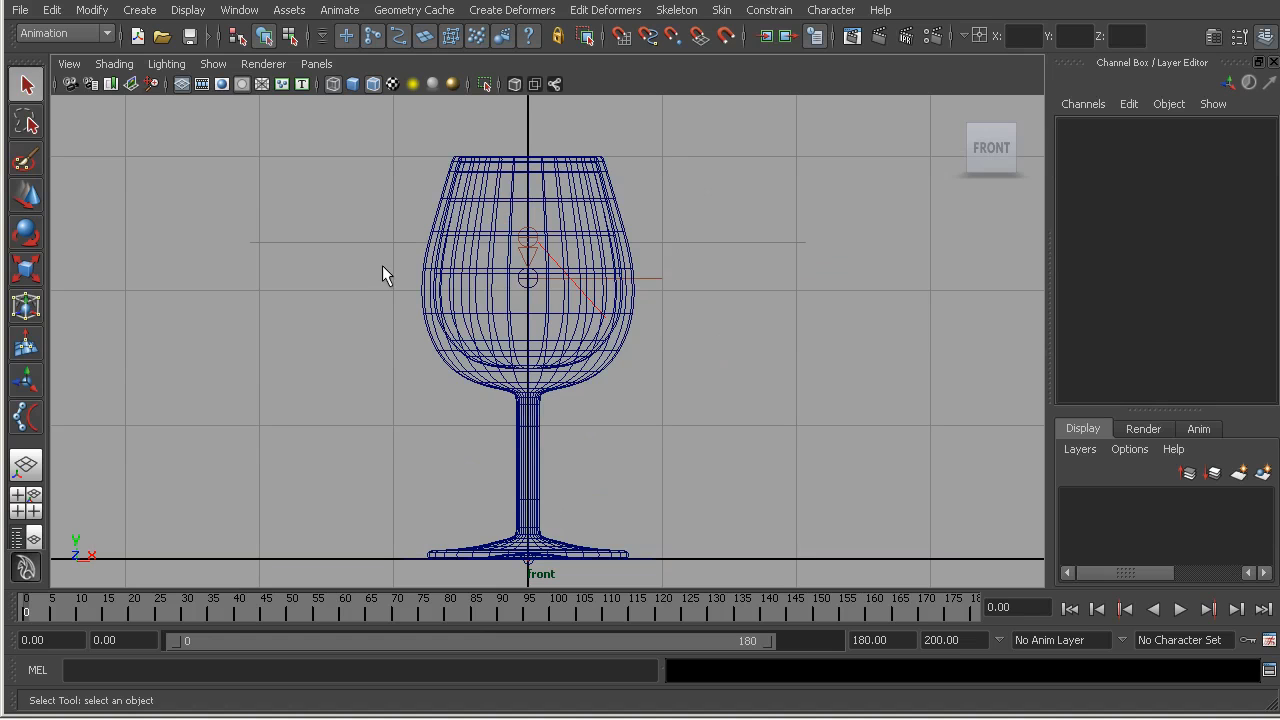
alt+right_drag(571, 290, 606, 267)
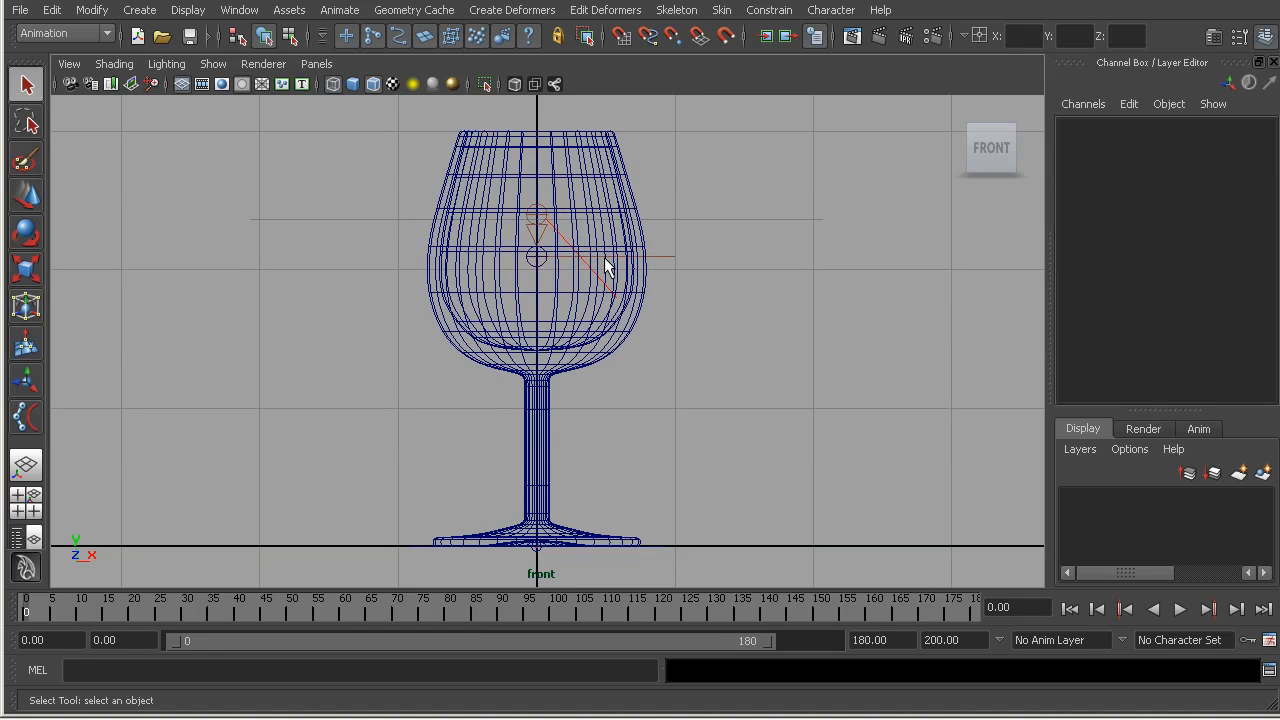
- Create a NURBS sphere at the origin and display the perspective view shaded
click(138, 10)
mouse_move(175, 40)
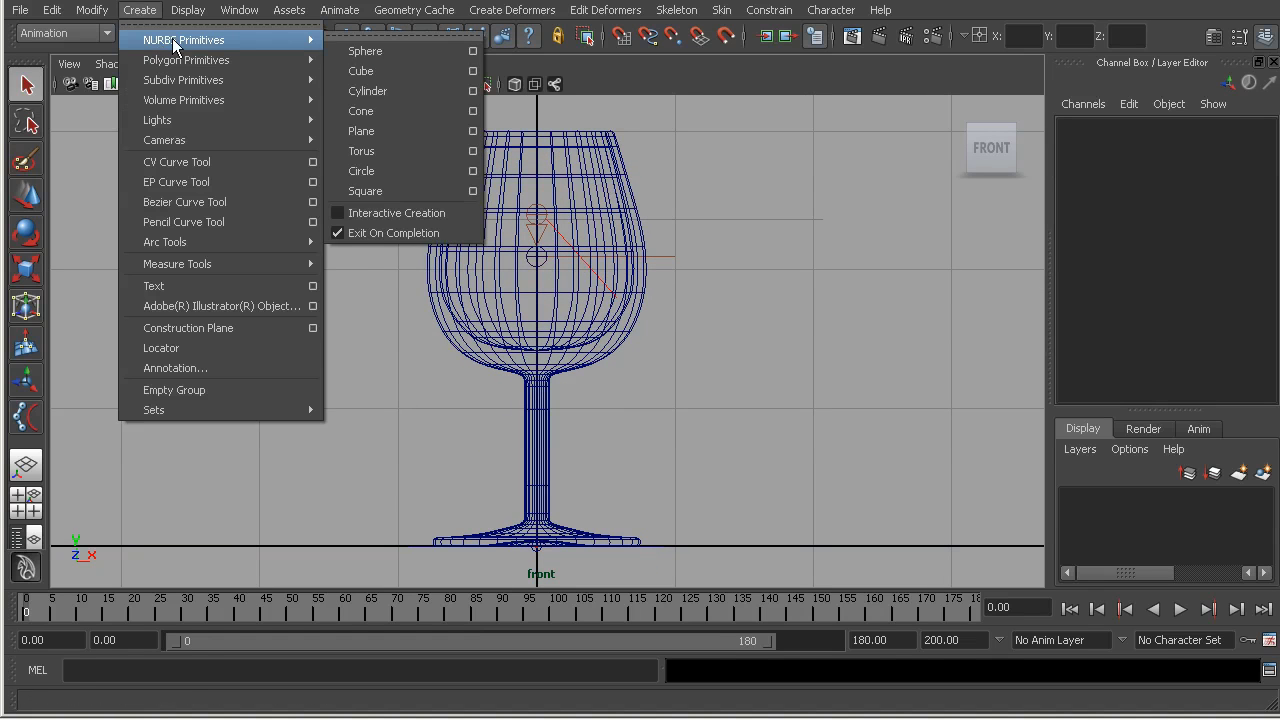
click(363, 49)
alt+middle_drag(368, 423, 373, 343)
key(space)
drag(354, 303, 356, 262)
alt+right_drag(560, 349, 237, 377)
alt+middle_drag(362, 465, 370, 290)
mouse_move(370, 290)
alt+right_down()
mouse_move(386, 288)
mouse_move(389, 249)
alt+right_up()
key(5)
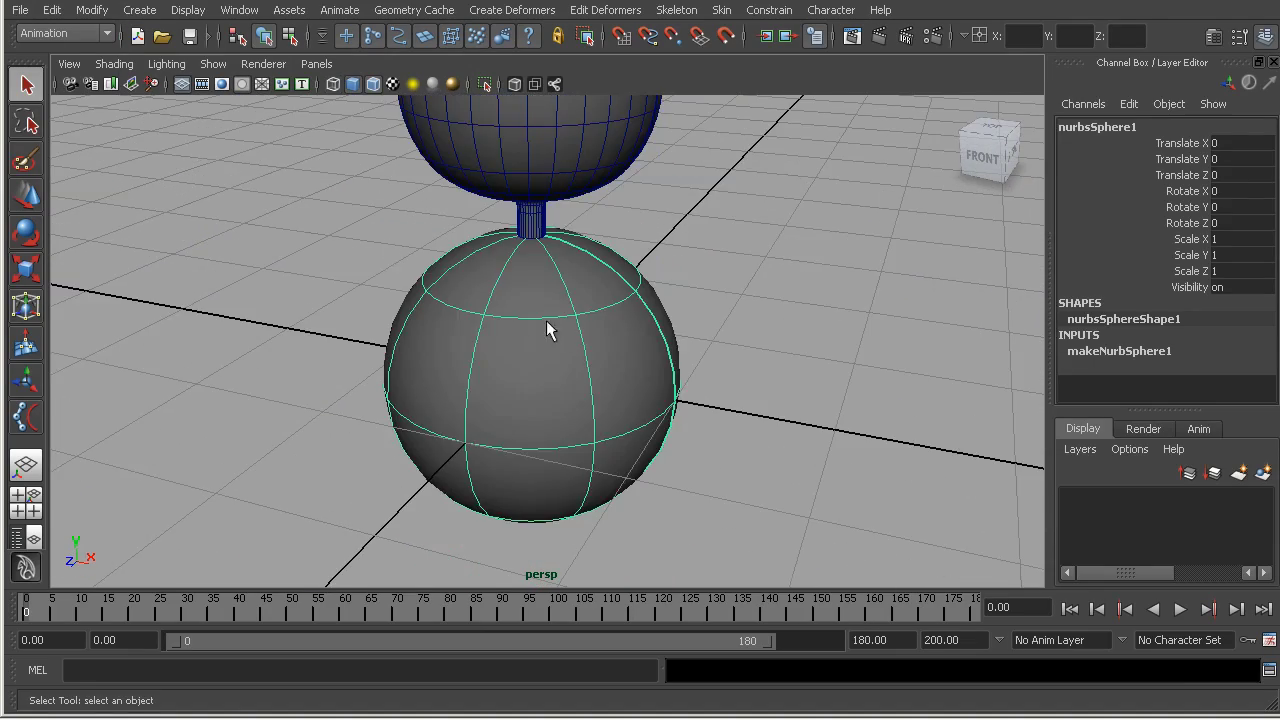
- Set the sphere's Rotate Z to 90 so its poles lie sideways
alt+drag(549, 326, 527, 323)
key(e)
drag(620, 360, 531, 277)
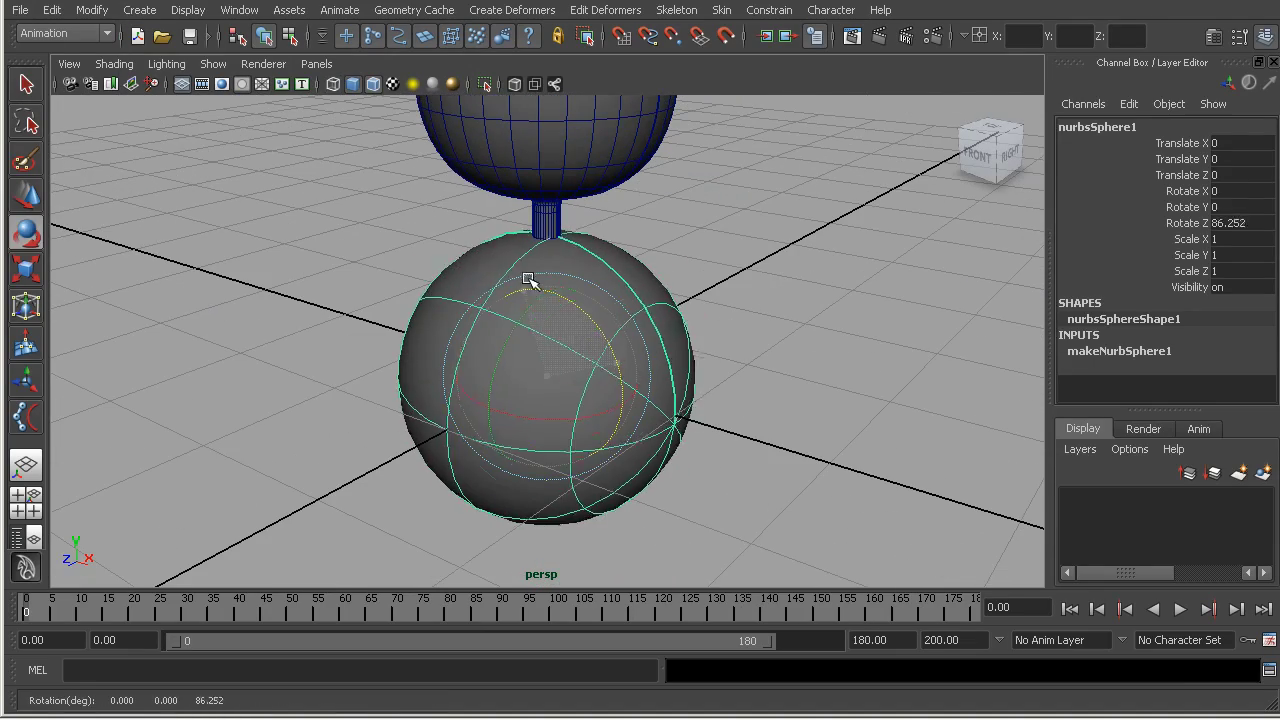
click(1226, 226)
text(90)
key(Return)
alt+drag(347, 391, 375, 399)
alt+drag(413, 279, 580, 277)
alt+drag(443, 391, 429, 430)
- Move the sphere's pivot down to its lowest point in the front view
key(space)
alt+right_drag(432, 335, 531, 338)
alt+middle_drag(487, 273, 484, 312)
alt+right_drag(490, 316, 528, 330)
alt+middle_drag(519, 334, 517, 322)
key(Insert)
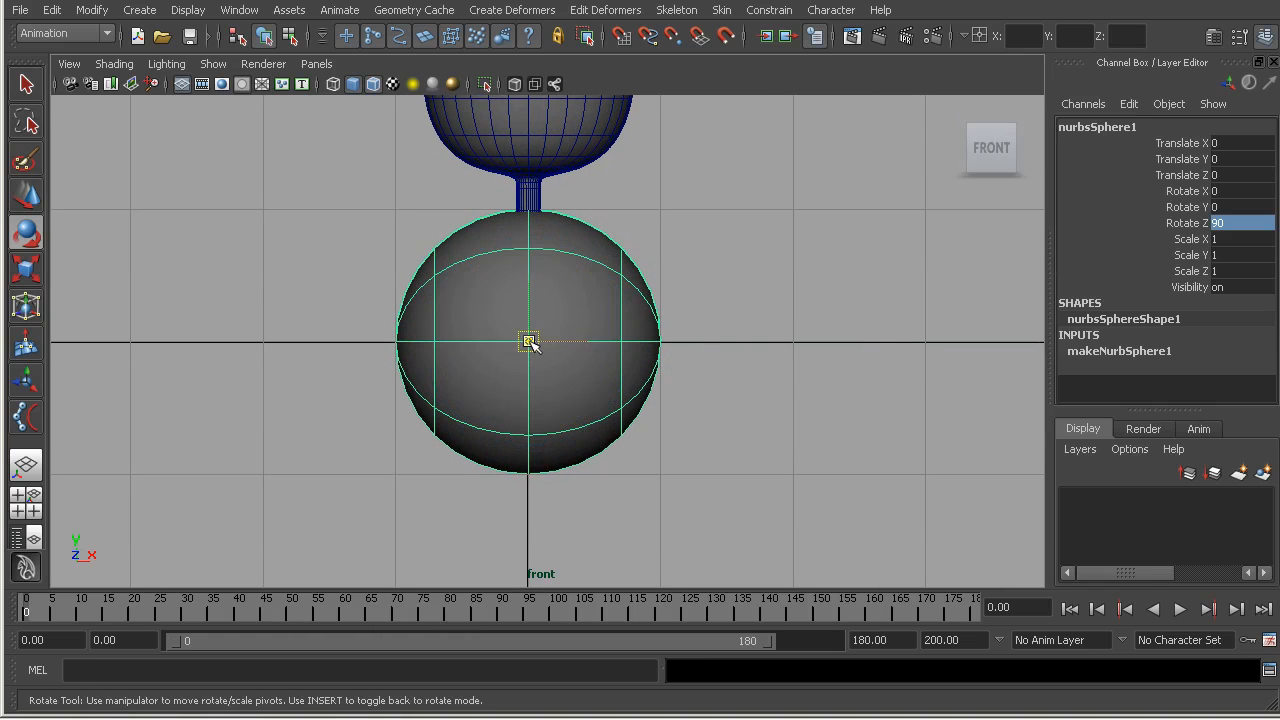
middle_drag(528, 377, 528, 486)
key(Insert)
- Scale the sphere uniformly to about 3.68 and raise it into the glass bowl, to a Translate Y of about 3.19
alt+right_drag(378, 470, 434, 371)
alt+middle_drag(434, 371, 591, 420)
key(r)
drag(529, 489, 1030, 446)
key(4)
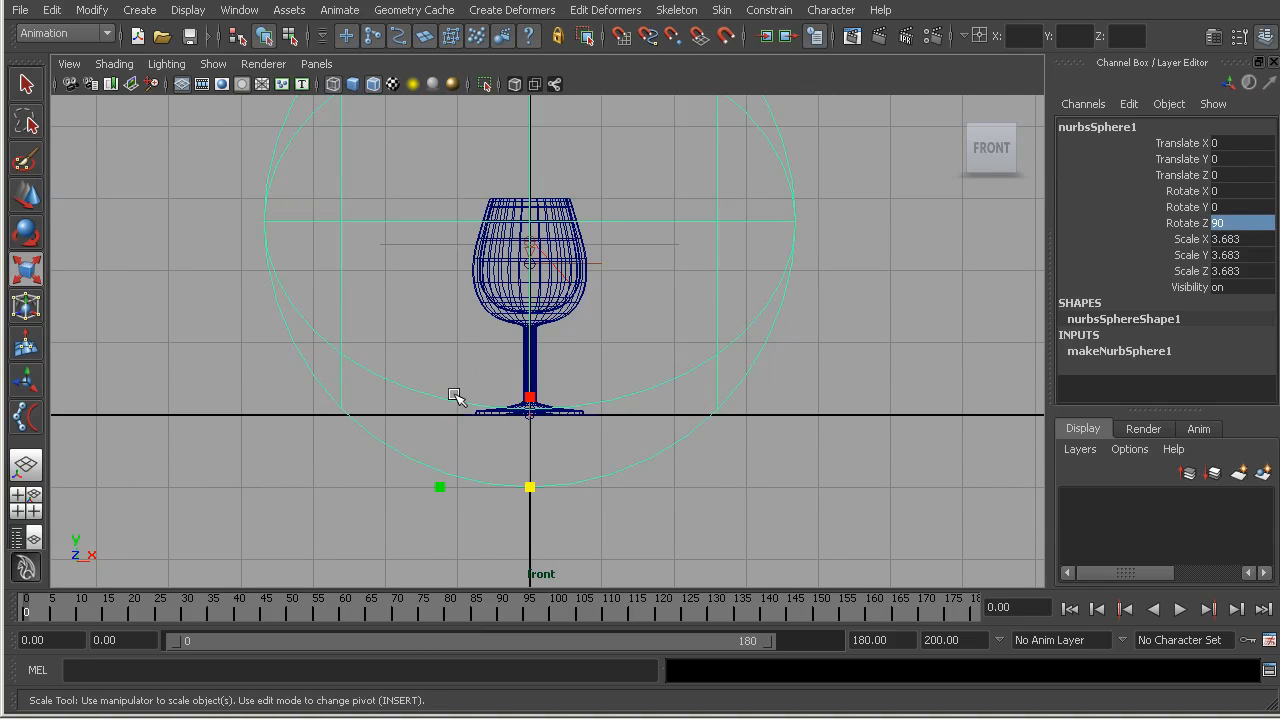
key(w)
drag(533, 412, 534, 189)
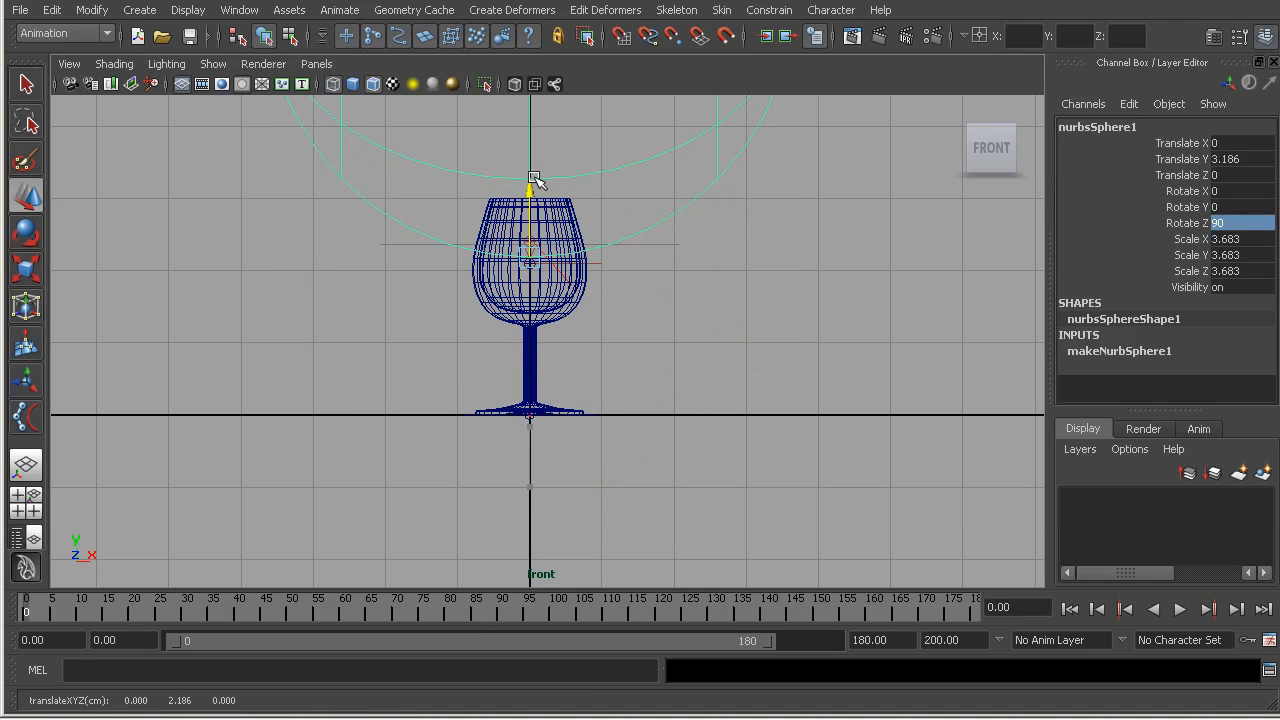
alt+right_drag(534, 189, 708, 590)
scroll(585, 320, up, 2)
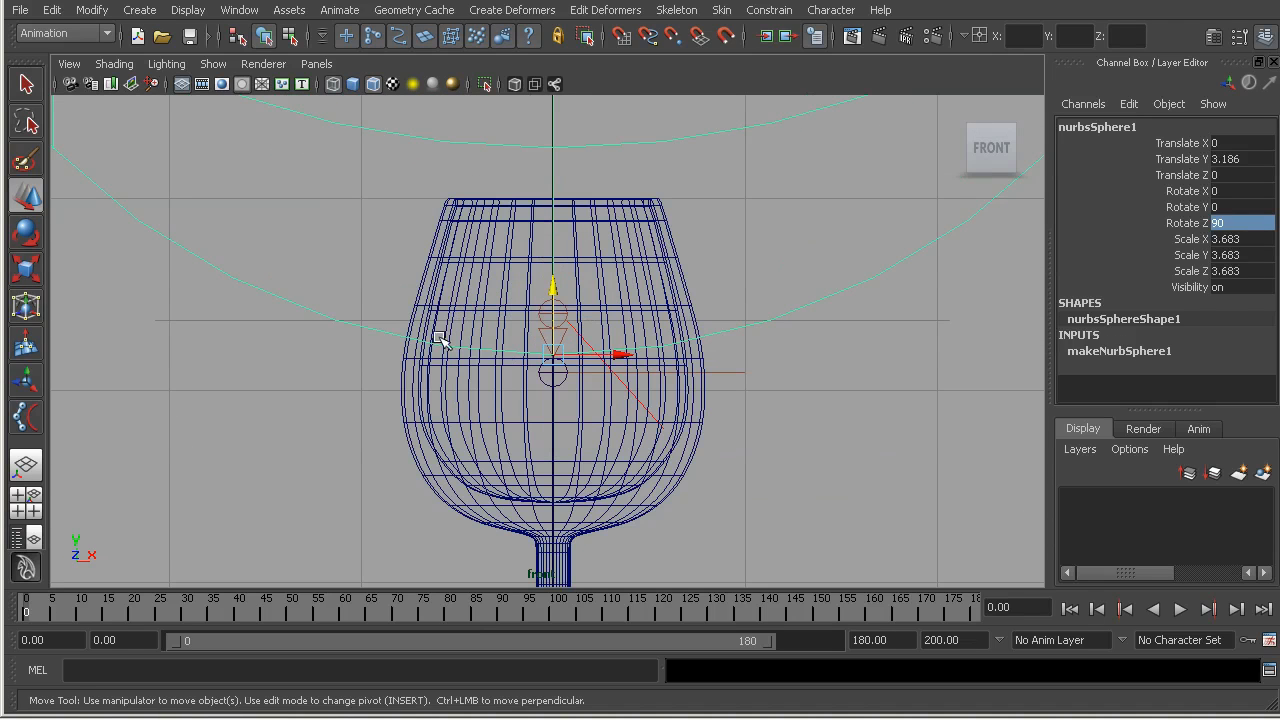
- Set the sphere's X, Y and Z scale to 3.8 and raise it to a Translate Y of about 3.27
drag(1222, 272, 1236, 248)
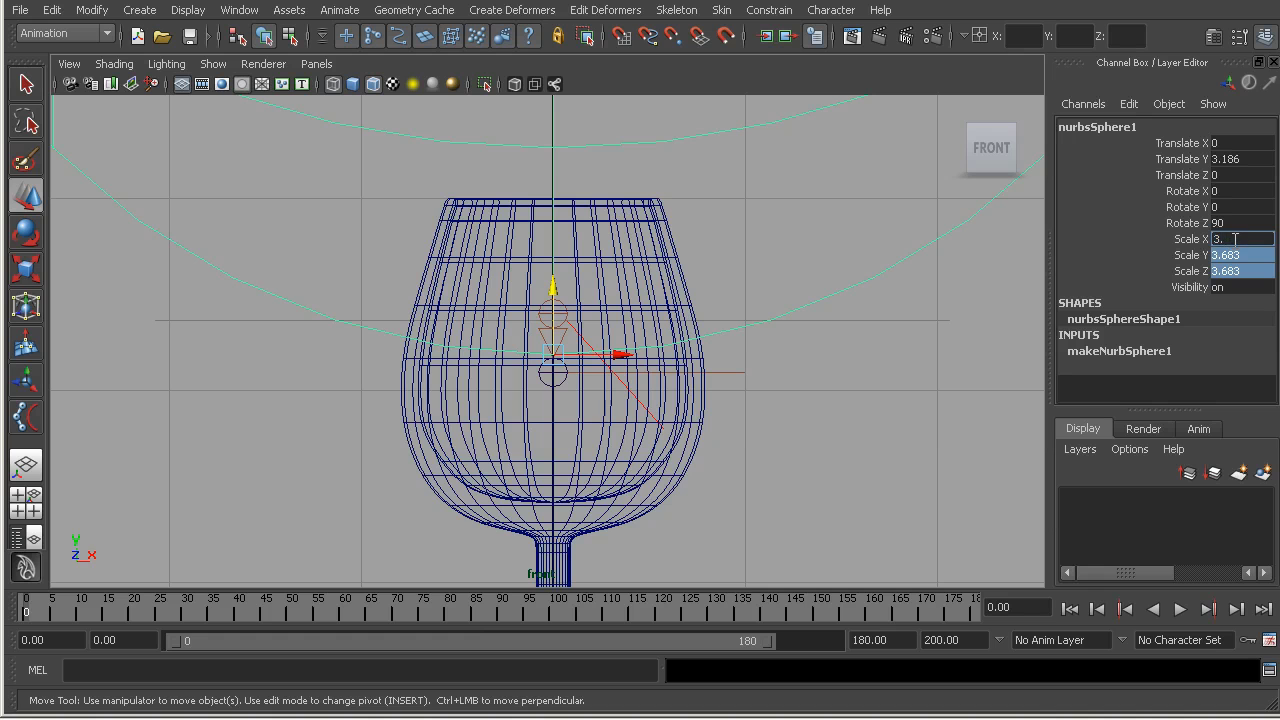
alt+right_drag(480, 292, 834, 371)
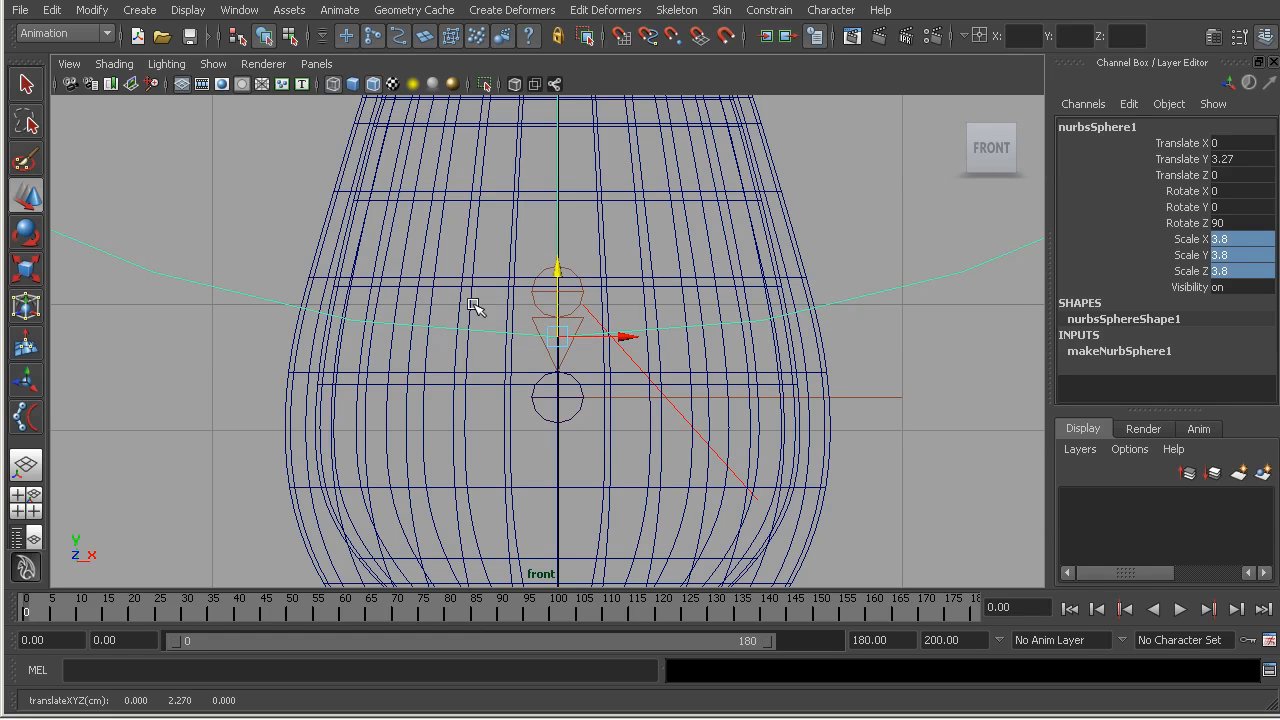
scroll(608, 329, down, 5)
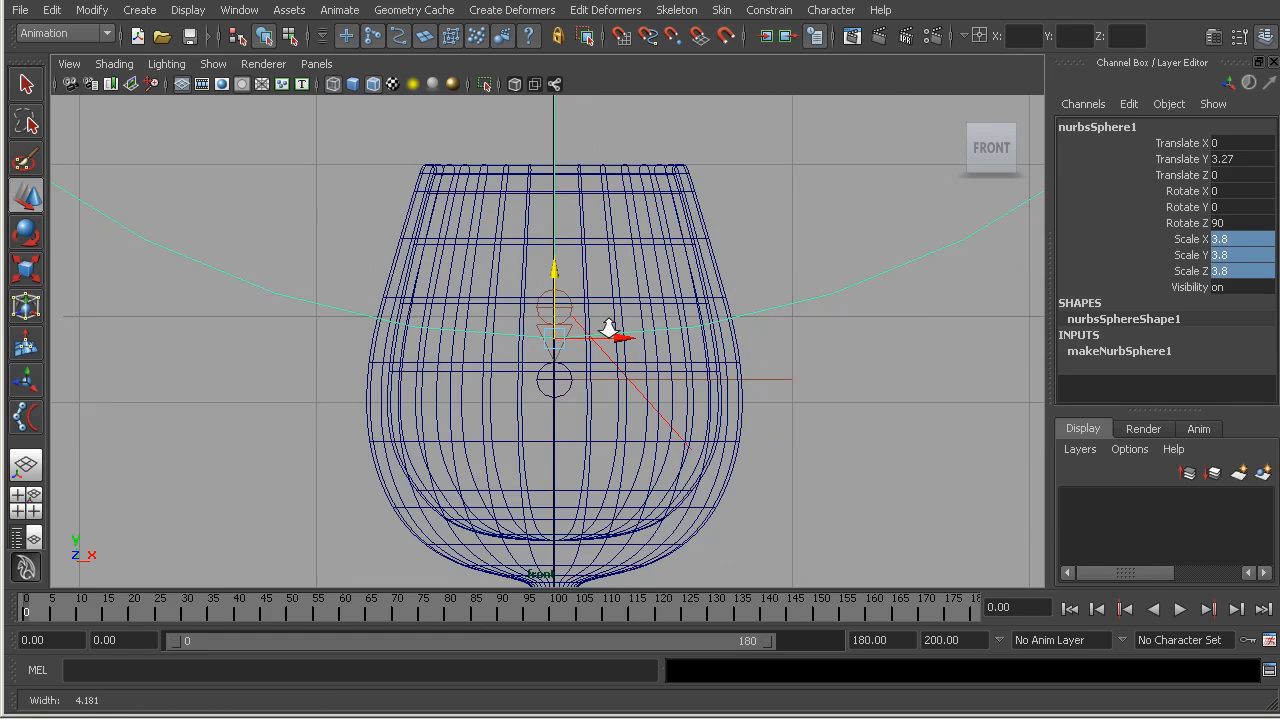
- Shade the perspective view and increase the sphere's Spans to 45 in its creation inputs
key(space)
drag(594, 312, 588, 269)
alt+drag(586, 267, 625, 465)
alt+middle_drag(625, 465, 590, 480)
click(1125, 354)
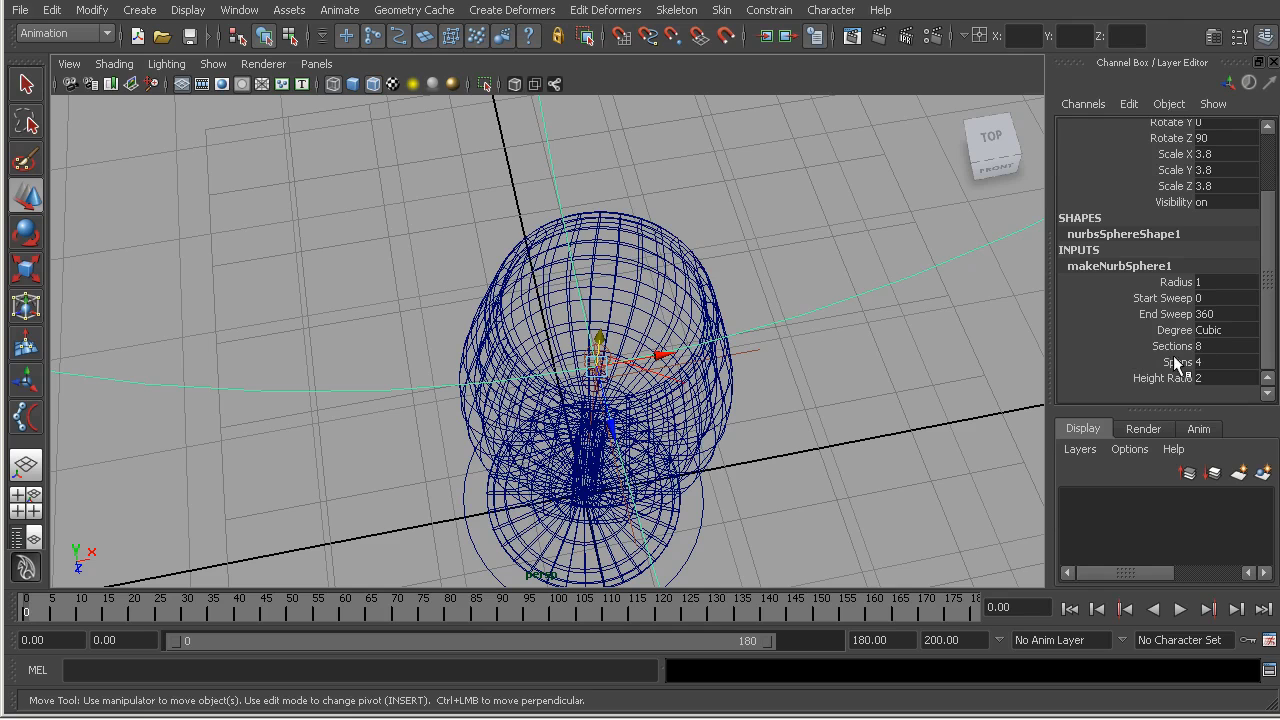
click(1174, 361)
alt+drag(575, 370, 574, 377)
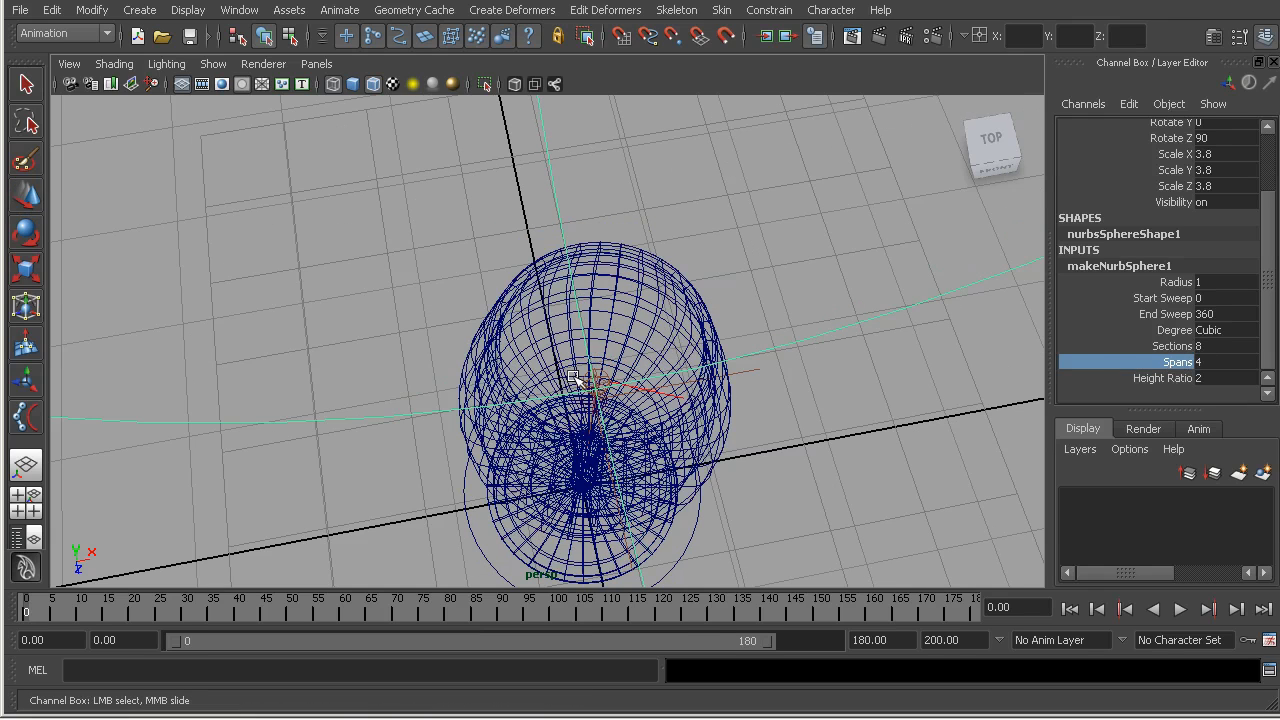
key(5)
mouse_move(508, 403)
middle_down()
mouse_move(466, 363)
mouse_move(772, 336)
middle_up()
middle_drag(693, 355, 706, 352)
- Increase the sphere's Sections to 75 and examine the surface grid inside the glass rim
click(1170, 346)
middle_drag(571, 380, 575, 346)
alt+drag(575, 412, 537, 413)
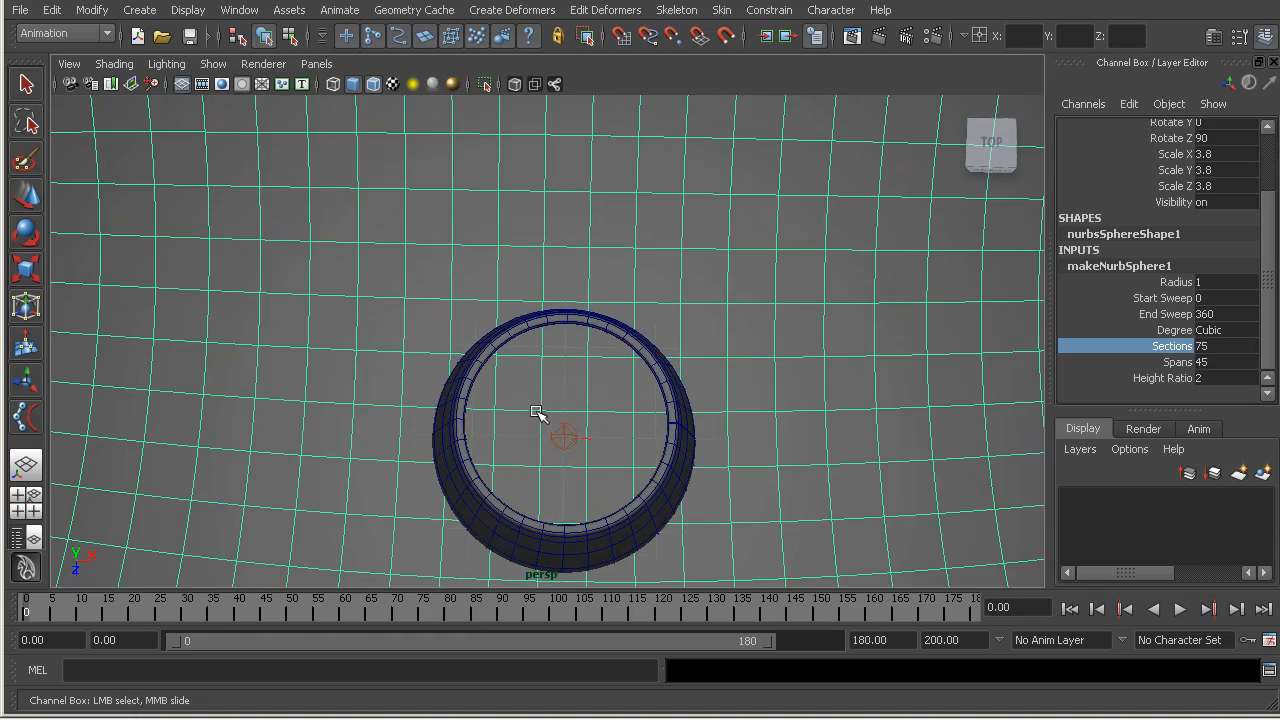
alt+middle_drag(491, 423, 508, 380)
alt+right_drag(508, 380, 581, 402)
alt+drag(581, 402, 549, 400)
alt+right_drag(549, 400, 573, 413)
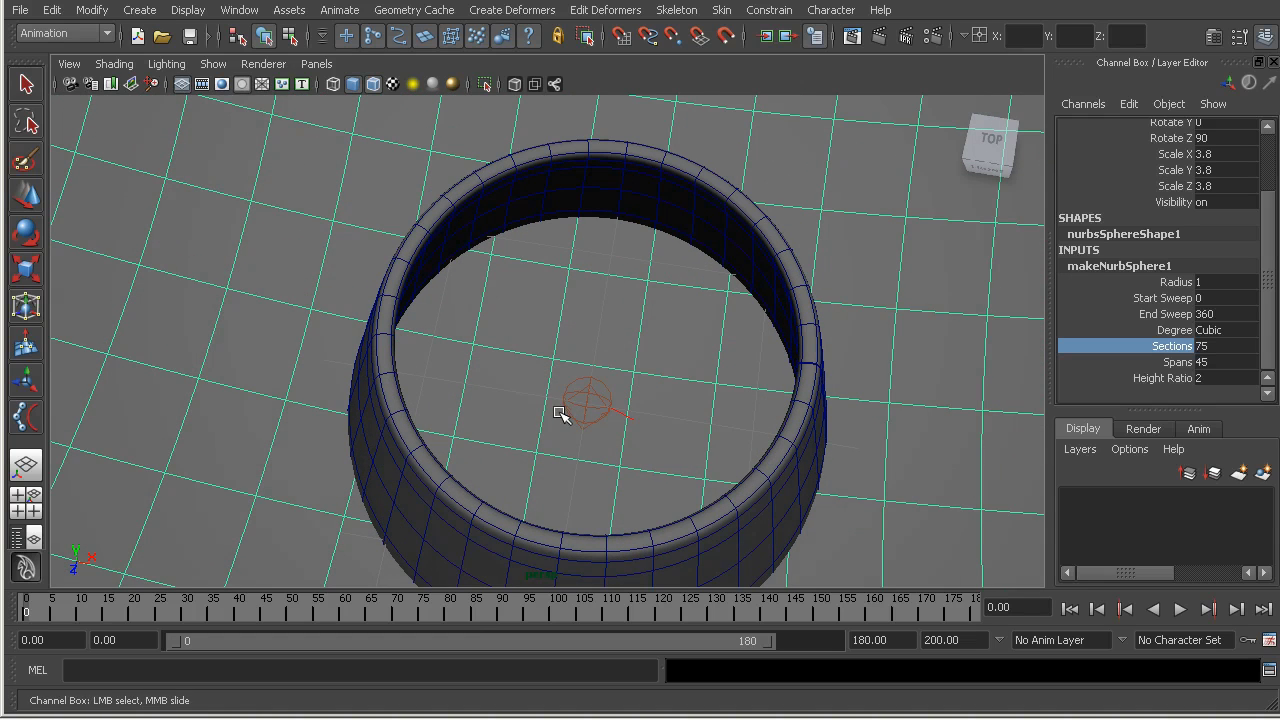
alt+drag(537, 421, 560, 433)
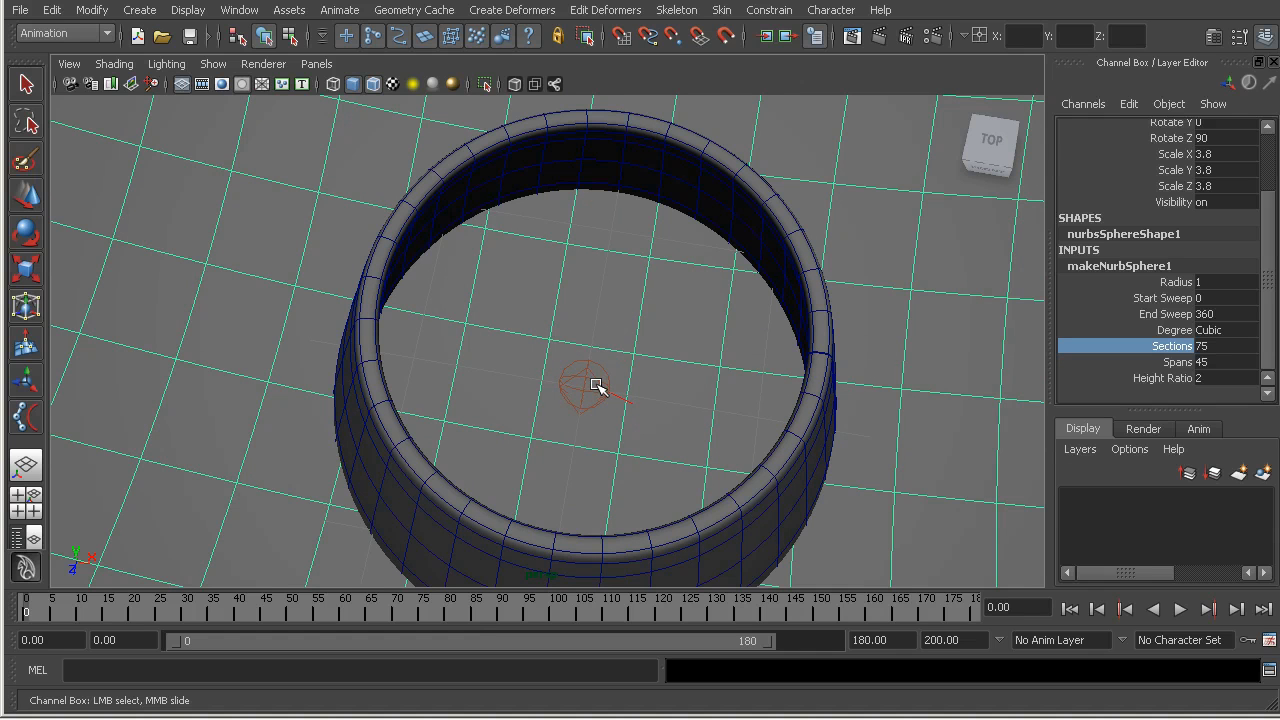
- Turn on the surface normals display for the NURBS sphere to check which way its surface faces
alt+drag(614, 374, 562, 350)
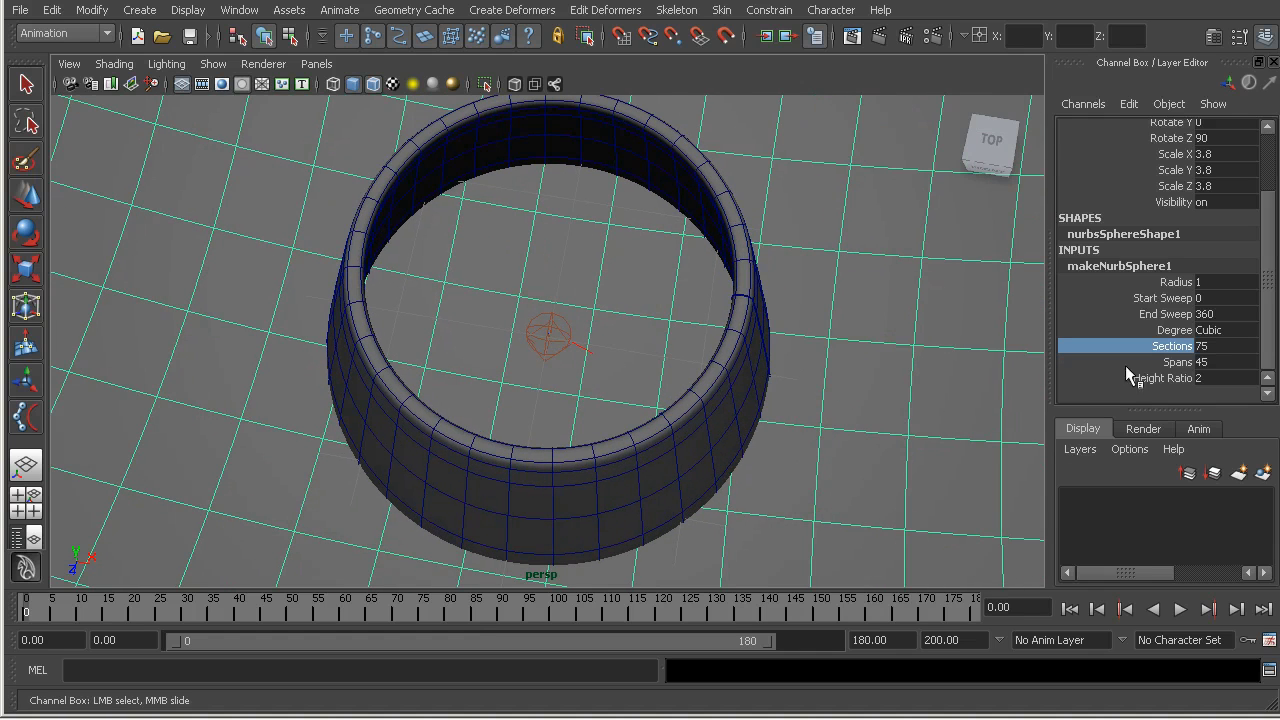
drag(1215, 346, 1216, 366)
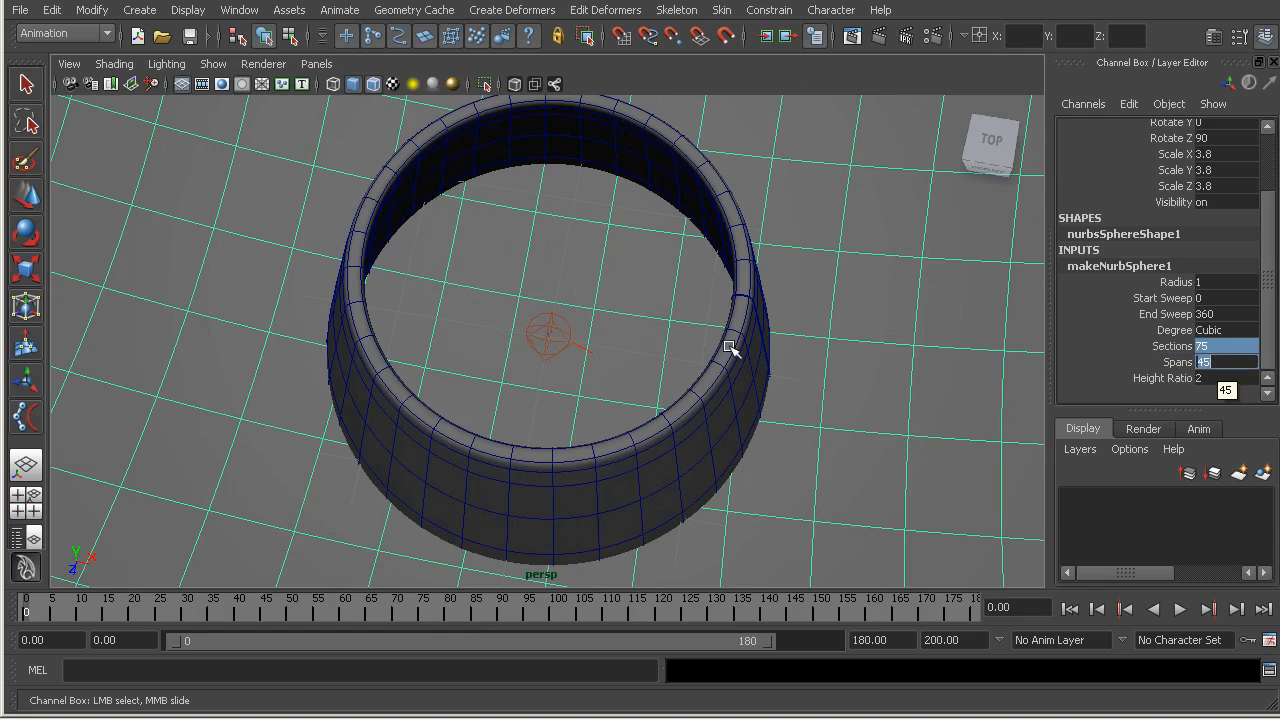
click(575, 273)
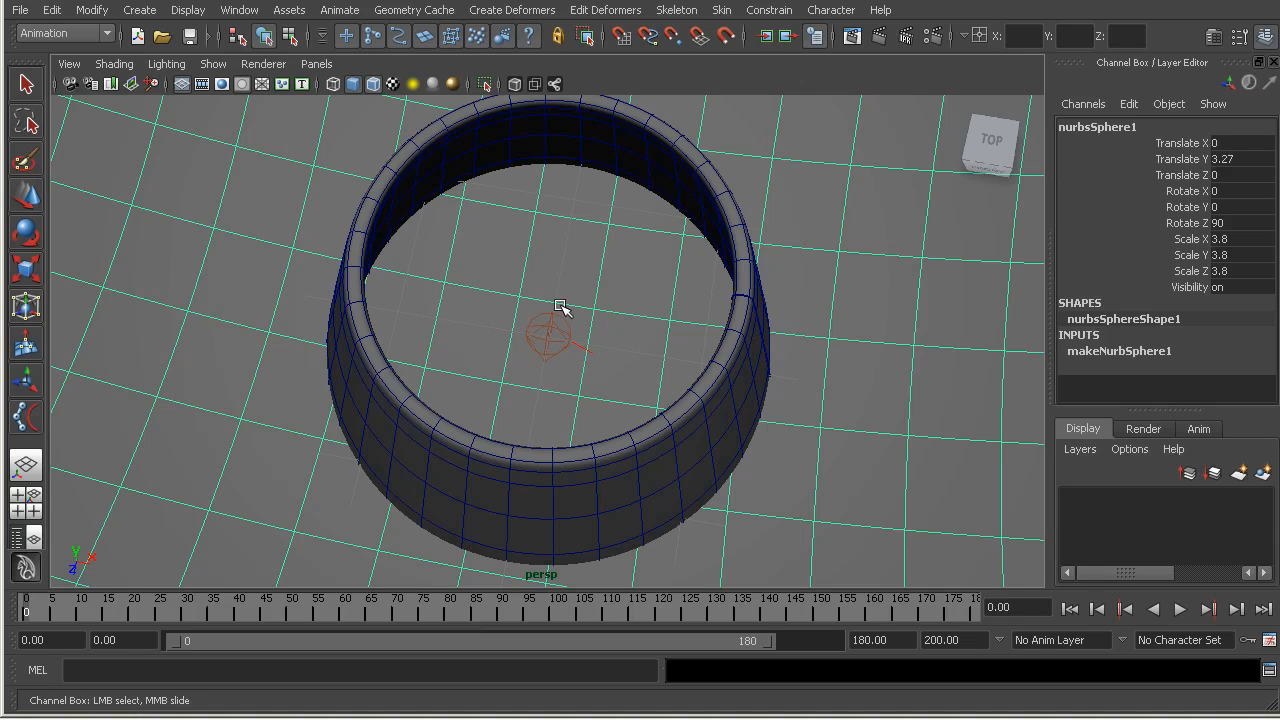
alt+right_drag(636, 359, 191, 360)
alt+right_drag(765, 393, 606, 355)
alt+drag(606, 355, 603, 335)
alt+middle_drag(603, 335, 608, 427)
click(187, 9)
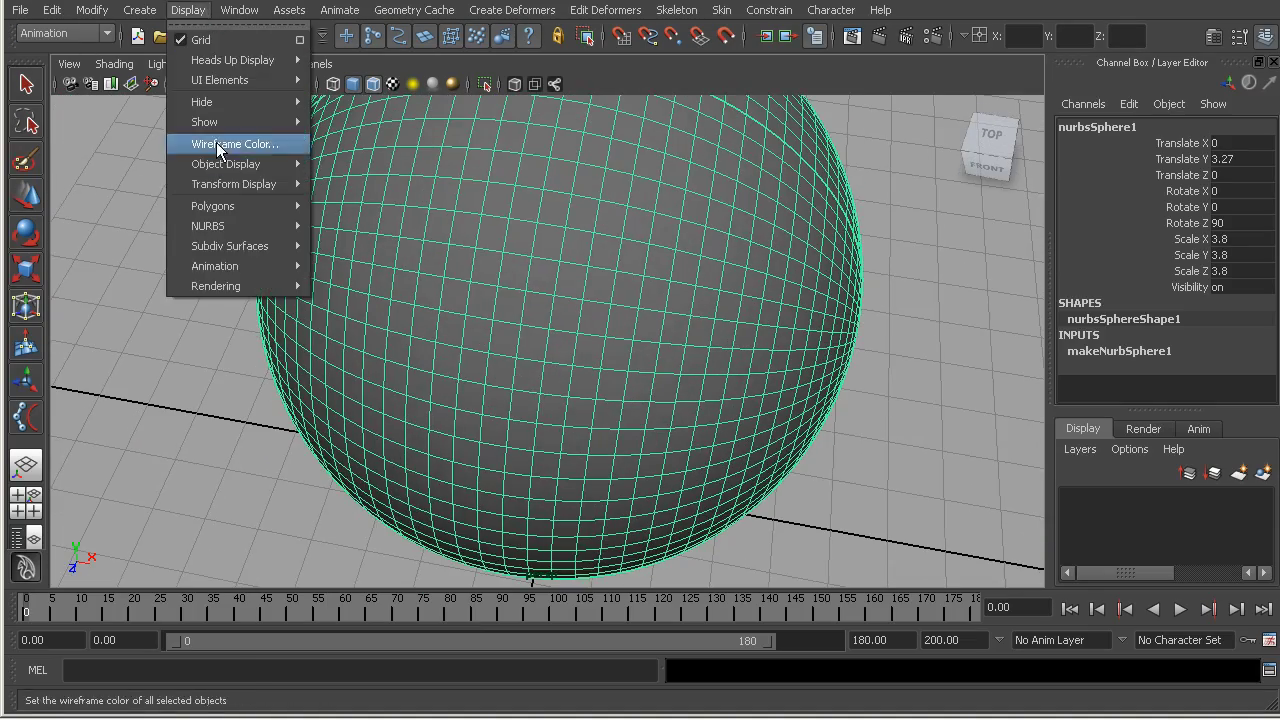
mouse_move(226, 228)
click(387, 283)
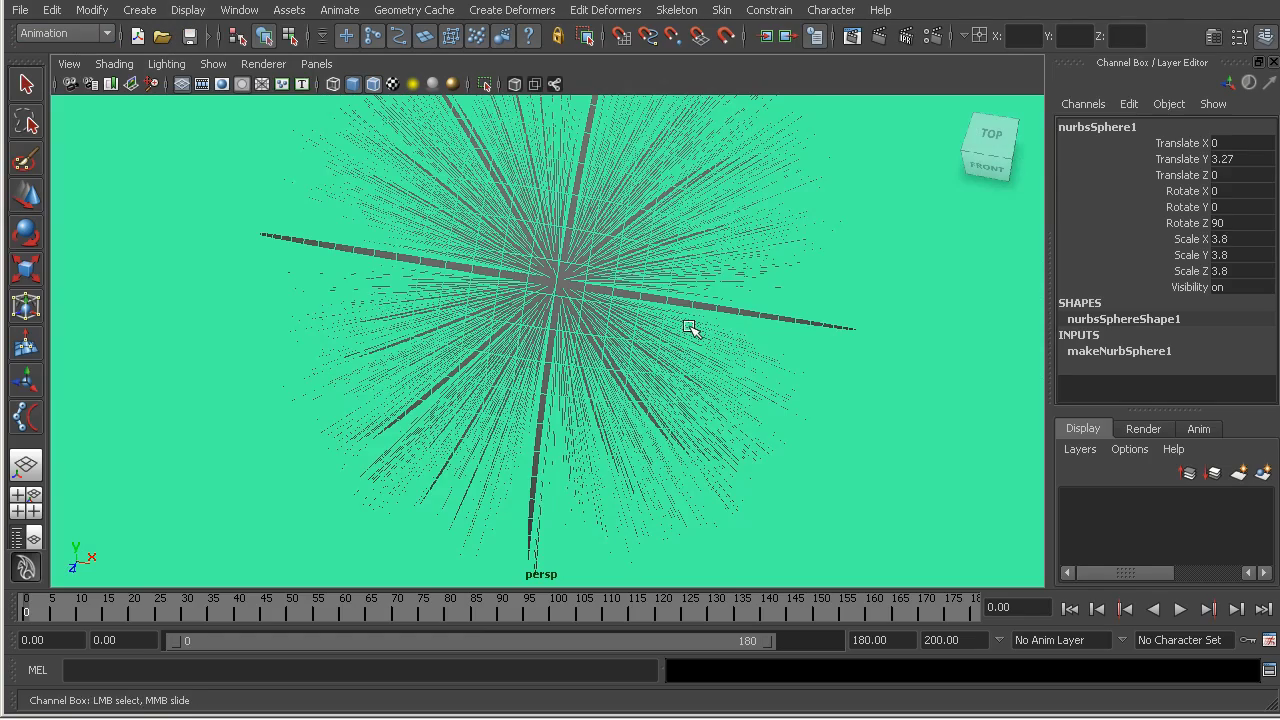
- Reverse the sphere's surface direction in U, without keeping the original
alt+right_drag(690, 328, 286, 317)
key(3)
alt+drag(371, 371, 423, 351)
mouse_move(423, 351)
alt+right_down()
mouse_move(380, 320)
mouse_move(403, 342)
alt+right_up()
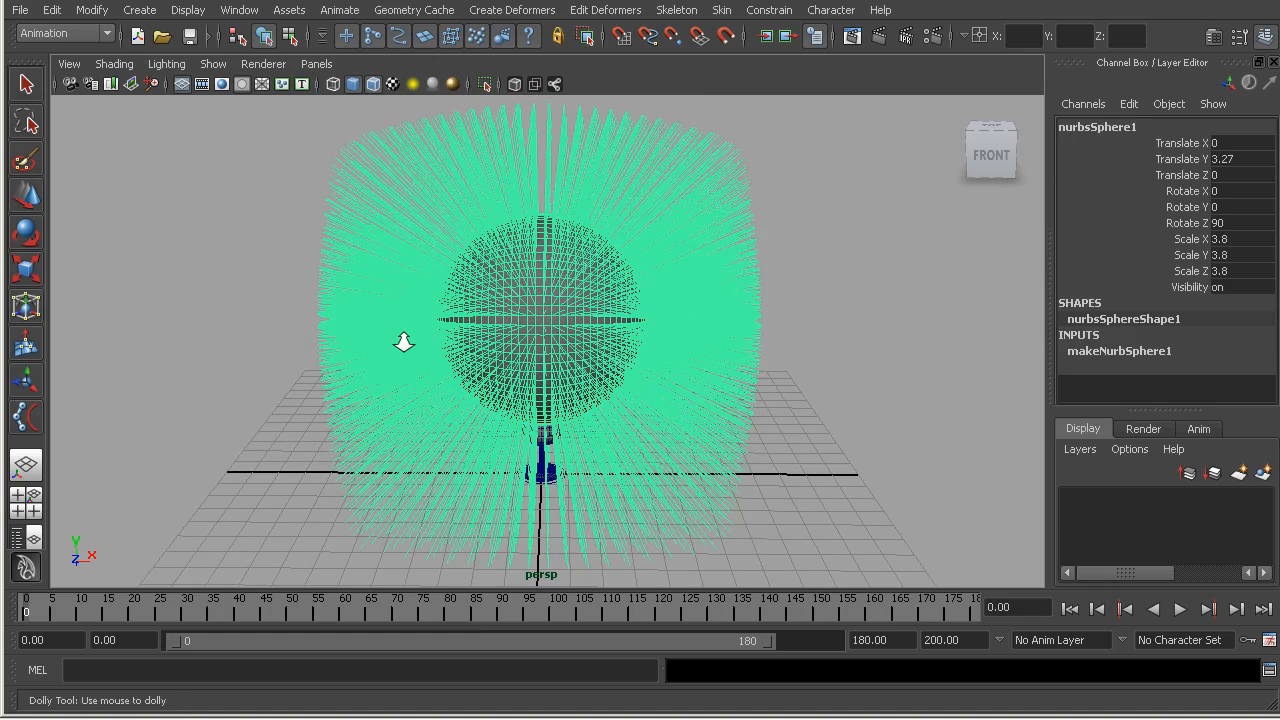
alt+middle_drag(486, 380, 466, 357)
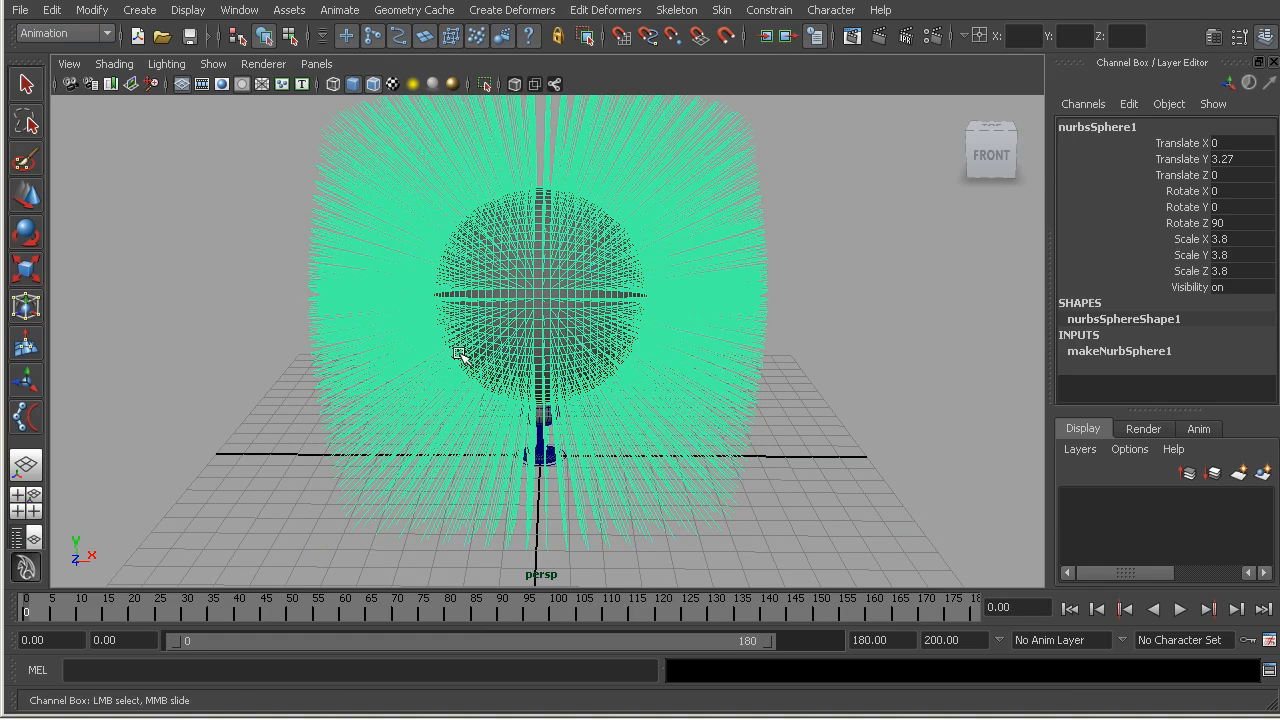
click(108, 33)
click(60, 78)
click(474, 10)
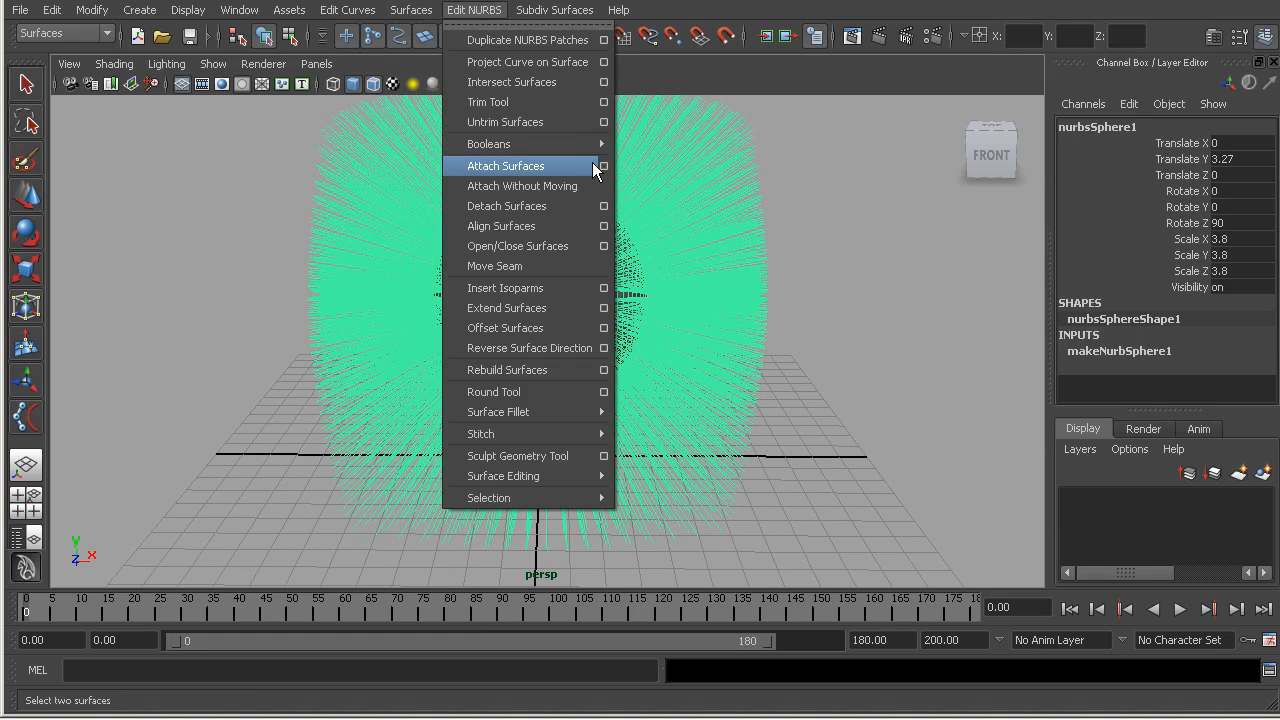
click(604, 348)
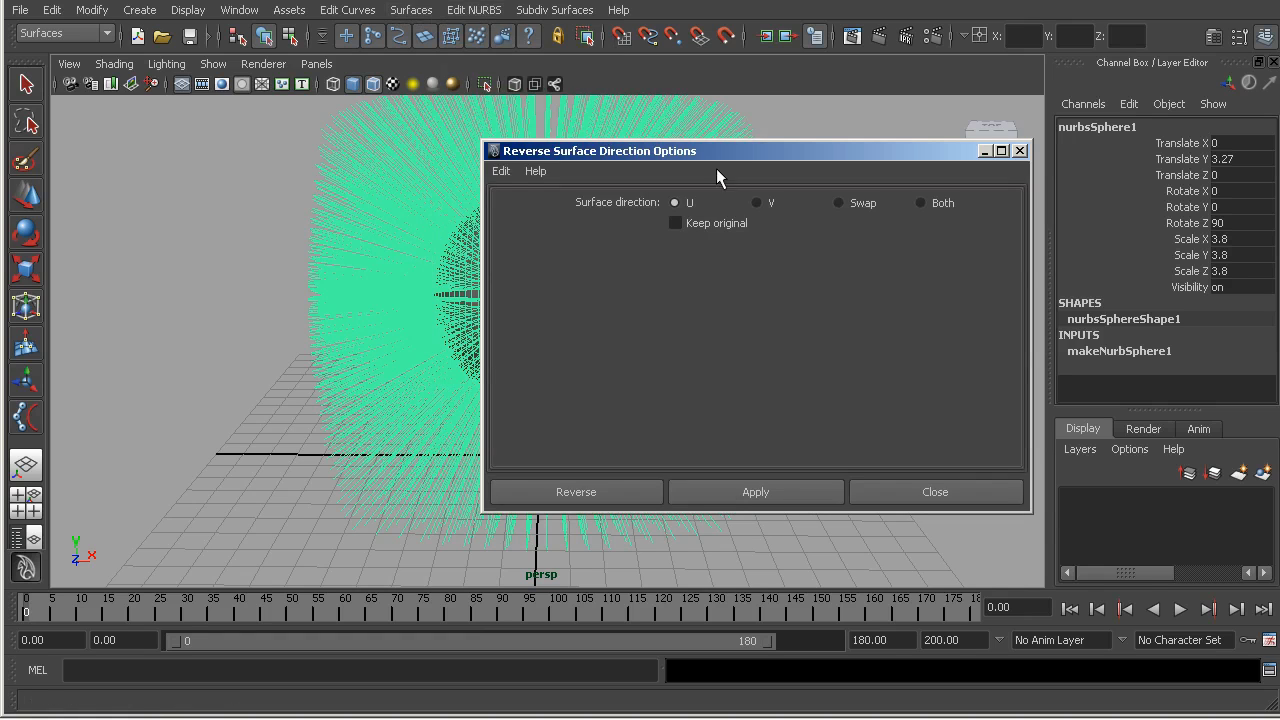
drag(692, 150, 718, 143)
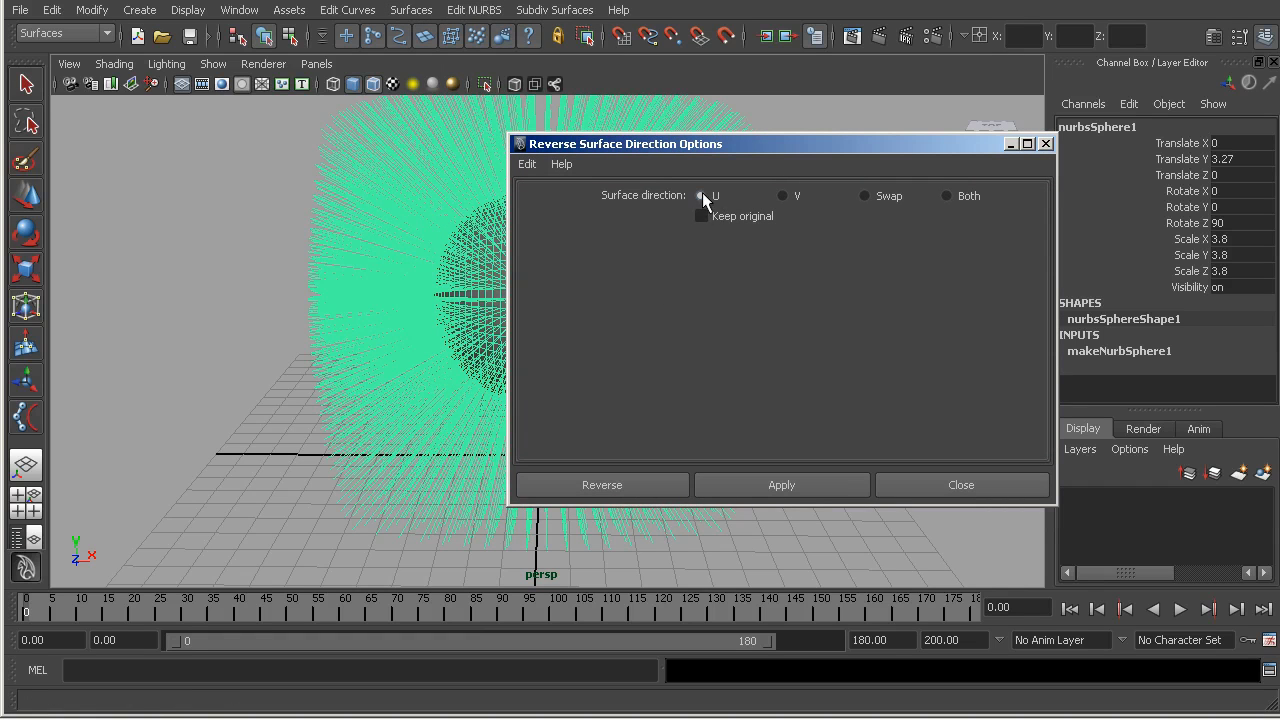
click(640, 478)
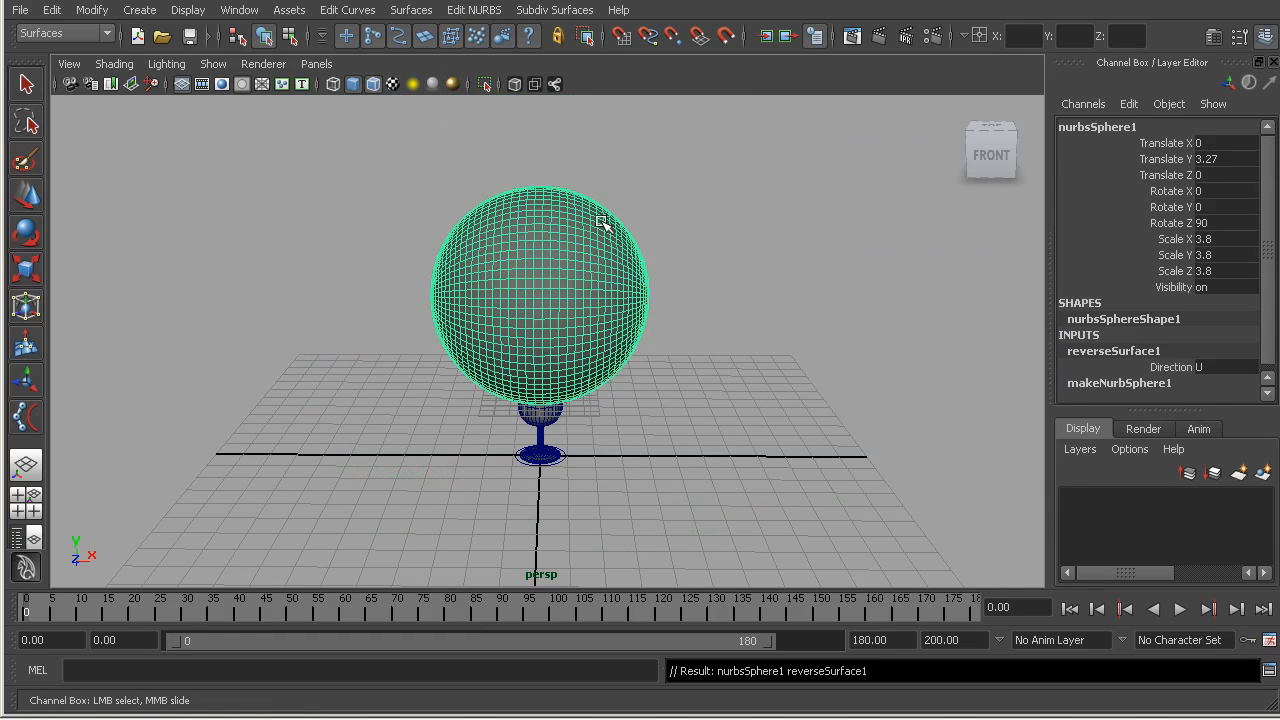
- Examine the reversed sphere up close and turn off its surface normals display
alt+right_drag(381, 240, 589, 273)
alt+right_drag(368, 280, 391, 280)
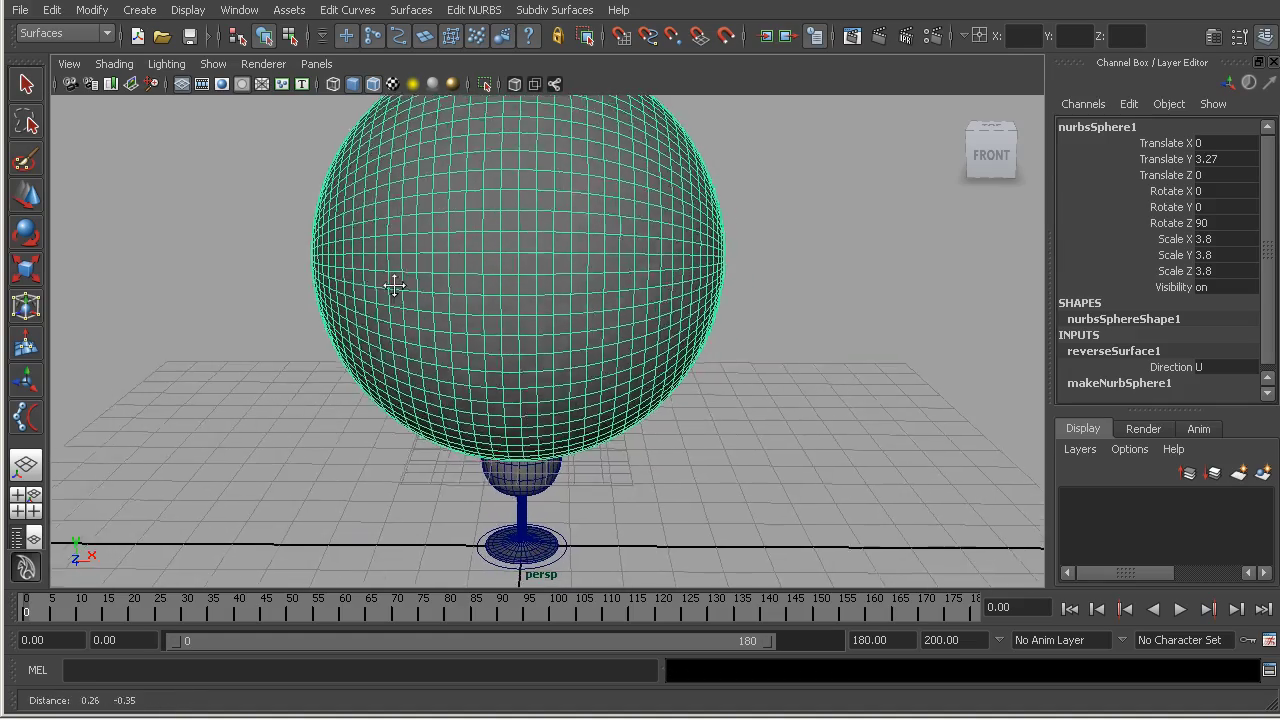
alt+right_drag(314, 217, 443, 280)
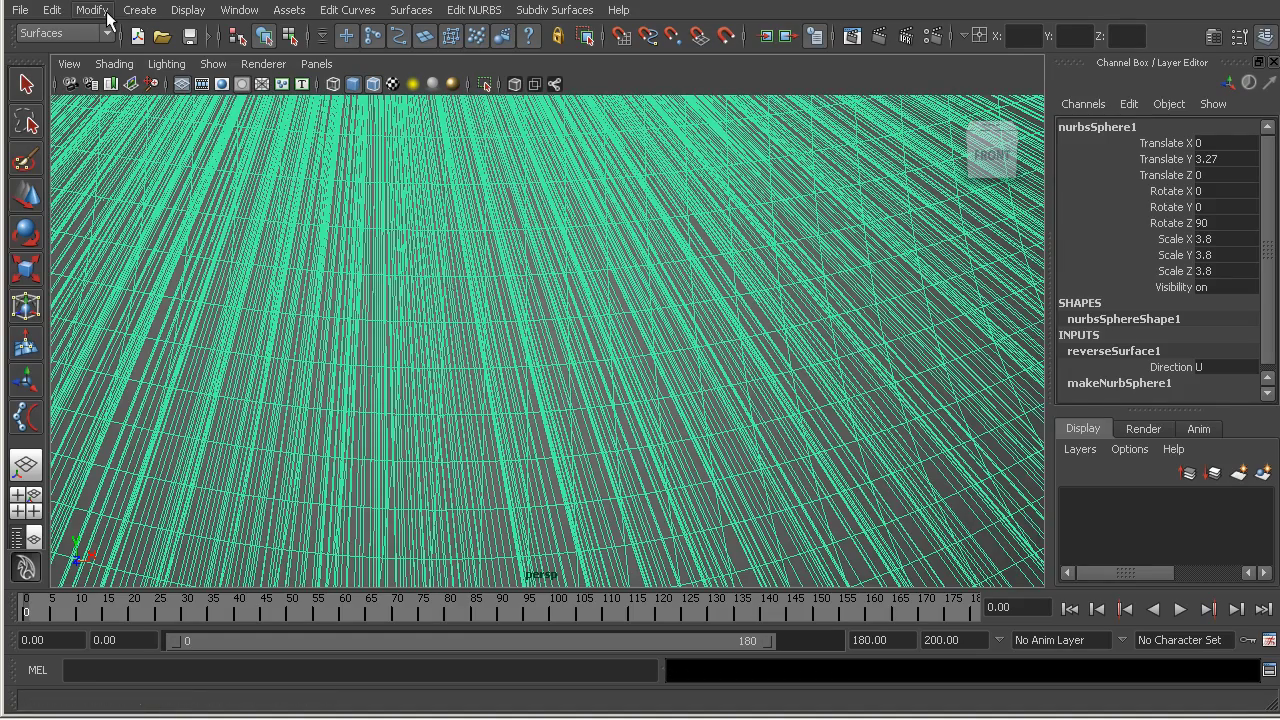
click(187, 10)
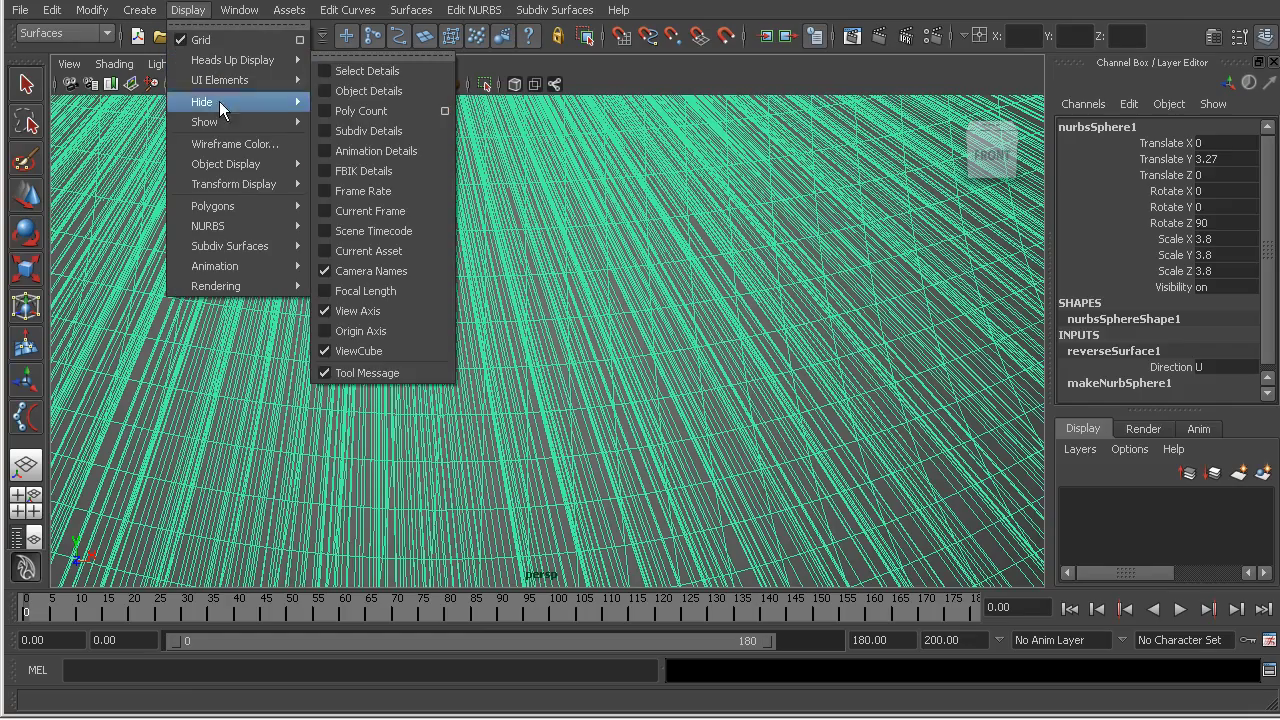
mouse_move(217, 228)
click(388, 281)
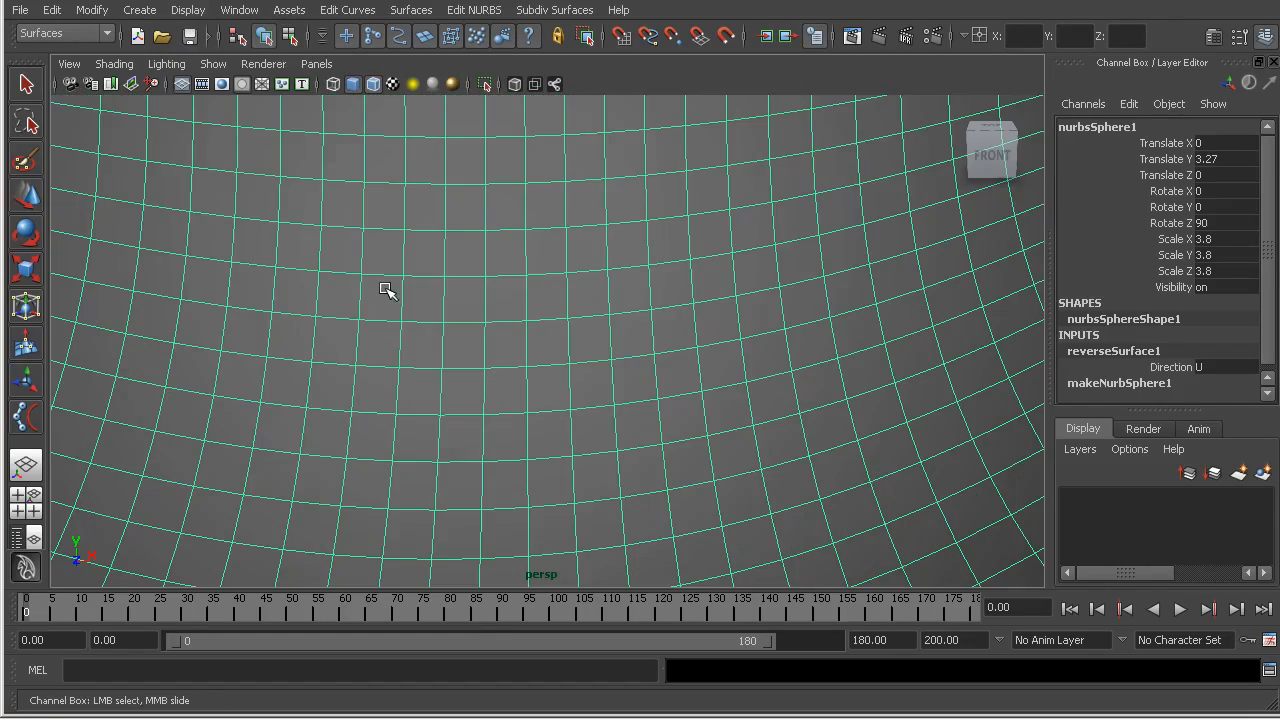
- Delete the sphere's construction history and freeze its transformations, working in the wireframe side view
scroll(580, 400, up, 3)
scroll(474, 391, down, 10)
alt+drag(229, 377, 400, 363)
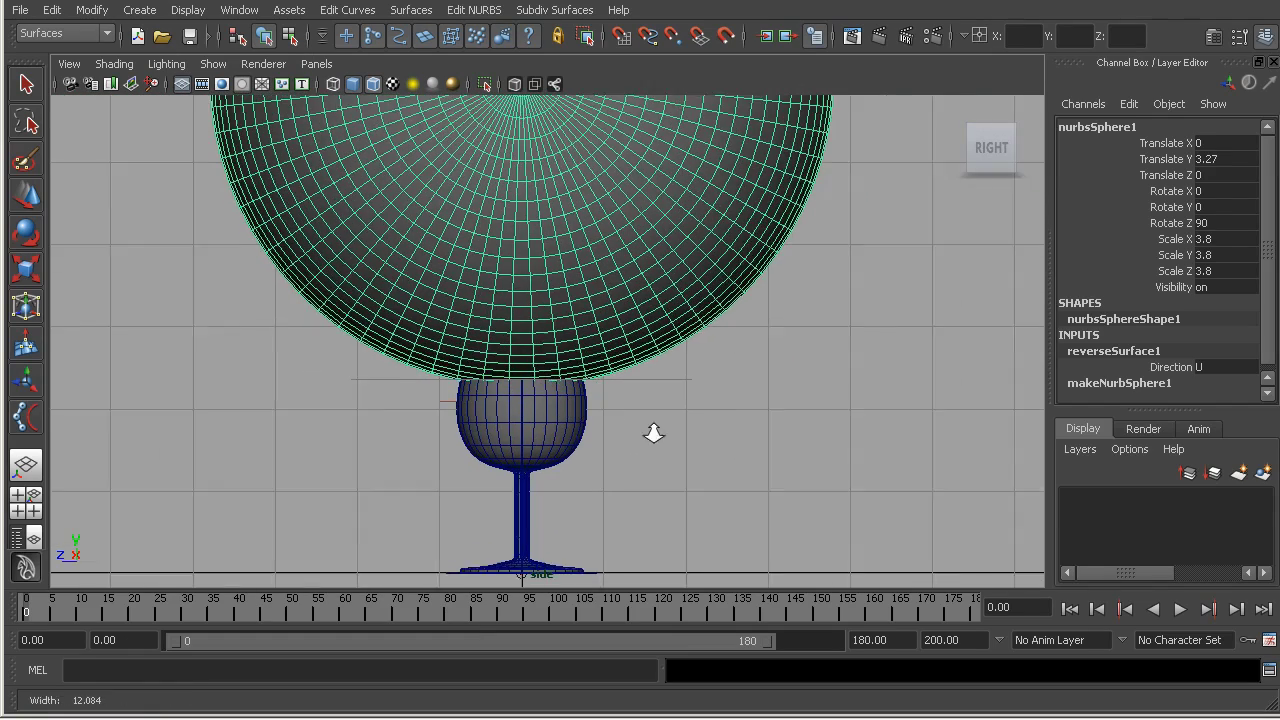
key(4)
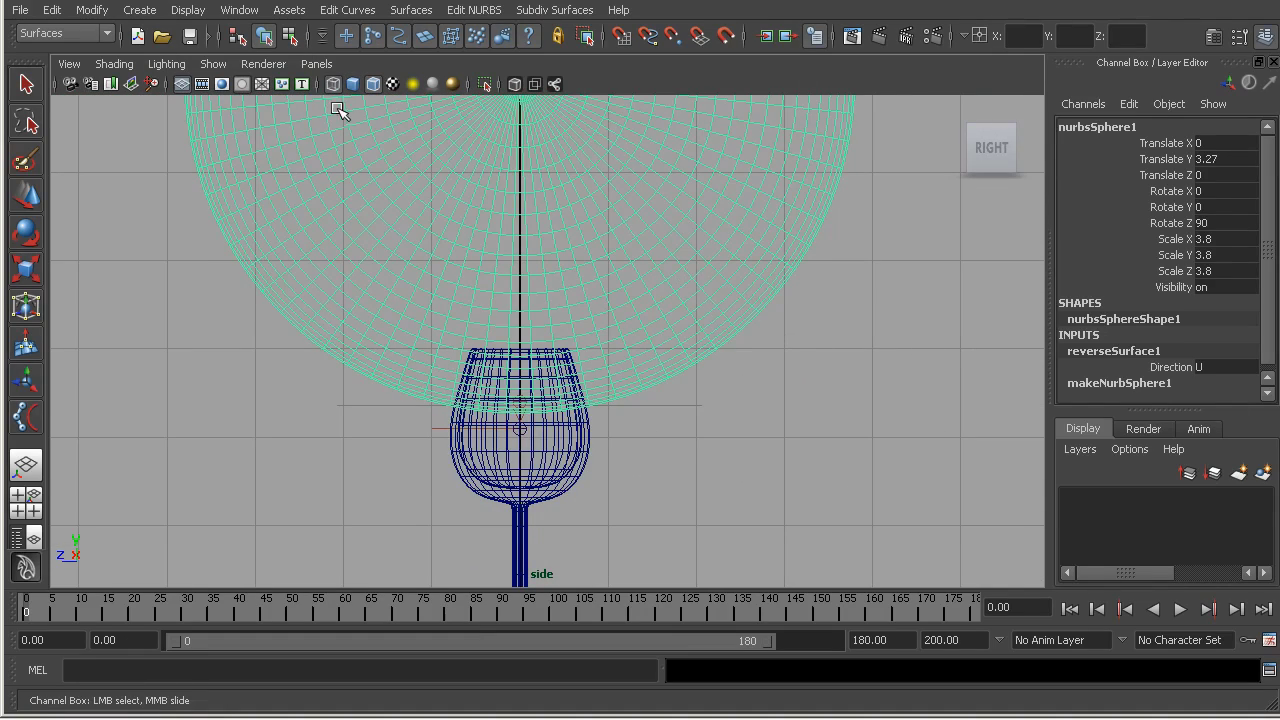
click(52, 16)
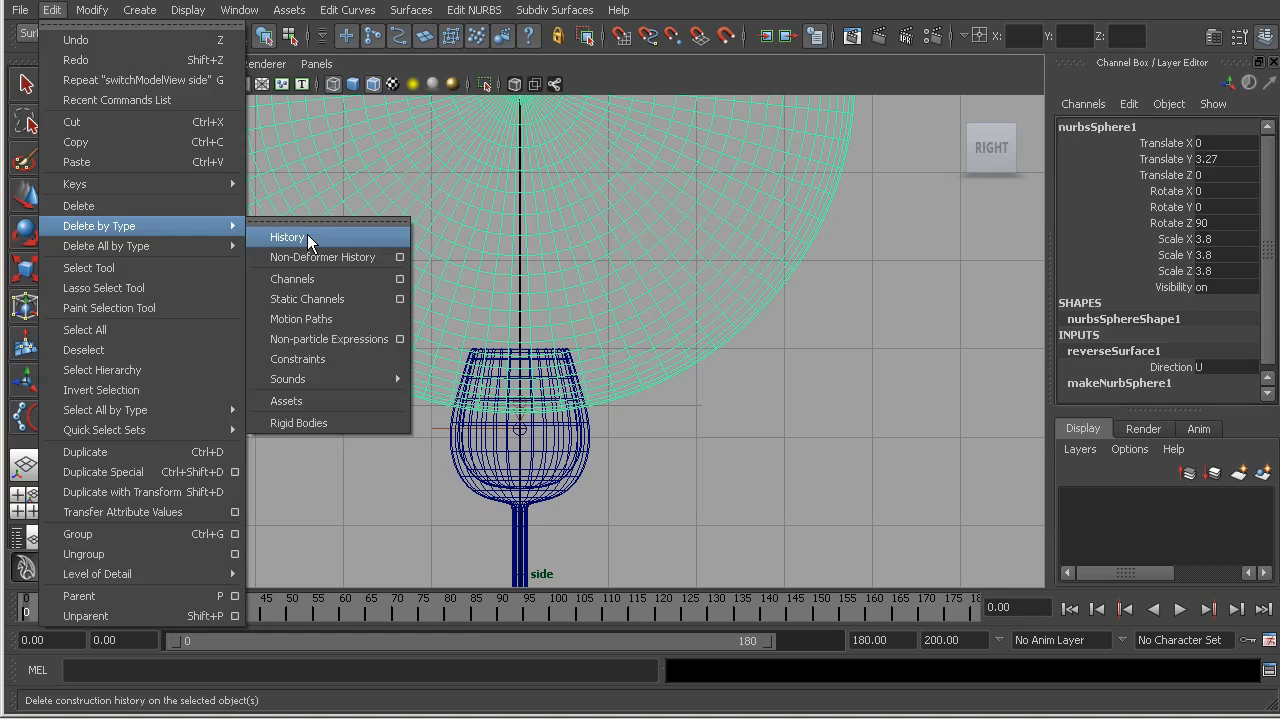
click(307, 239)
click(92, 10)
click(115, 83)
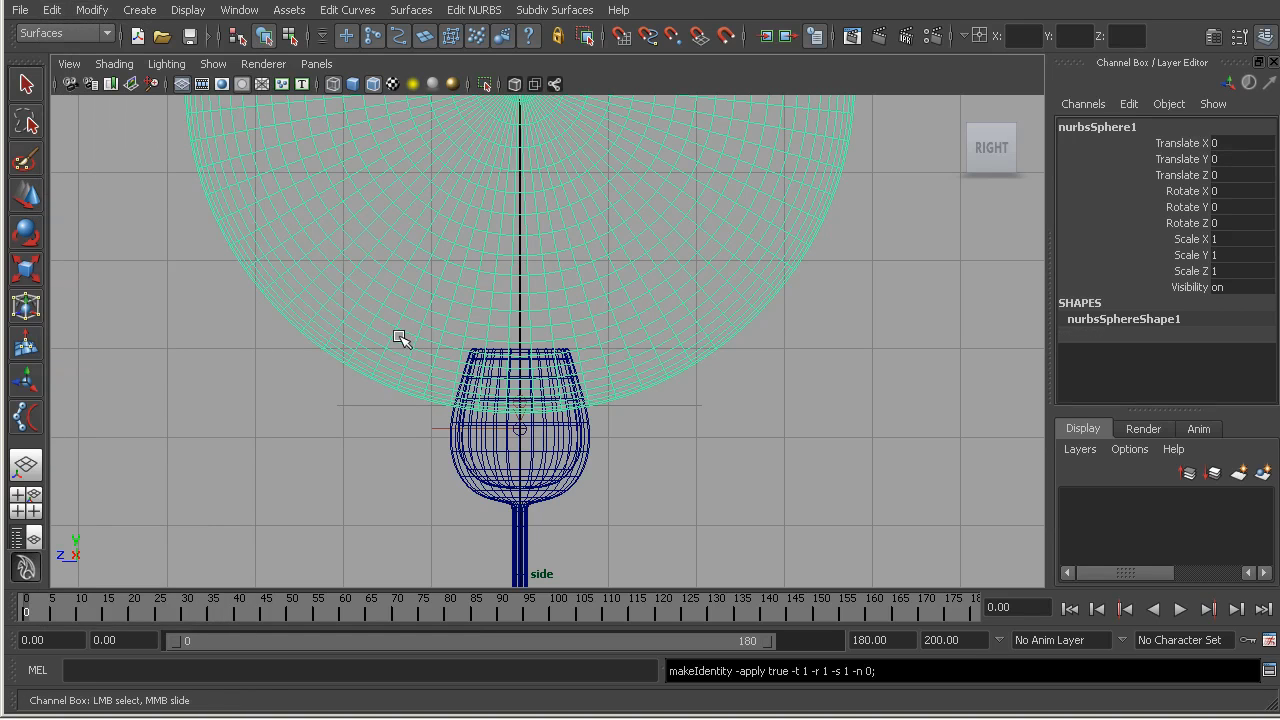
- Open the Outliner, select the root joint inside the glass and expand the joint1 hierarchy
scroll(441, 400, up, 1)
scroll(441, 400, up, 2)
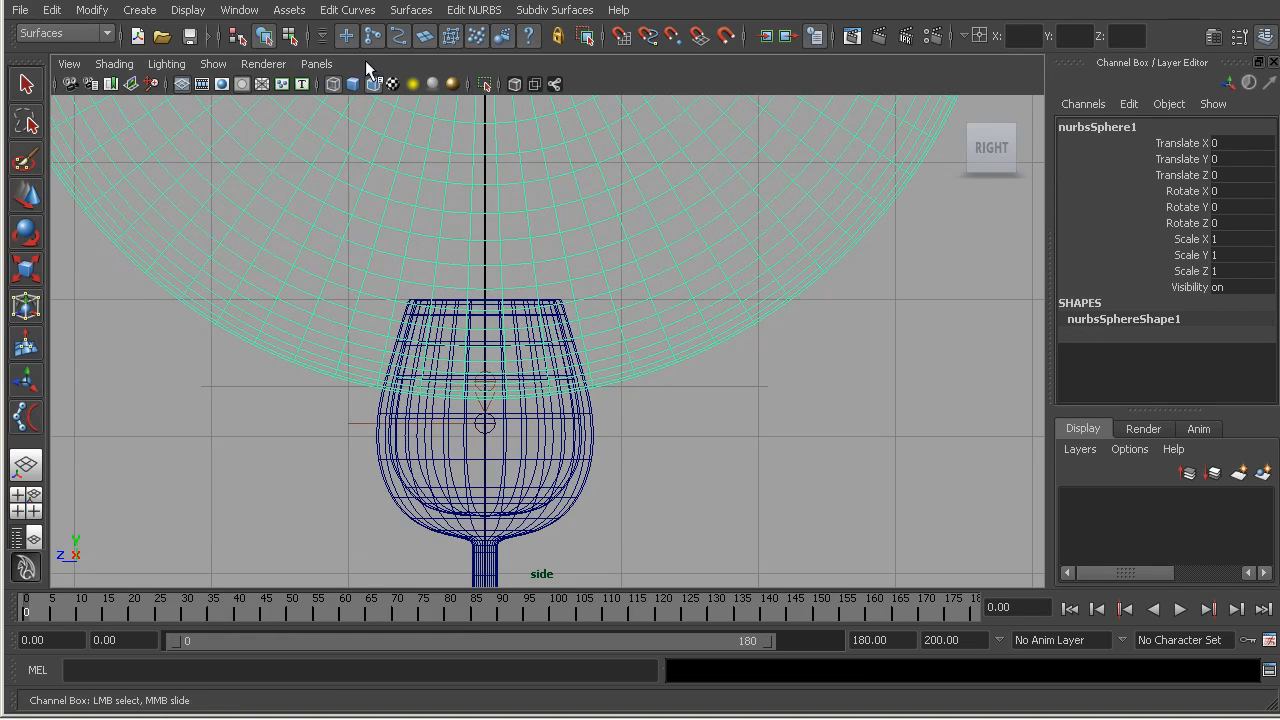
click(240, 12)
click(259, 162)
drag(830, 104, 889, 104)
click(482, 420)
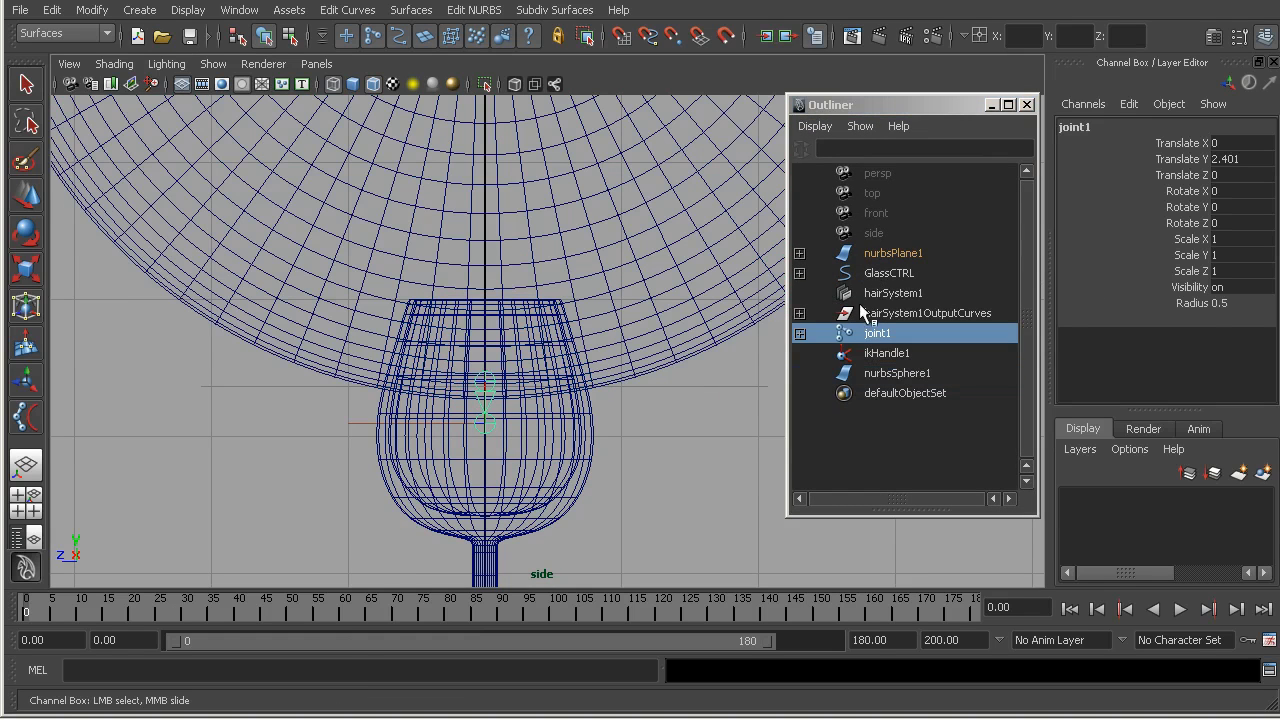
click(799, 333)
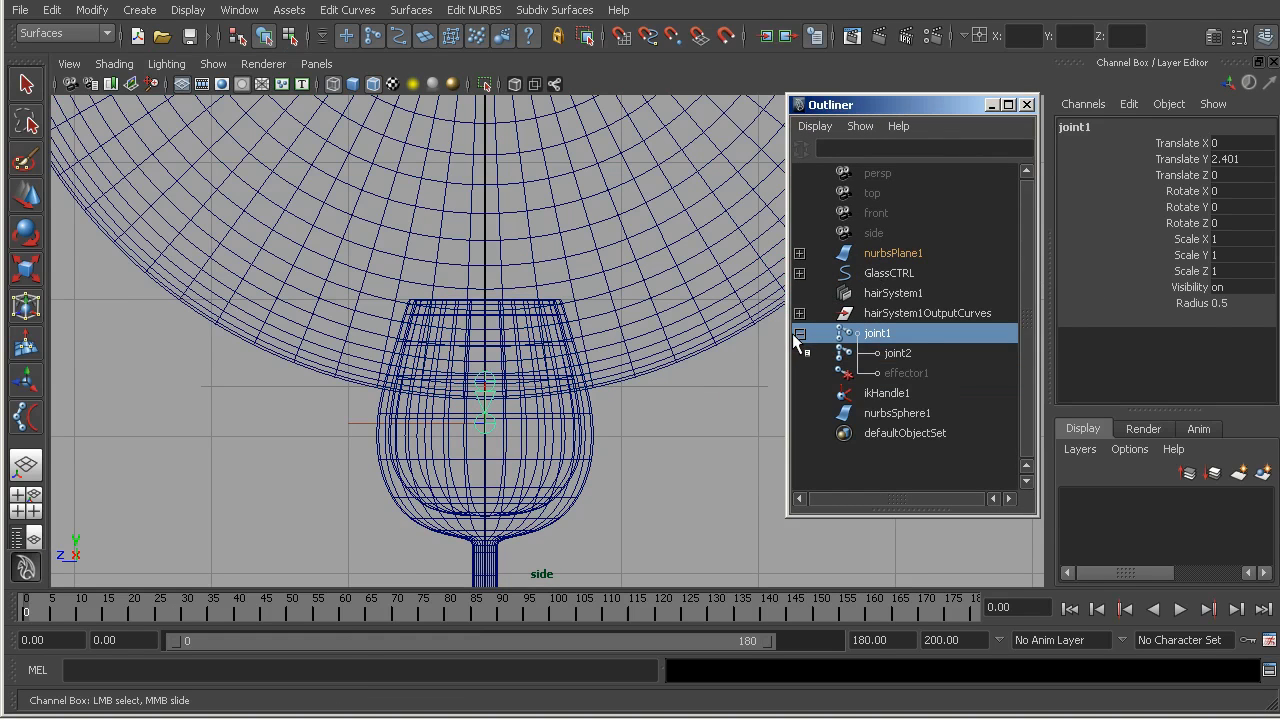
- Rename the NURBS sphere as LiquidLevel
click(895, 413)
double_click(896, 414)
text(Li)
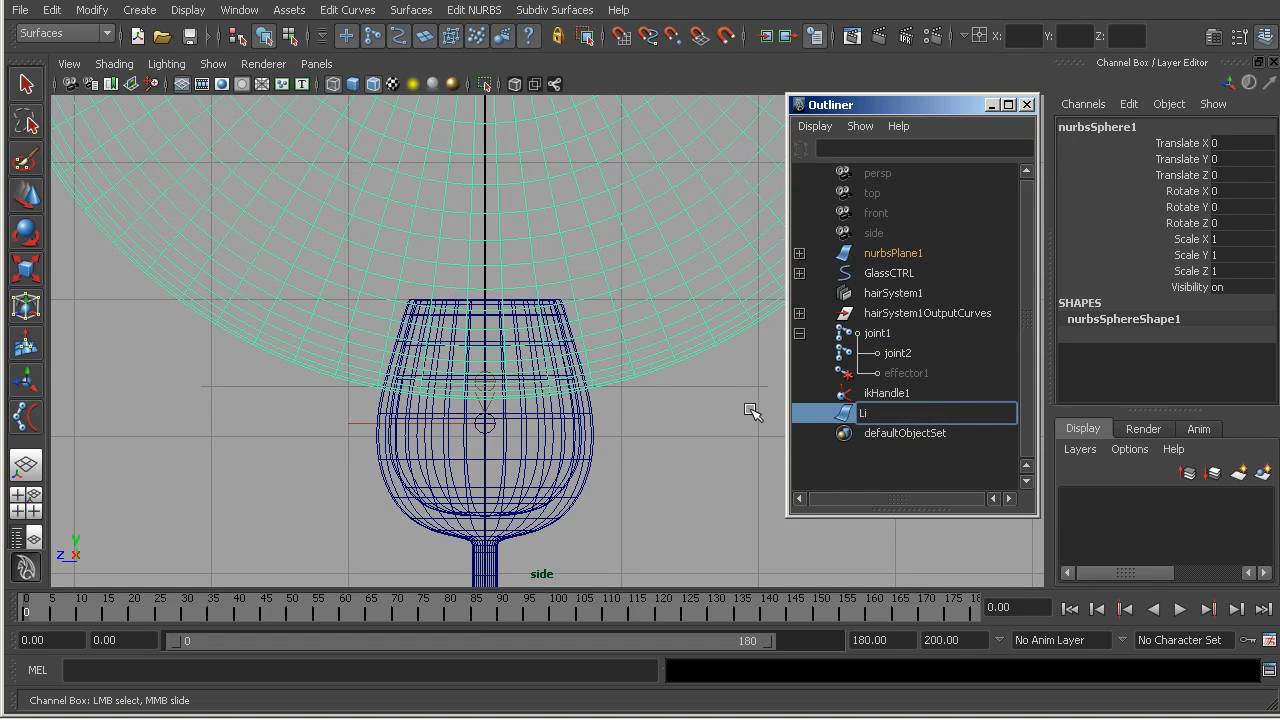
key(Return)
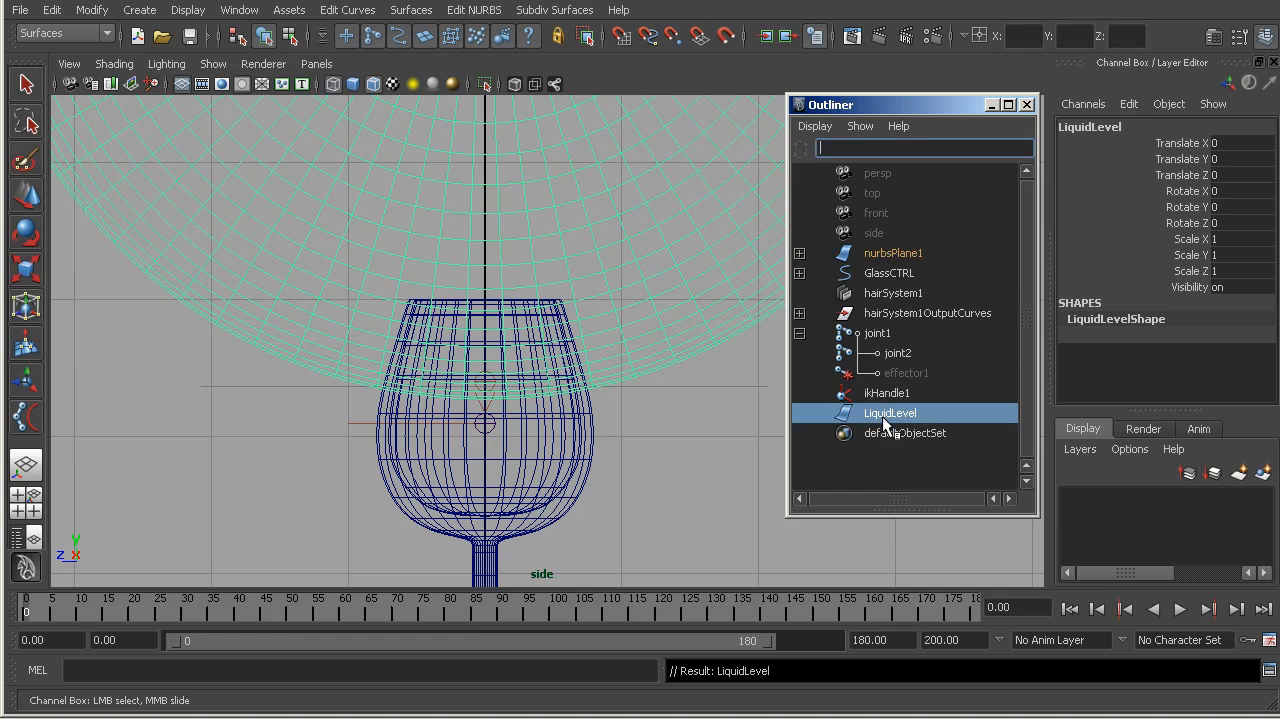
- Parent LiquidLevel under joint1, select joint1 and minimize the Outliner
ctrl+click(880, 337)
key(p)
click(880, 334)
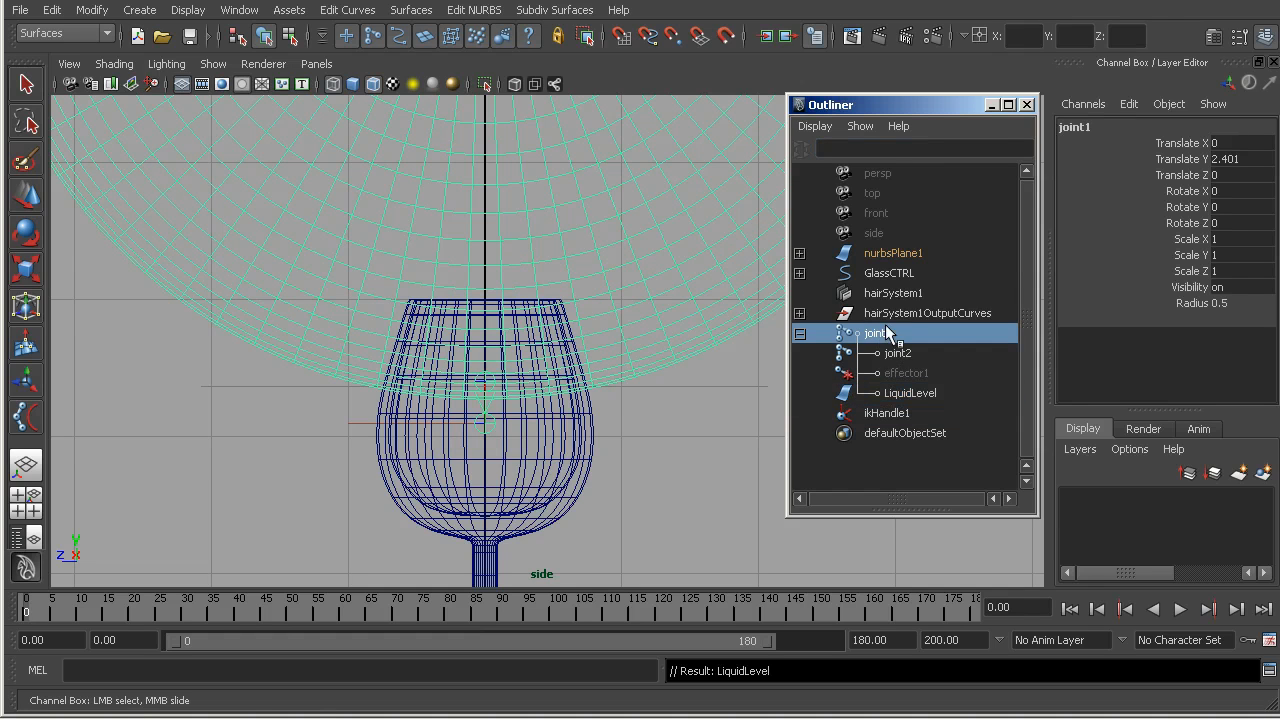
click(990, 107)
- Frame the whole glass in the side view and advance the animation to check the parented sphere
alt+middle_drag(617, 294, 526, 203)
alt+right_drag(526, 203, 650, 254)
alt+middle_drag(581, 257, 569, 240)
alt+right_drag(569, 240, 609, 250)
alt+middle_drag(593, 286, 587, 288)
alt+right_drag(587, 288, 676, 382)
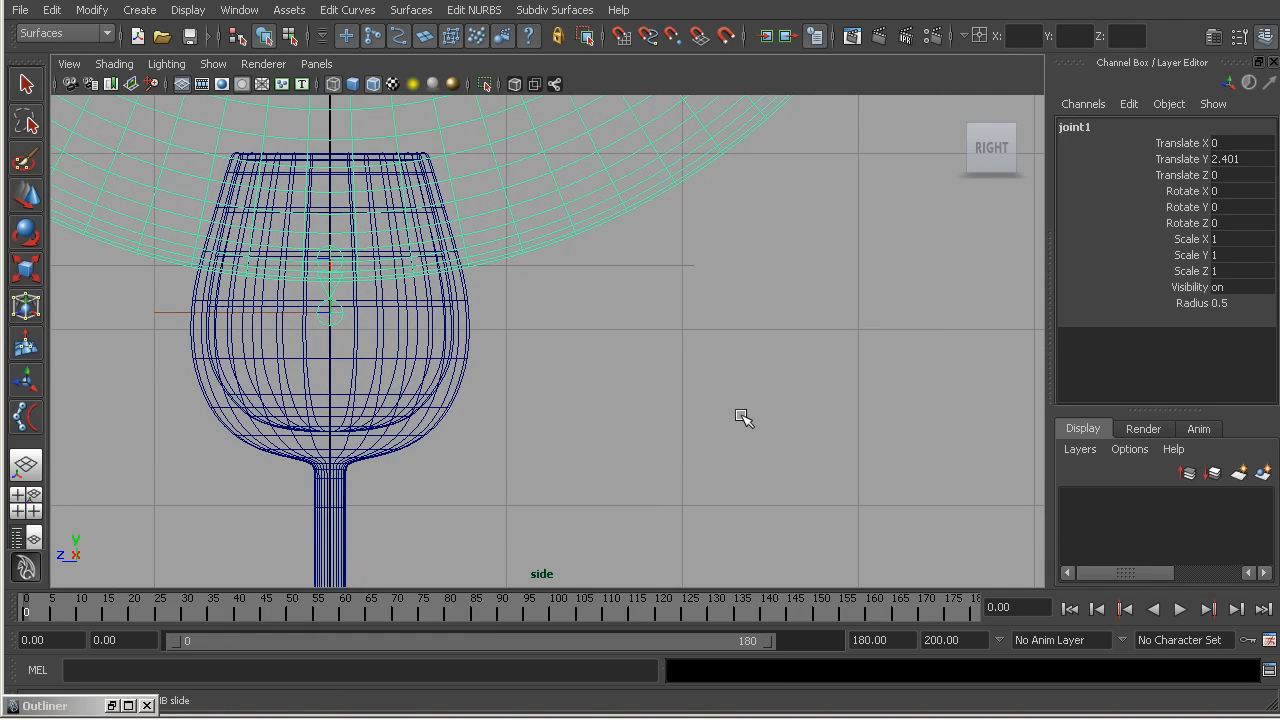
alt+right_drag(784, 424, 686, 400)
- Play the animation from frame 0 in the front view to check how LiquidLevel follows the moving glass
key(space)
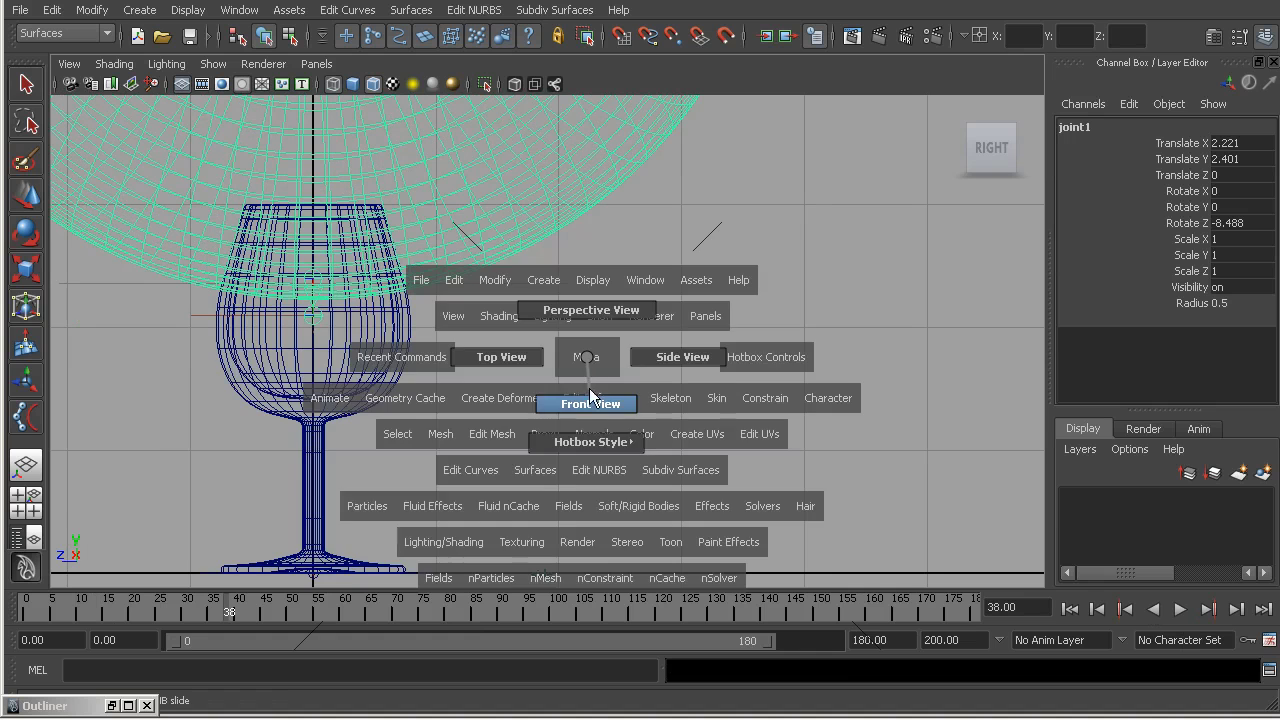
drag(590, 396, 591, 405)
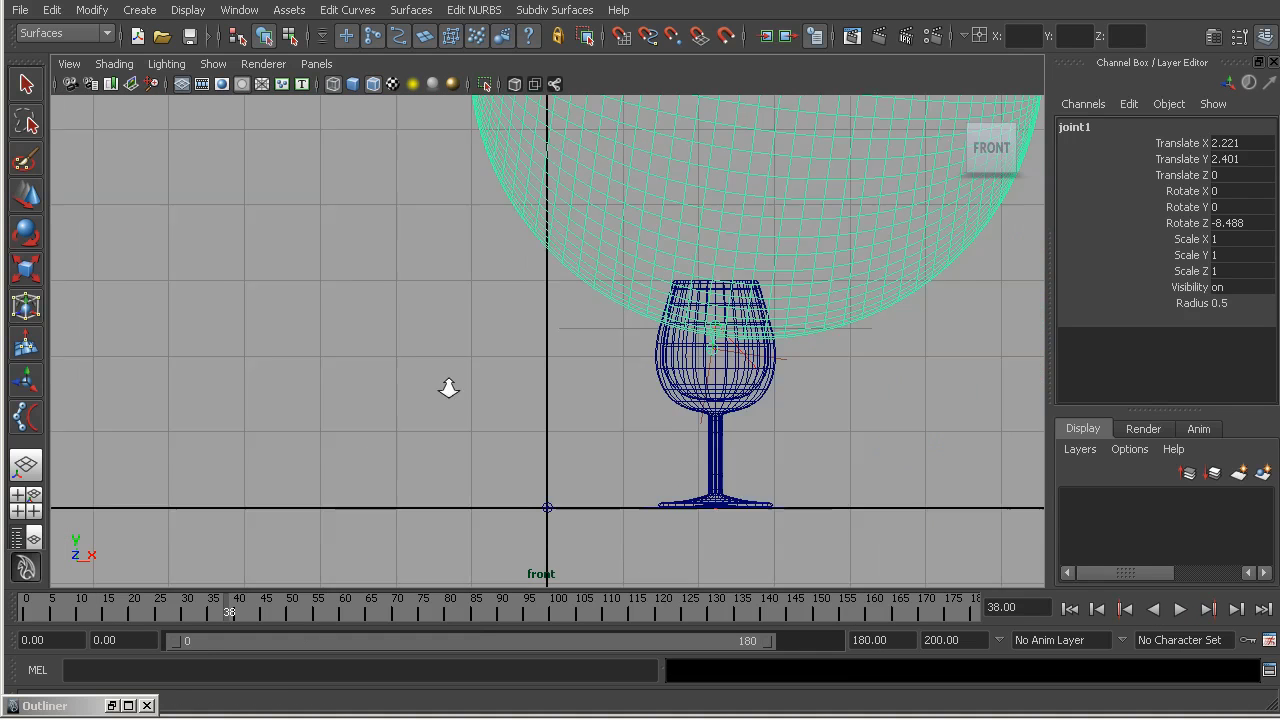
click(1069, 608)
alt+right_drag(511, 519, 742, 575)
alt+middle_drag(700, 409, 684, 431)
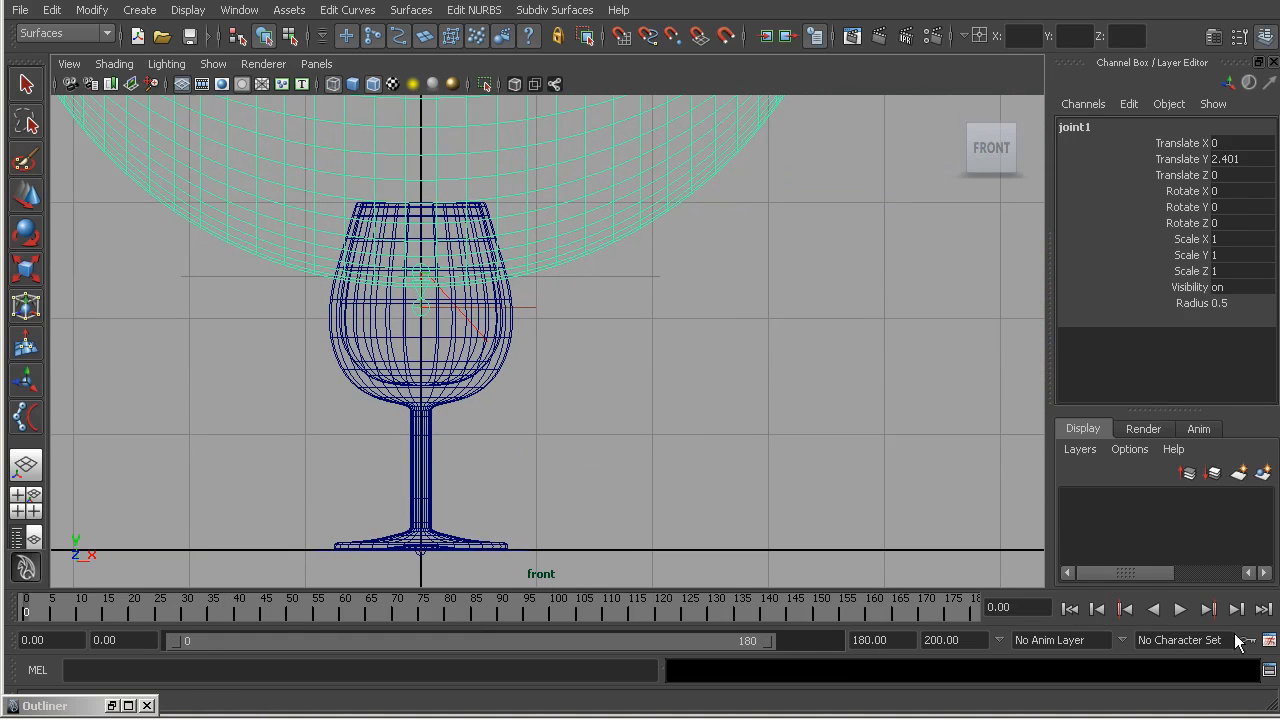
click(1181, 609)
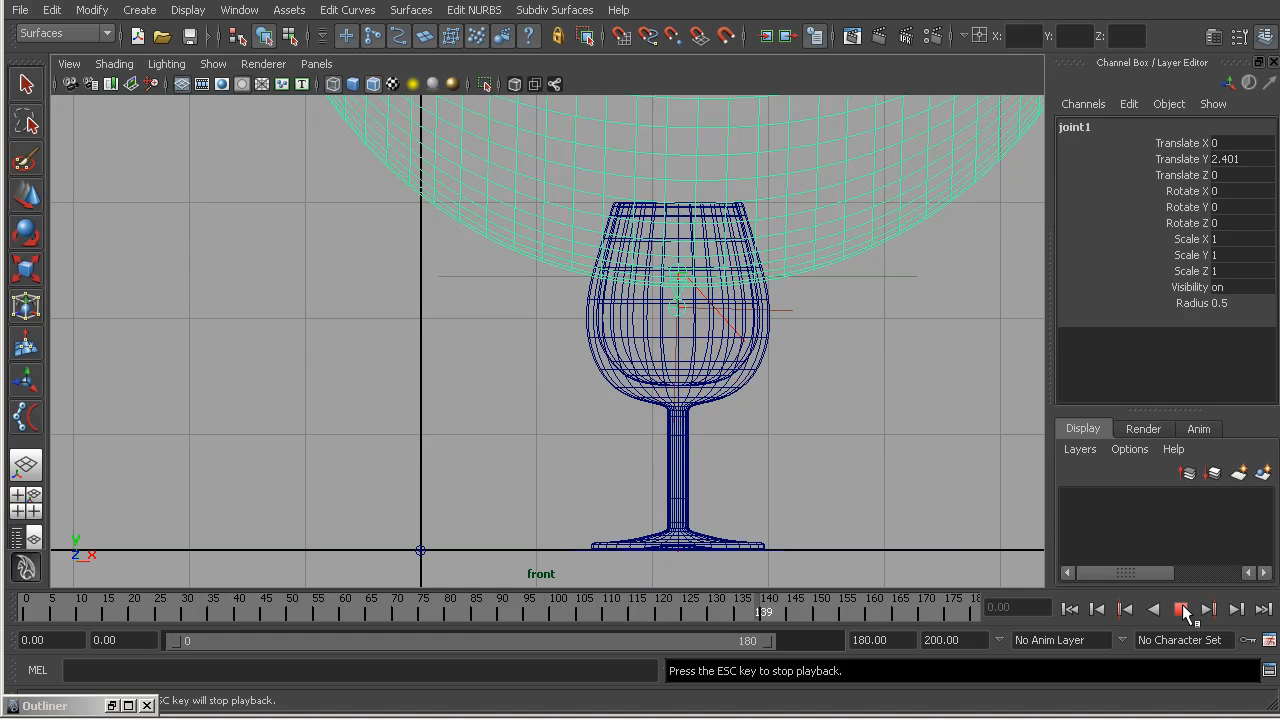
click(1182, 609)
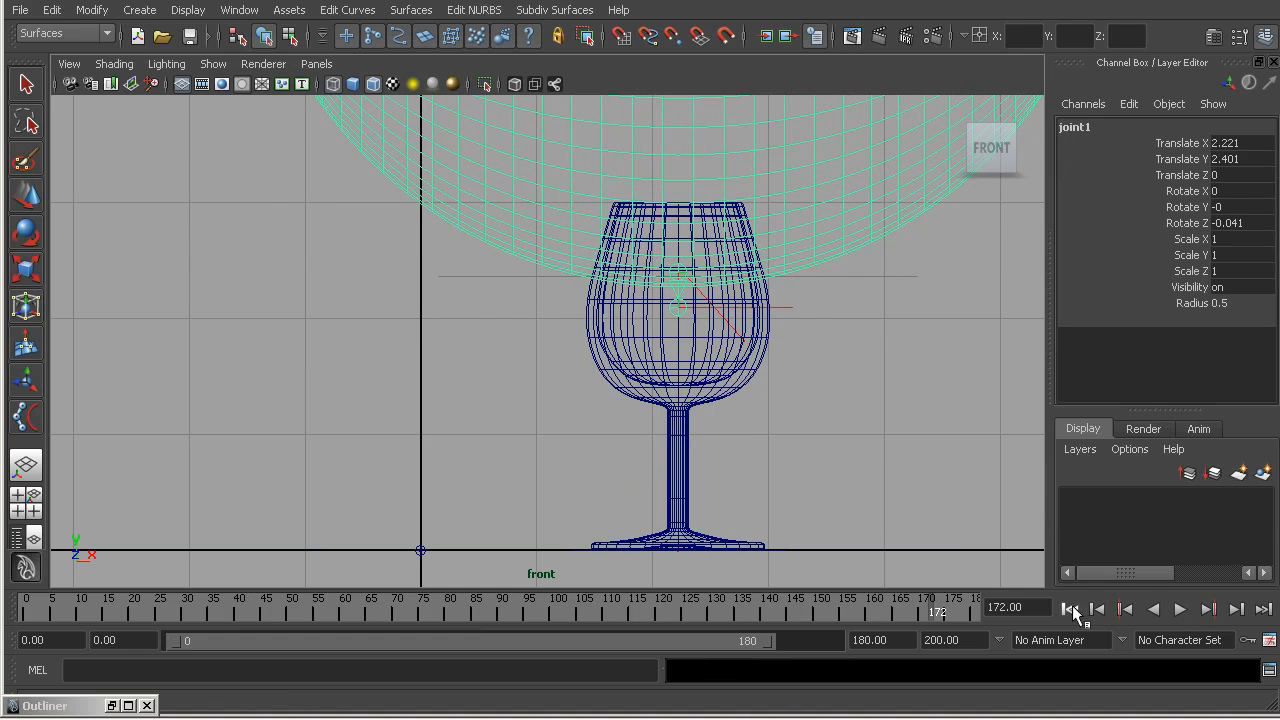
- Rewind the animation to frame 0 and save the scene with nothing selected
click(1071, 609)
click(103, 228)
key(ctrl+s)
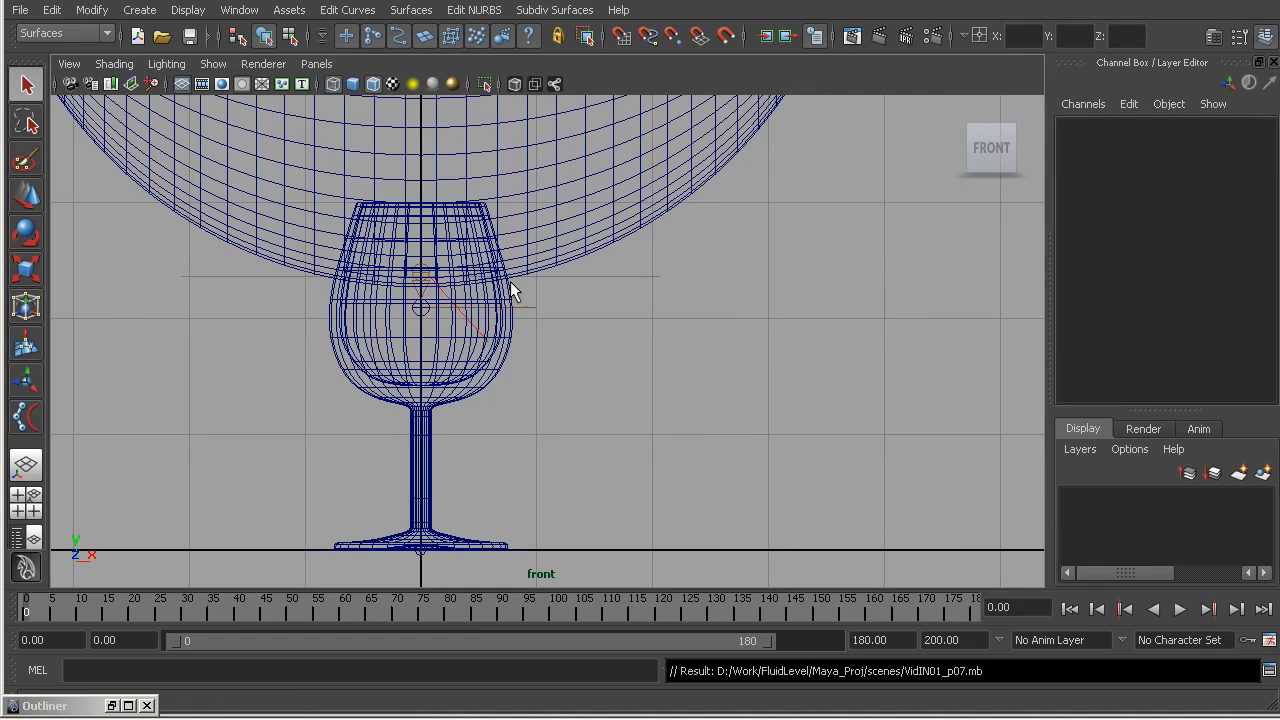
- Hide the LiquidLevel sphere and display the glass shaded in the perspective view
key(space)
drag(481, 299, 482, 253)
alt+right_drag(534, 336, 453, 370)
alt+middle_drag(453, 370, 457, 279)
alt+right_drag(457, 279, 586, 286)
alt+drag(586, 286, 505, 292)
click(599, 269)
key(Delete)
key(5)
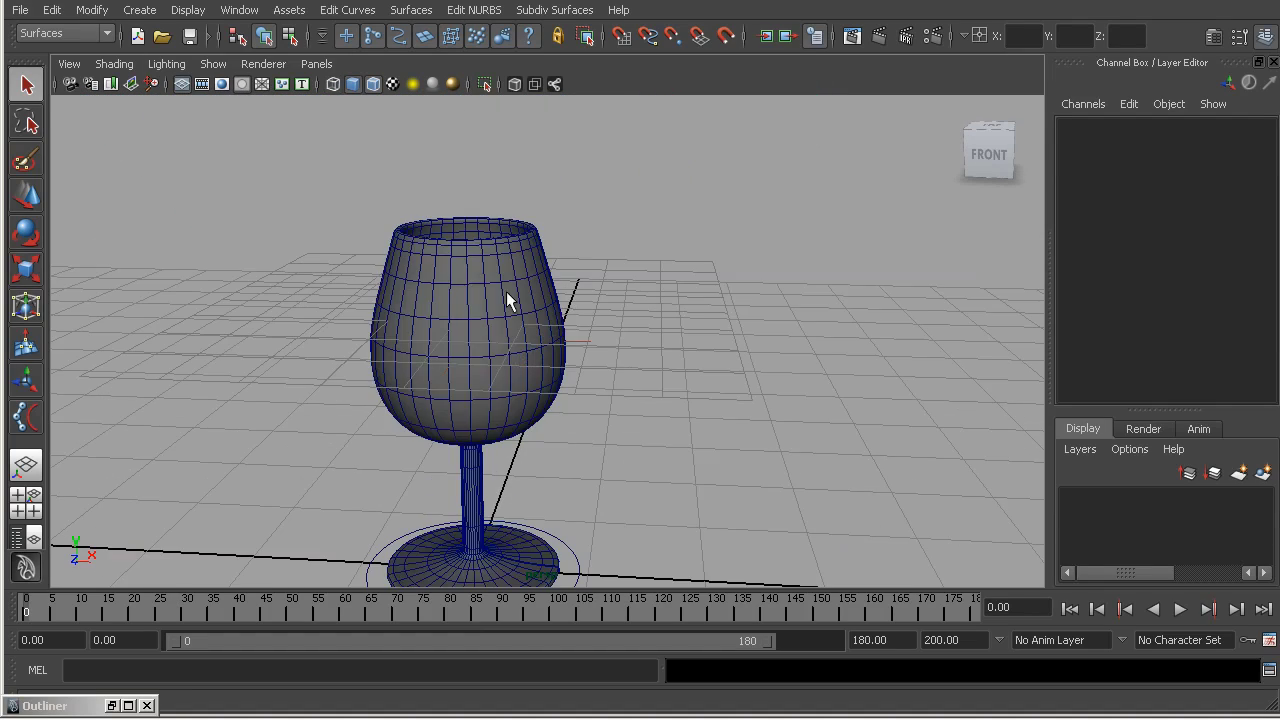
- Duplicate the BaseGlass surface inside the GlassCTRL hierarchy
click(504, 295)
alt+middle_drag(486, 306, 480, 240)
alt+right_drag(480, 240, 521, 236)
alt+drag(521, 236, 523, 242)
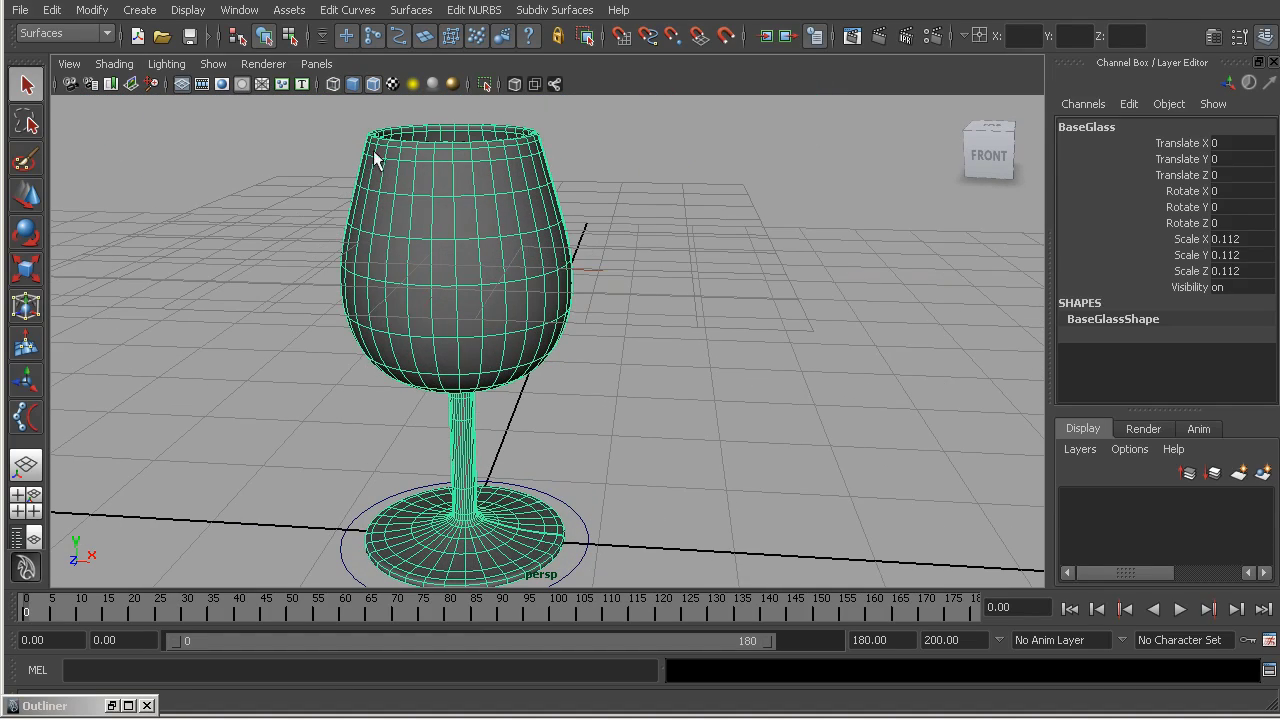
click(239, 10)
click(258, 163)
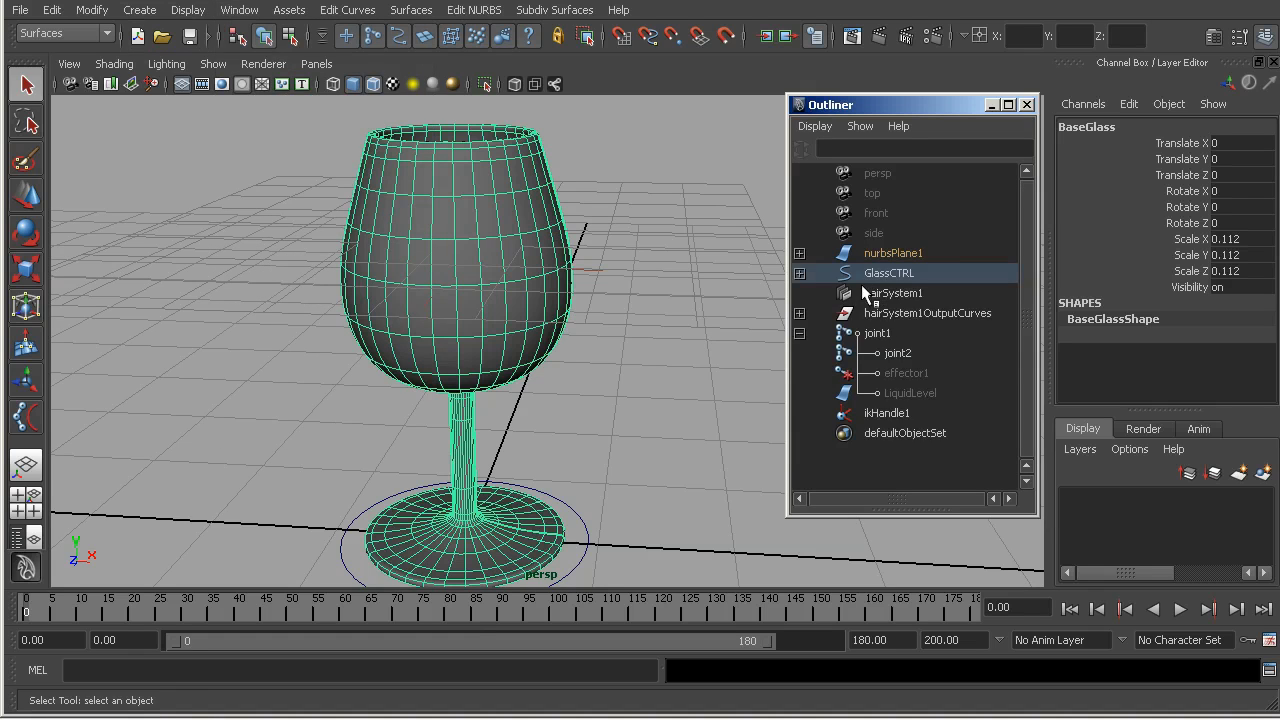
click(799, 273)
key(ctrl+d)
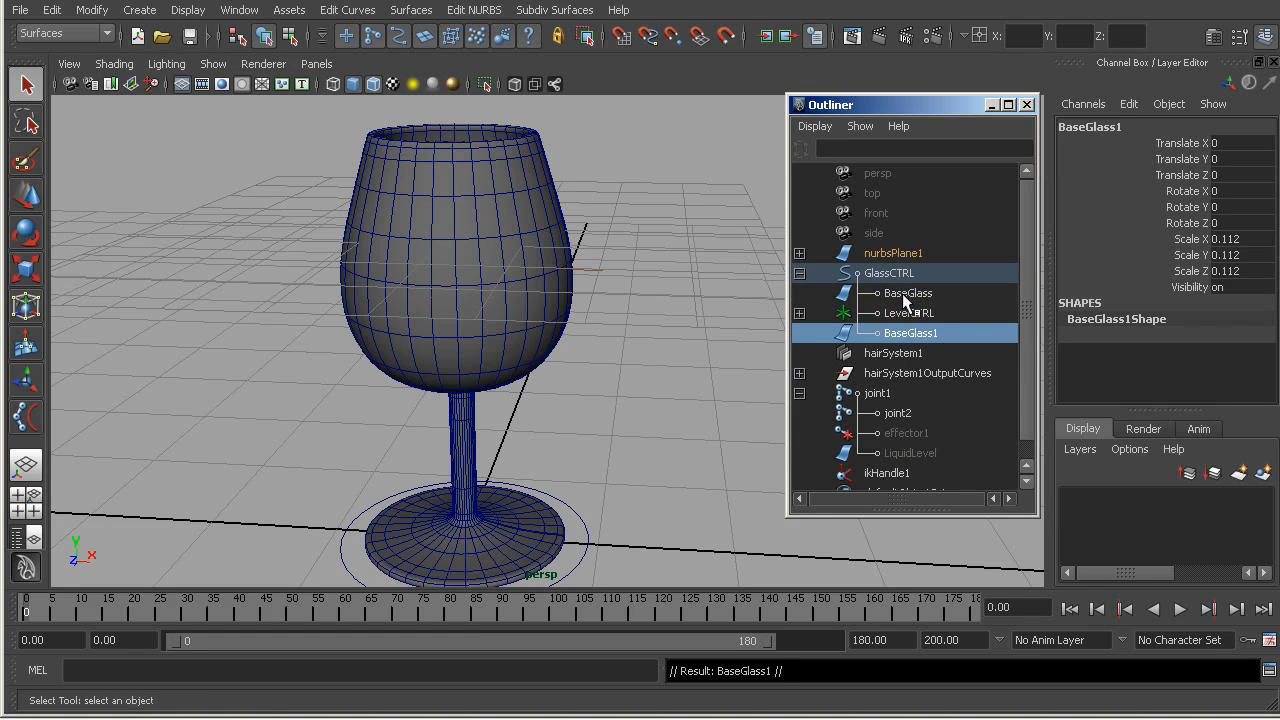
- Hide the original BaseGlass and select its duplicate, BaseGlass1
click(902, 293)
ctrl+click(902, 293)
click(910, 333)
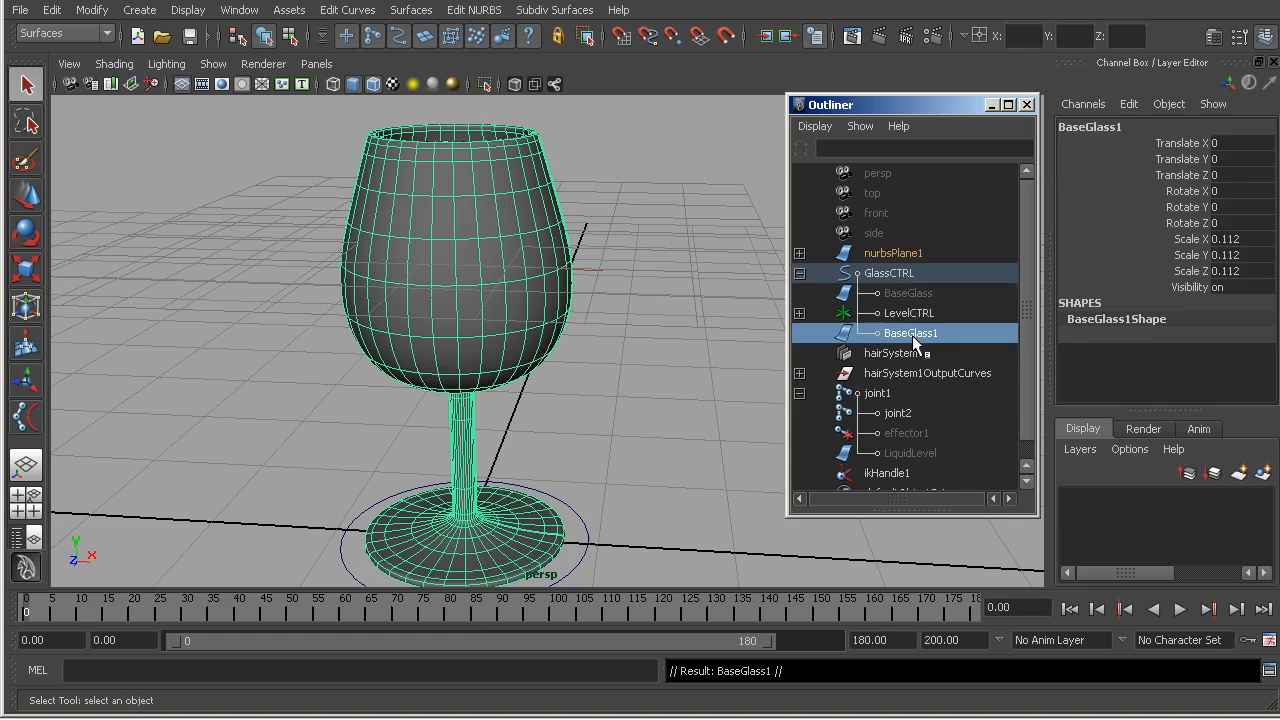
- Inspect the surface normals of BaseGlass1 around the rim in shaded mode, and turn the normals display off again
alt+drag(568, 298, 463, 240)
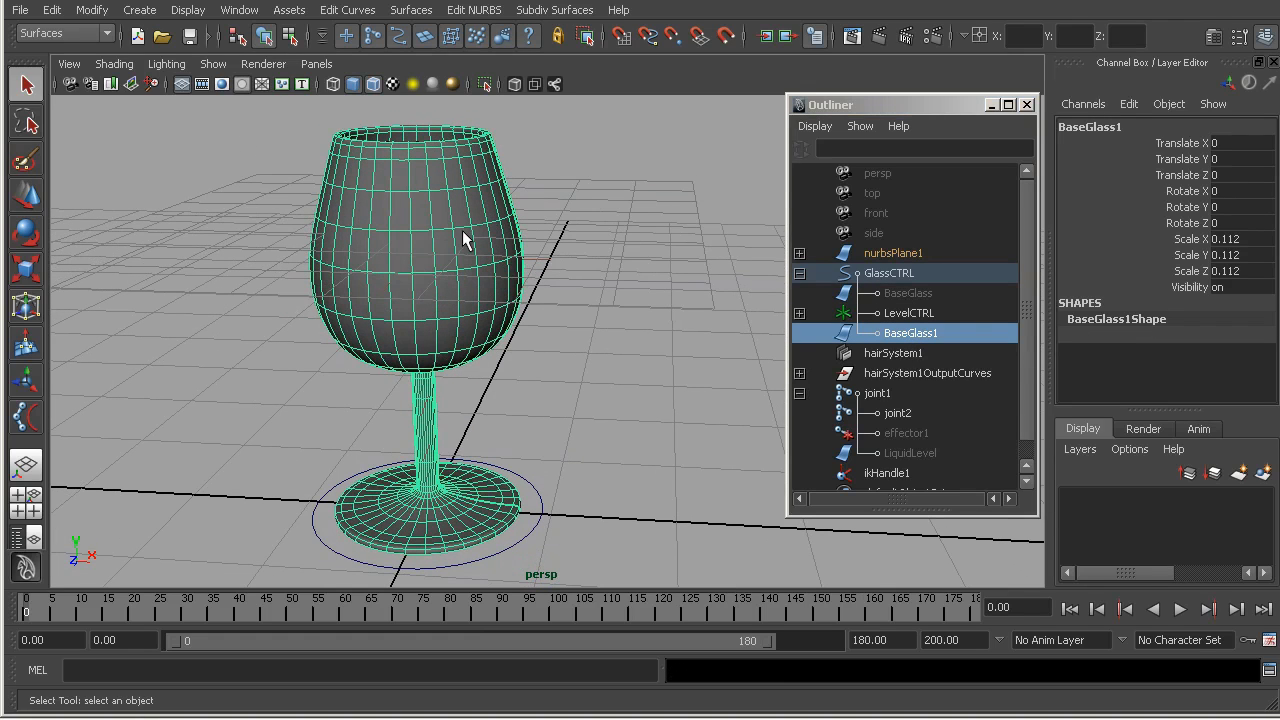
click(183, 14)
mouse_move(230, 226)
click(365, 300)
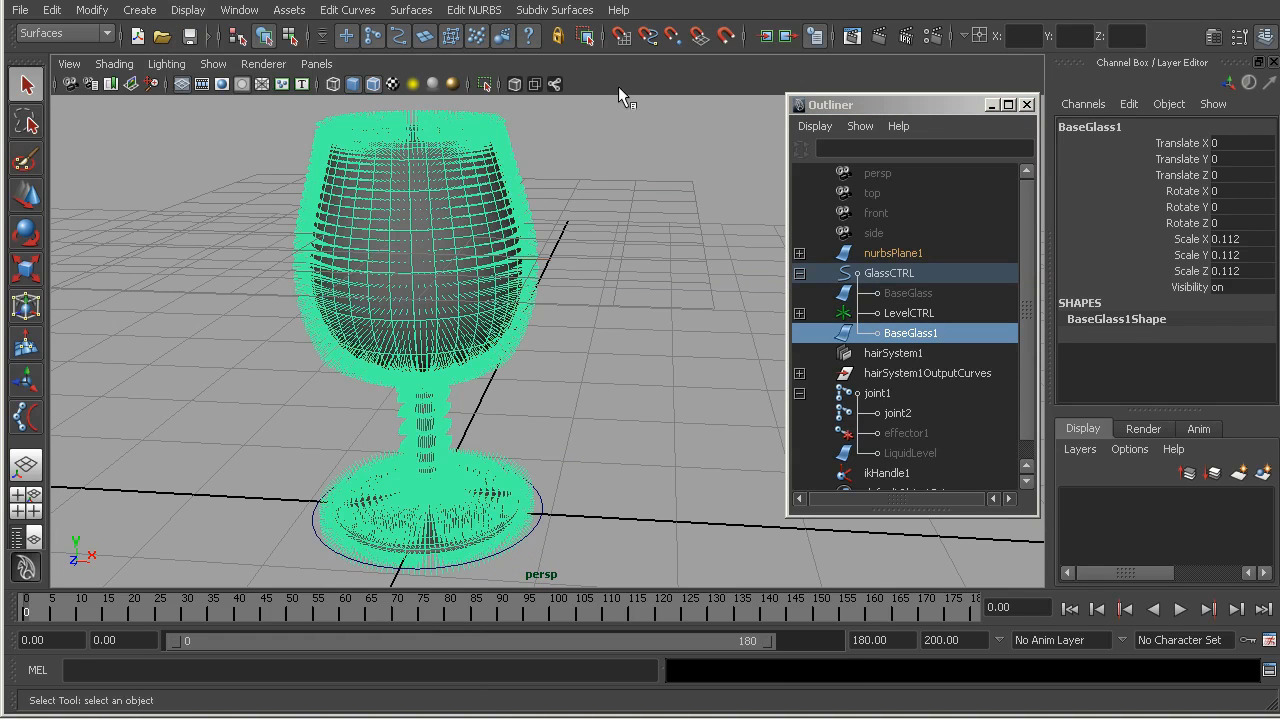
alt+right_drag(307, 309, 392, 418)
alt+drag(362, 342, 394, 369)
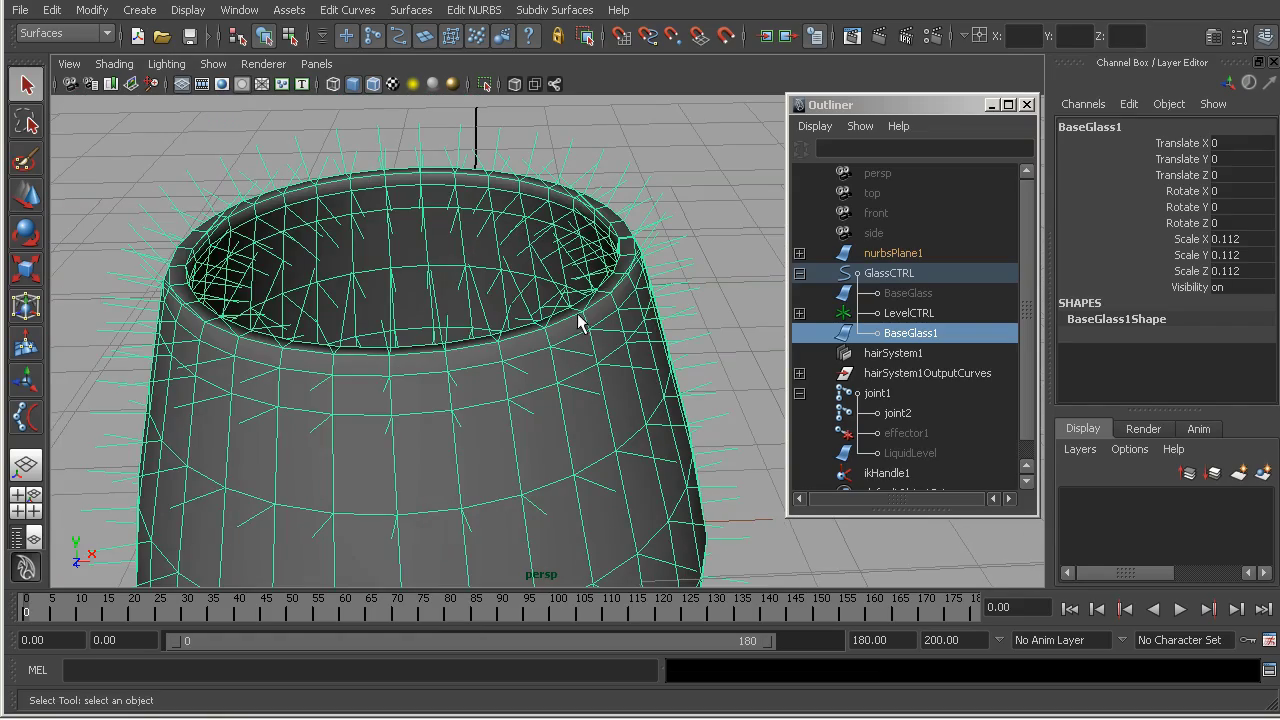
alt+right_drag(578, 315, 526, 309)
mouse_move(522, 305)
alt+mouse_down()
mouse_move(509, 277)
mouse_move(520, 277)
mouse_move(507, 323)
alt+mouse_up()
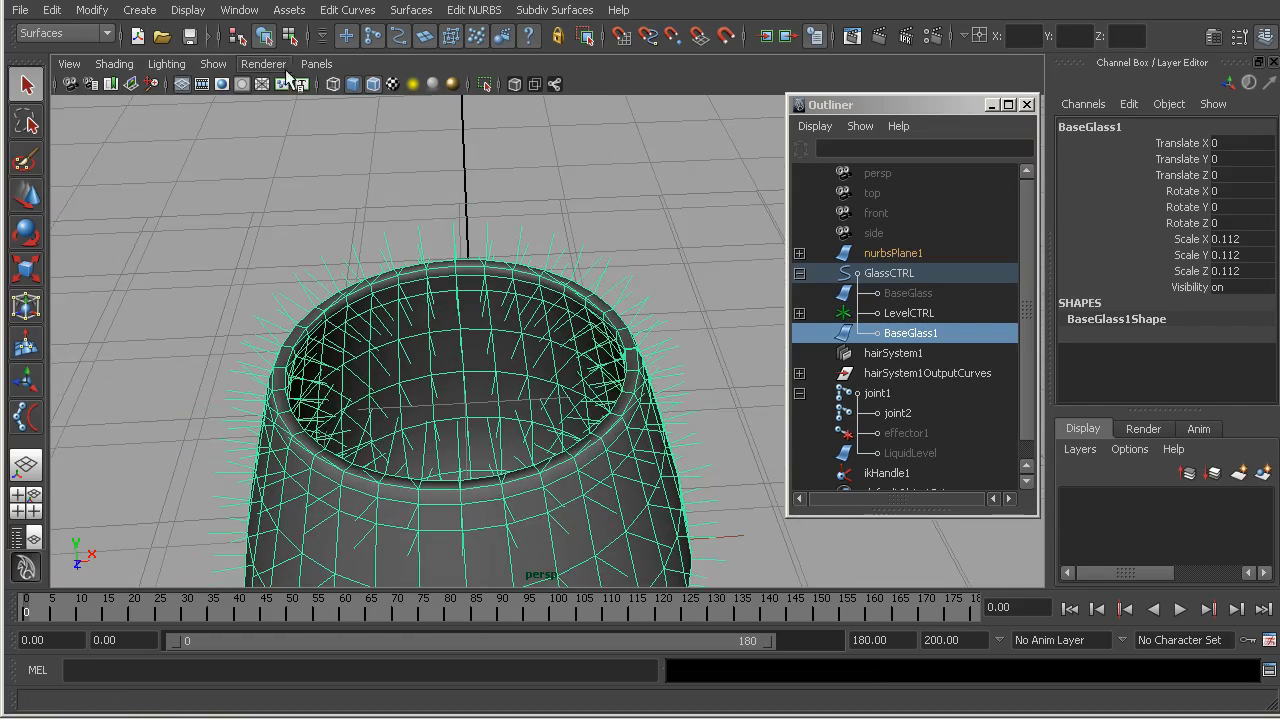
click(187, 10)
mouse_move(212, 227)
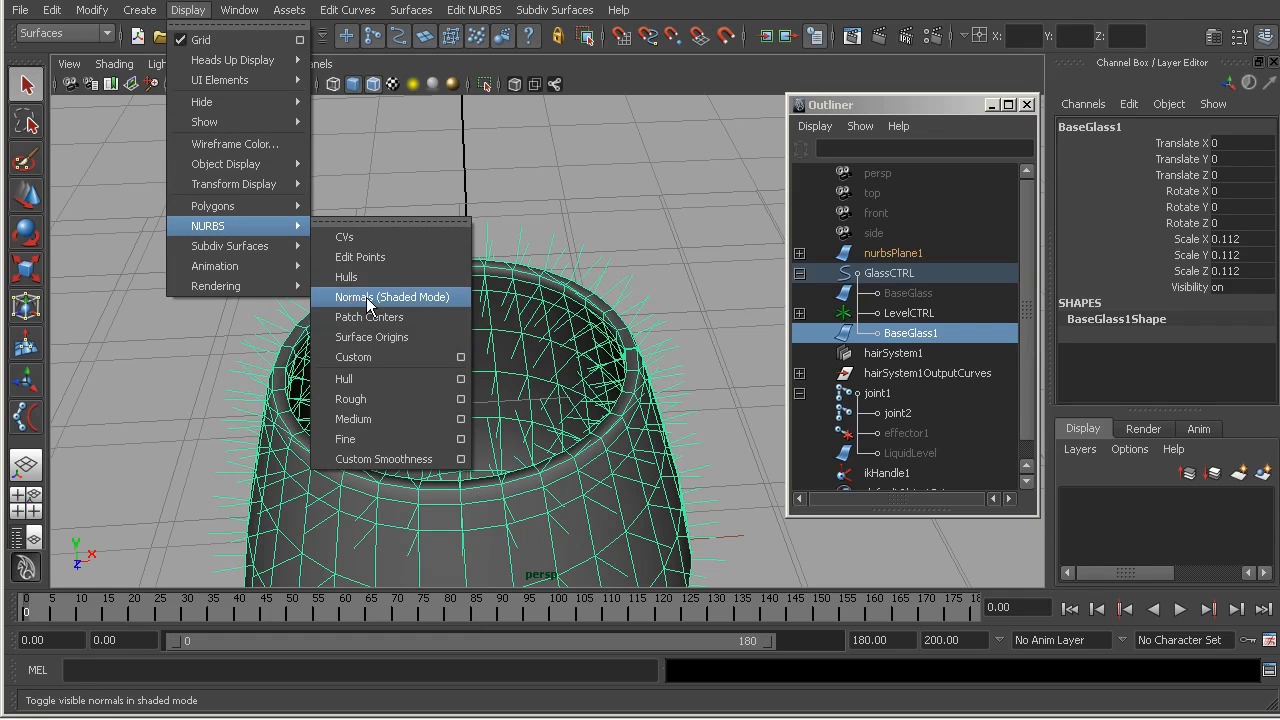
click(368, 300)
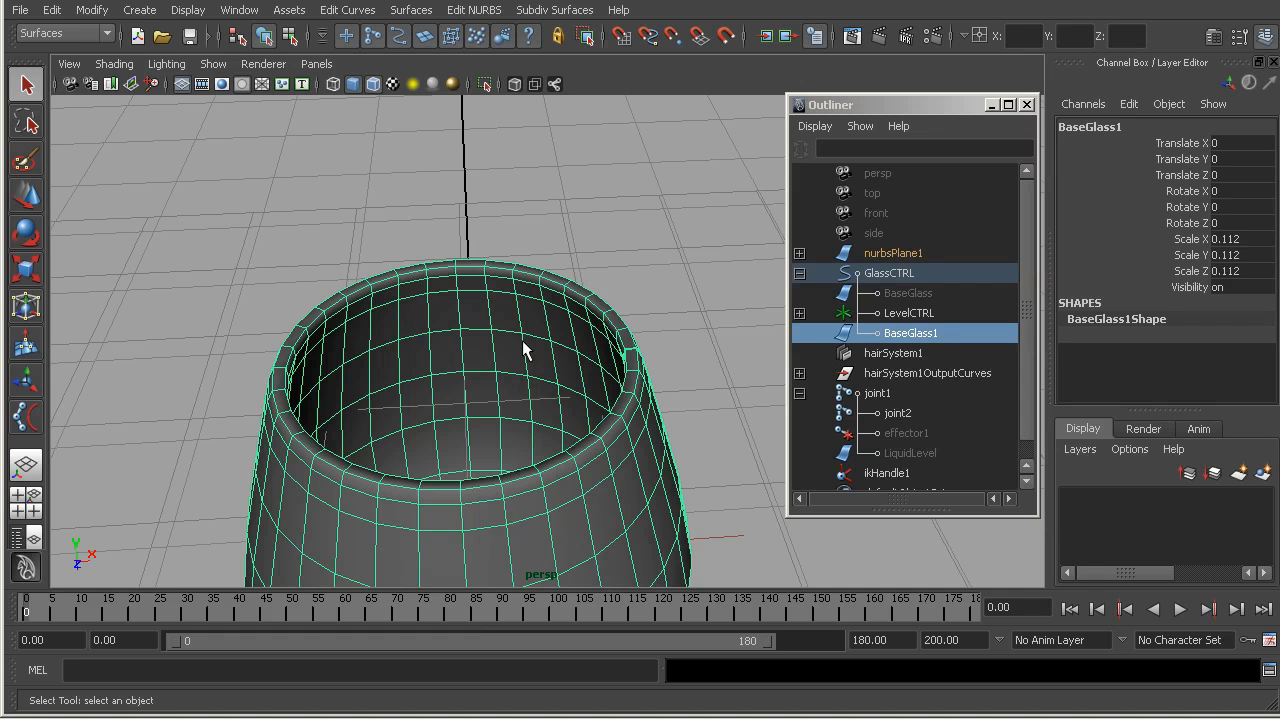
- Show BaseGlass1 at medium smoothness and detach its surface at an isoparm along the inner edge of the rim
alt+right_drag(511, 306, 566, 320)
key(2)
right_drag(586, 257, 586, 218)
alt+right_drag(592, 235, 720, 330)
alt+middle_drag(720, 330, 332, 251)
drag(326, 234, 323, 237)
alt+right_drag(430, 385, 360, 349)
alt+middle_drag(360, 349, 425, 338)
alt+right_drag(425, 338, 458, 350)
drag(516, 332, 515, 335)
alt+drag(515, 335, 486, 301)
alt+middle_drag(486, 301, 593, 425)
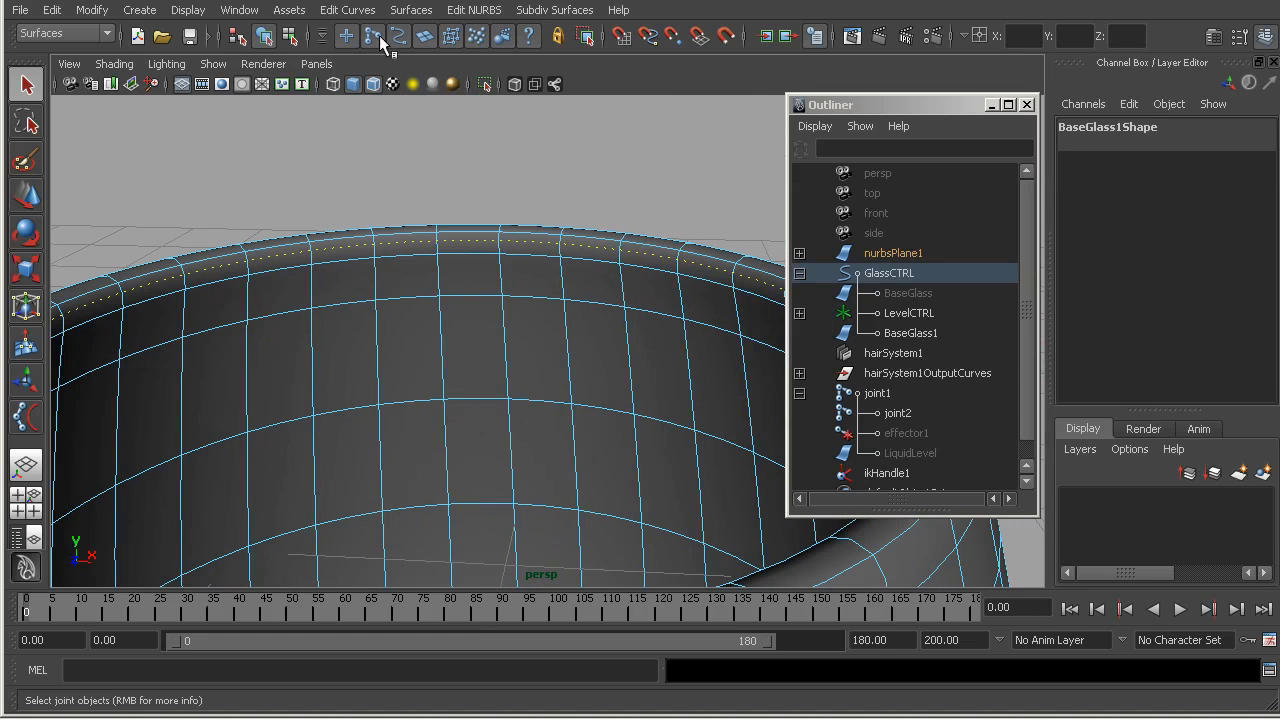
click(455, 12)
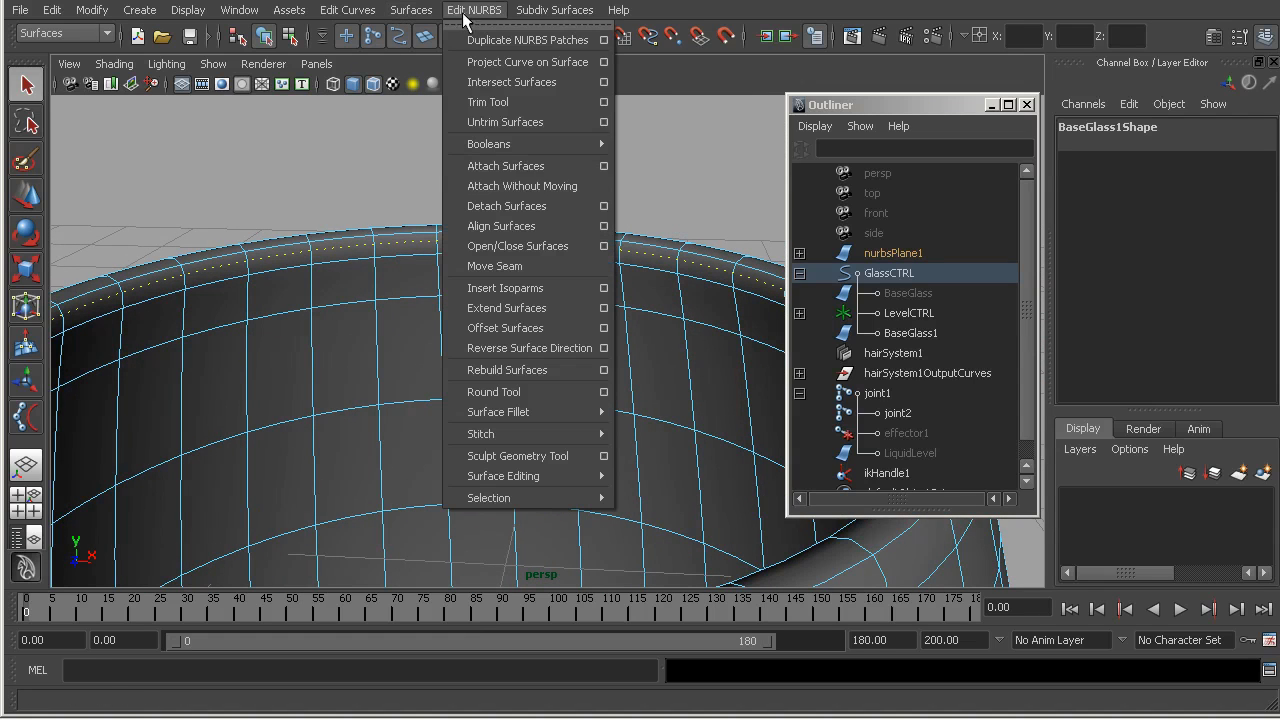
click(479, 207)
- Parent the detached inner surface, BaseGlass1detachedSurface2, to GlassCTRL
scroll(874, 333, down, 2)
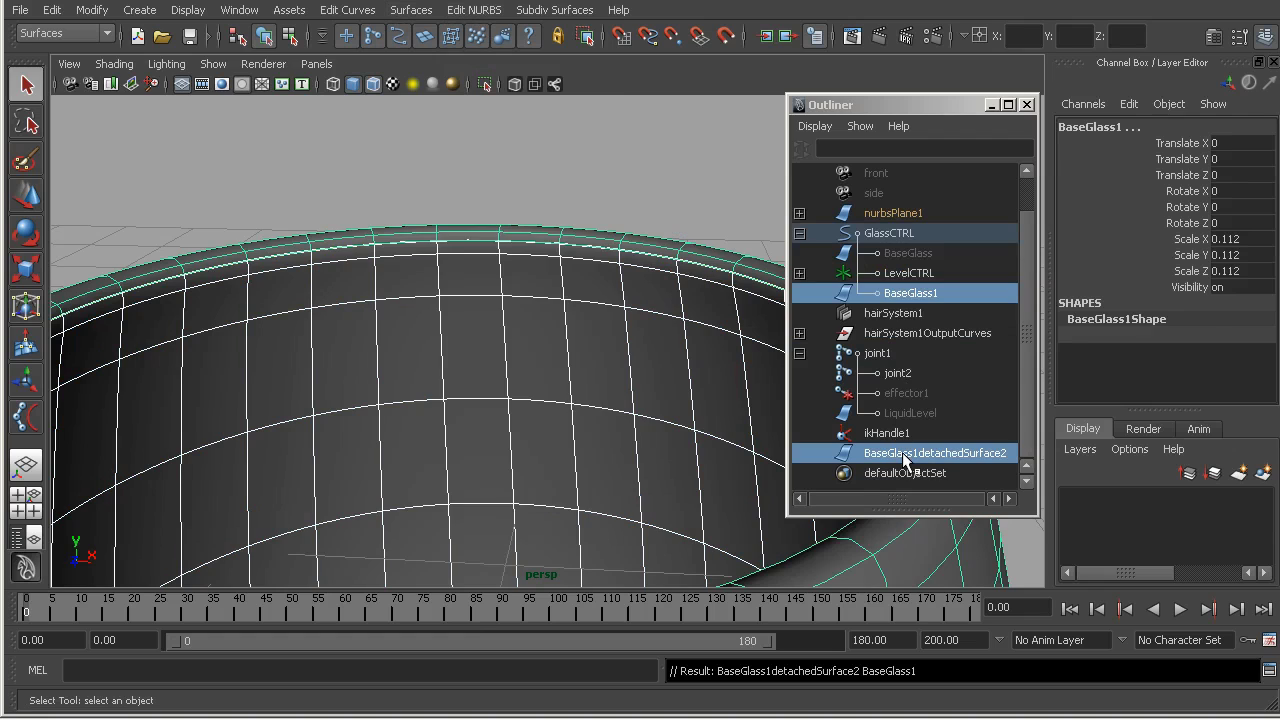
click(902, 453)
ctrl+click(888, 233)
key(p)
- Rename BaseGlass1 as OuterGlass and the detached inner surface as InnerGlass
click(903, 293)
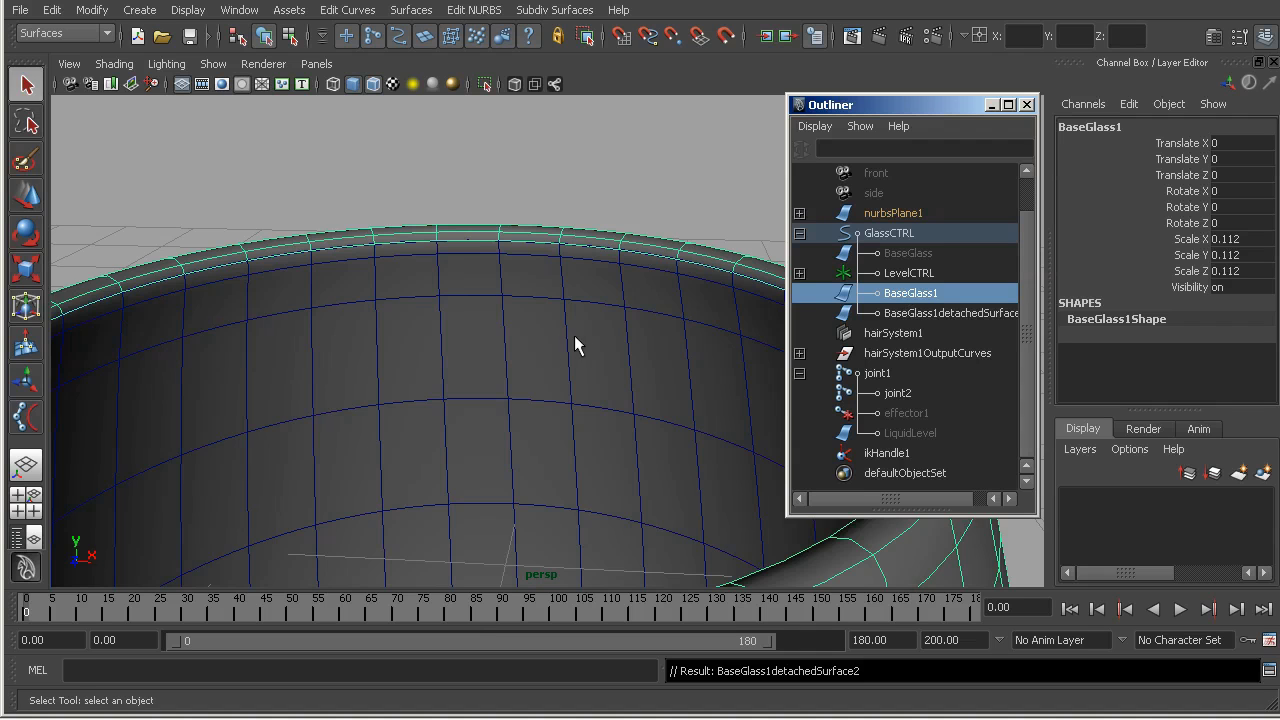
key(f)
double_click(900, 293)
text(OuterGlass)
key(Return)
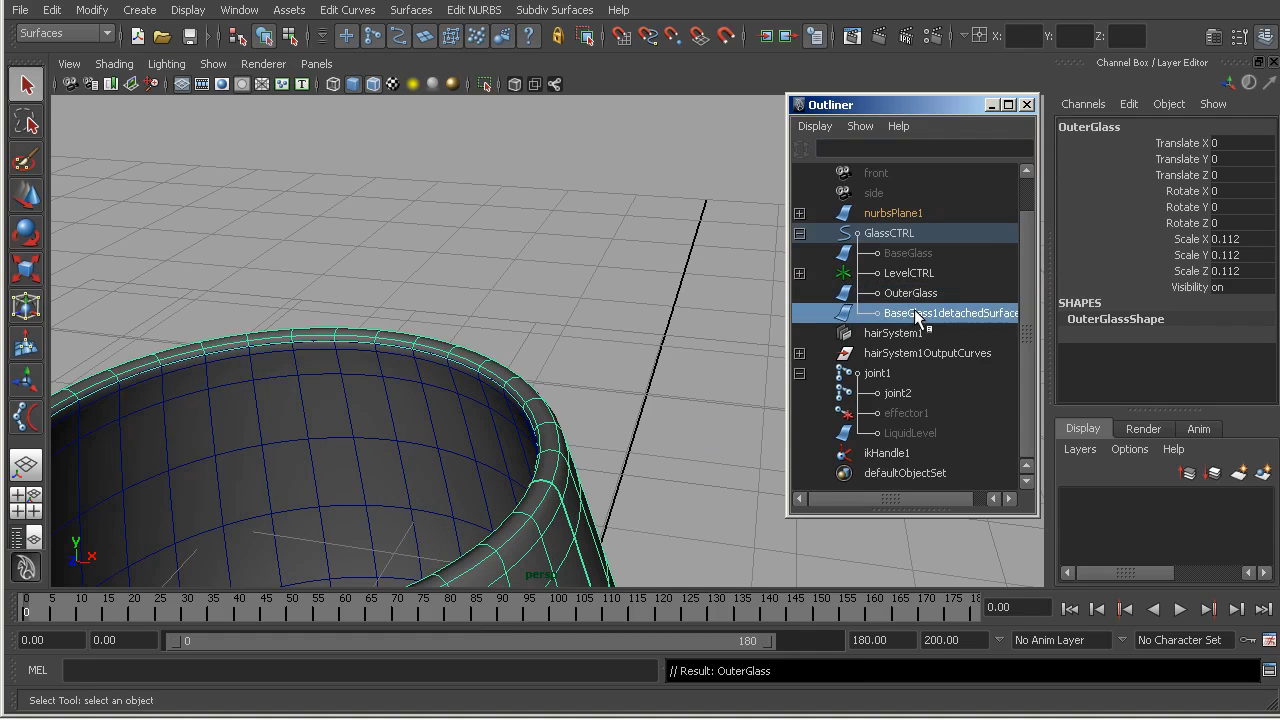
double_click(917, 313)
text(InnerGlass)
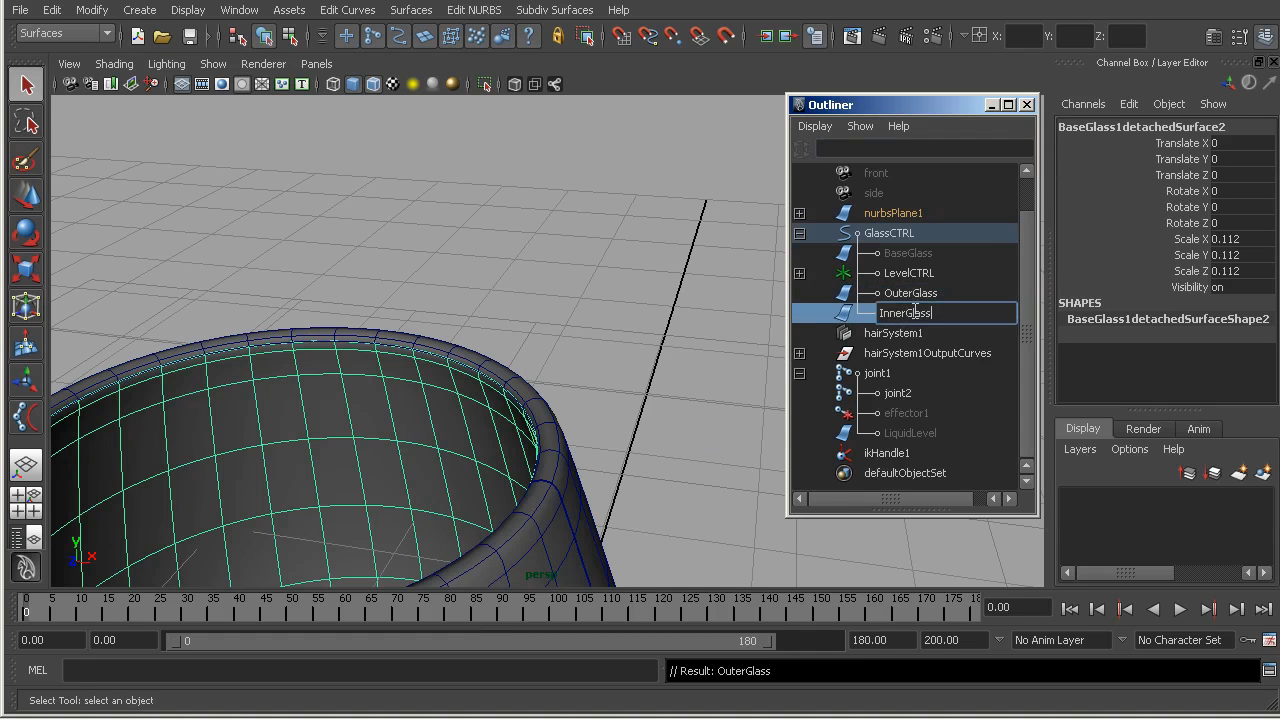
key(Return)
- Duplicate InnerGlass and rename the copy Liquid, with the view in wireframe
alt+middle_drag(512, 357, 634, 229)
alt+right_drag(634, 229, 598, 231)
alt+middle_drag(598, 231, 541, 232)
key(ctrl+d)
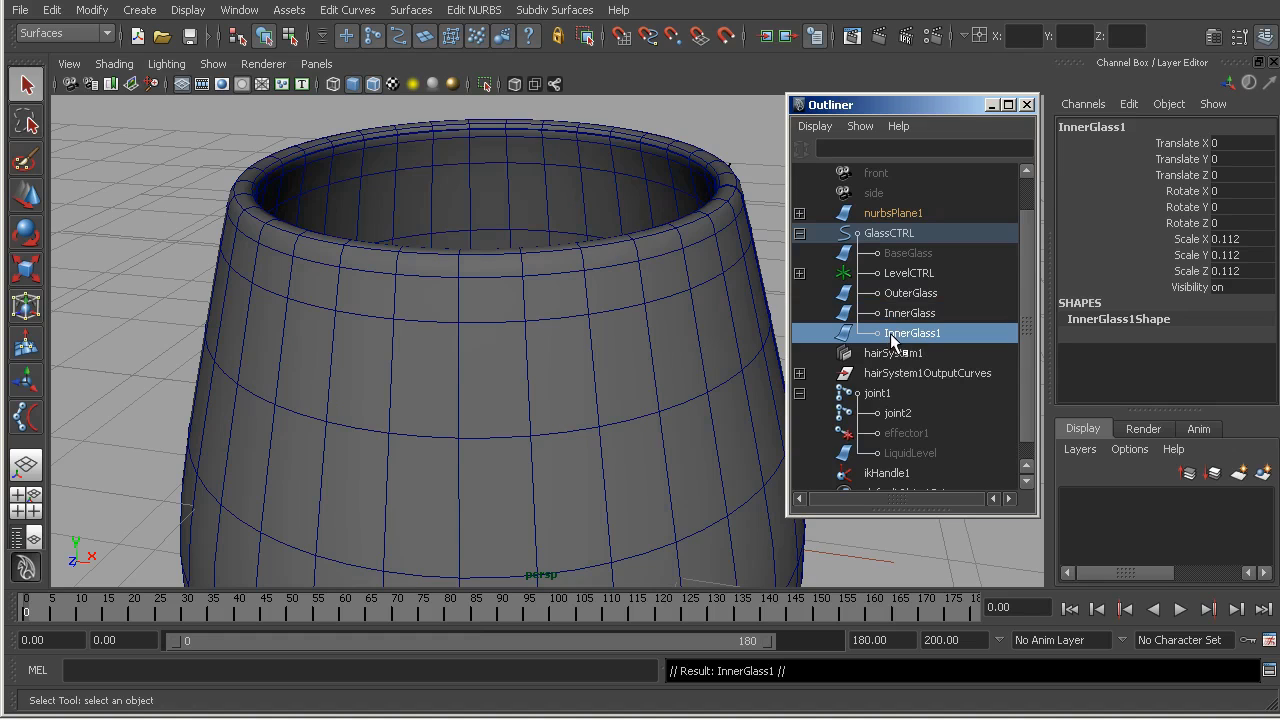
key(4)
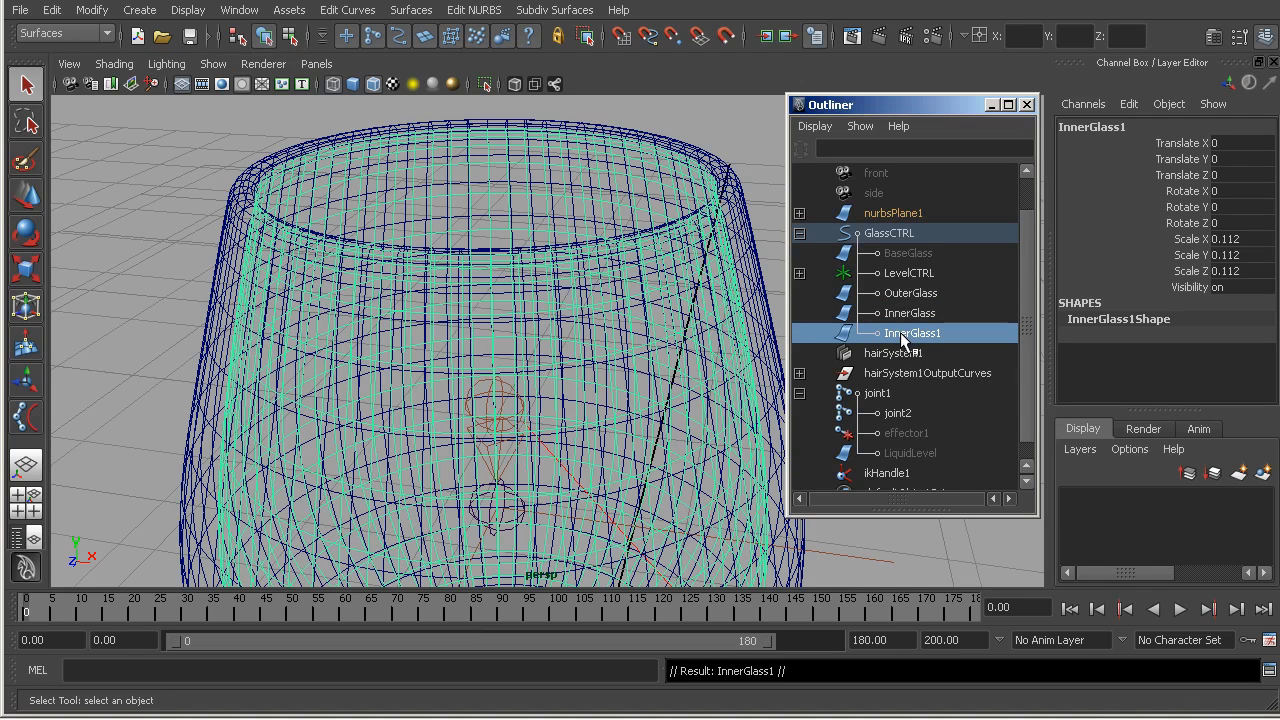
double_click(901, 333)
text(Liquid)
key(Return)
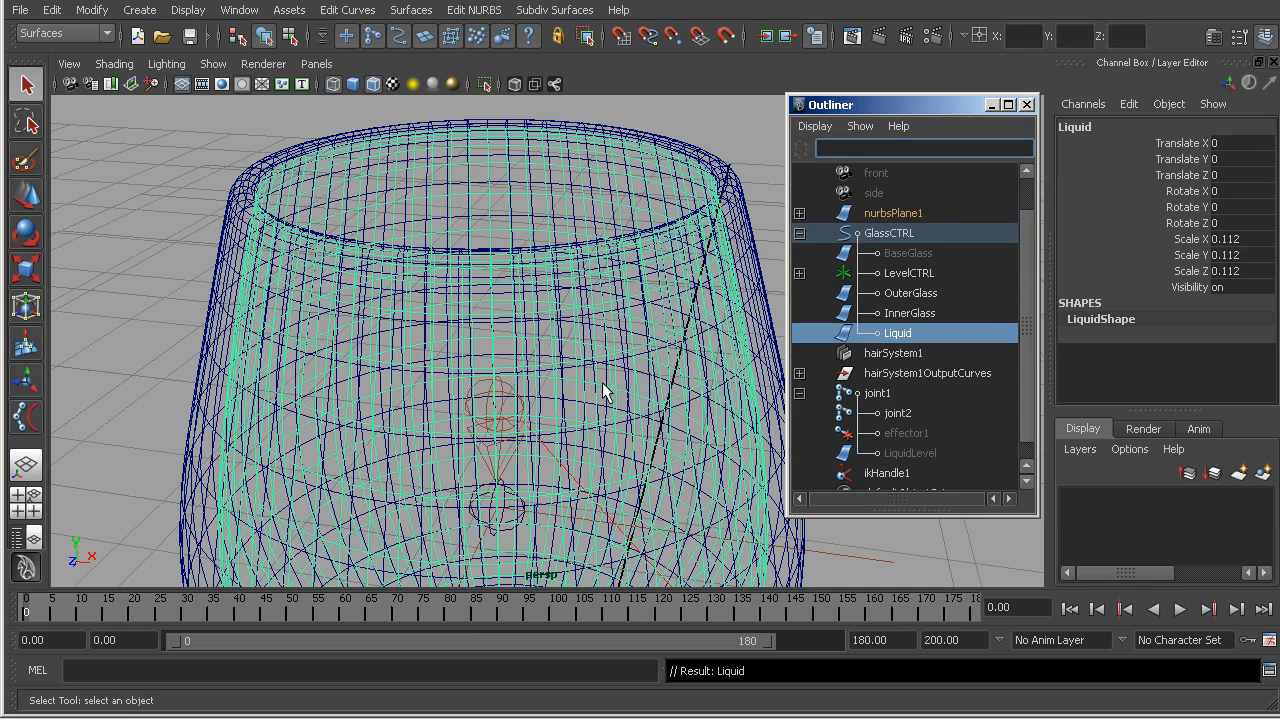
- Reverse the surface direction of Liquid and return the perspective view to shaded display
click(474, 10)
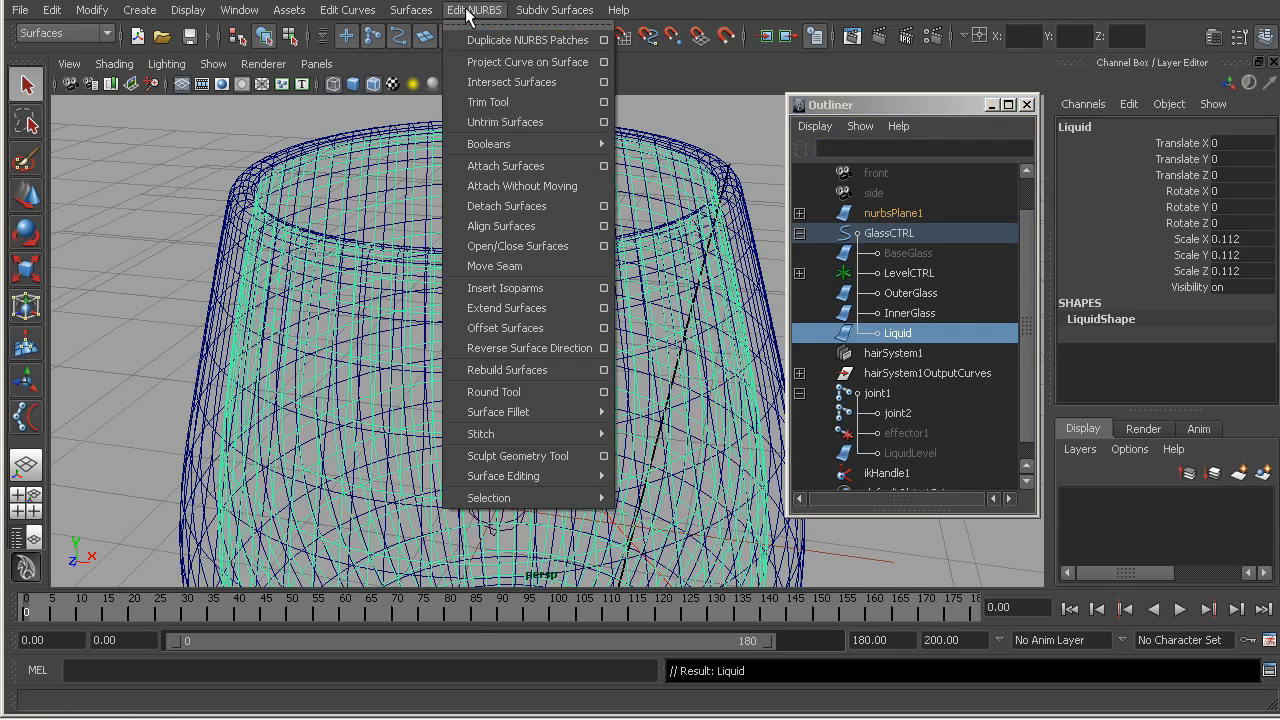
click(485, 349)
alt+right_drag(477, 337, 391, 331)
alt+middle_drag(391, 331, 364, 298)
key(5)
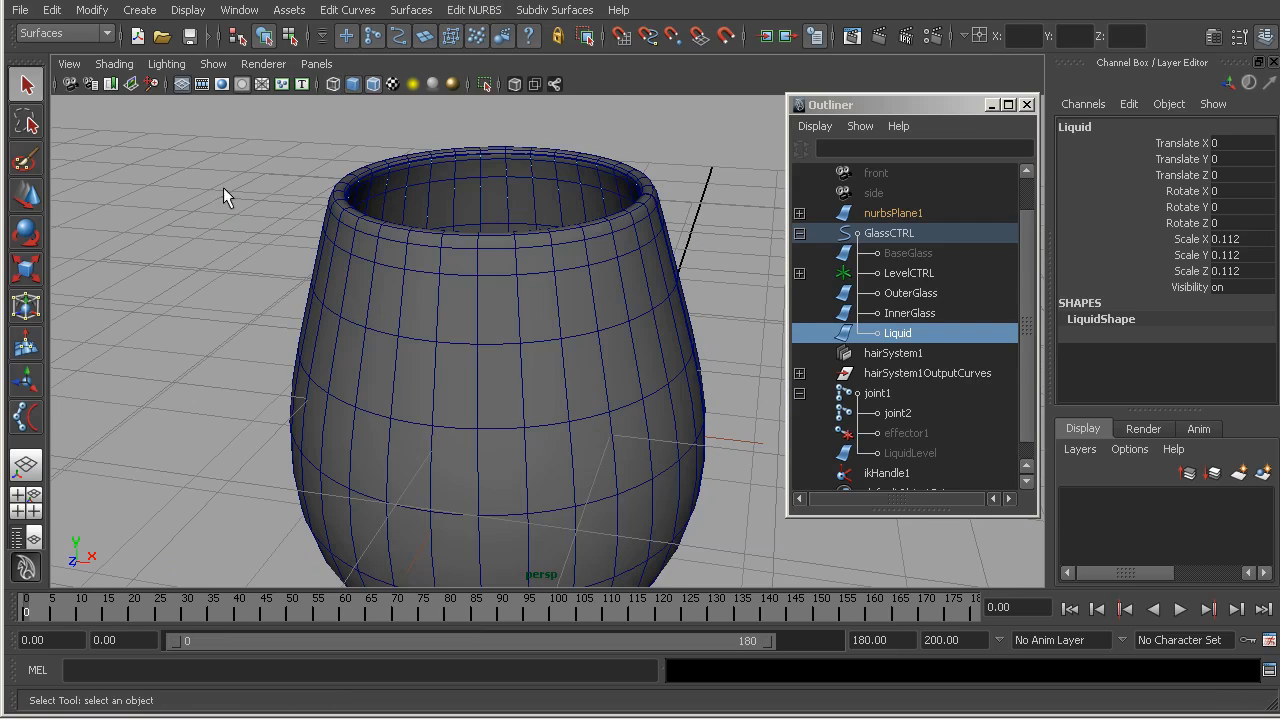
- Isolate Liquid to check its surface normals in shaded mode, and restore the normal display of all objects
click(485, 84)
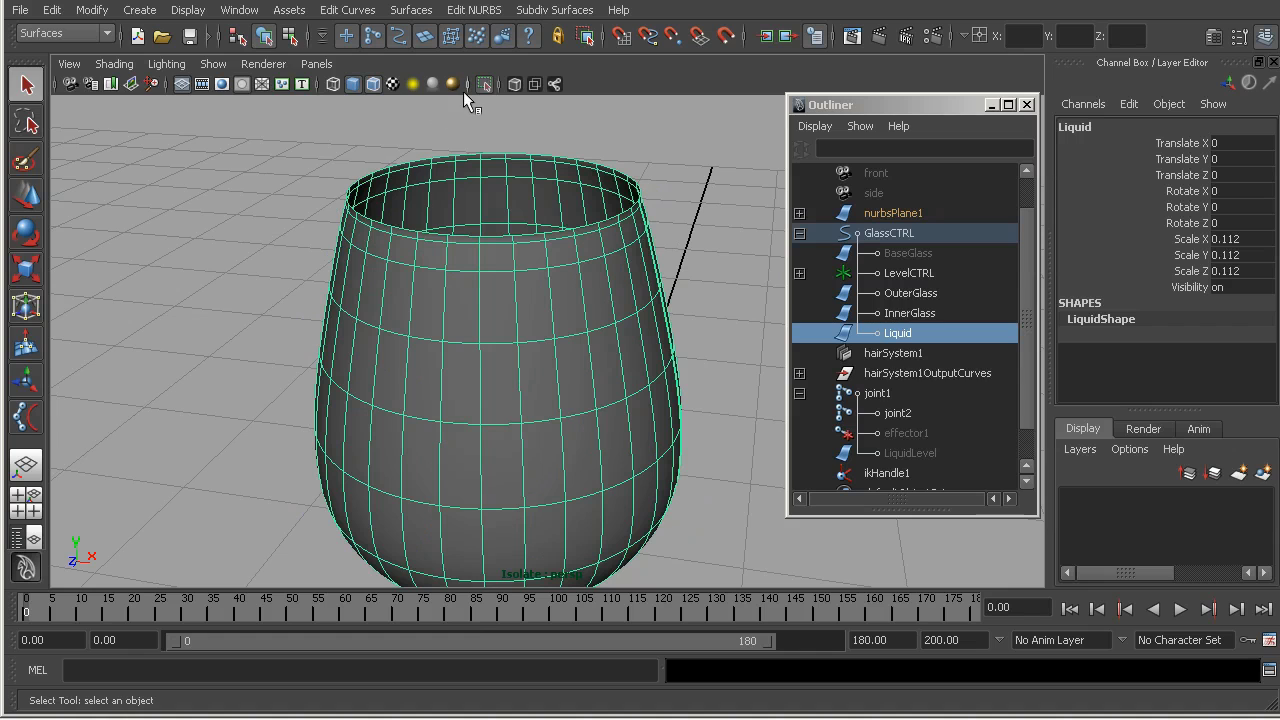
click(190, 10)
mouse_move(217, 233)
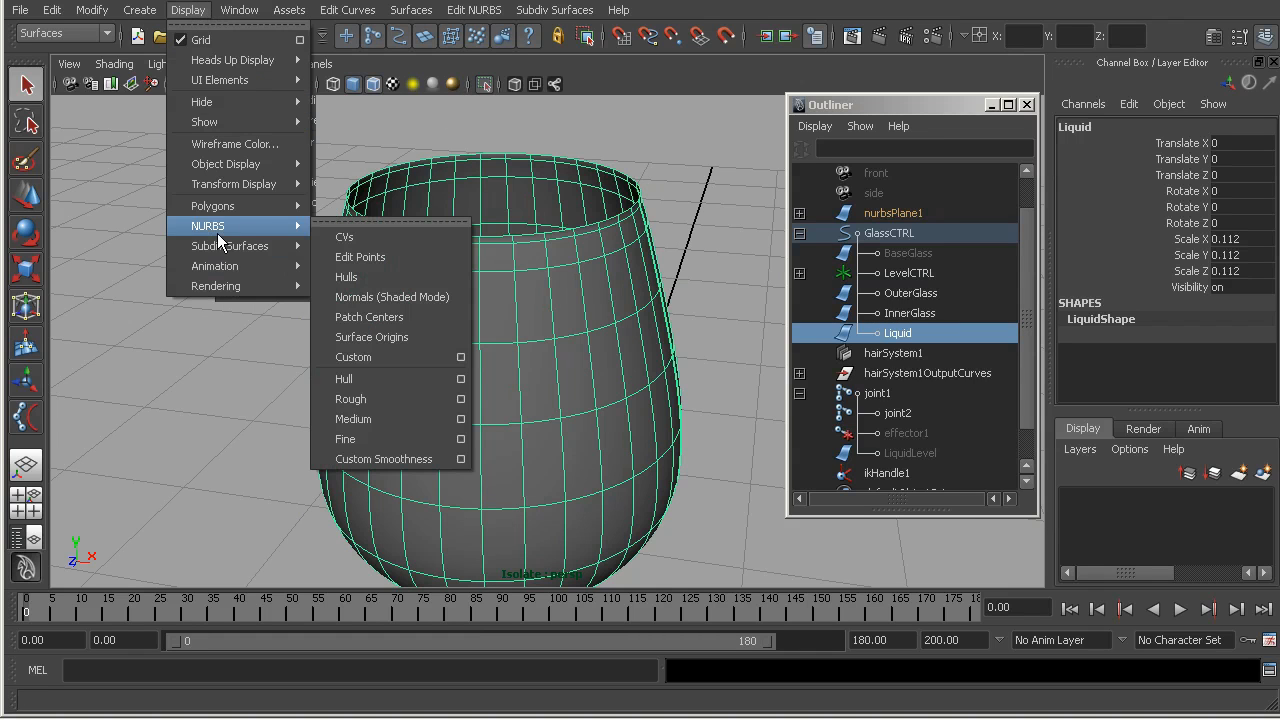
click(375, 300)
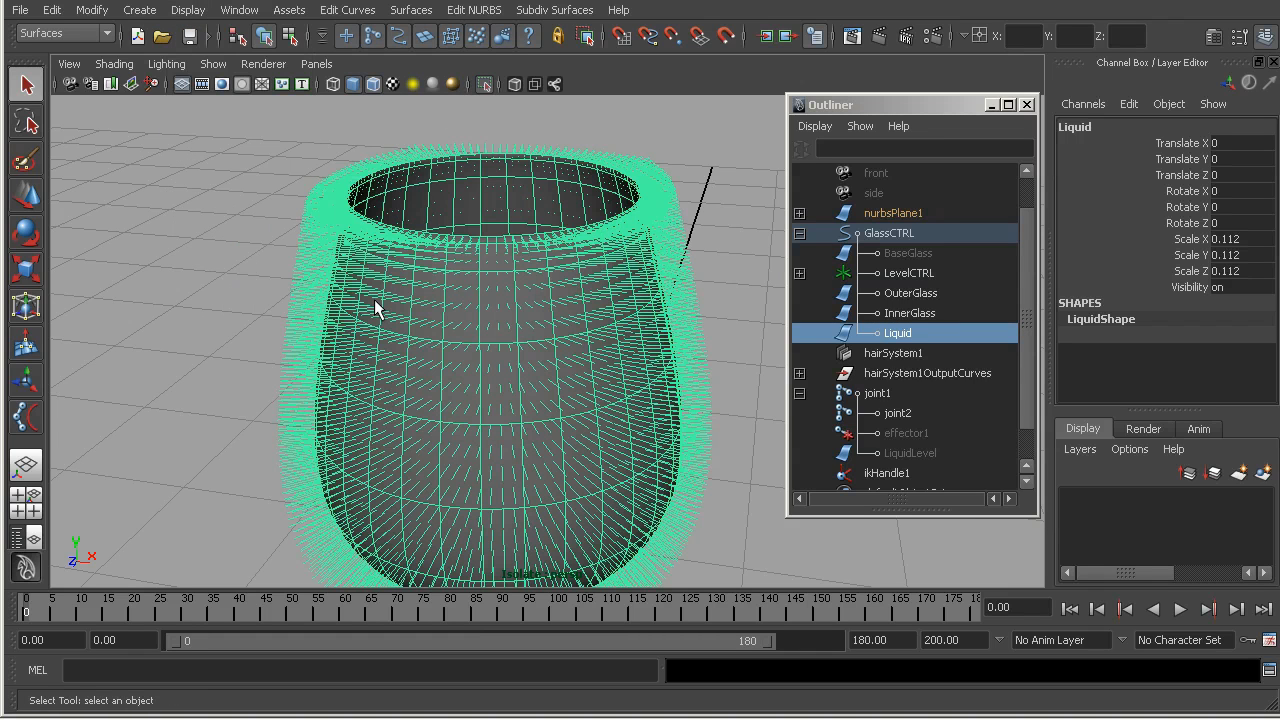
click(188, 10)
mouse_move(207, 233)
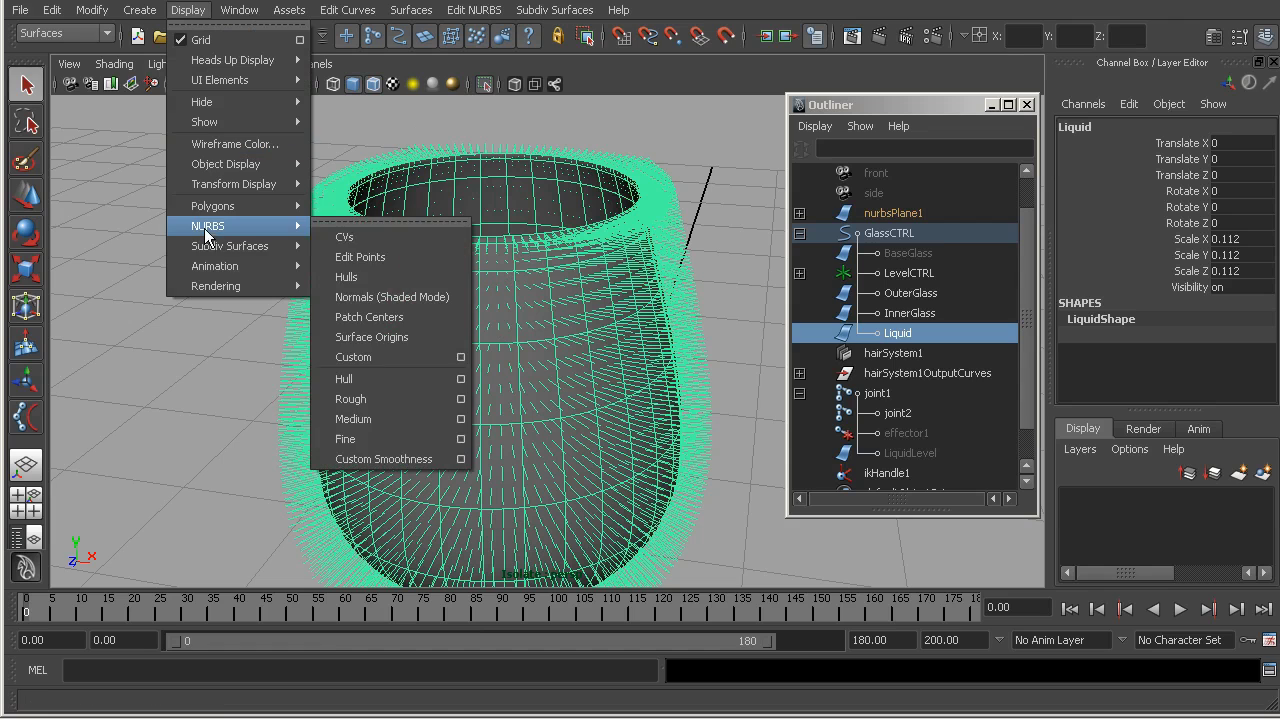
click(351, 297)
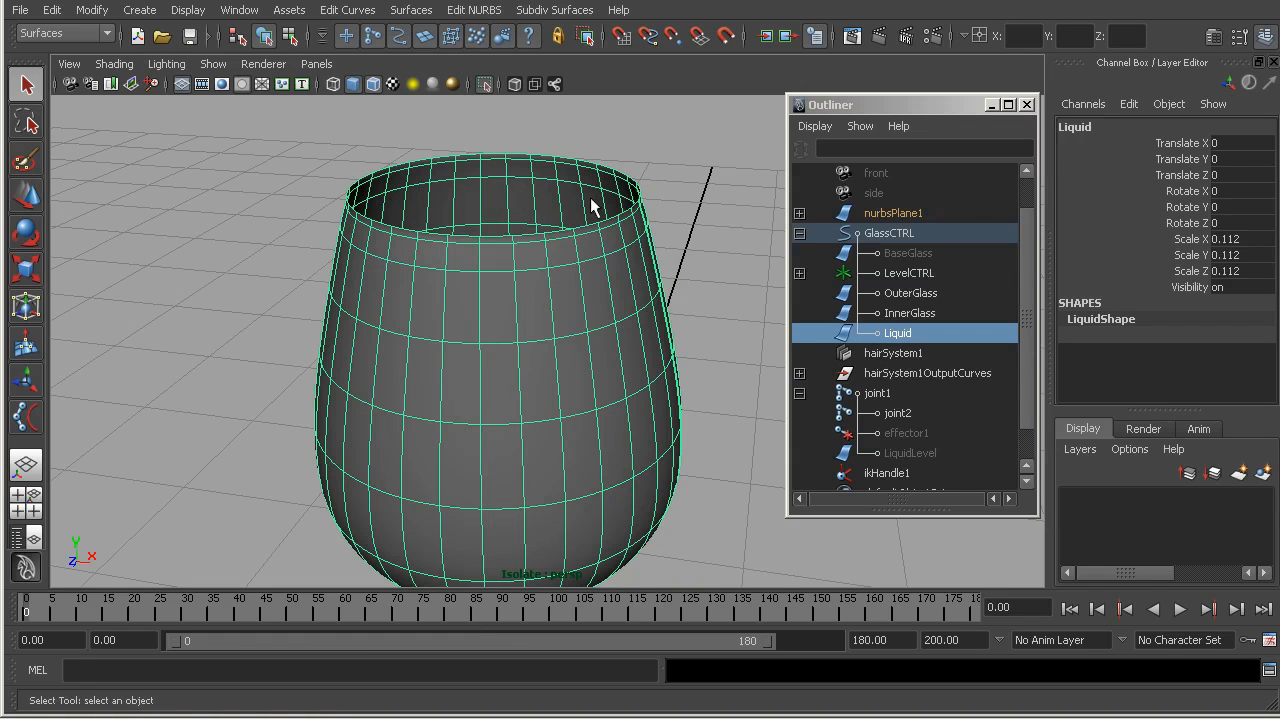
click(485, 83)
- Delete the construction history of OuterGlass, InnerGlass and Liquid, with the whole glass framed in wireframe
ctrl+click(894, 313)
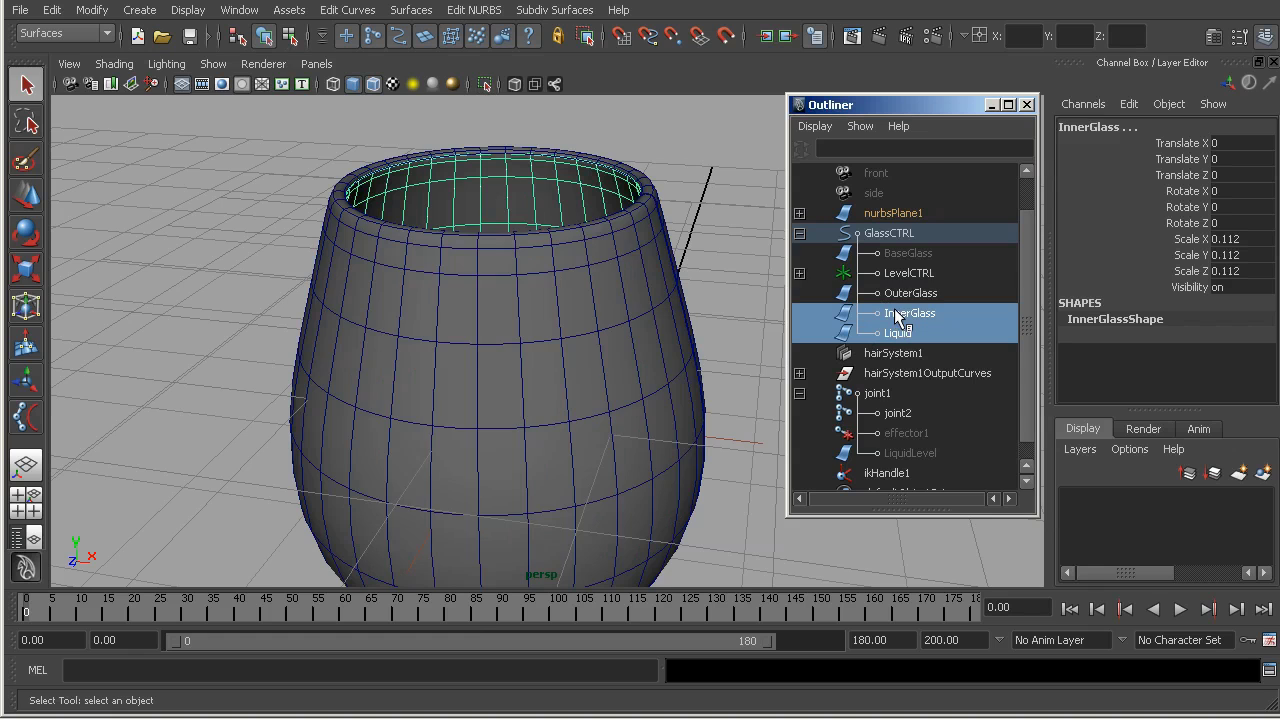
ctrl+click(900, 293)
key(f)
alt+middle_drag(449, 400, 308, 269)
alt+right_drag(308, 269, 364, 296)
key(4)
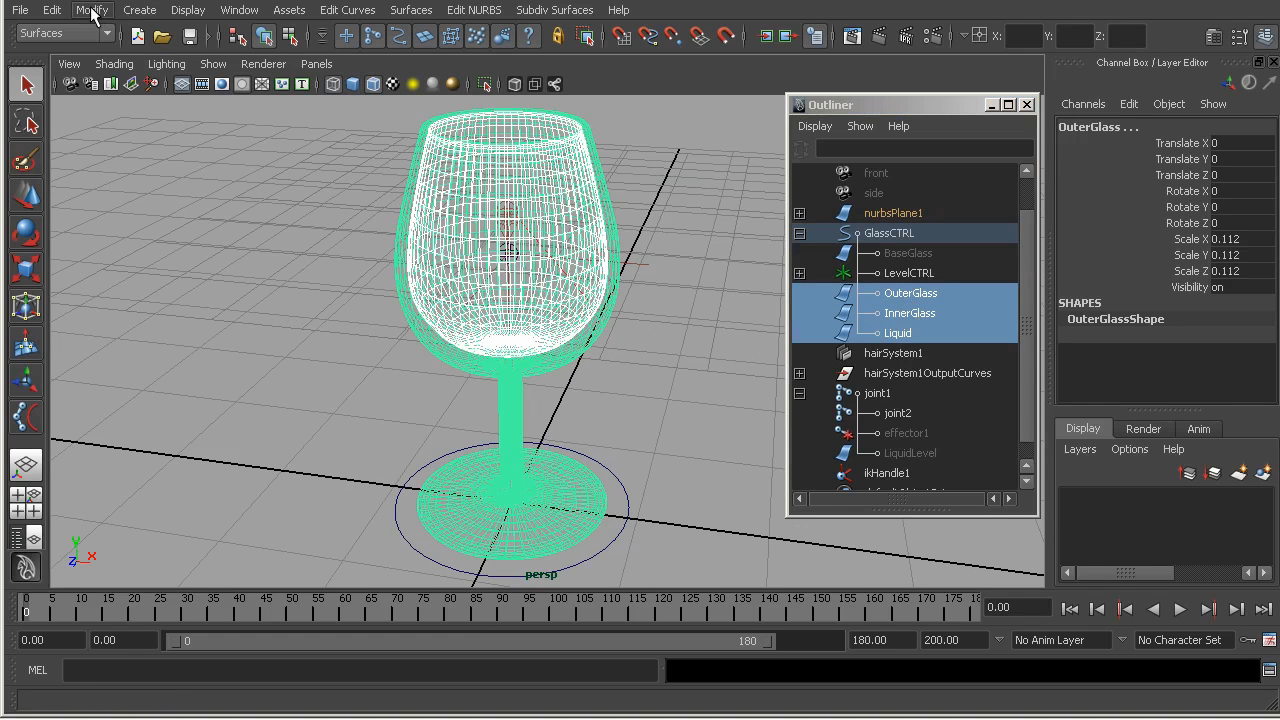
click(52, 10)
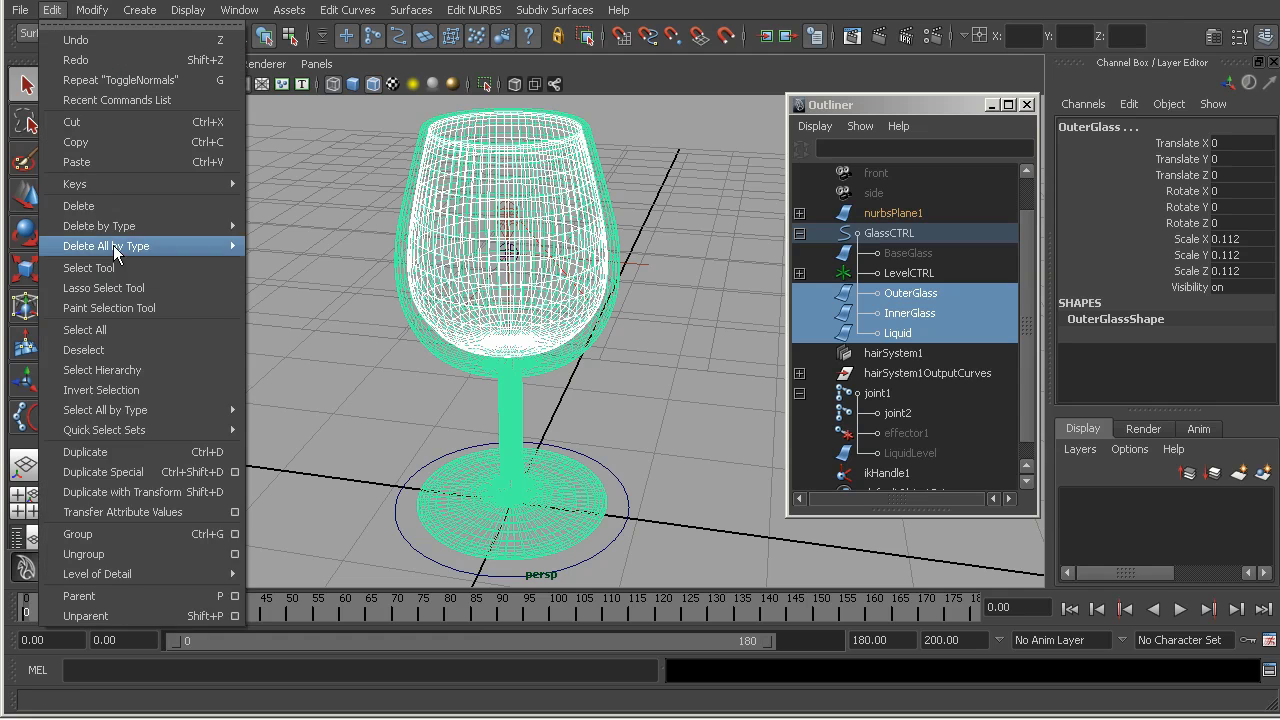
mouse_move(111, 233)
click(360, 236)
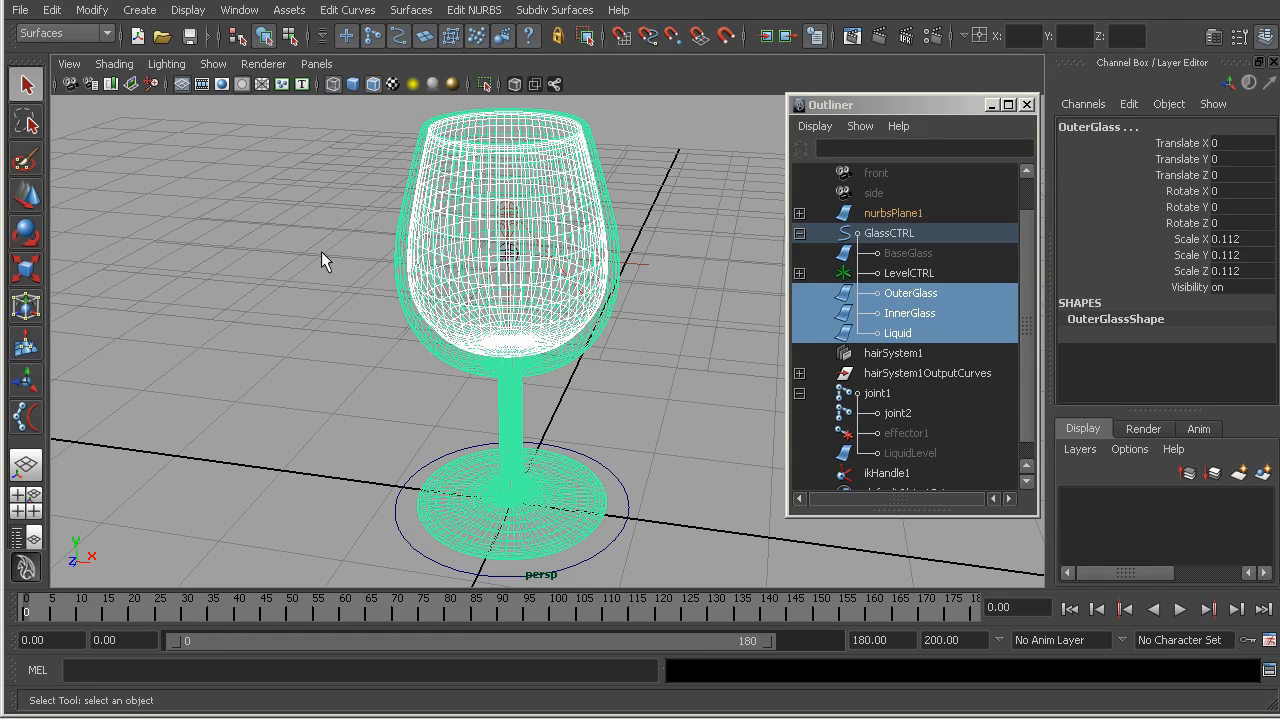
- Hide the OuterGlass surface
click(321, 251)
click(407, 199)
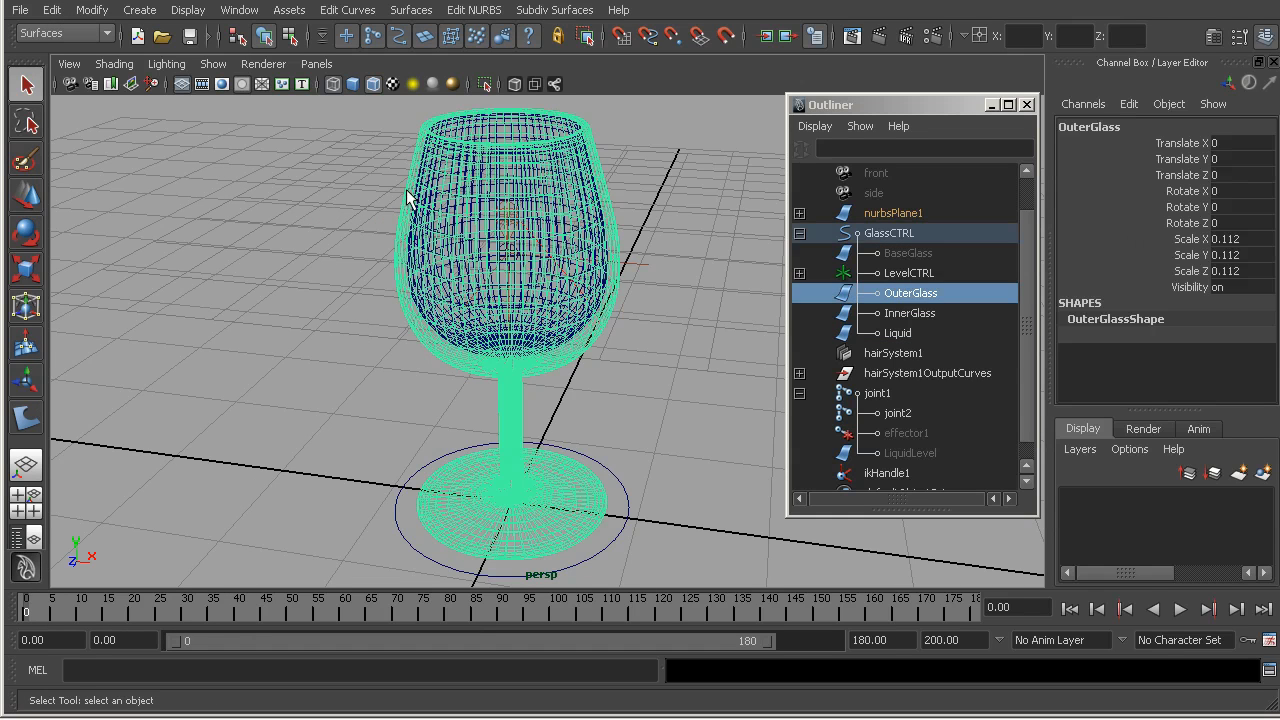
key(ctrl+h)
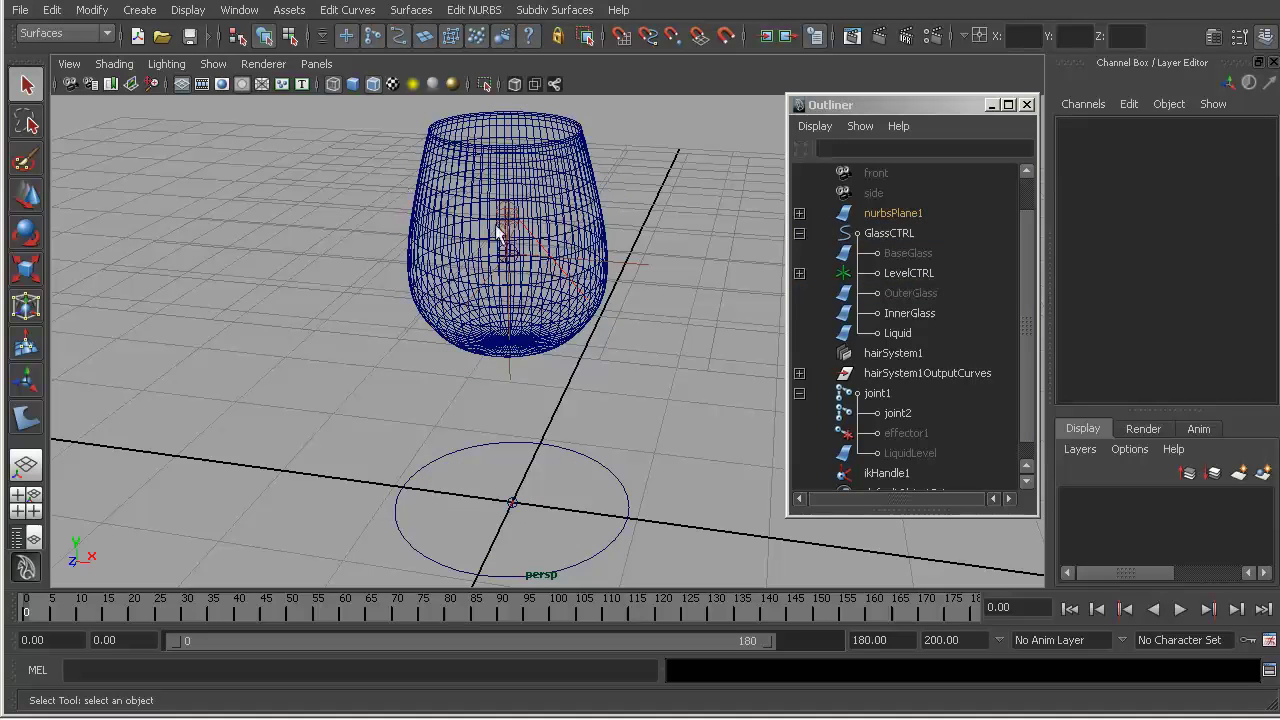
- Unhide LiquidLevel and display it together with InnerGlass and Liquid at rough NURBS smoothness
click(907, 454)
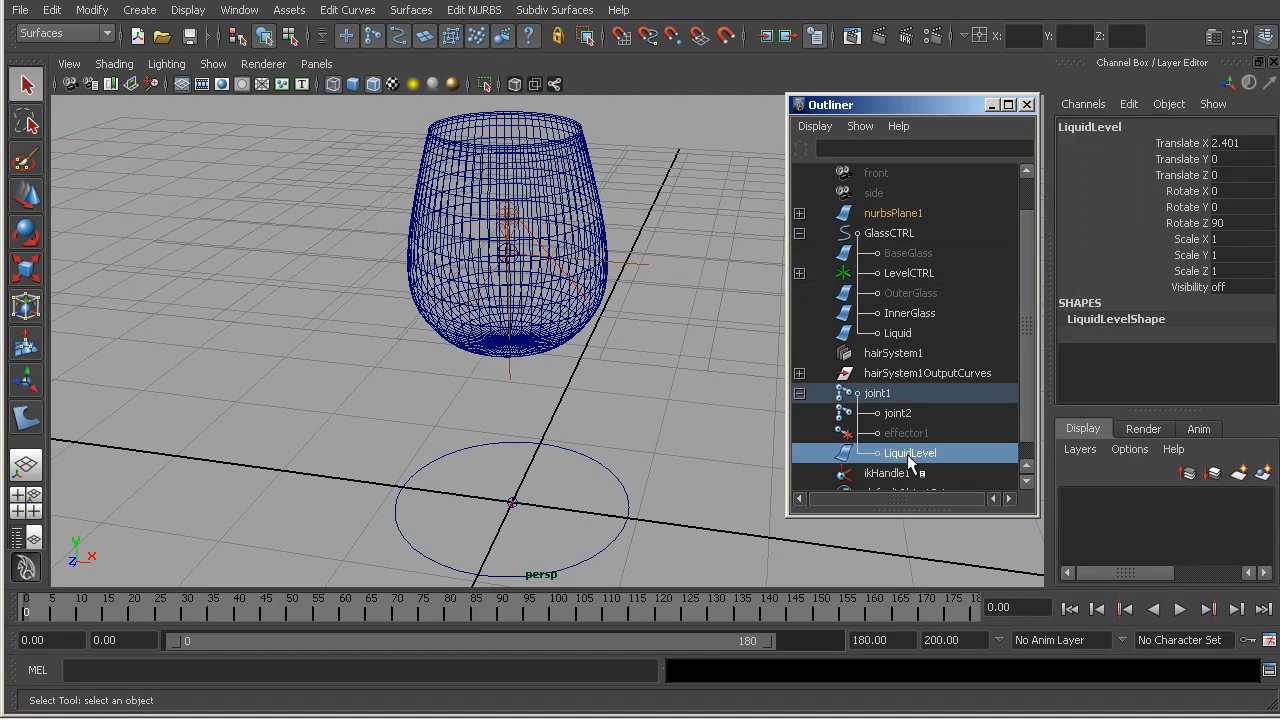
key(shift+h)
drag(387, 244, 415, 275)
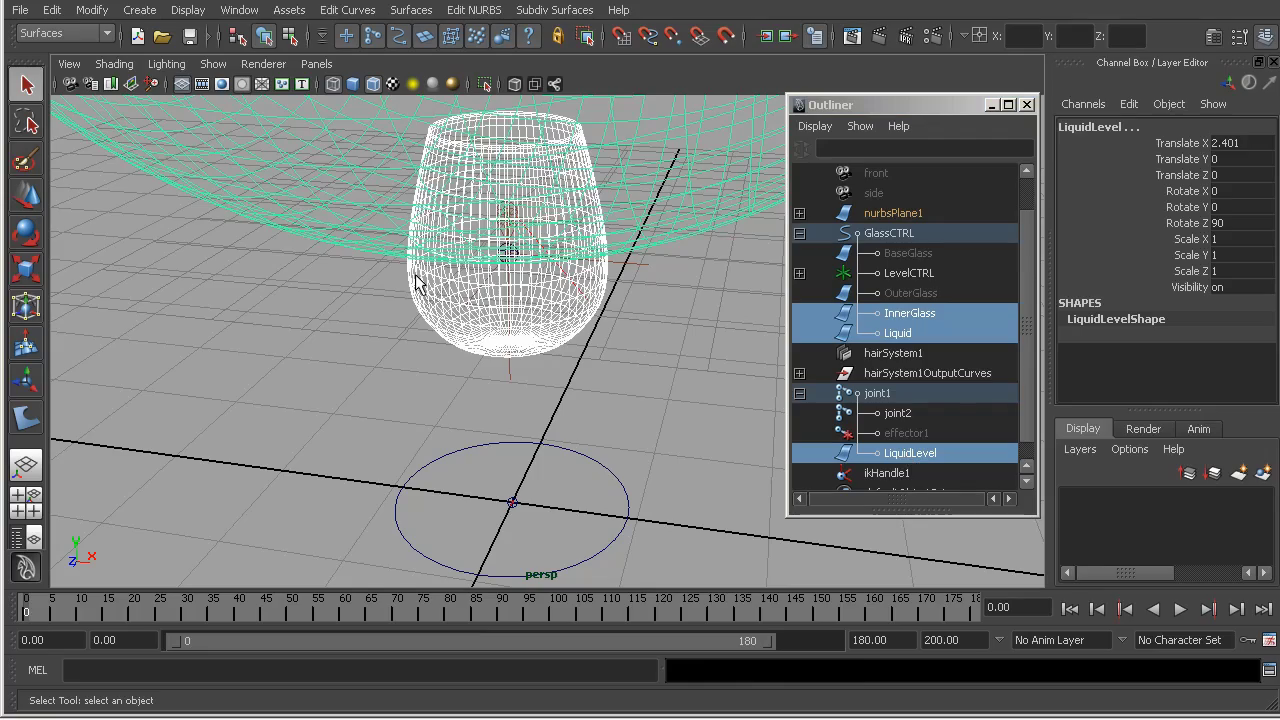
key(1)
click(371, 317)
alt+drag(373, 317, 450, 420)
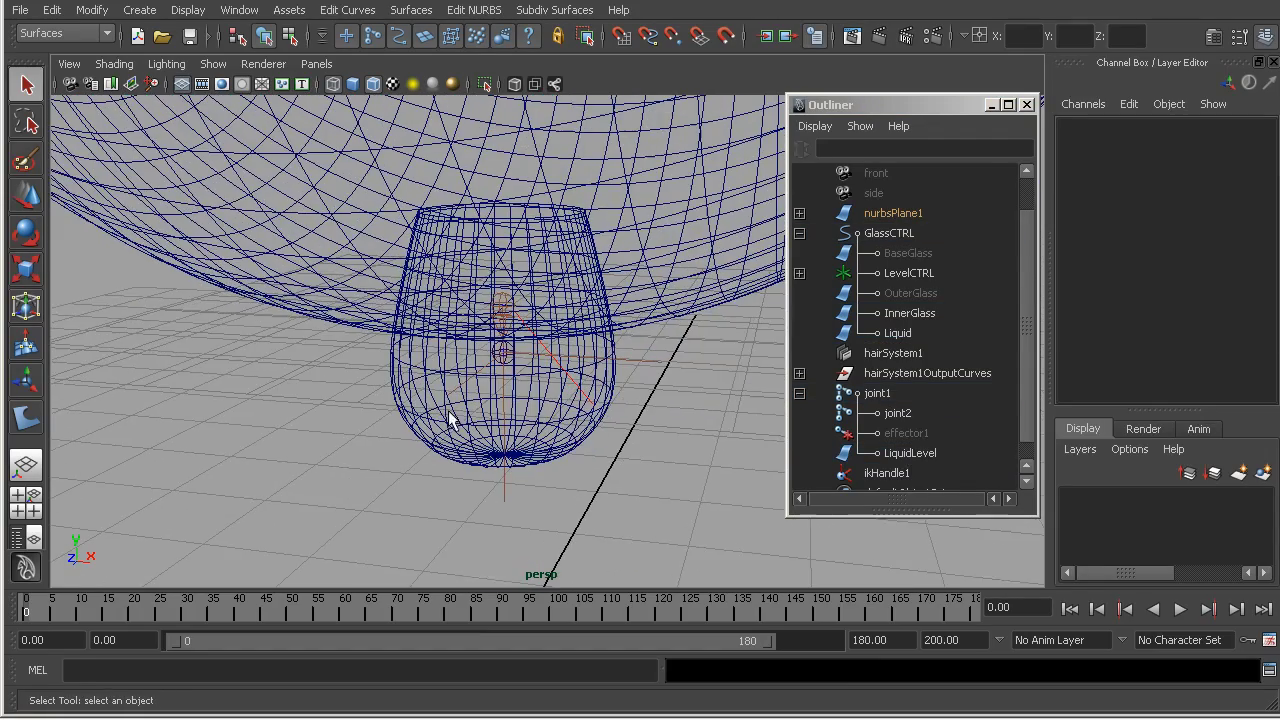
- Intersect the Liquid surface with the LiquidLevel sphere to create intersection curves on both surfaces
click(900, 453)
click(891, 340)
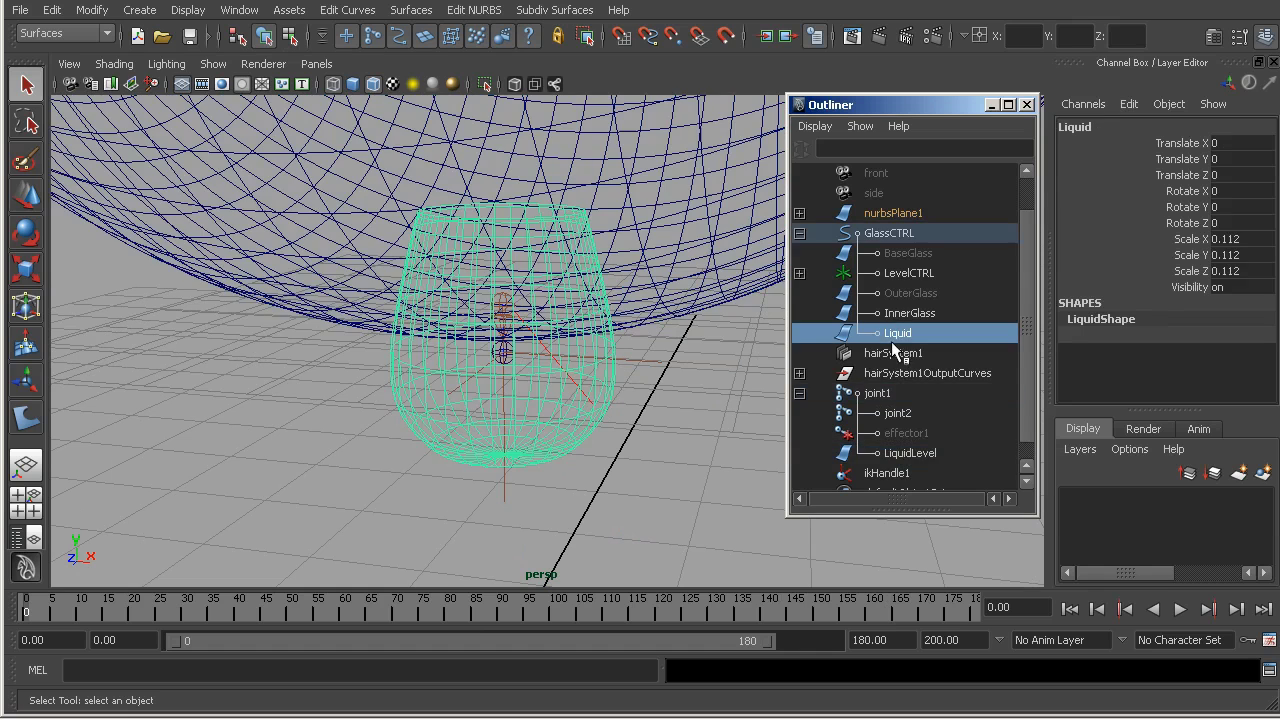
ctrl+click(911, 453)
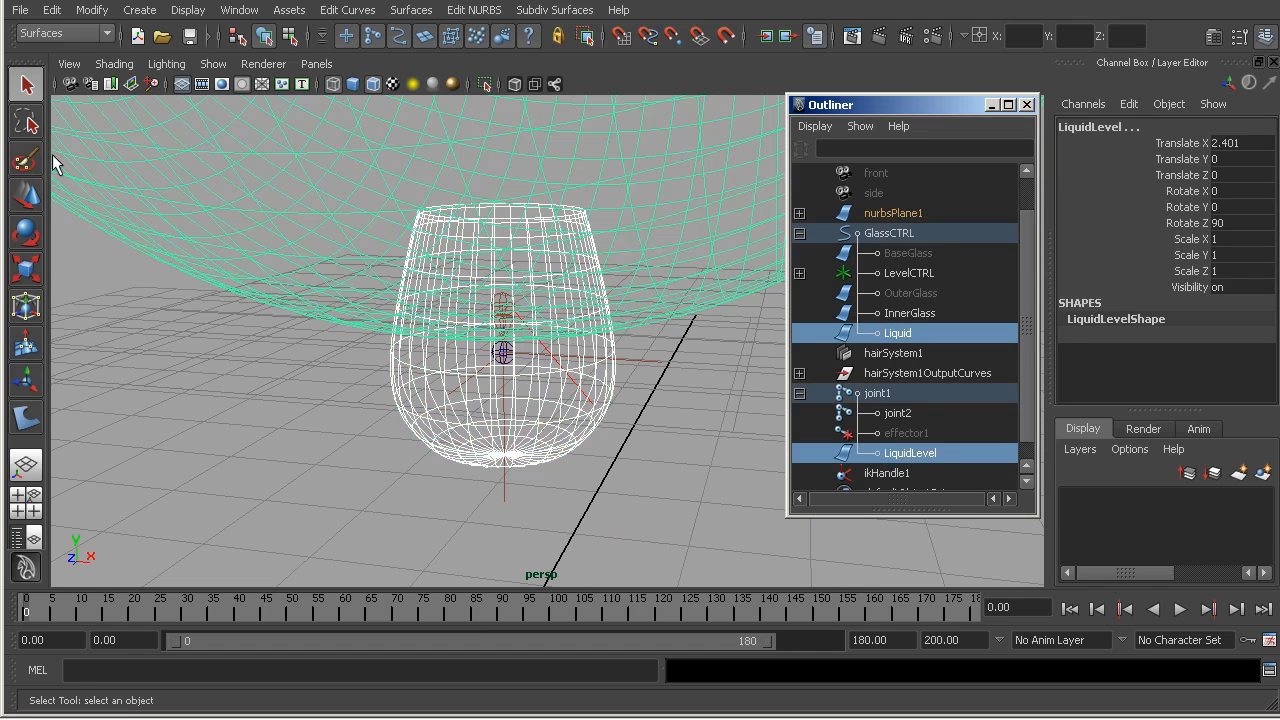
click(474, 10)
click(524, 87)
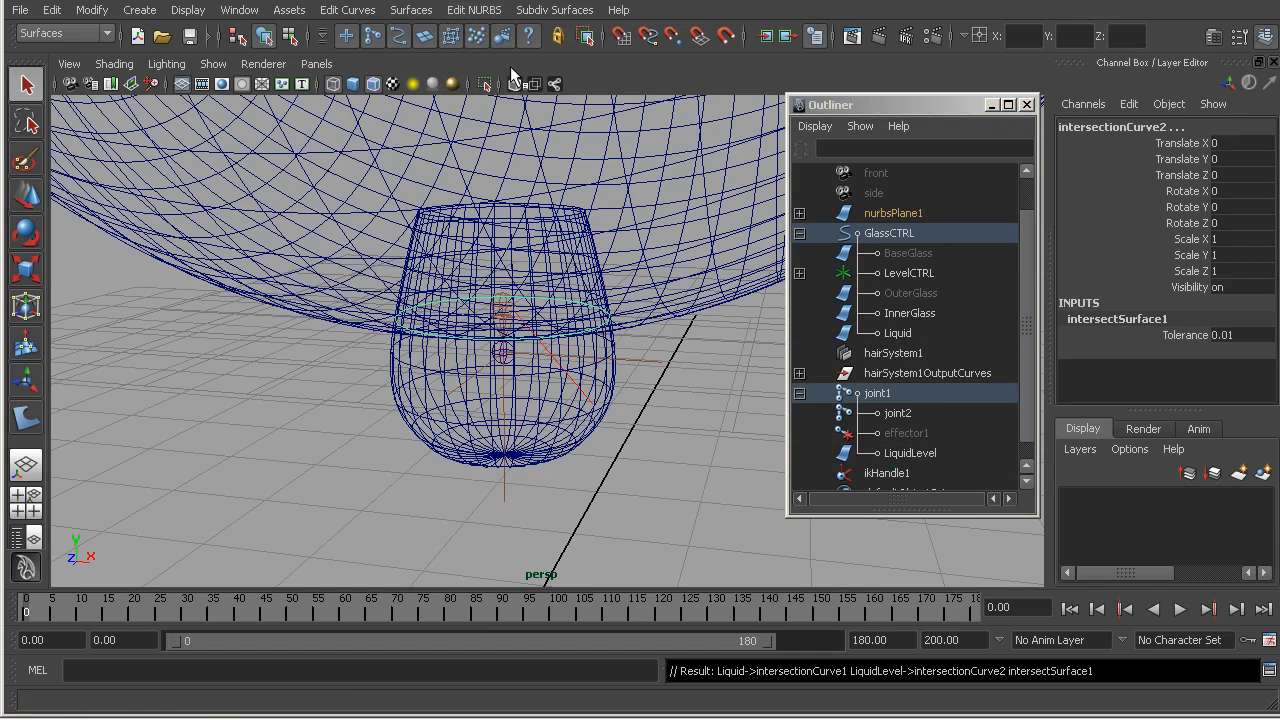
click(303, 266)
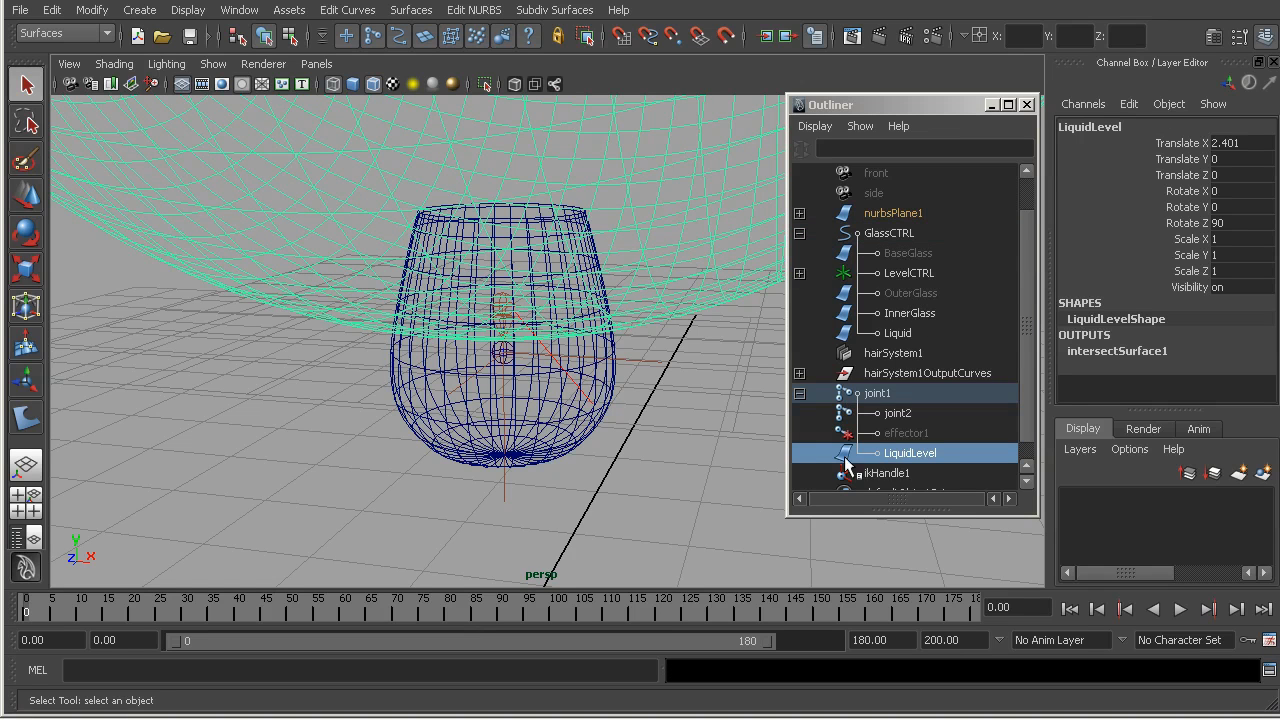
- Show shapes in the Outliner and delete intersectionCurve2 from under LiquidLevelShape
click(815, 126)
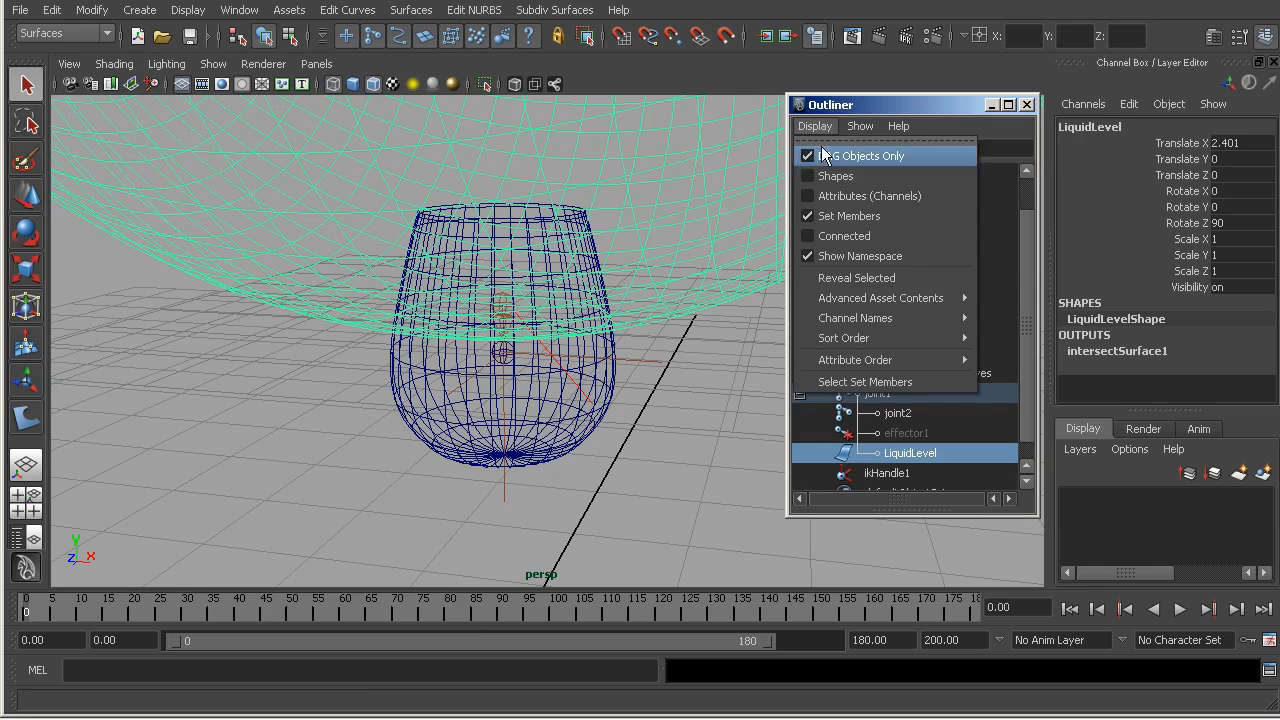
click(830, 176)
scroll(810, 432, down, 1)
click(800, 433)
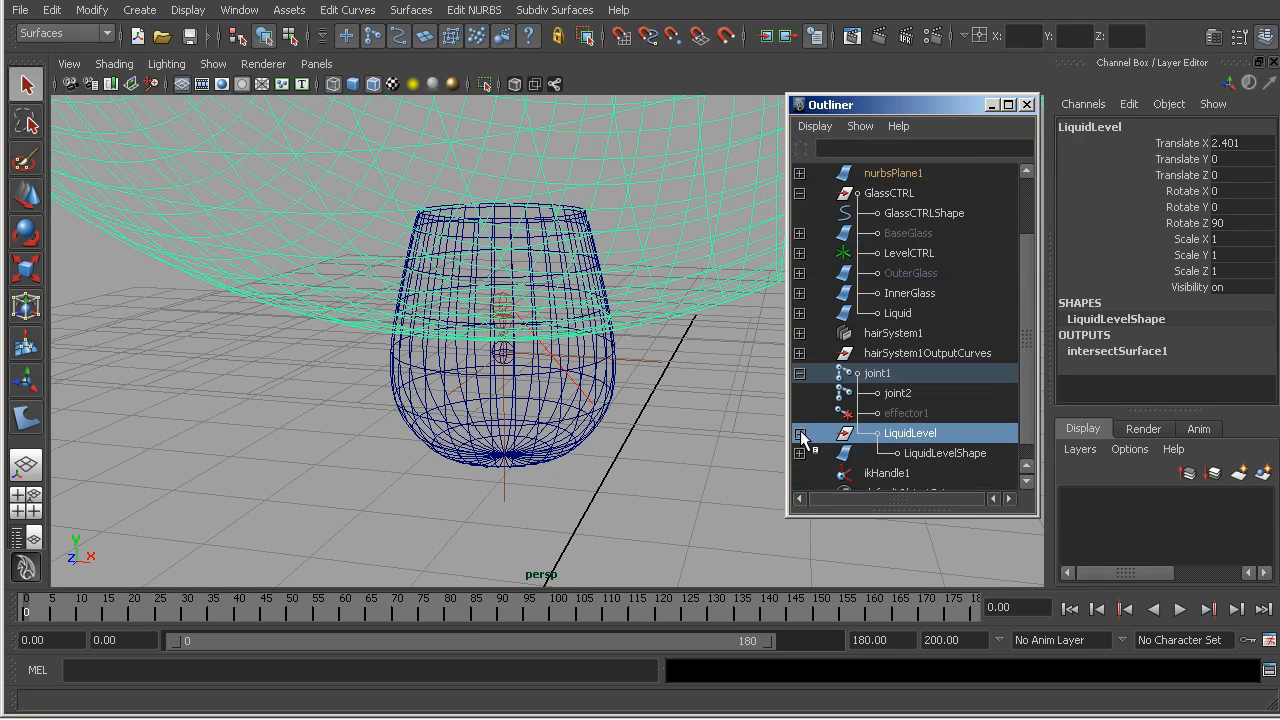
scroll(805, 420, down, 1)
click(800, 433)
click(932, 453)
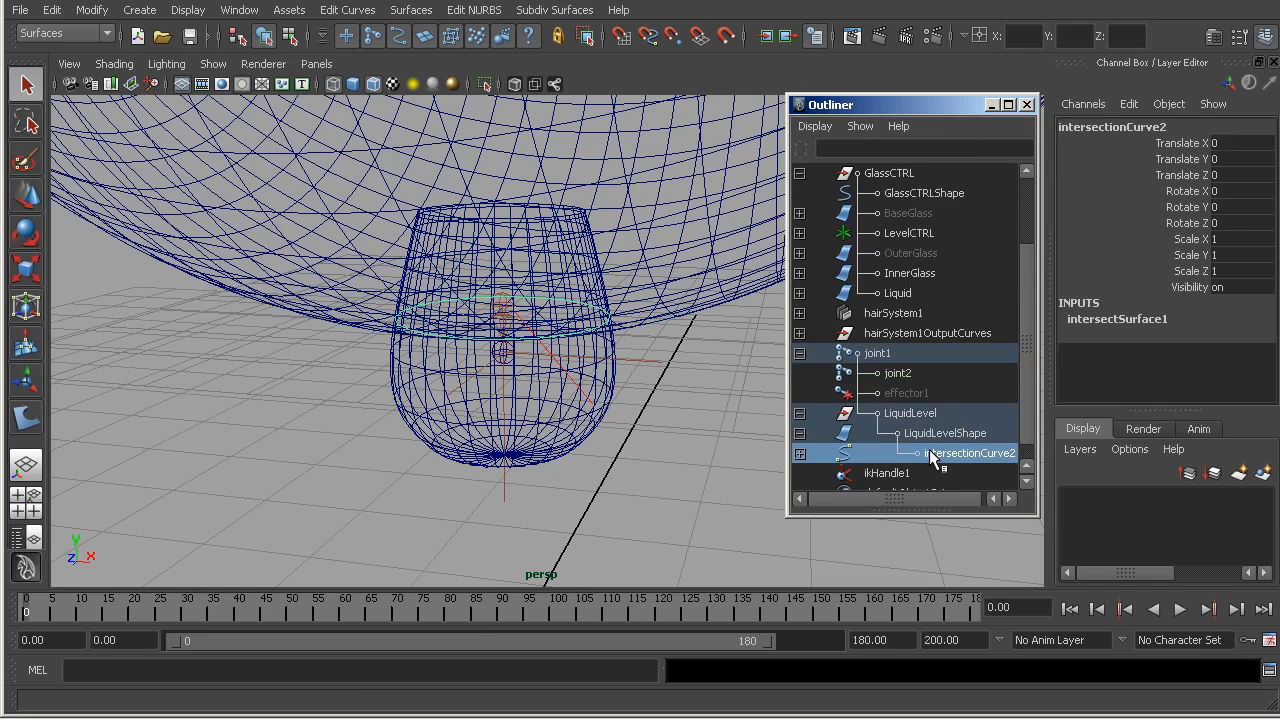
key(Delete)
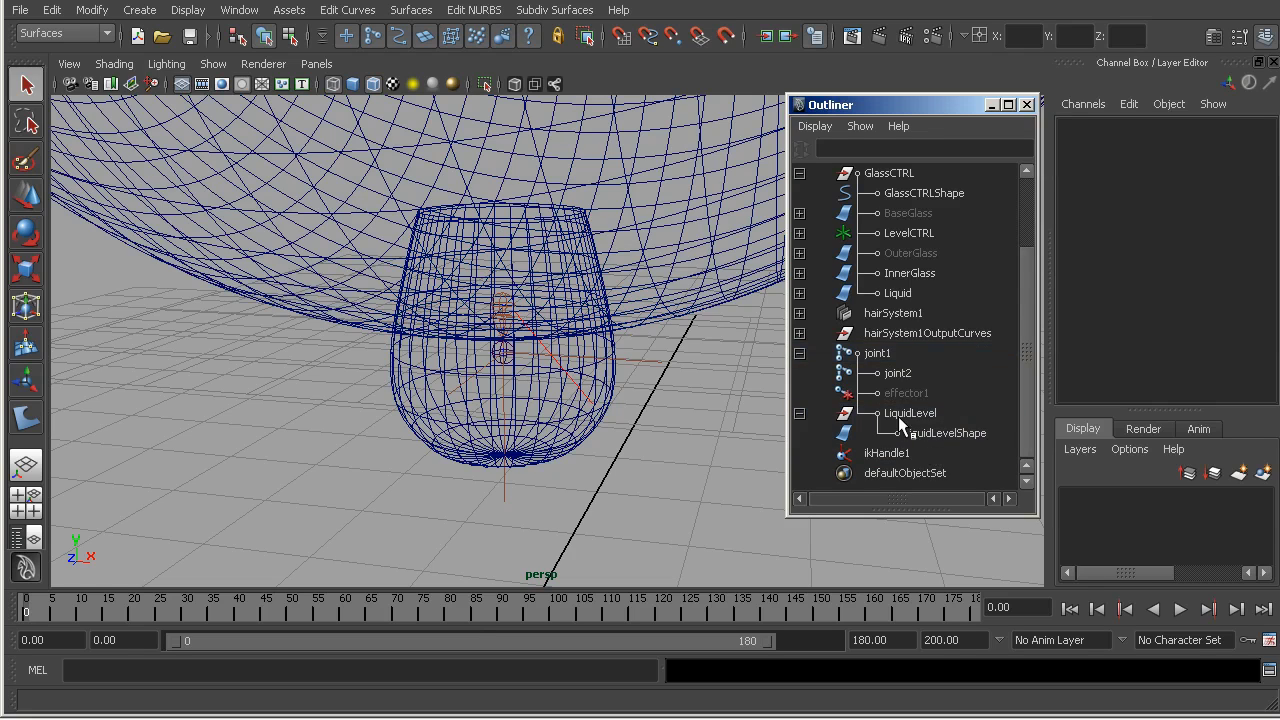
- Examine the Intersect Surfaces options for creating curves on the first surface or on both surfaces
click(474, 10)
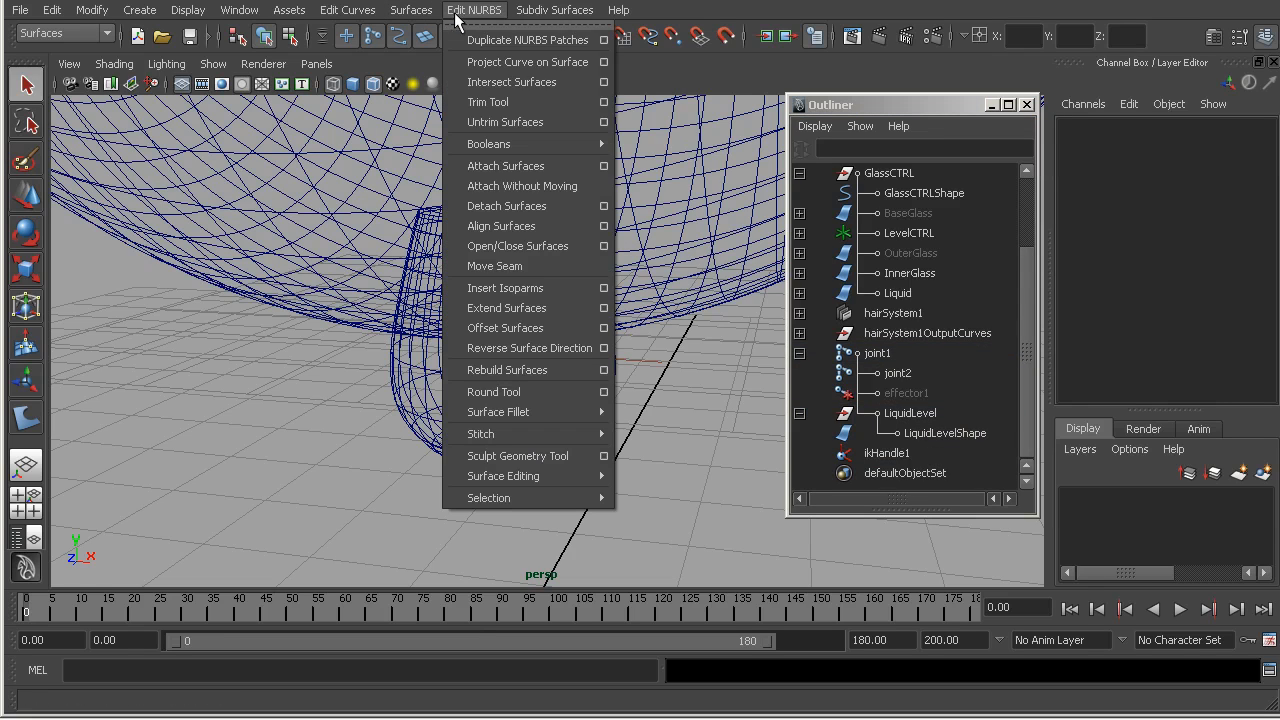
click(604, 84)
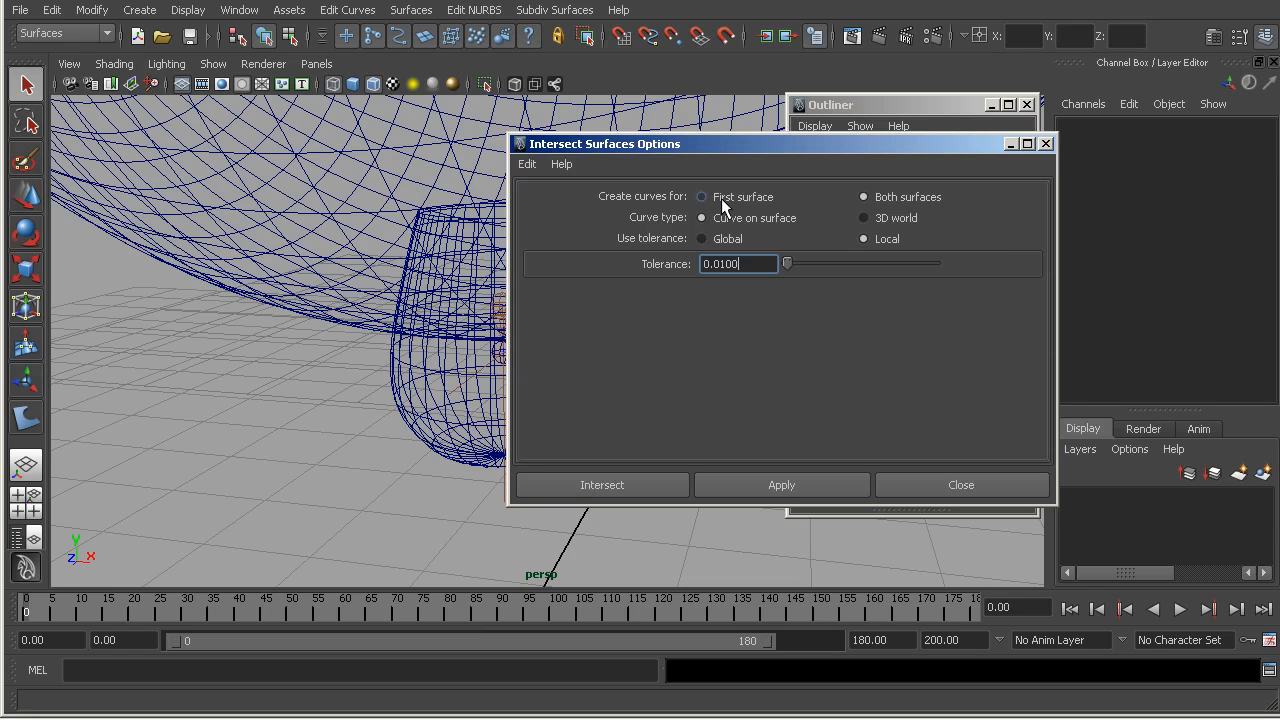
click(1046, 143)
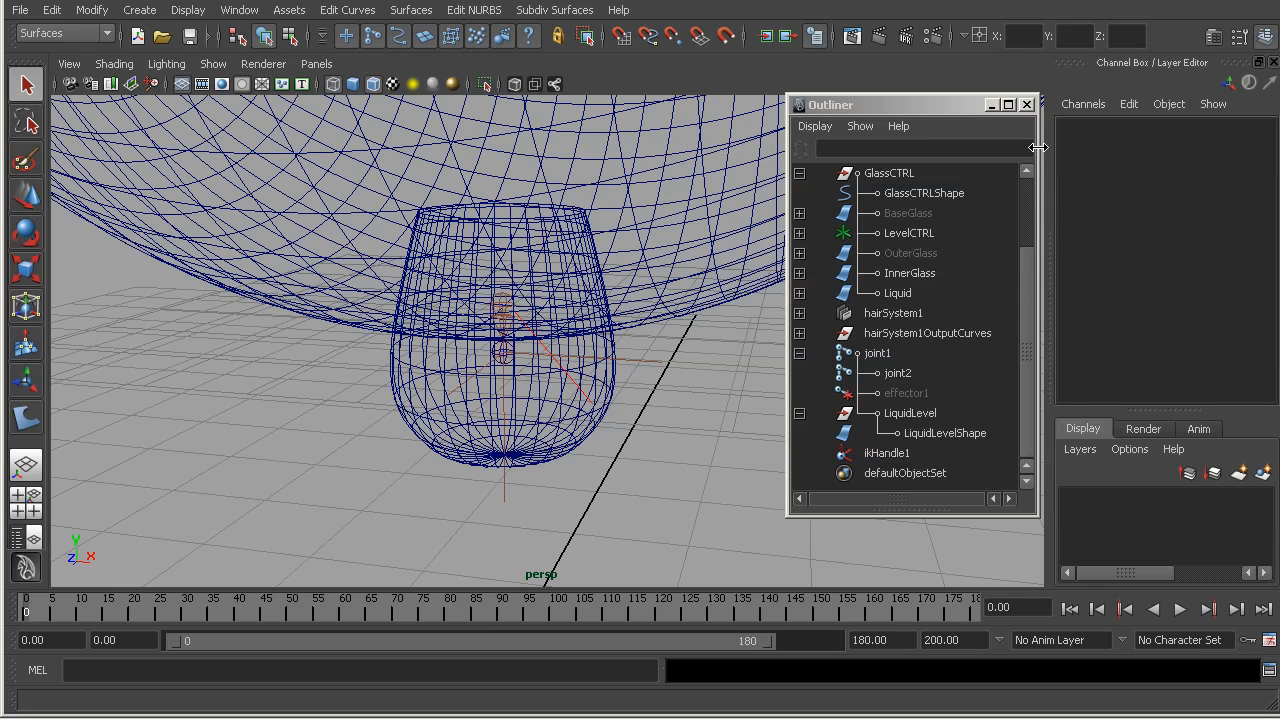
- Trim the Liquid surface along its intersection curve, keeping the bowl-shaped region below the liquid level
click(887, 296)
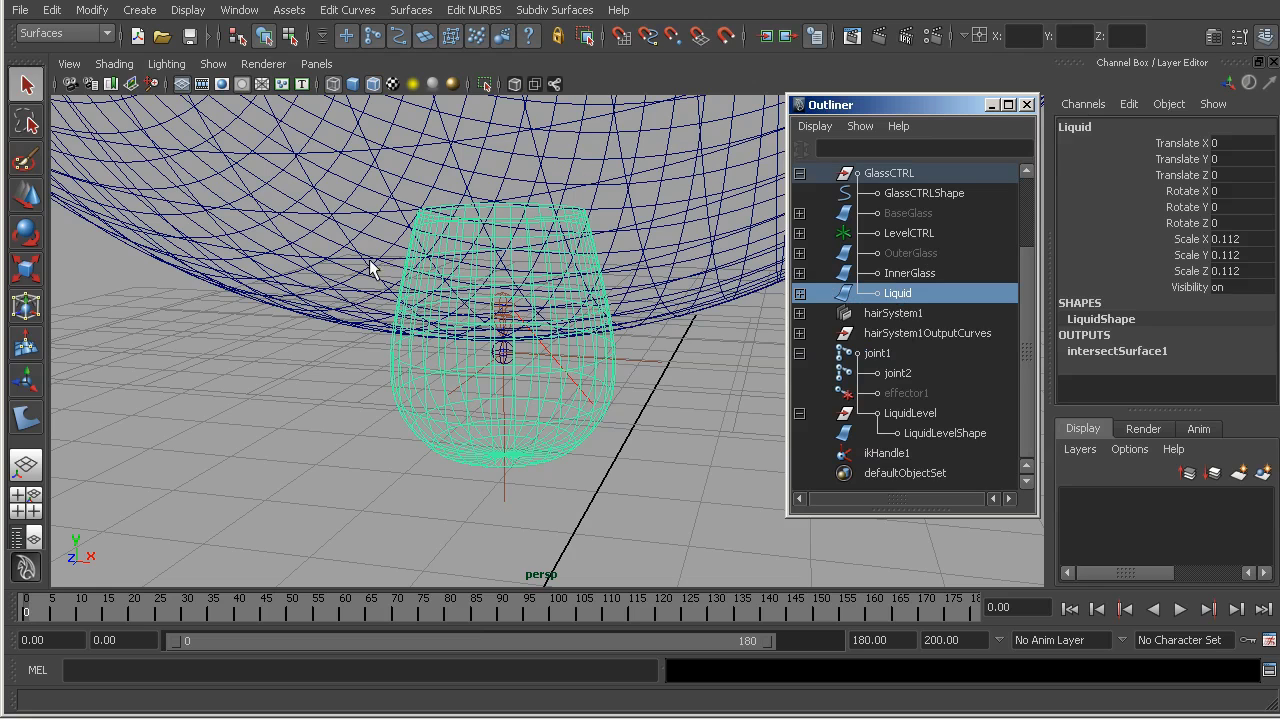
click(475, 10)
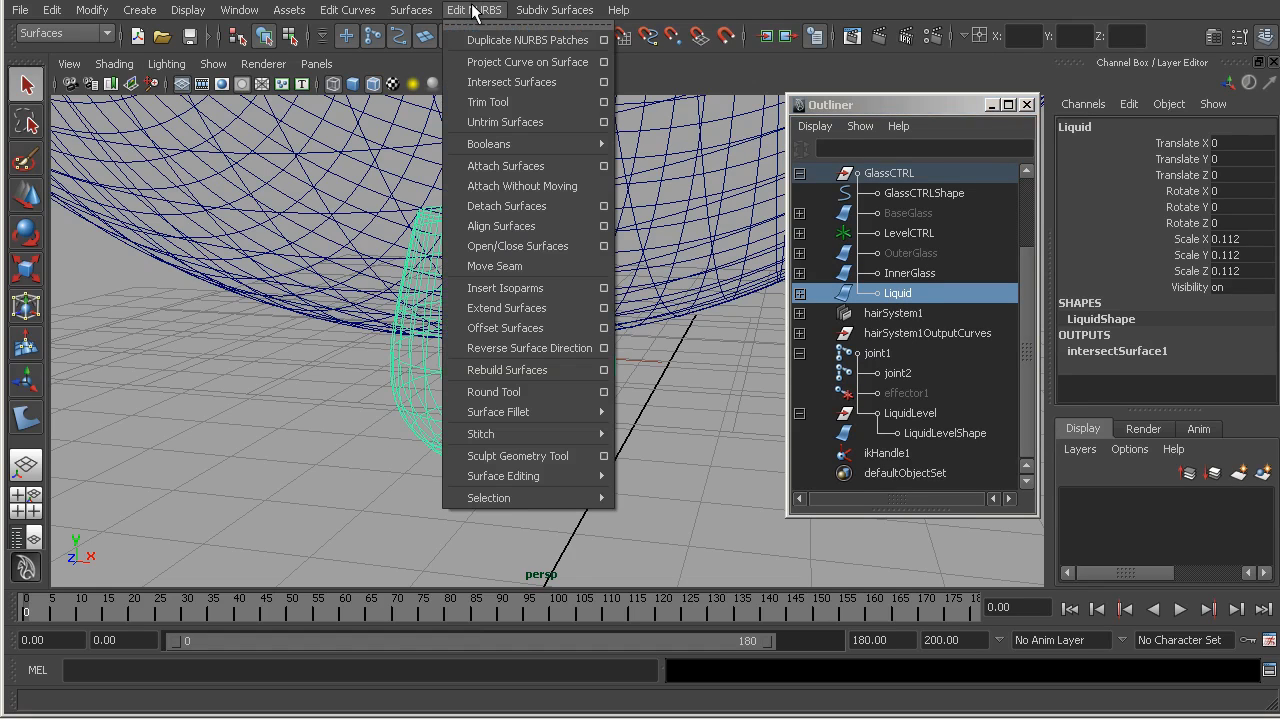
click(488, 102)
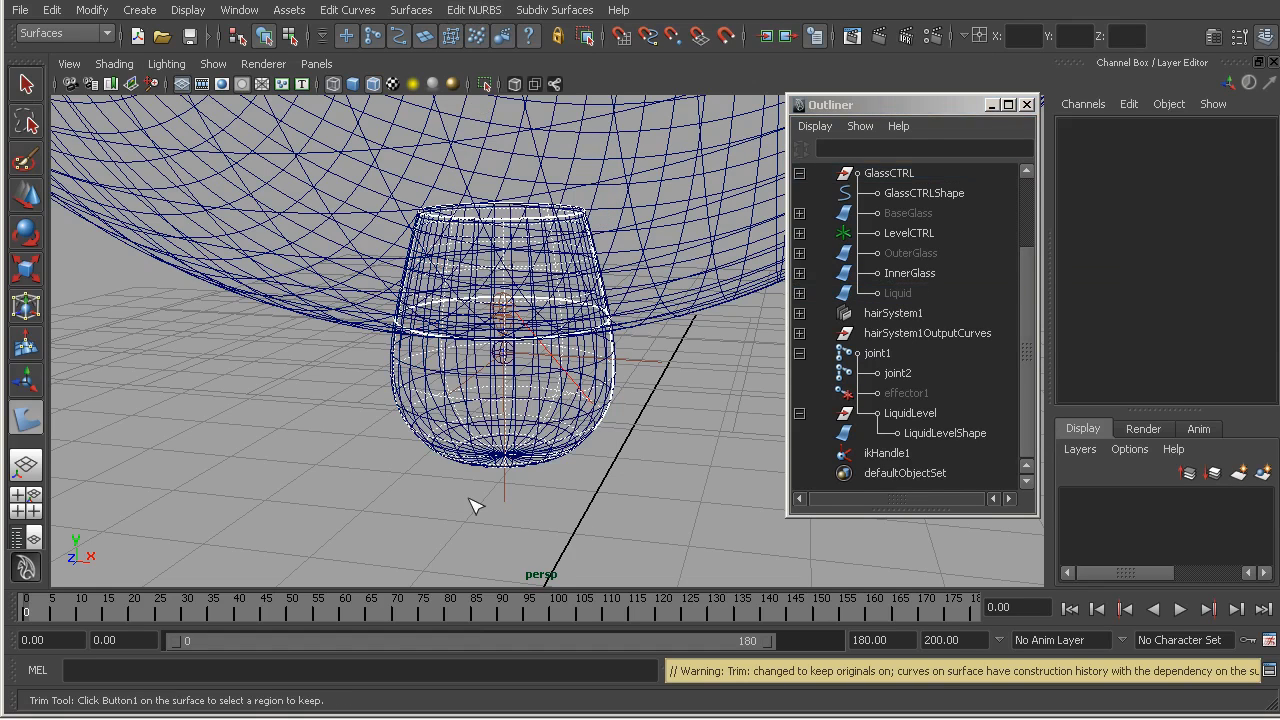
alt+drag(475, 500, 589, 543)
alt+right_drag(589, 543, 606, 562)
alt+drag(606, 562, 554, 465)
alt+middle_drag(554, 465, 484, 375)
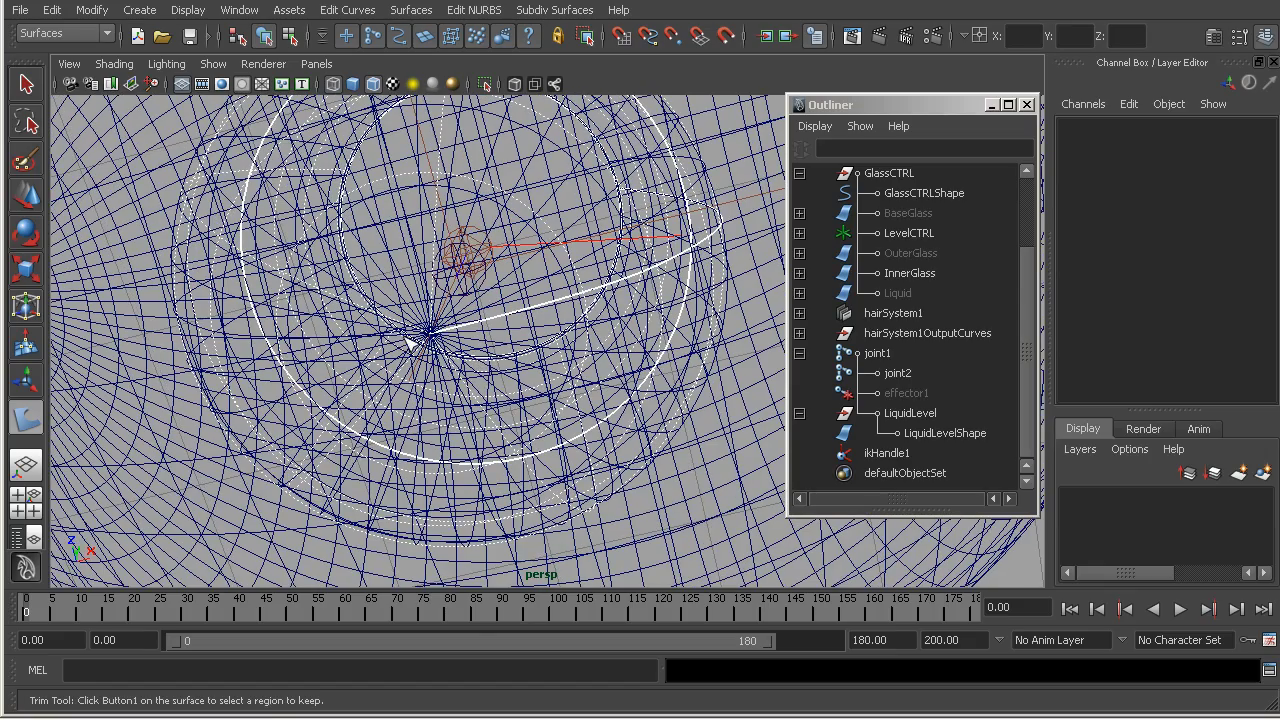
alt+drag(412, 342, 537, 348)
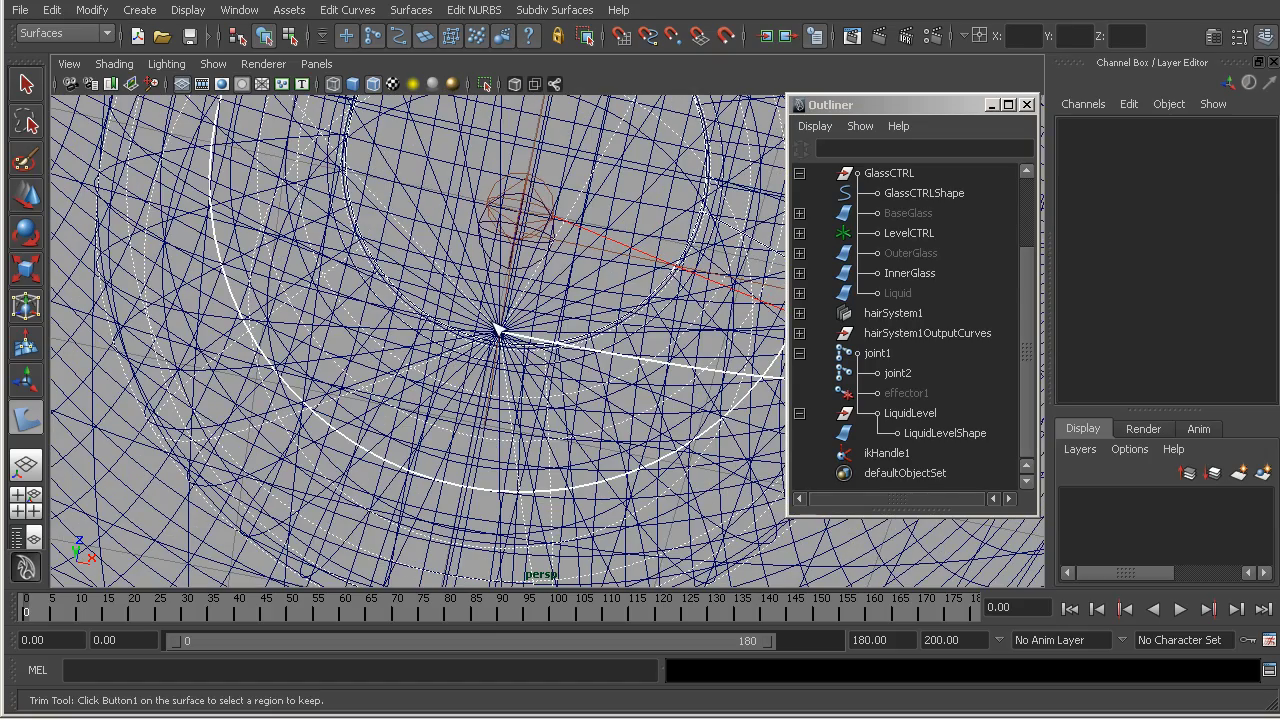
click(497, 333)
key(Return)
key(q)
scroll(446, 348, down, 10)
alt+drag(446, 348, 329, 434)
alt+right_drag(329, 434, 580, 357)
click(580, 357)
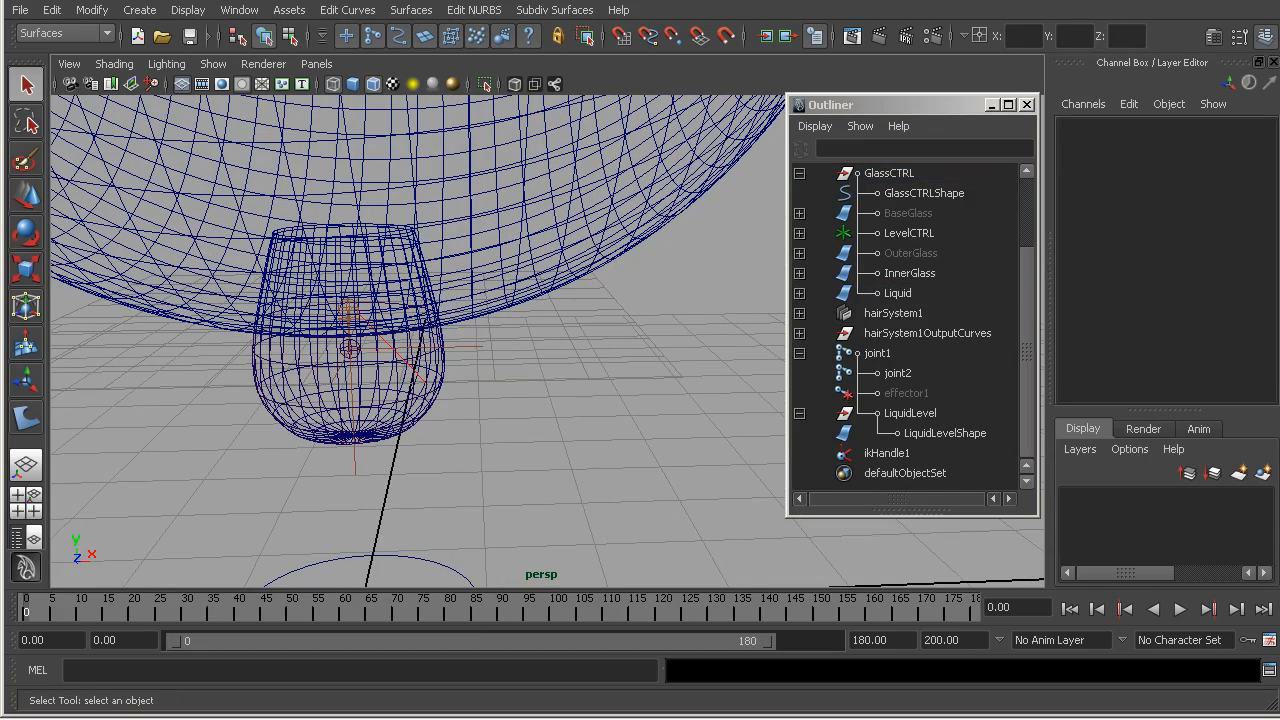
- Intersect the LiquidLevel sphere with the InnerGlass surface
click(910, 420)
ctrl+click(910, 275)
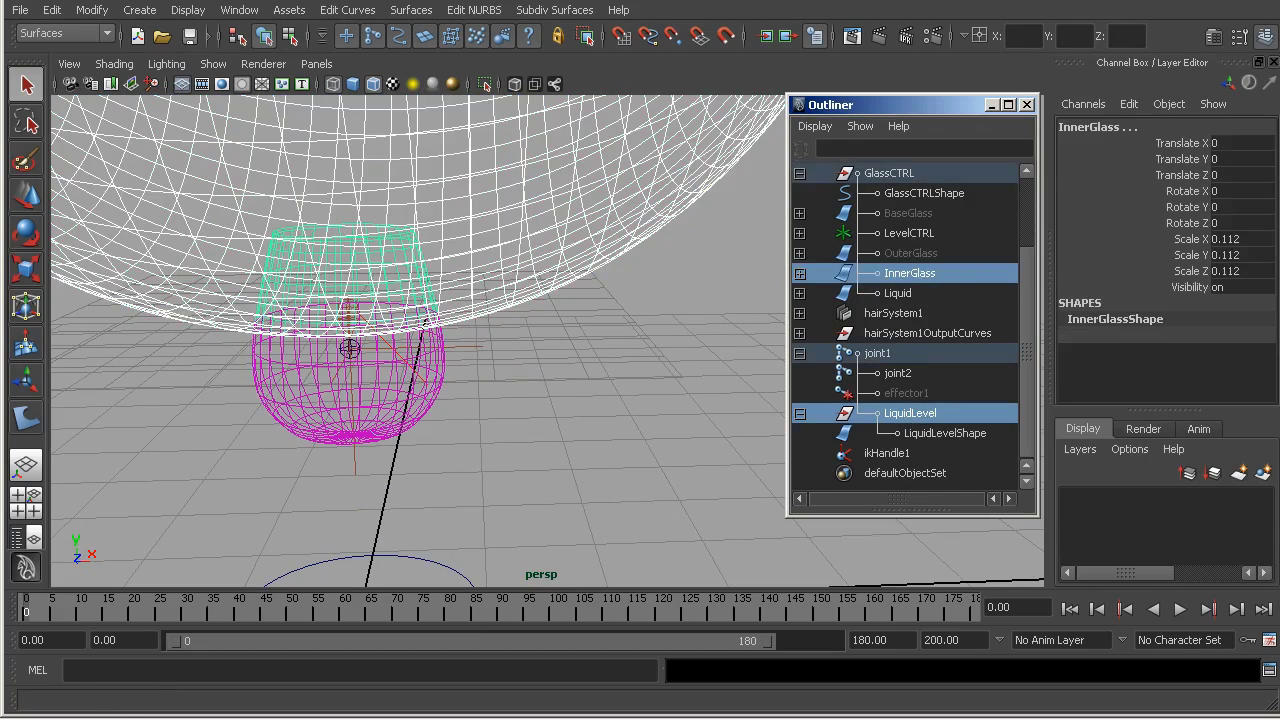
click(480, 12)
click(485, 80)
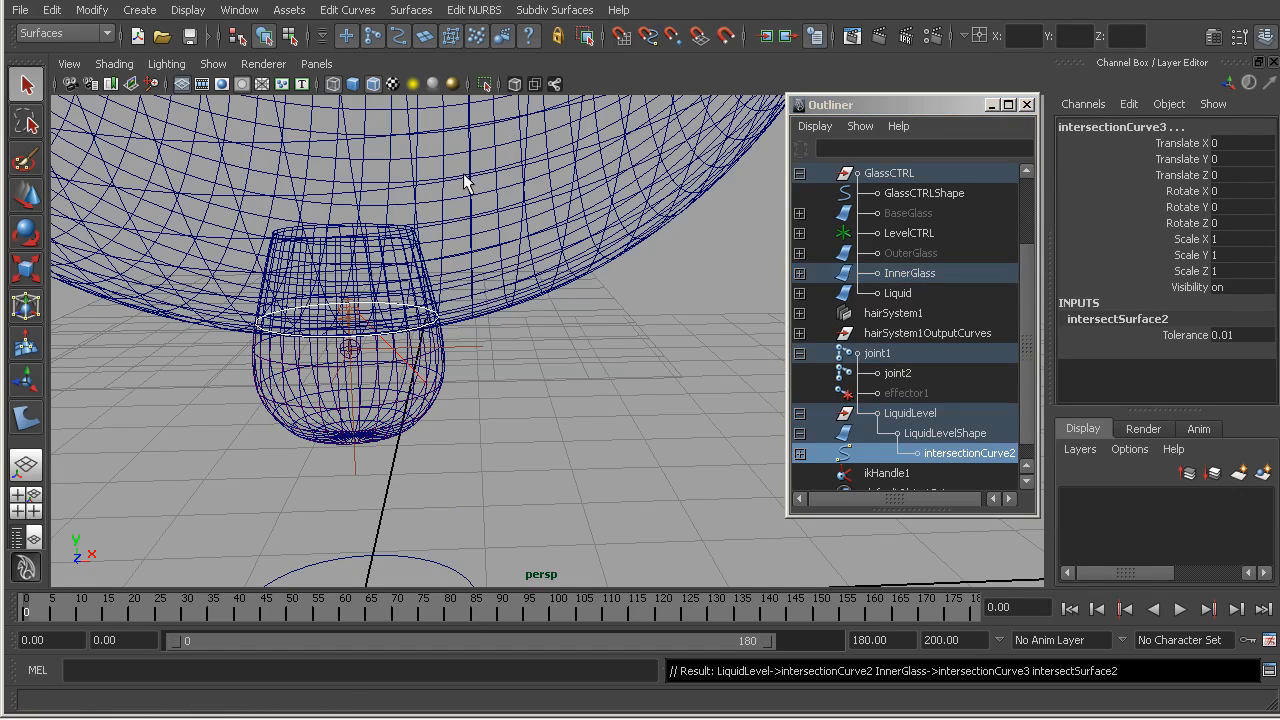
alt+right_drag(492, 320, 390, 298)
alt+middle_drag(390, 298, 488, 282)
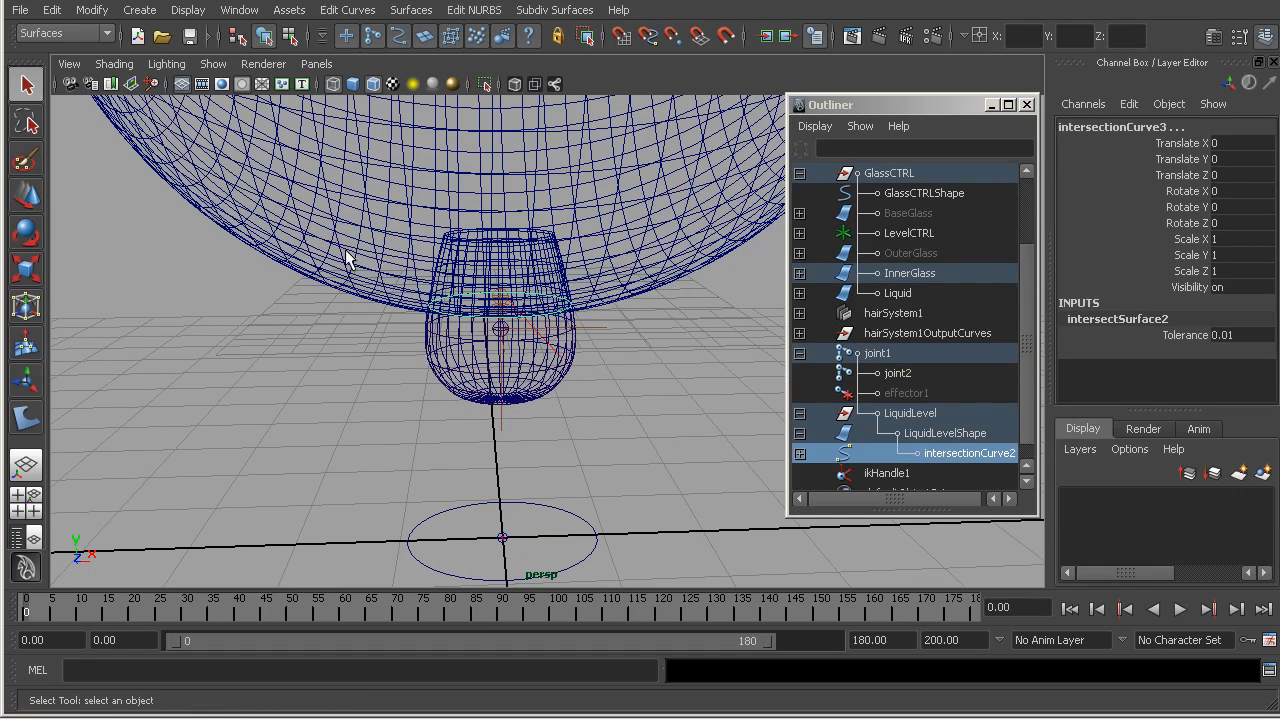
- Trim the LiquidLevel sphere, keeping only the disc-shaped region inside the glass
click(333, 234)
click(474, 10)
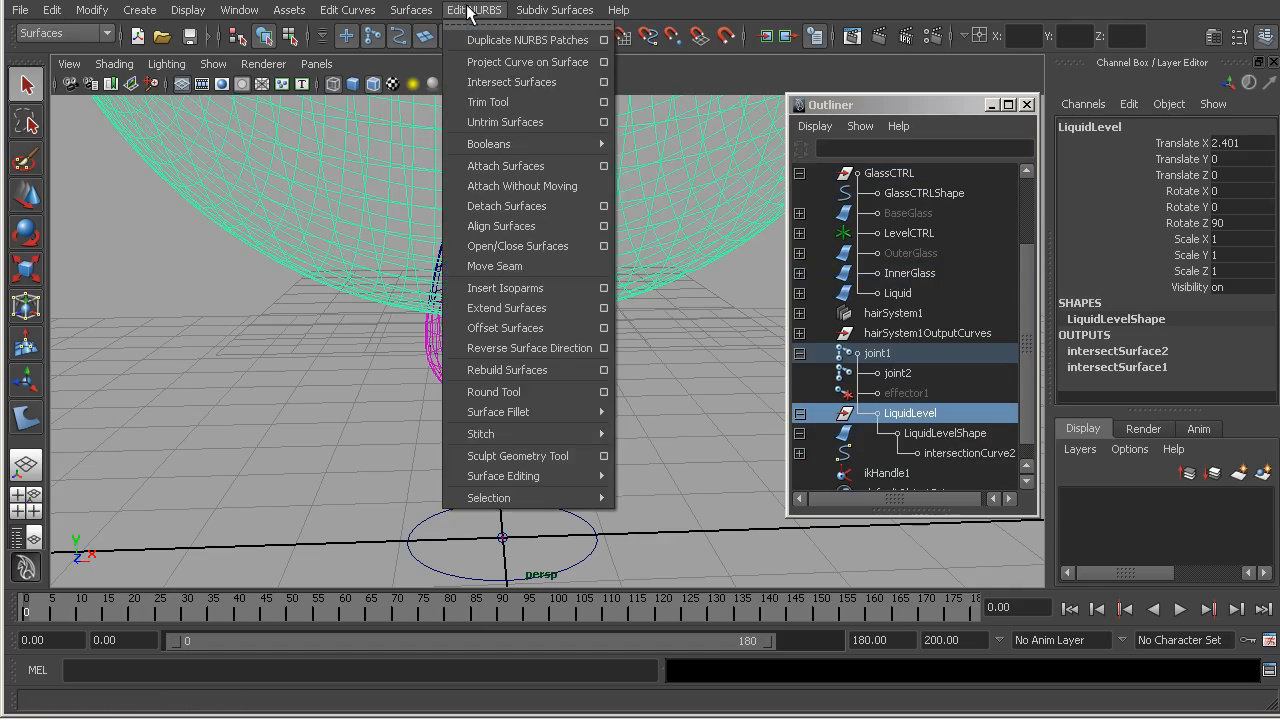
click(486, 100)
alt+drag(470, 190, 480, 330)
alt+right_drag(480, 330, 559, 386)
alt+drag(559, 386, 568, 381)
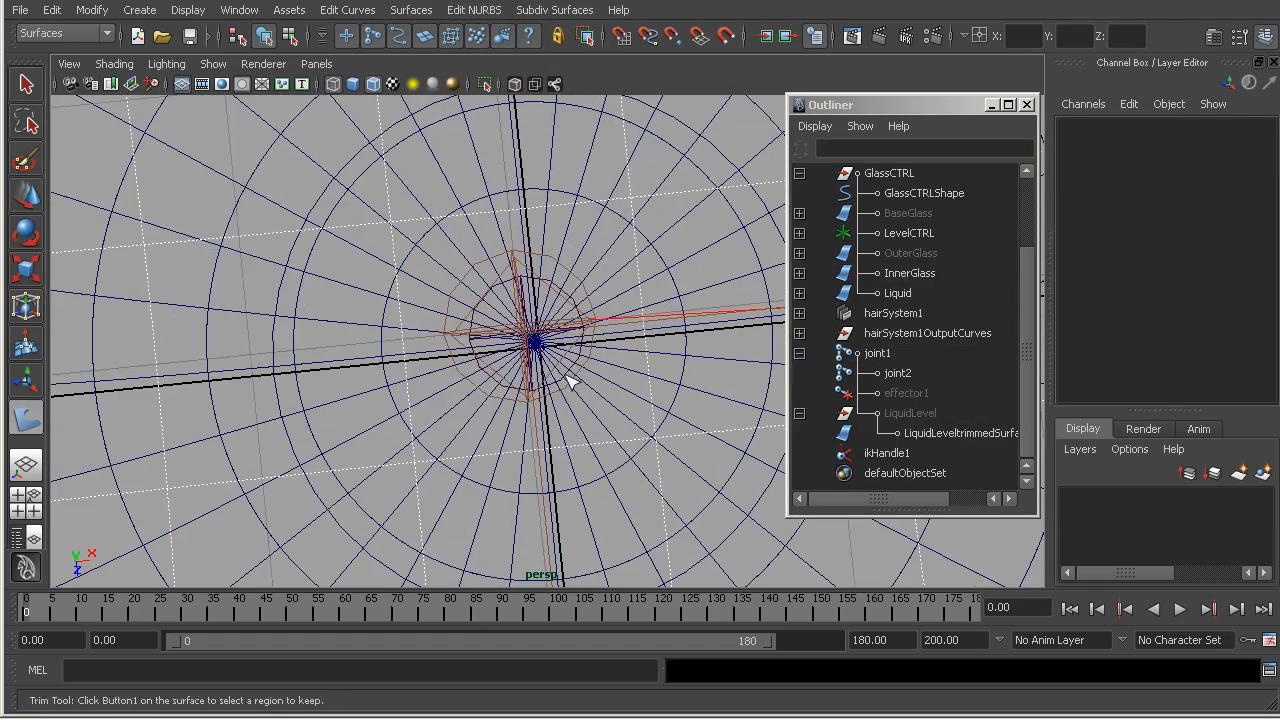
click(524, 331)
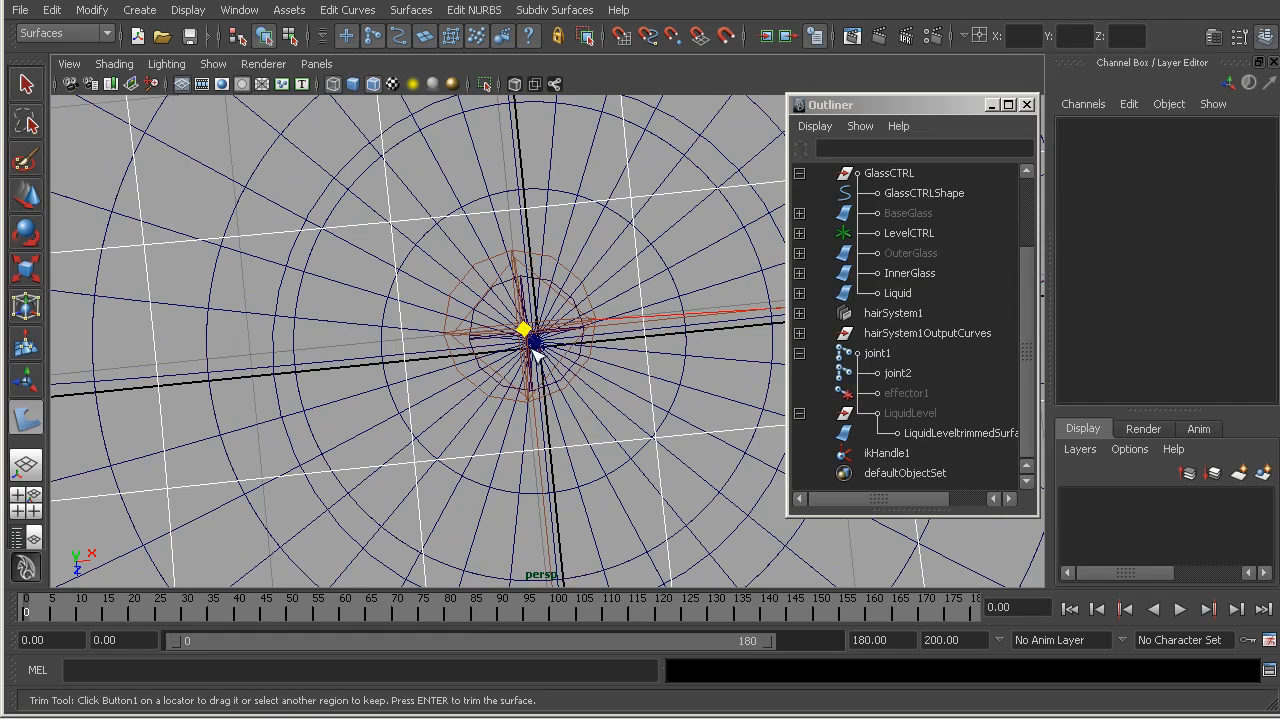
key(Return)
alt+drag(574, 360, 454, 282)
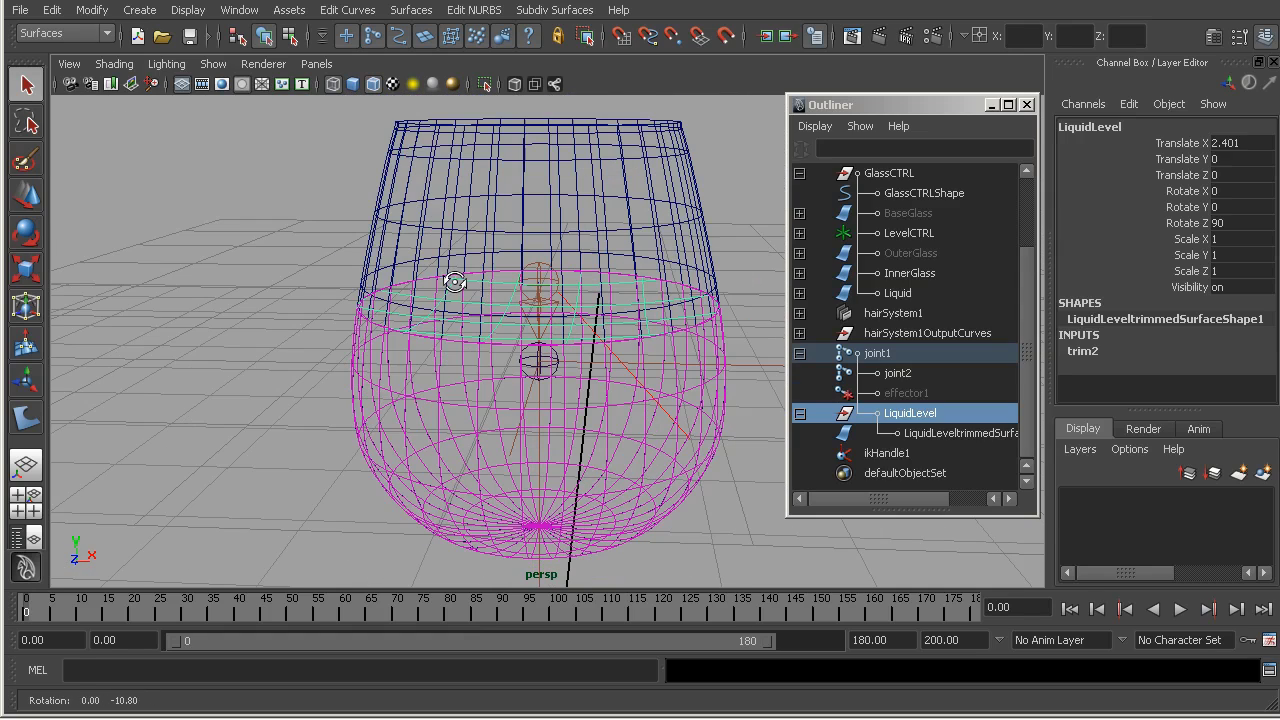
- Trim the InnerGlass surface, keeping only the region above the liquid level up to the rim
click(426, 155)
click(474, 10)
click(495, 106)
alt+right_drag(474, 211, 686, 466)
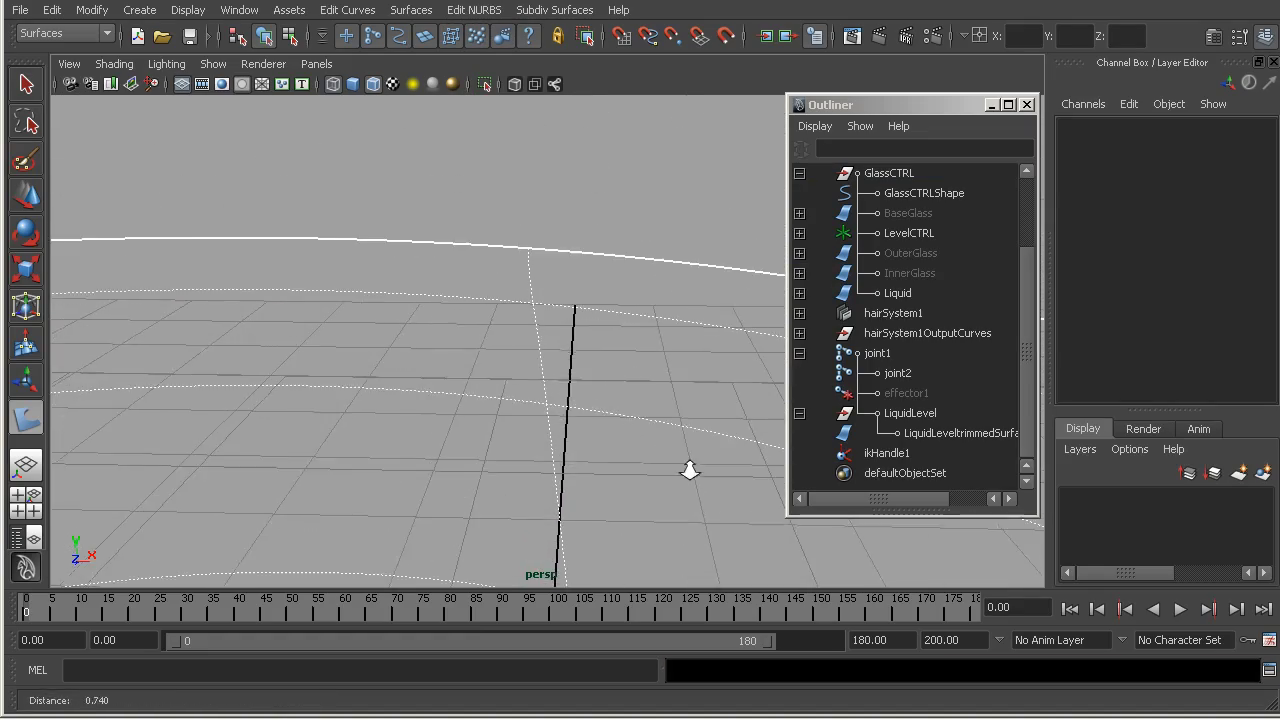
click(531, 264)
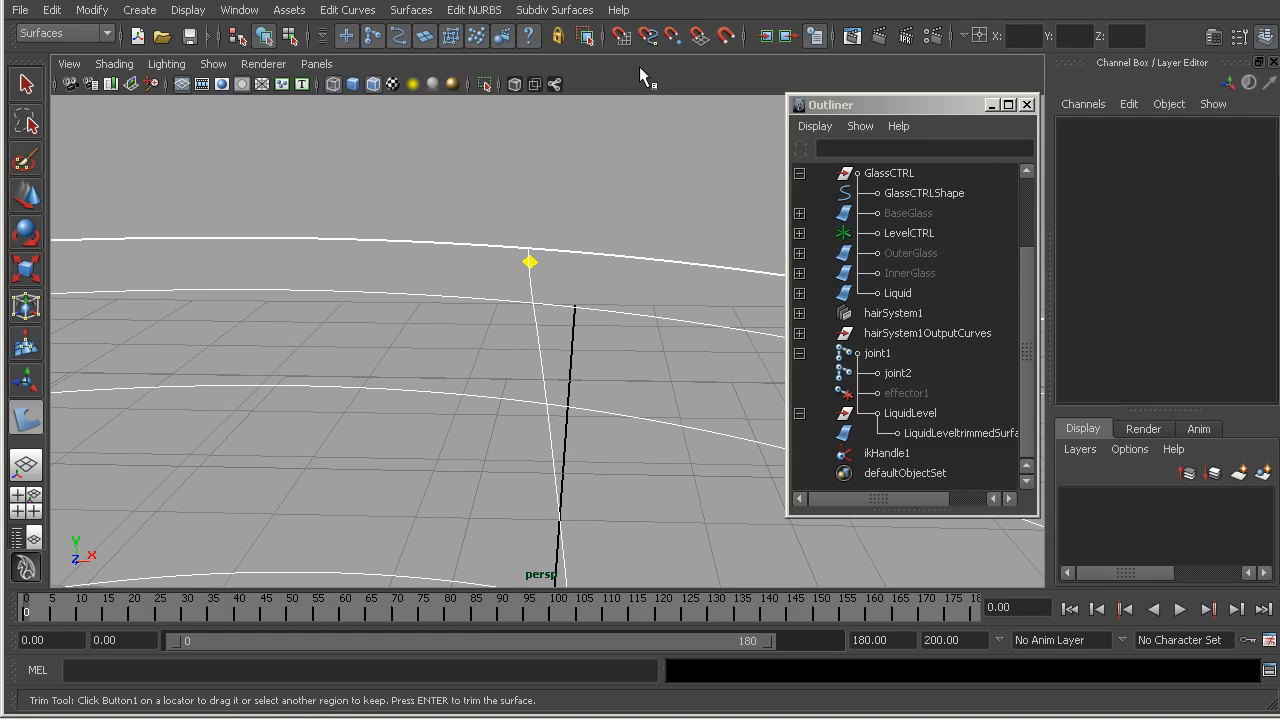
key(Return)
alt+right_drag(571, 232, 6, 278)
alt+right_drag(498, 545, 302, 456)
alt+drag(302, 456, 331, 328)
alt+right_drag(331, 328, 380, 328)
alt+drag(380, 328, 354, 368)
alt+middle_drag(660, 408, 591, 414)
alt+right_drag(591, 414, 657, 434)
alt+middle_drag(657, 434, 651, 491)
click(651, 491)
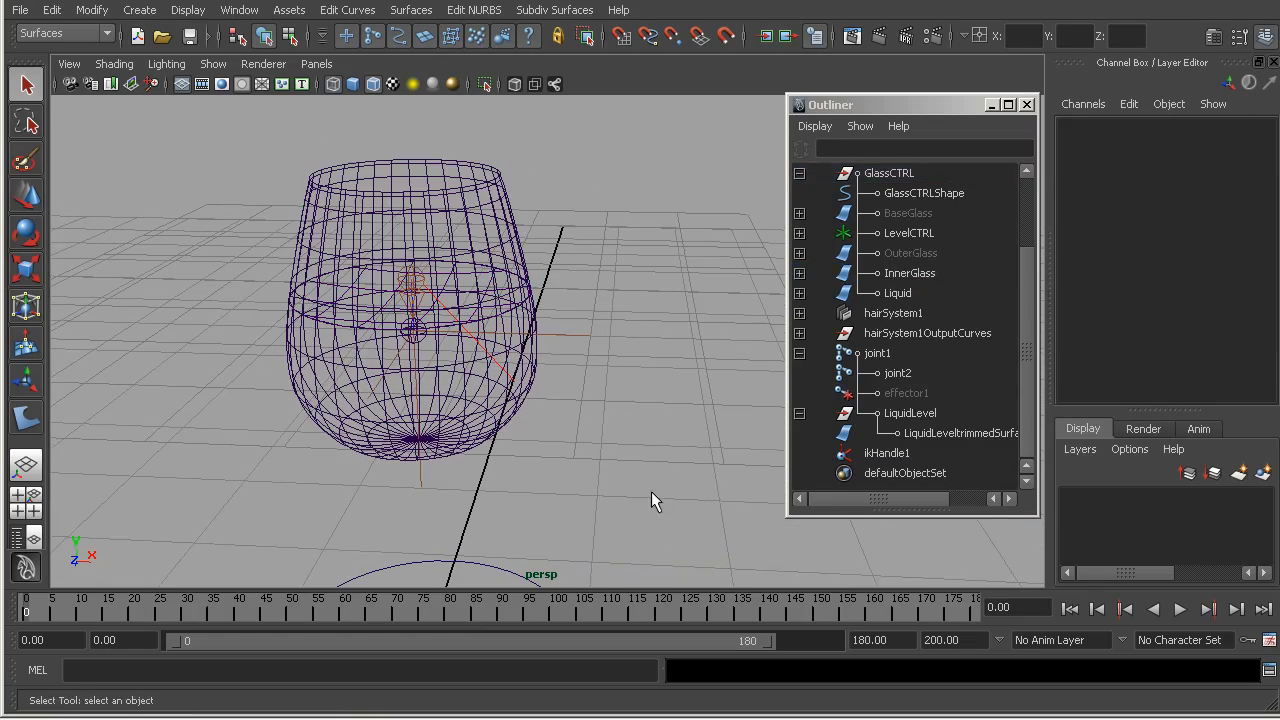
- Collapse the GlassCTRL and joint1 hierarchies and close the Outliner
click(799, 173)
click(799, 333)
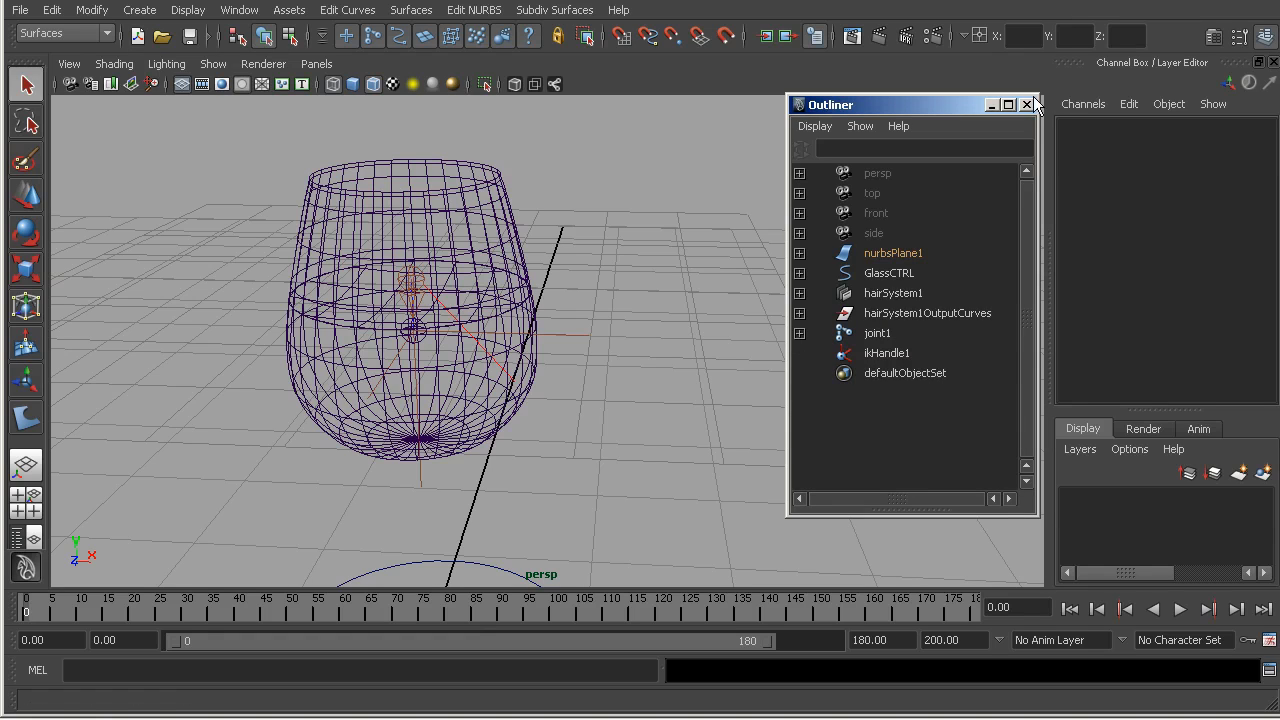
click(1026, 105)
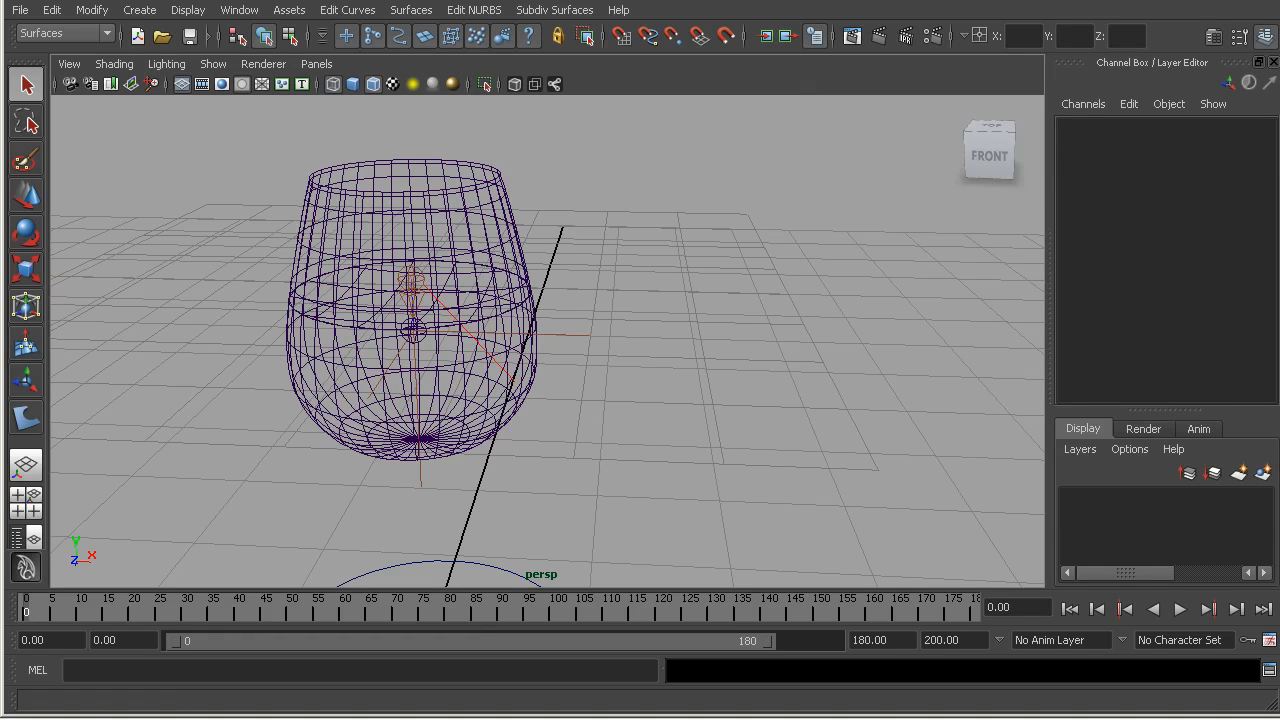
- Display the glass smooth shaded in X-ray mode without the wireframe overlay
click(352, 84)
click(515, 87)
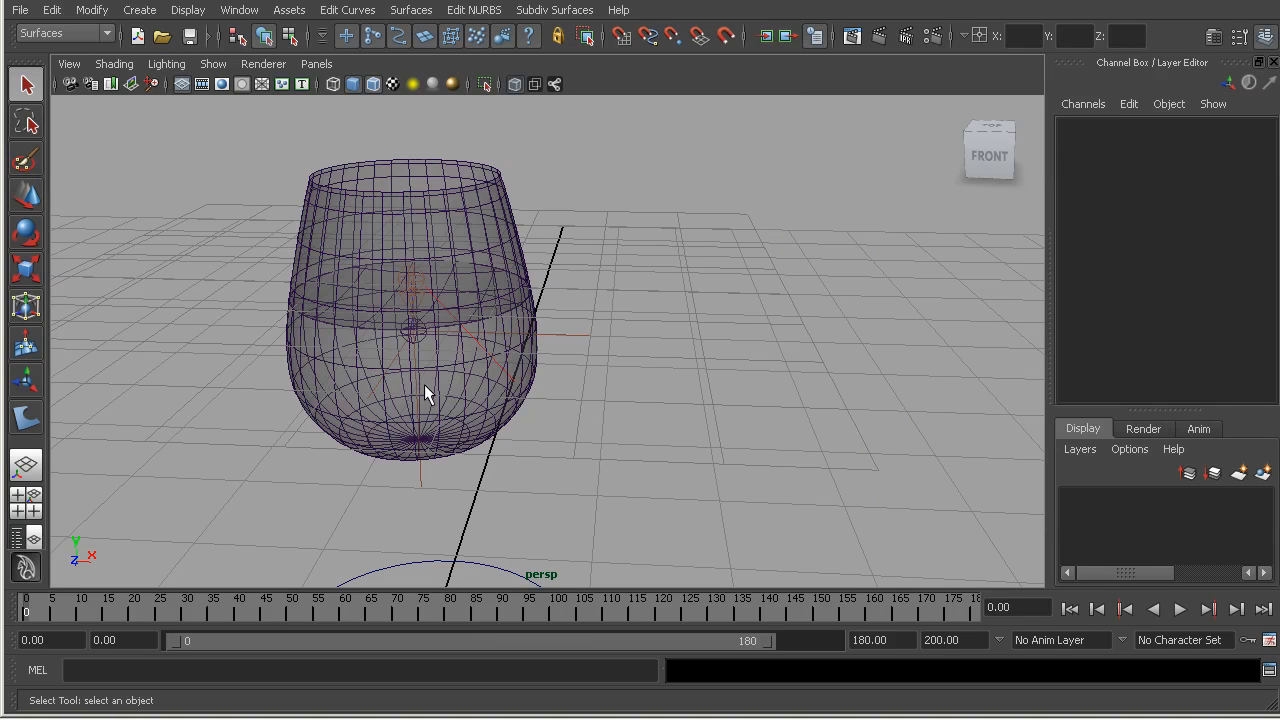
click(374, 84)
- Assign a new Blinn material to the Liquid surface and set its color to red
right_drag(293, 419, 297, 676)
click(906, 149)
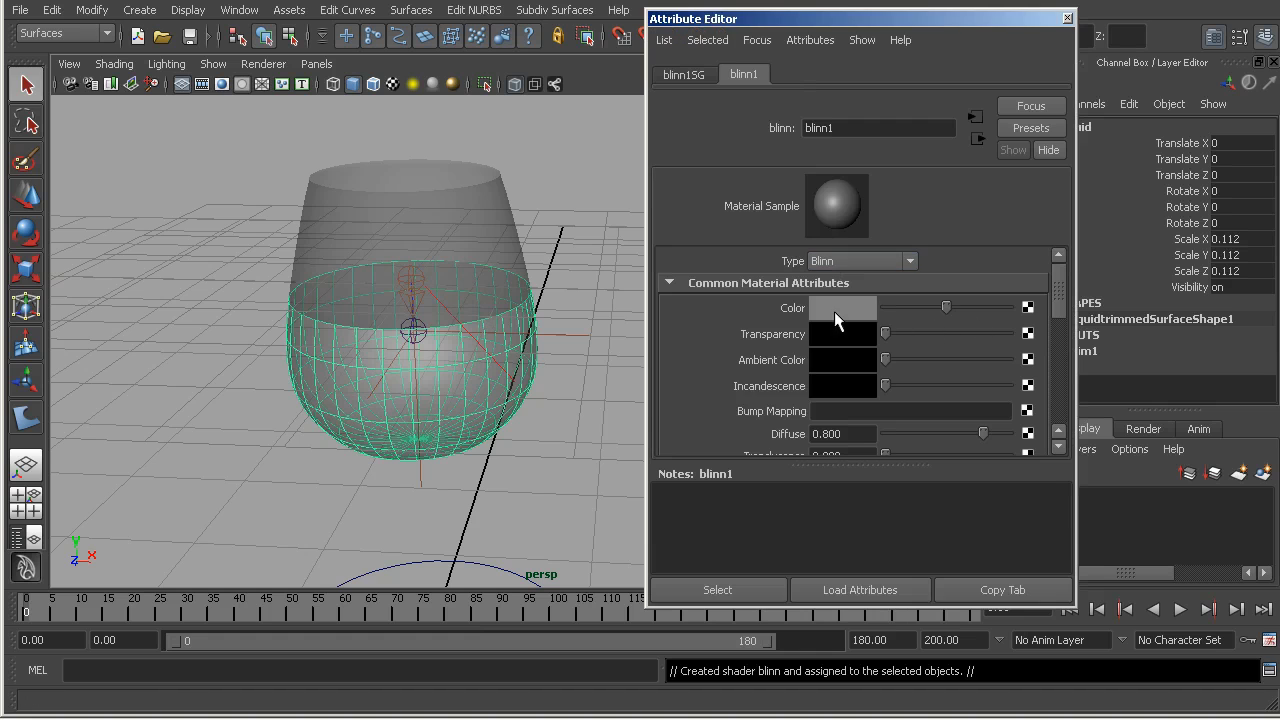
click(834, 311)
click(757, 276)
click(1066, 18)
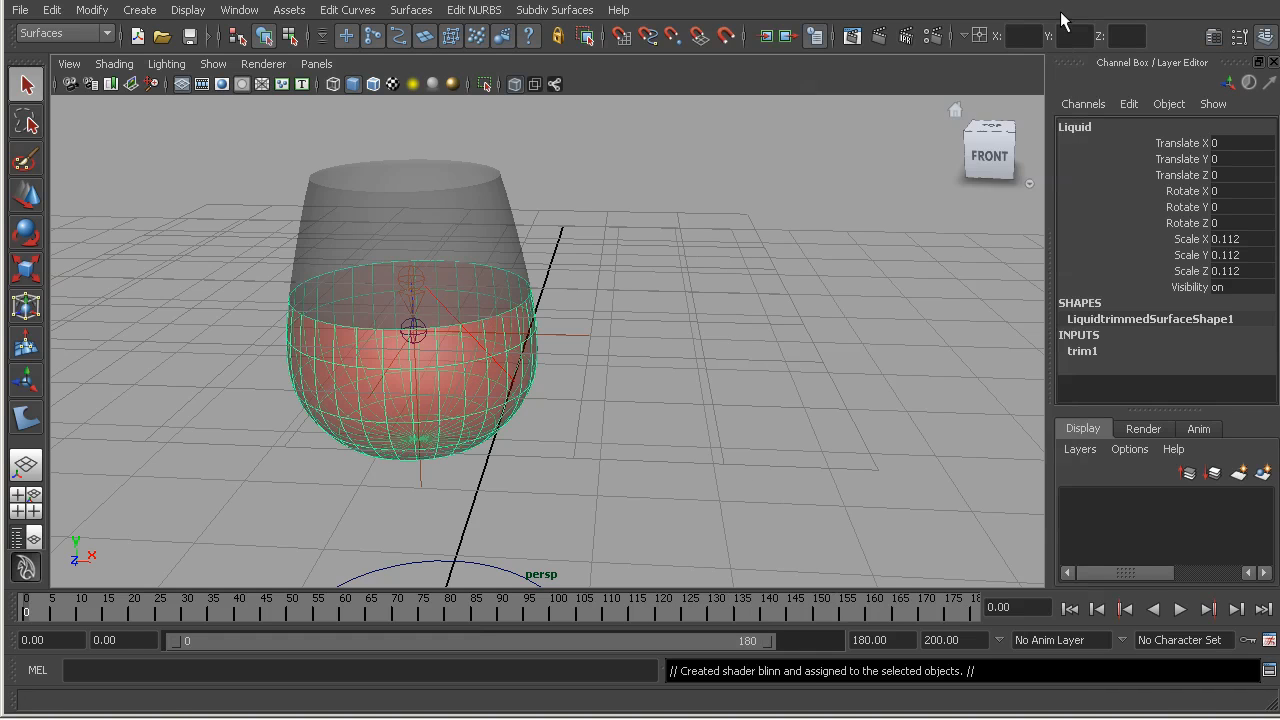
- Assign the existing blinn1 material to the LiquidLevel surface and frame the whole glass from the front
click(370, 310)
mouse_move(368, 316)
alt+mouse_down()
mouse_move(369, 349)
mouse_move(377, 317)
alt+mouse_up()
click(371, 349)
right_drag(609, 261, 580, 556)
right_drag(725, 558, 727, 554)
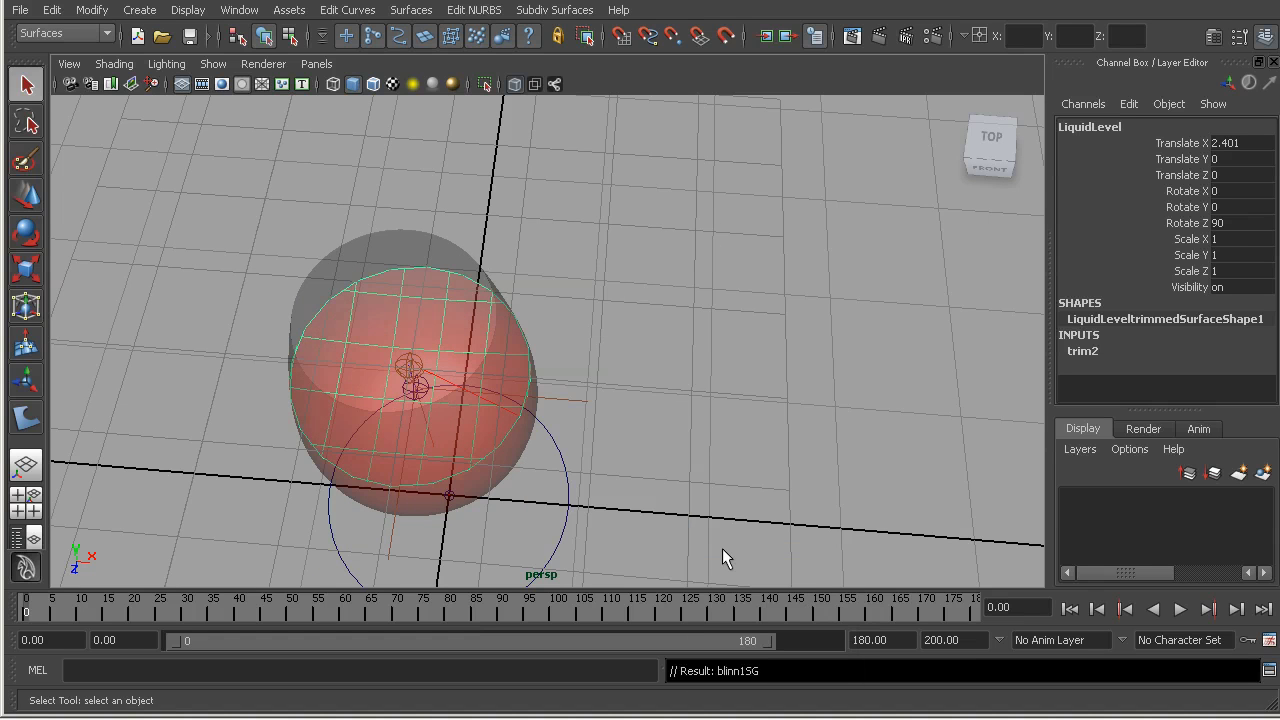
click(670, 265)
alt+drag(670, 265, 500, 229)
alt+right_drag(500, 229, 378, 318)
alt+drag(378, 318, 396, 330)
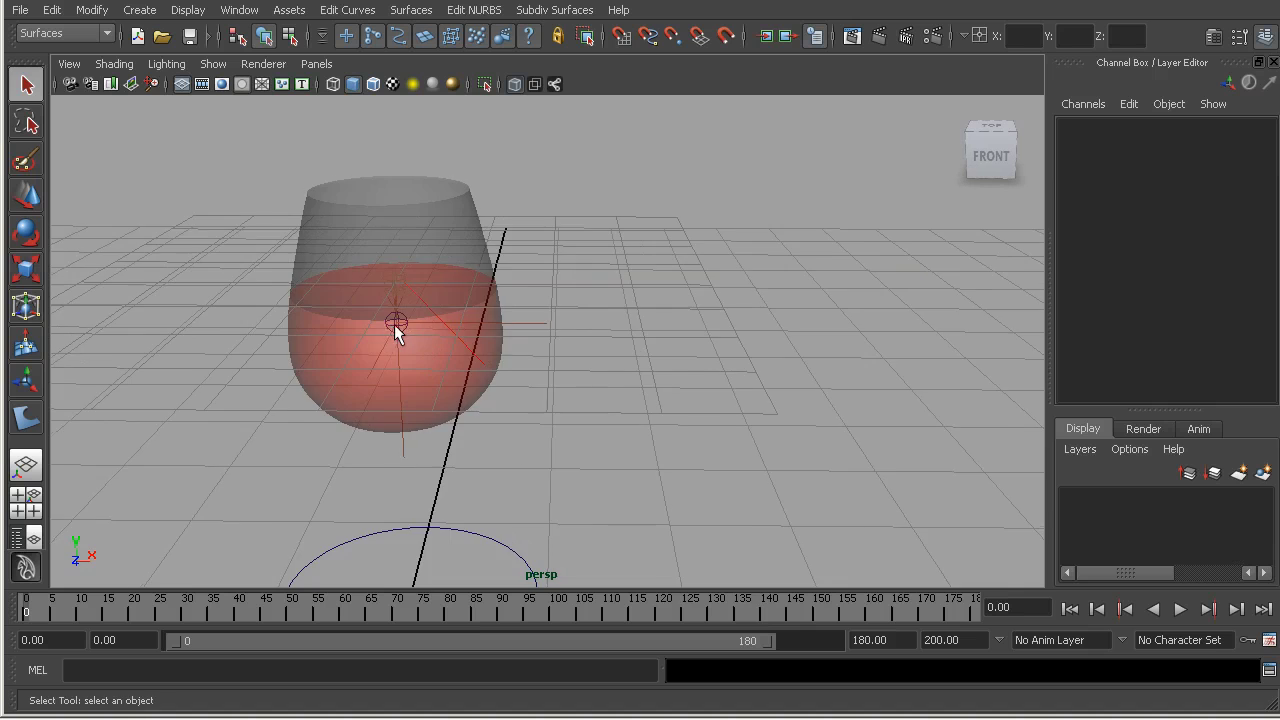
alt+middle_drag(396, 330, 340, 335)
alt+right_drag(340, 335, 370, 336)
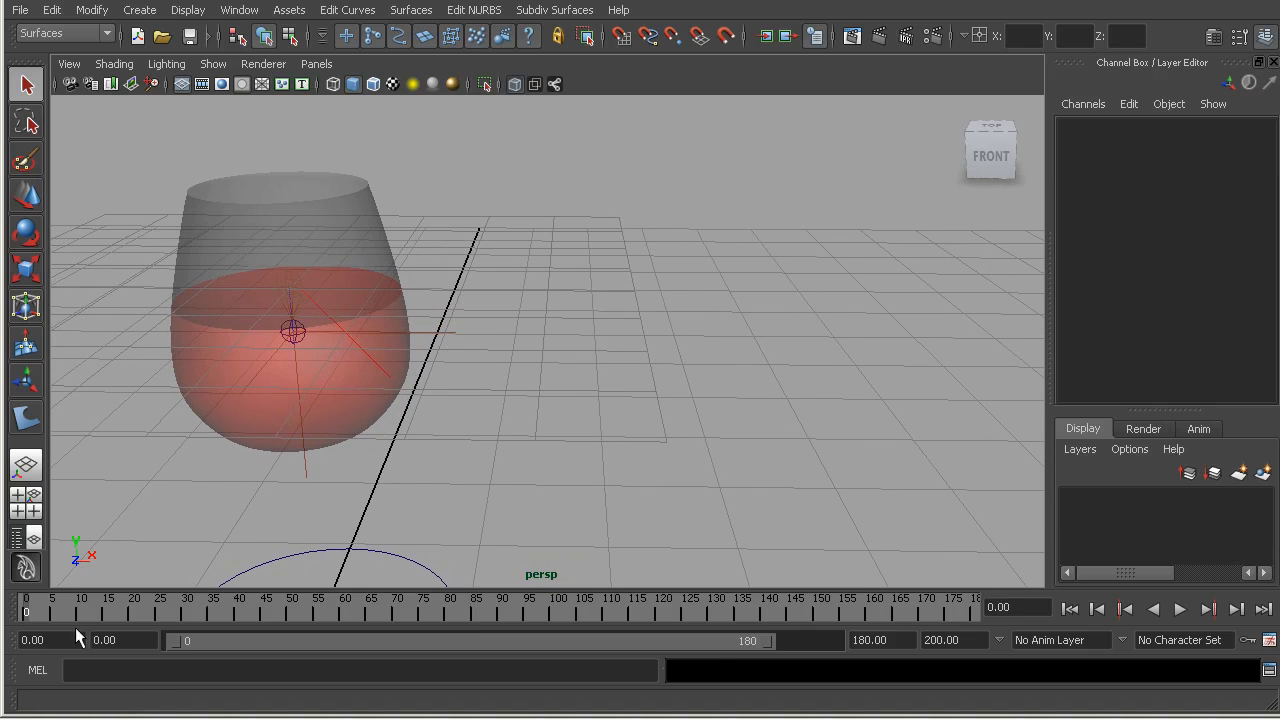
- Play the glass animation in the perspective view, stop it partway and return to the first frame
click(1180, 609)
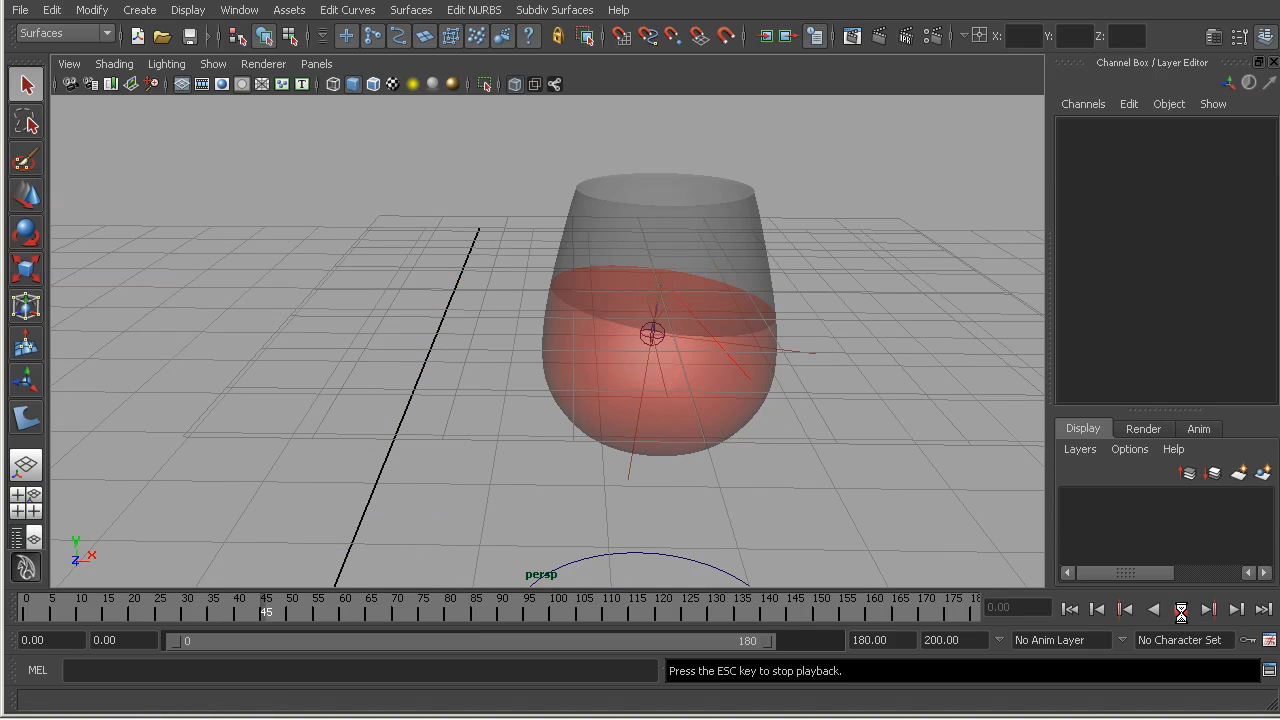
click(1180, 609)
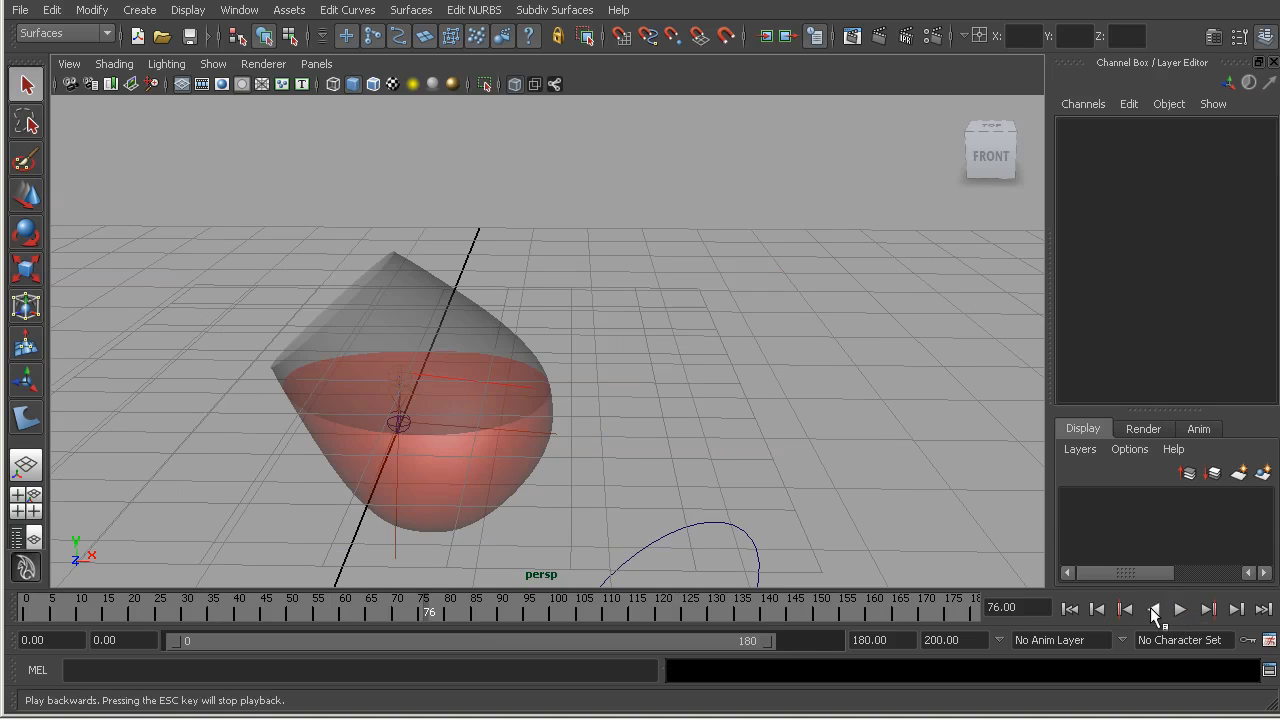
click(1075, 610)
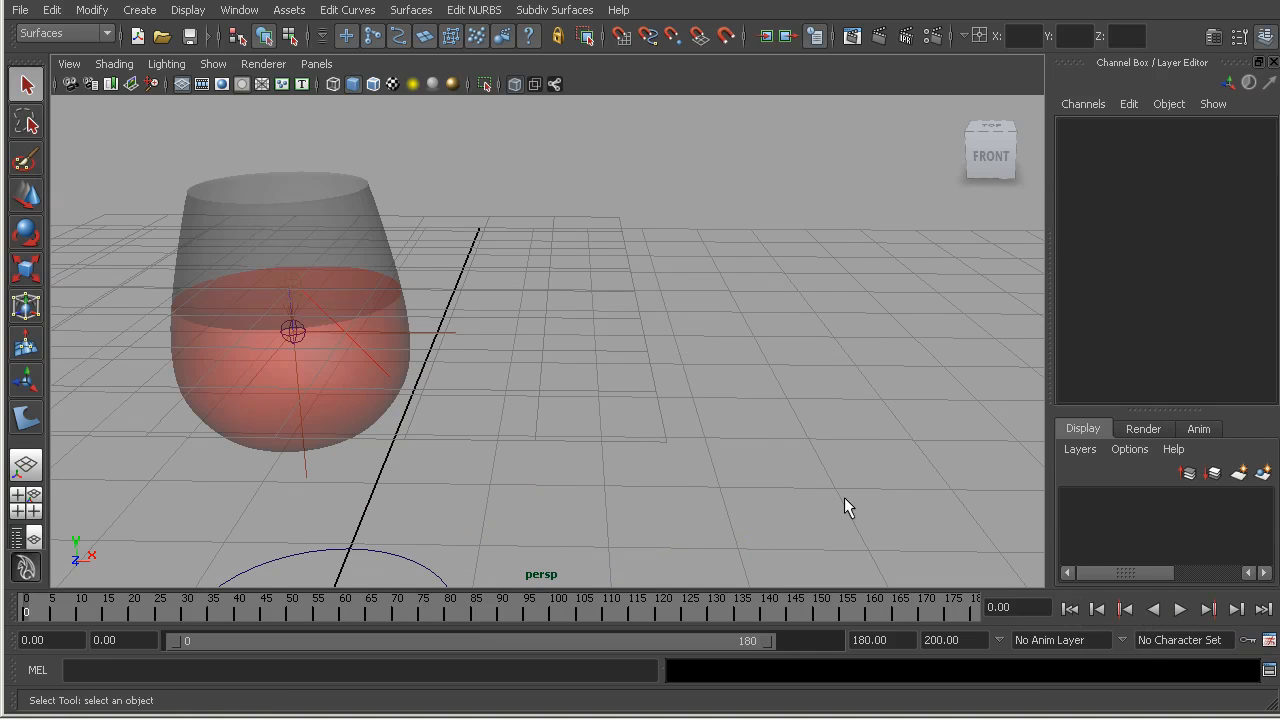
- Playblast the glass animation from the perspective view, review it in FCheck and close the preview
click(239, 10)
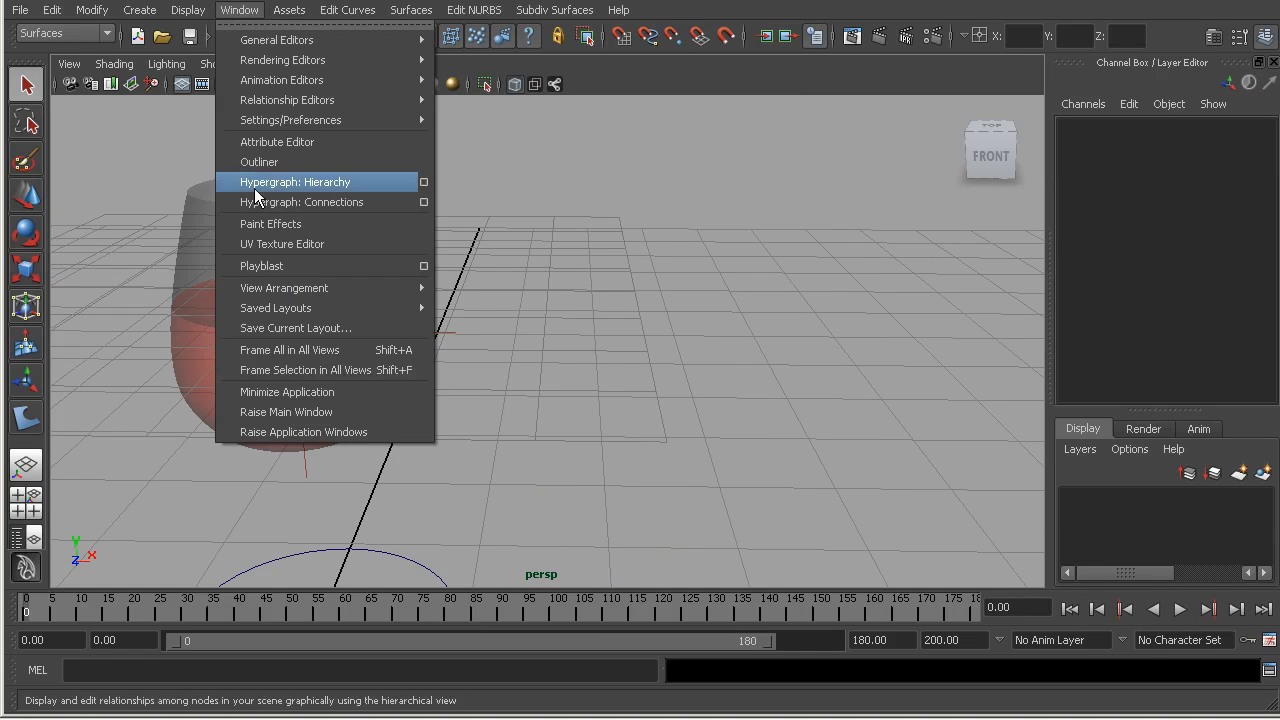
click(262, 266)
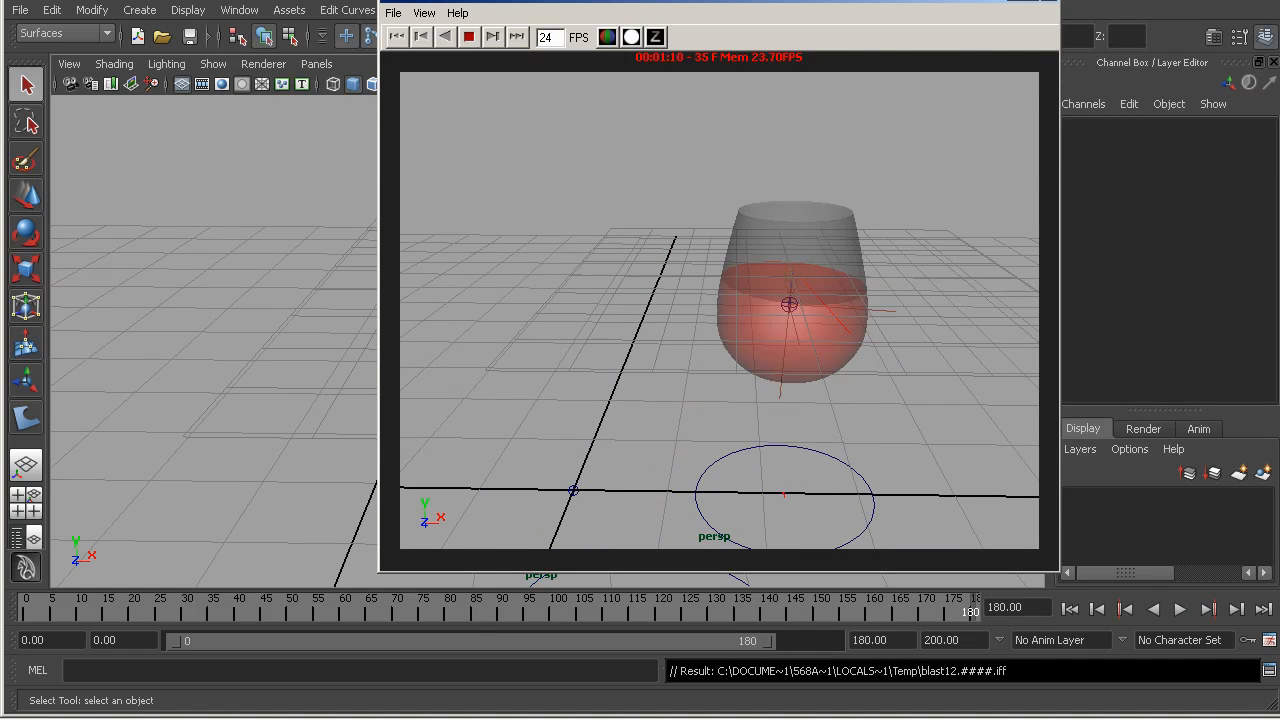
key(space)
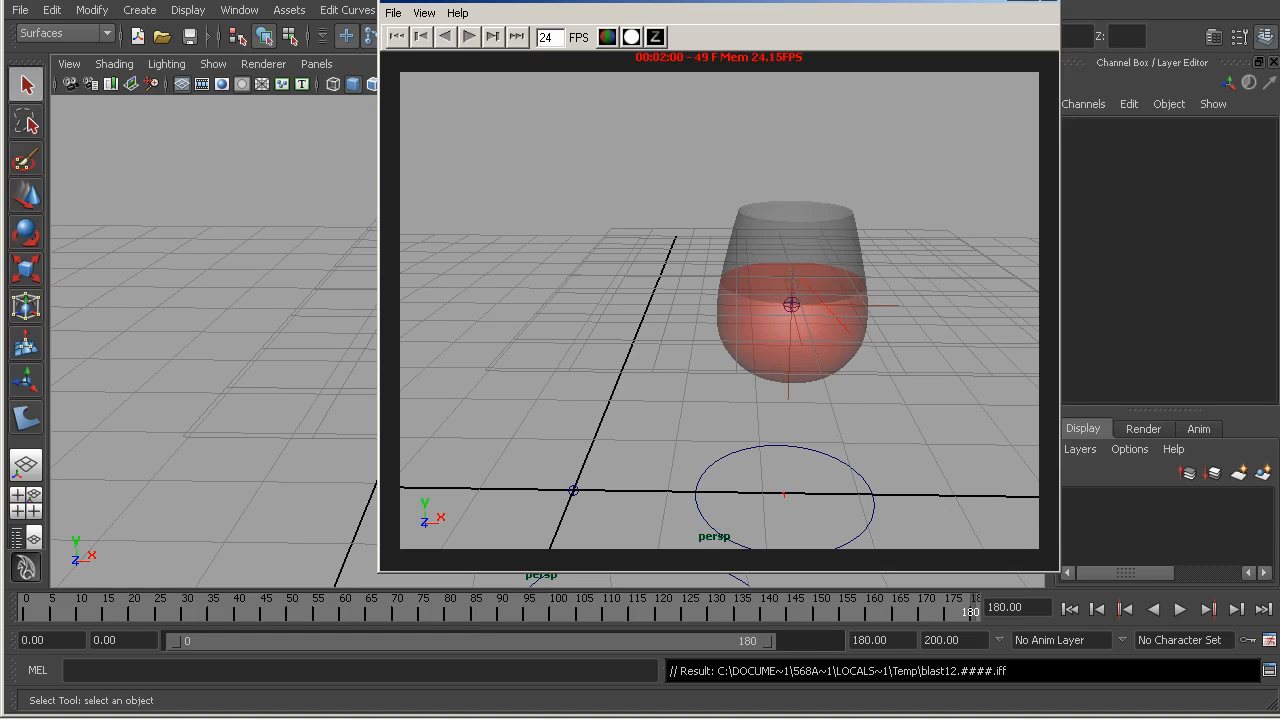
key(Escape)
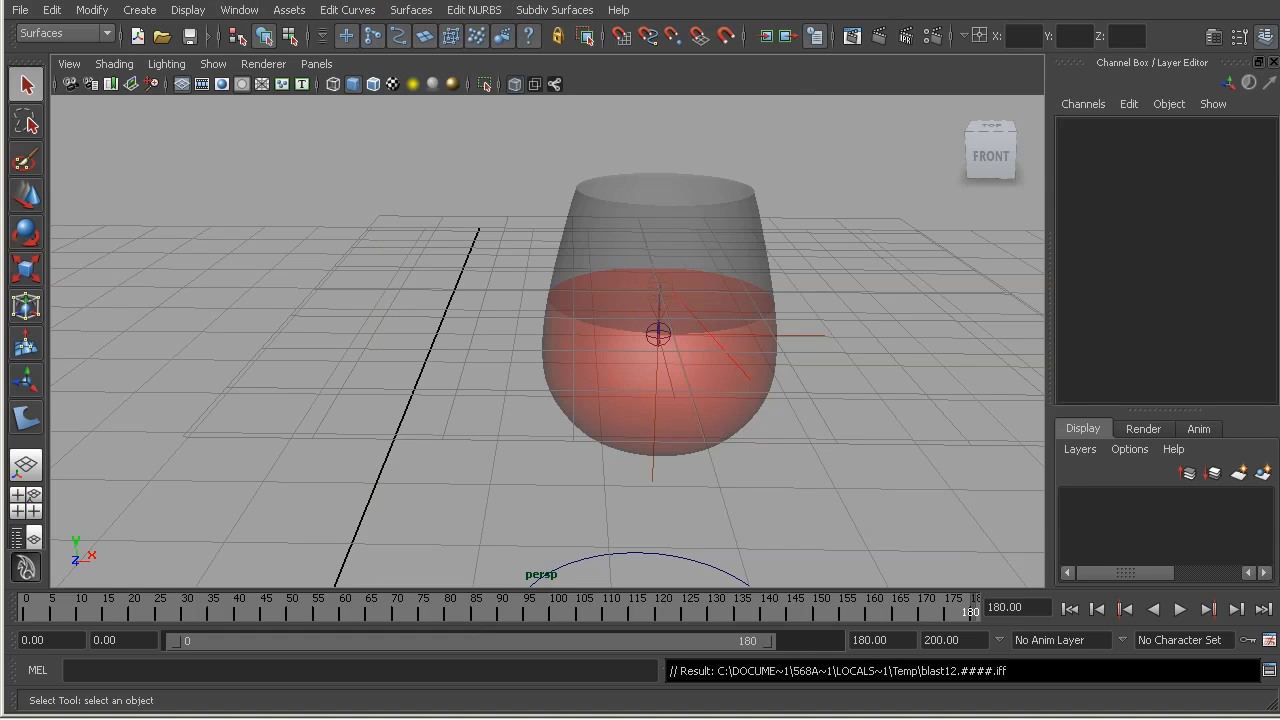
- Isolate hairSystem1OutputCurves in the perspective view and switch to the Dynamics menu set to check the hair cache commands
click(239, 9)
click(238, 155)
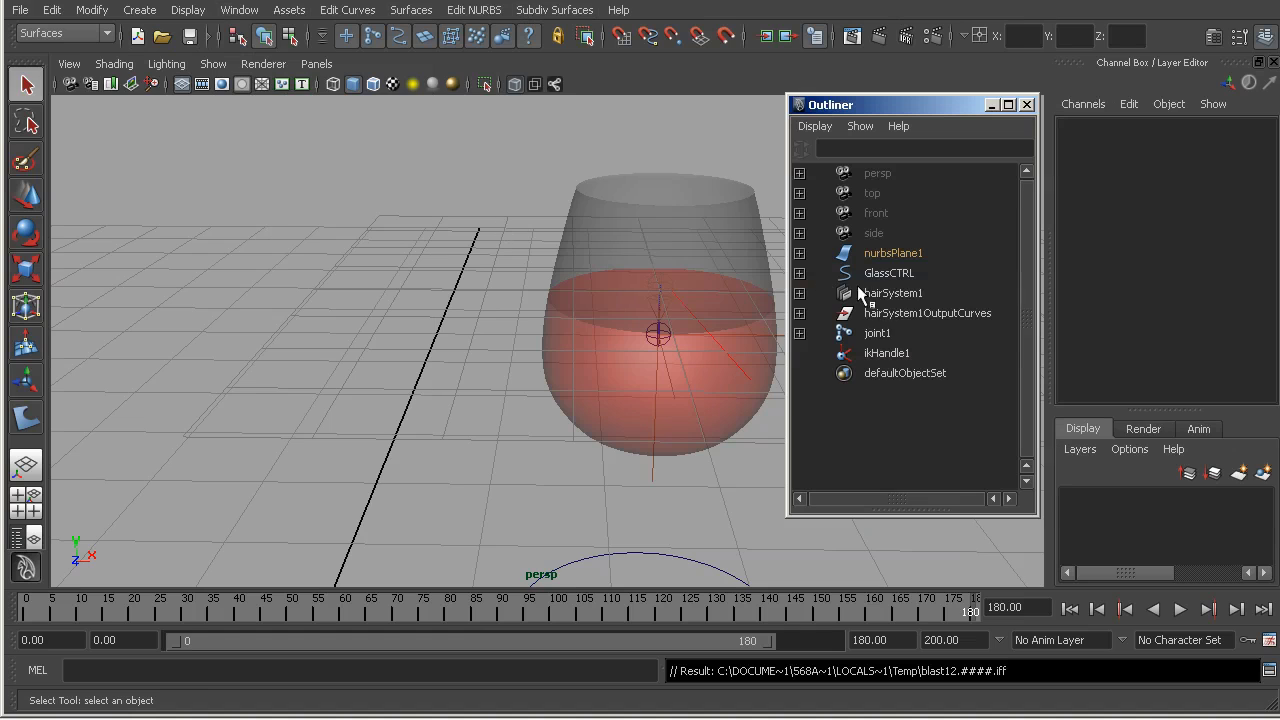
click(880, 316)
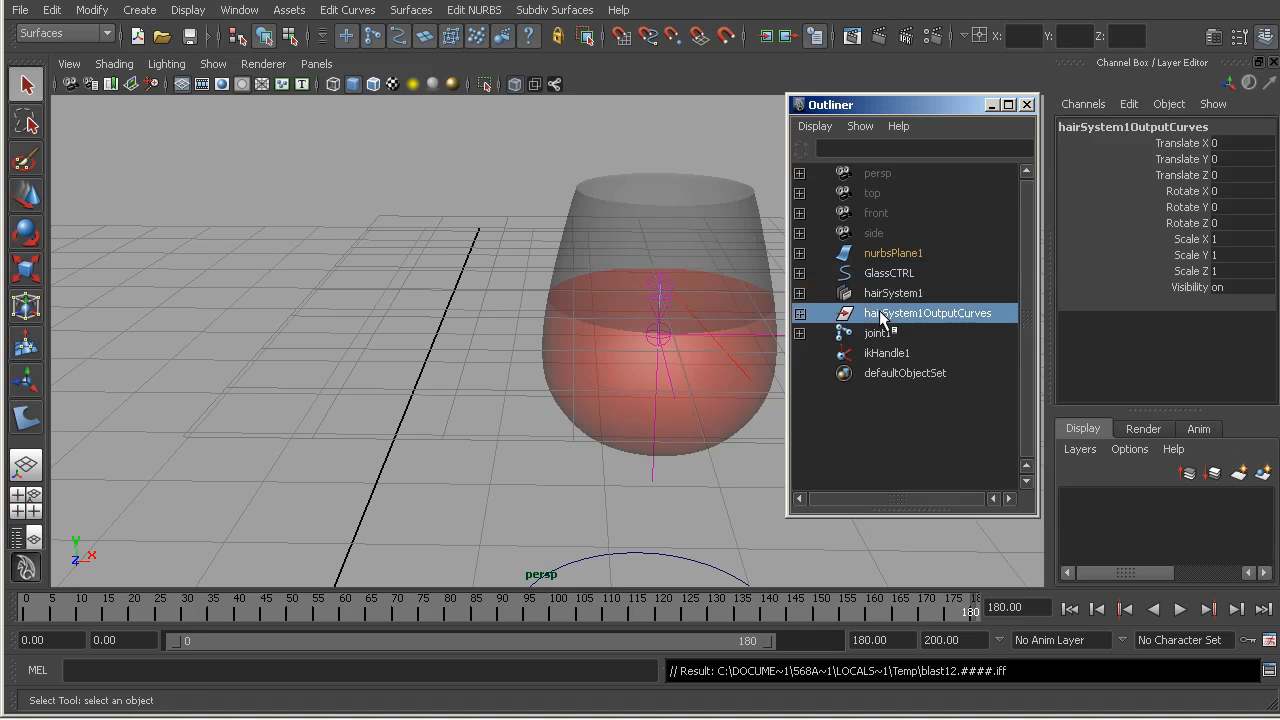
click(484, 84)
click(98, 35)
click(60, 93)
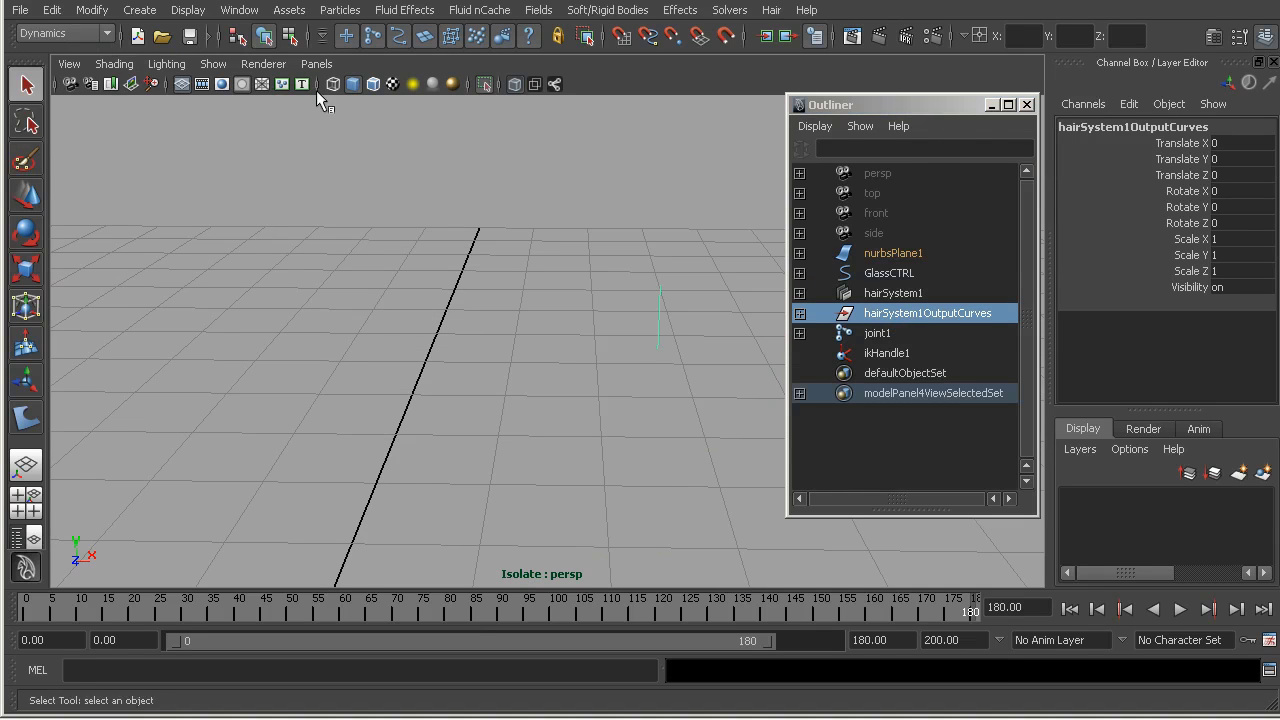
click(771, 10)
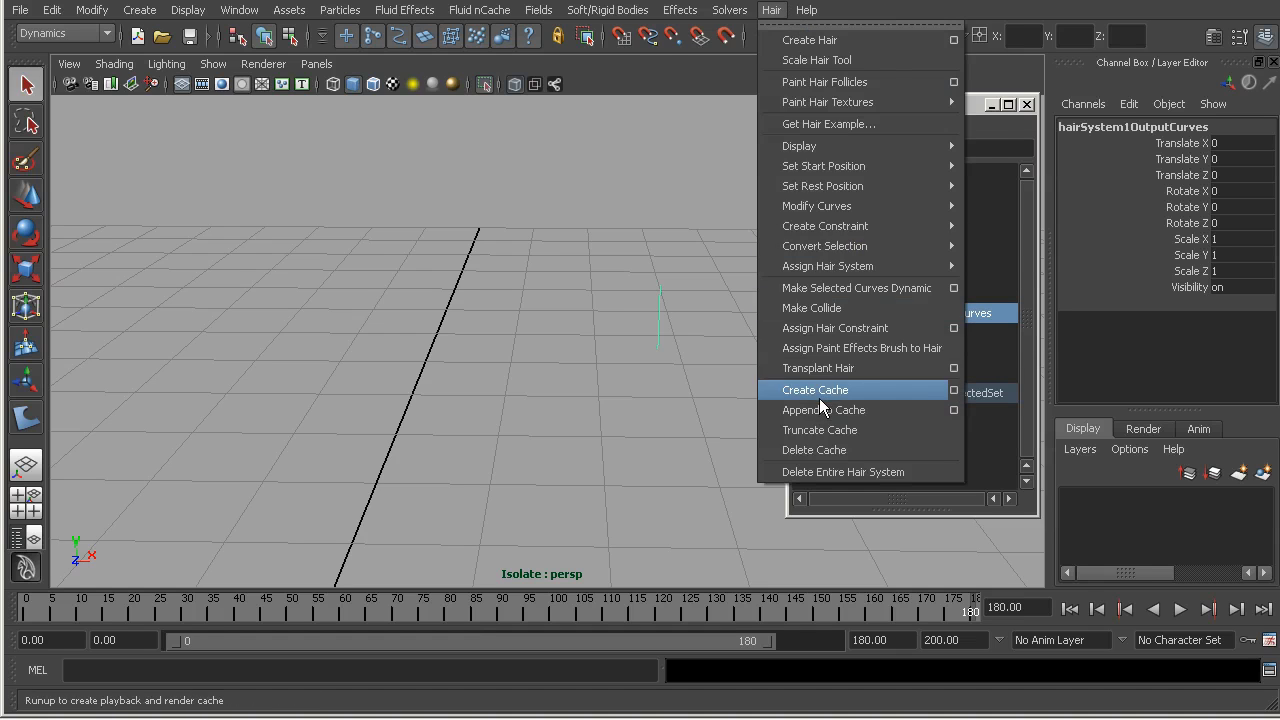
click(638, 4)
- Reopen the FCheck playblast of the red liquid and reposition its window to review the motion
click(885, 719)
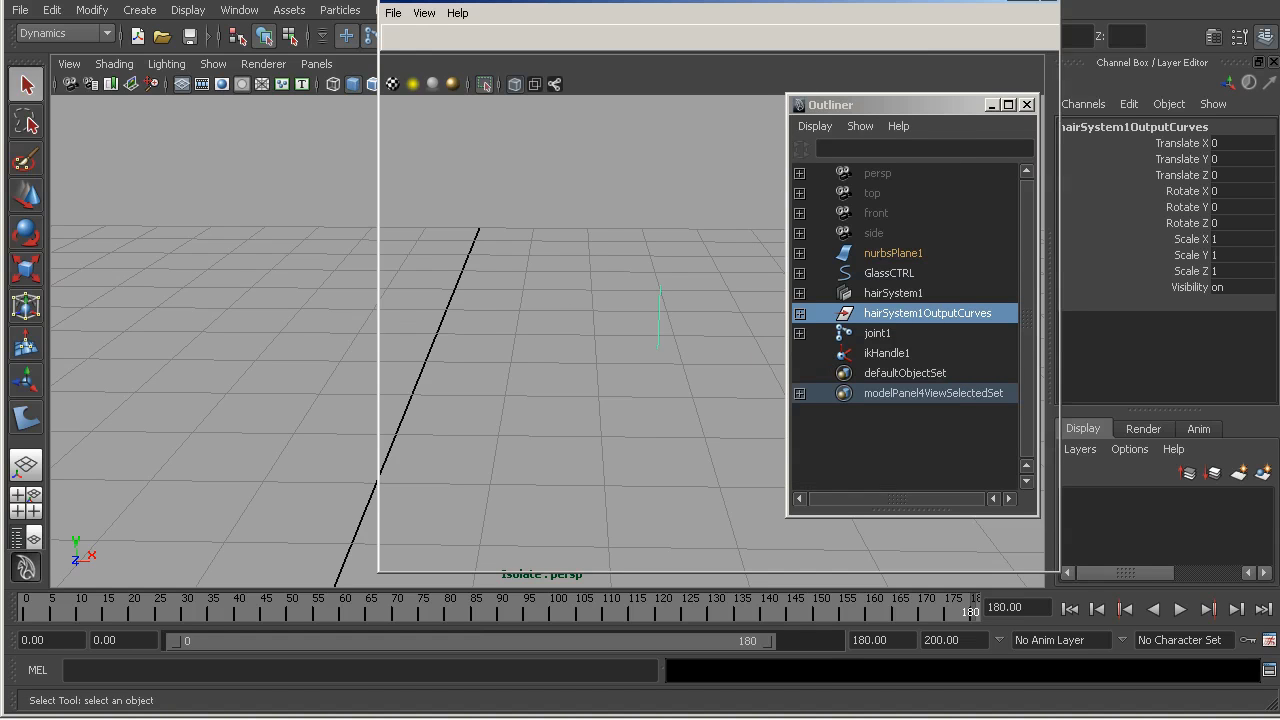
drag(628, 0, 595, 13)
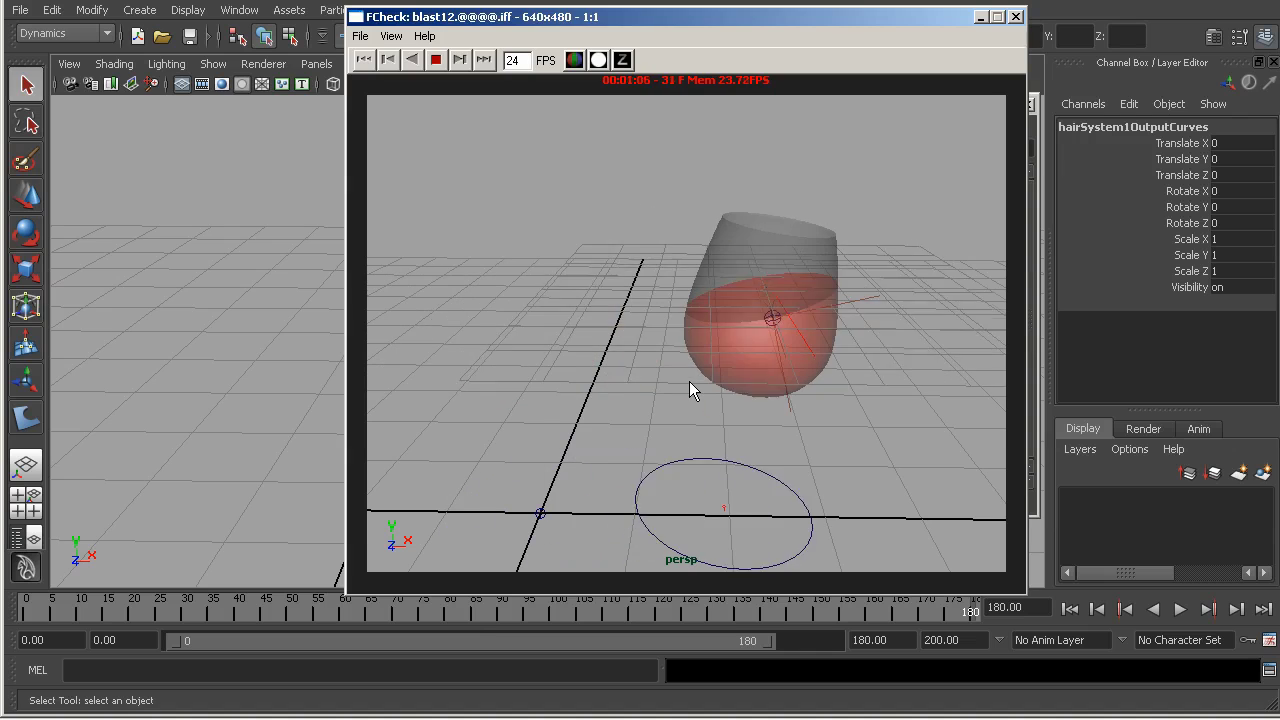
click(746, 353)
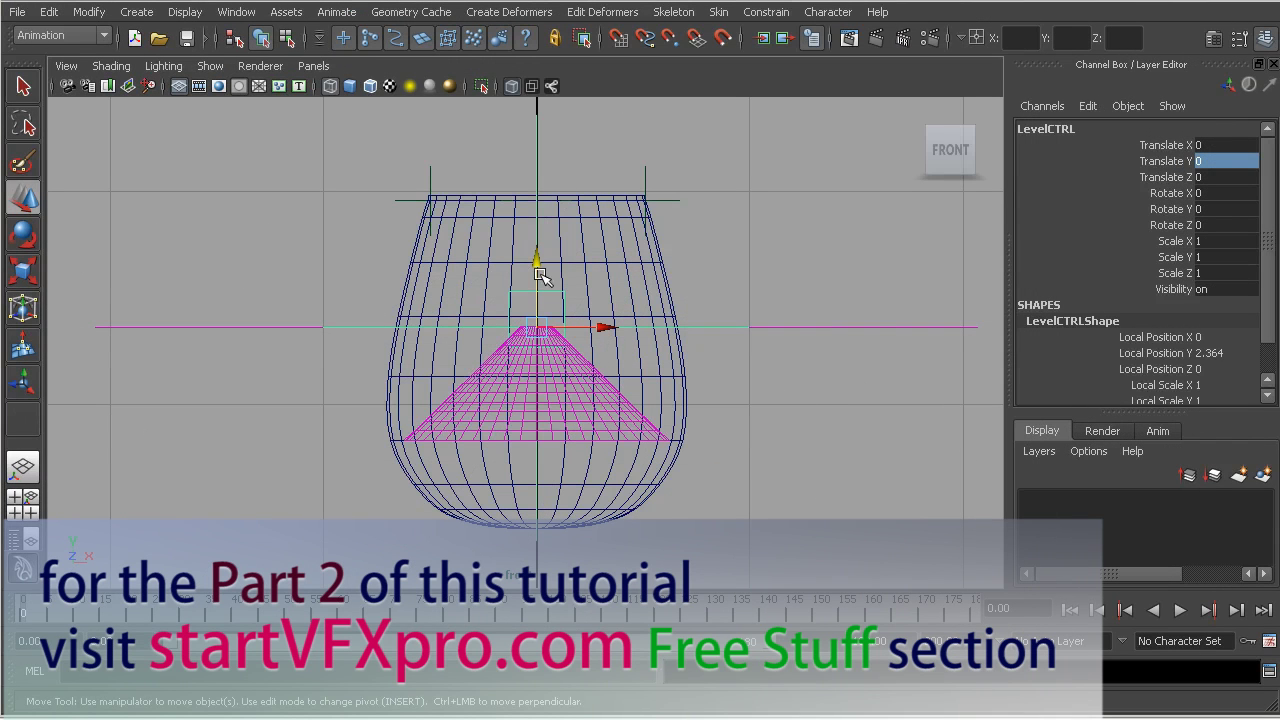
- Lower the LevelCTRL locator along the Y axis in the front view
drag(534, 260, 534, 343)
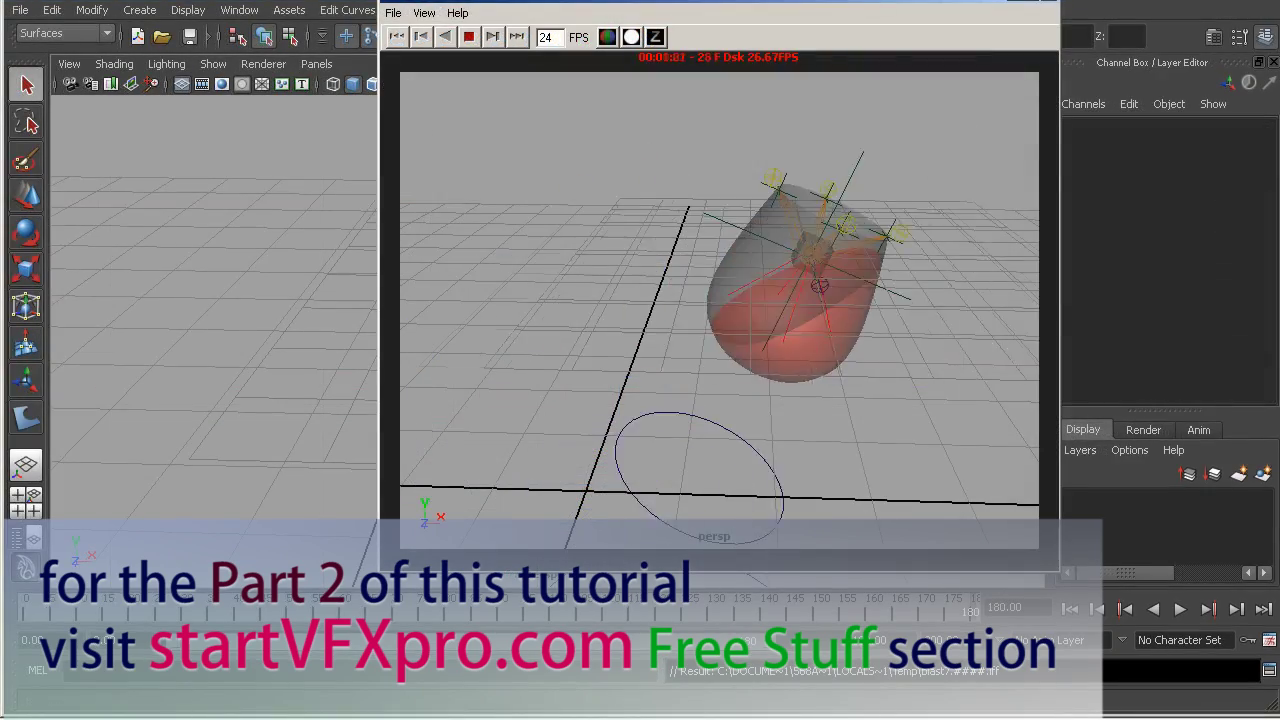